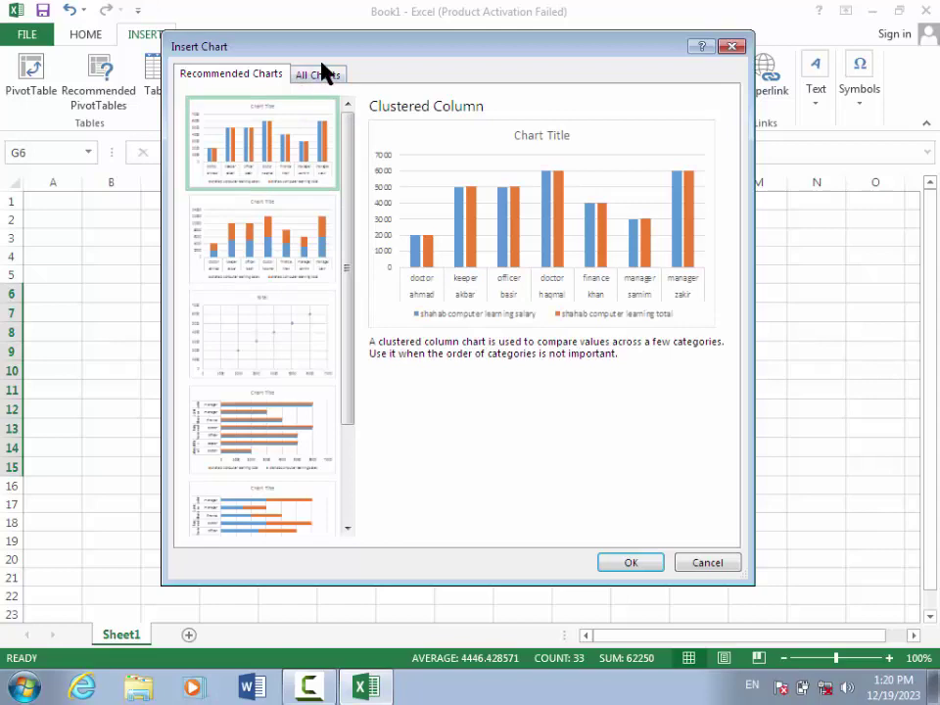
# Insert a clustered column chart from the selected salary table, choosing it among all chart types
pyautogui.click(323, 76)
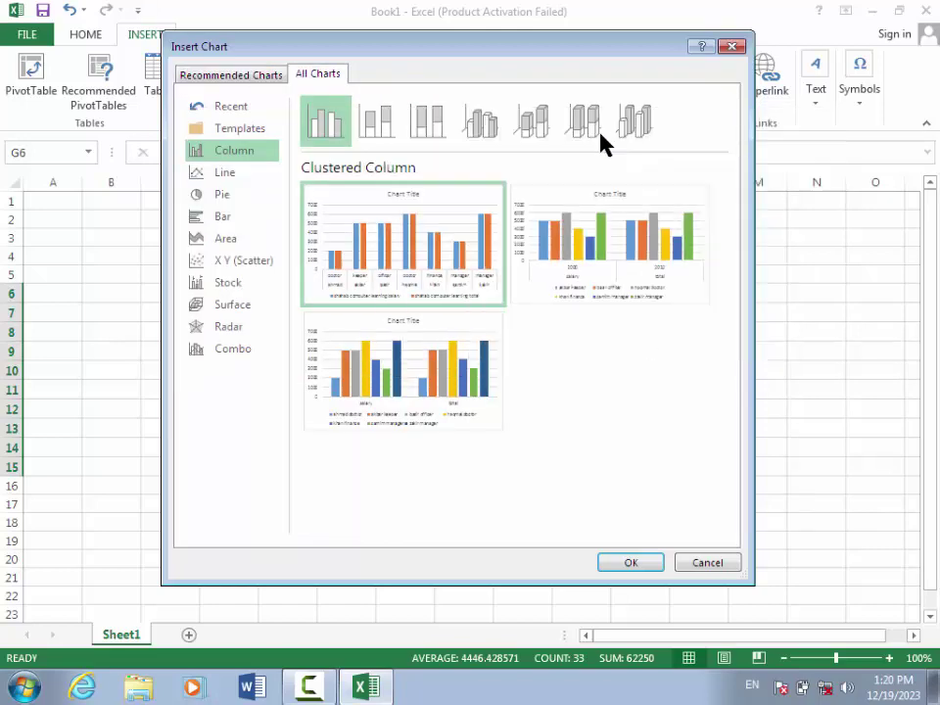
pyautogui.click(732, 46)
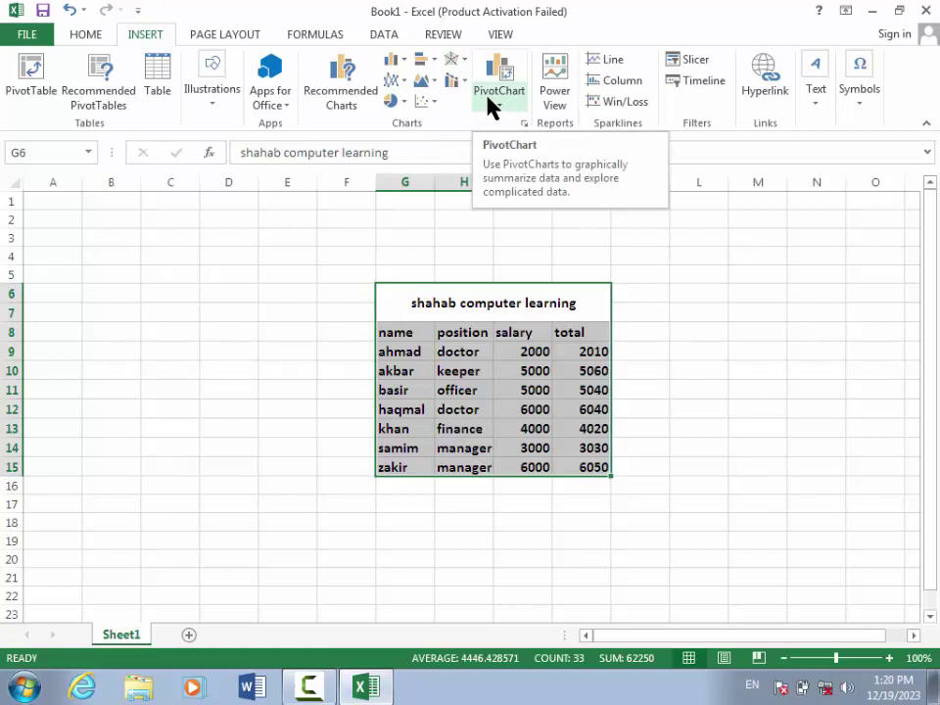
pyautogui.click(356, 102)
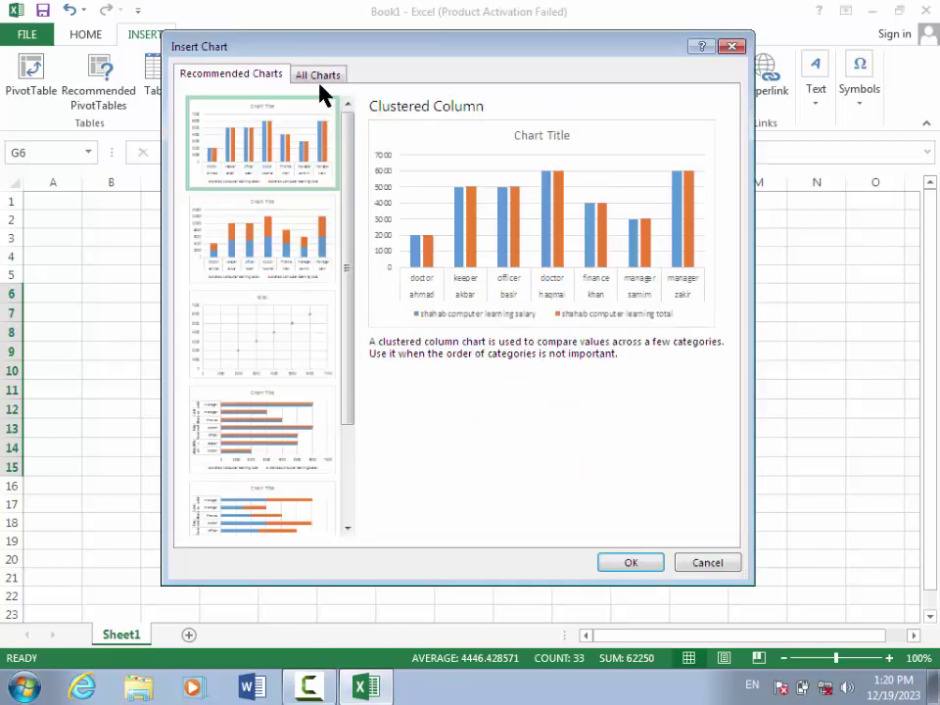
pyautogui.click(313, 80)
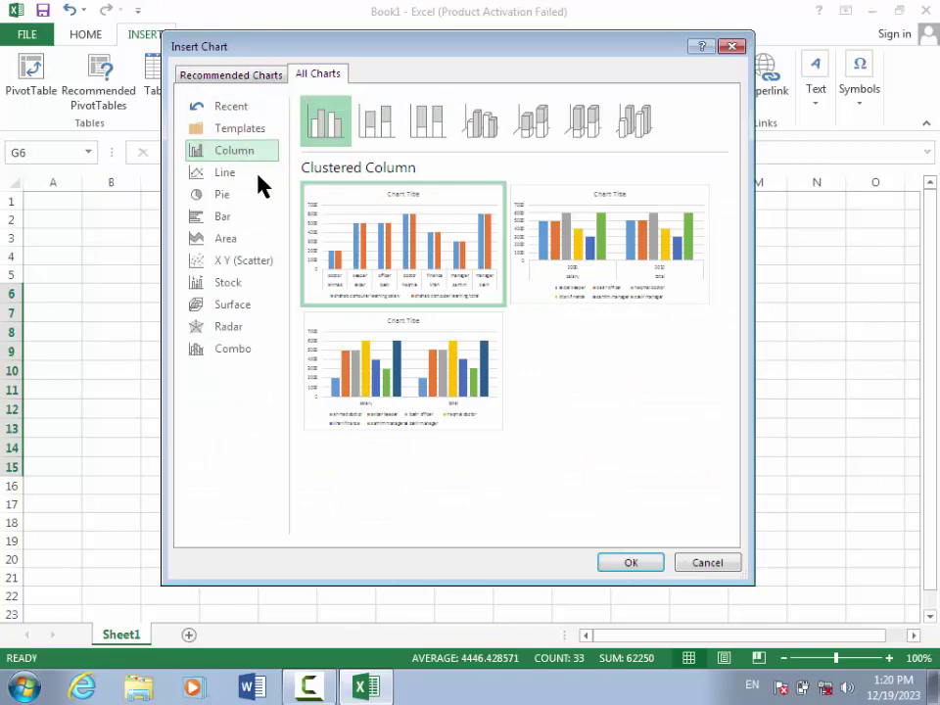
pyautogui.moveTo(460, 279)
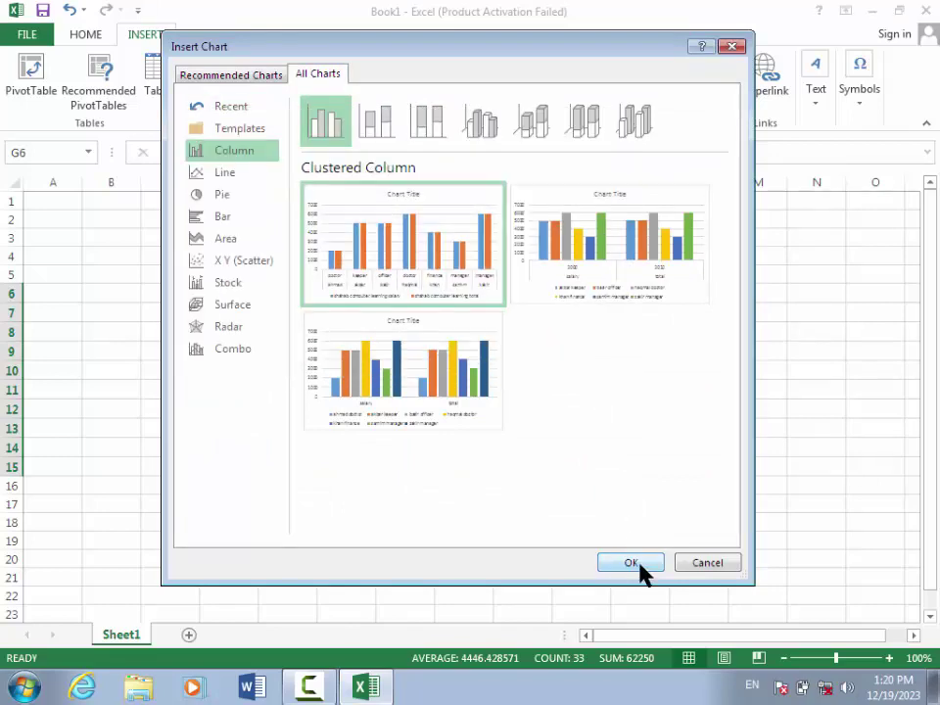
pyautogui.click(636, 563)
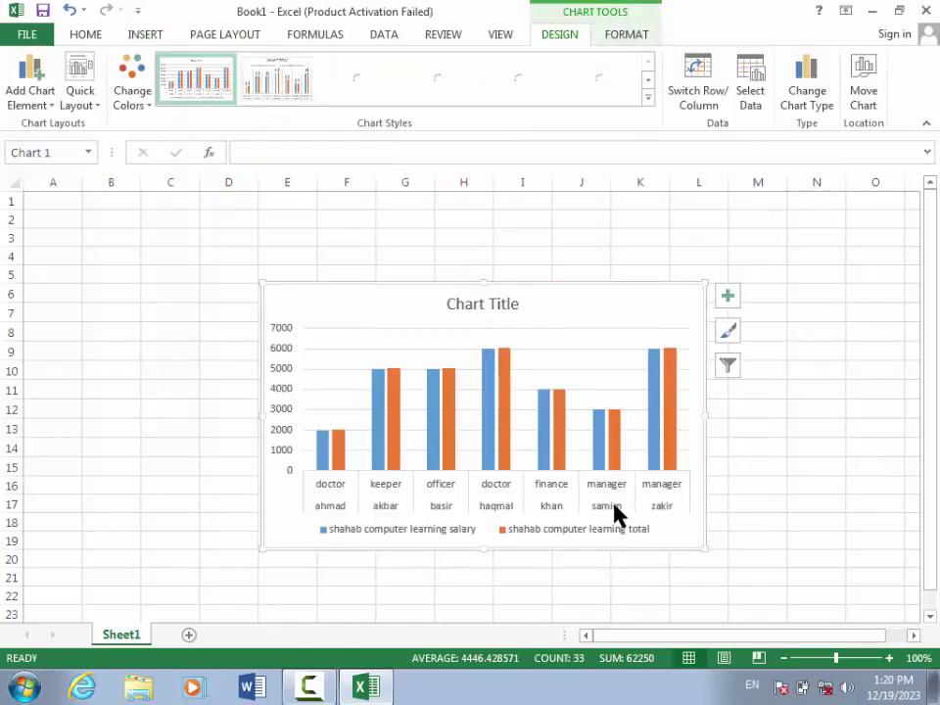
# Nudge the plot area slightly upward inside the chart and open its formatting options
pyautogui.click(572, 326)
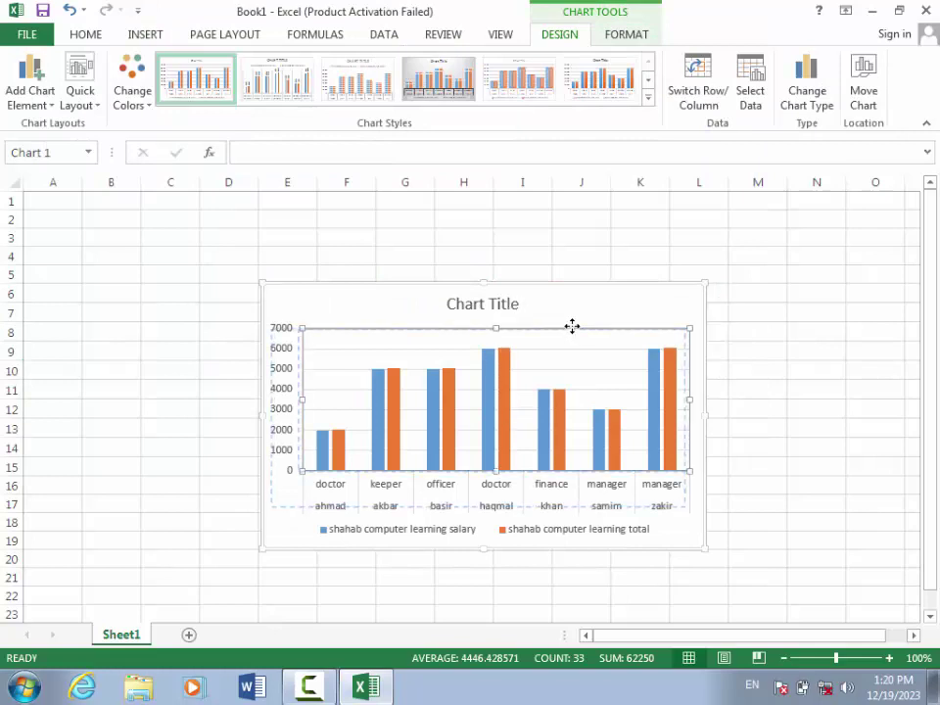
pyautogui.moveTo(576, 323); pyautogui.dragTo(576, 325)
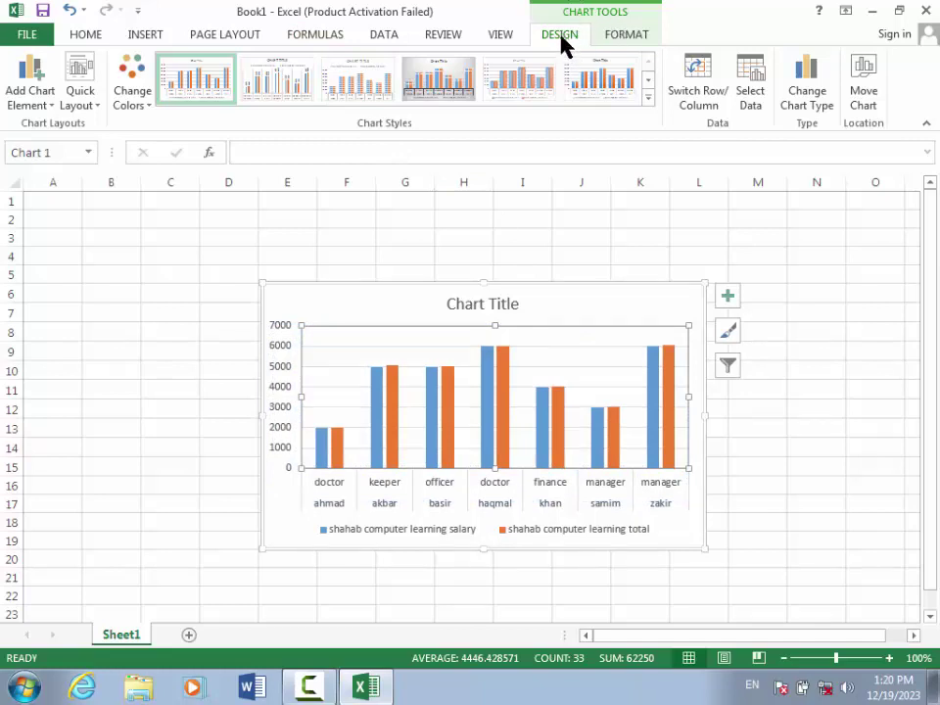
pyautogui.click(615, 35)
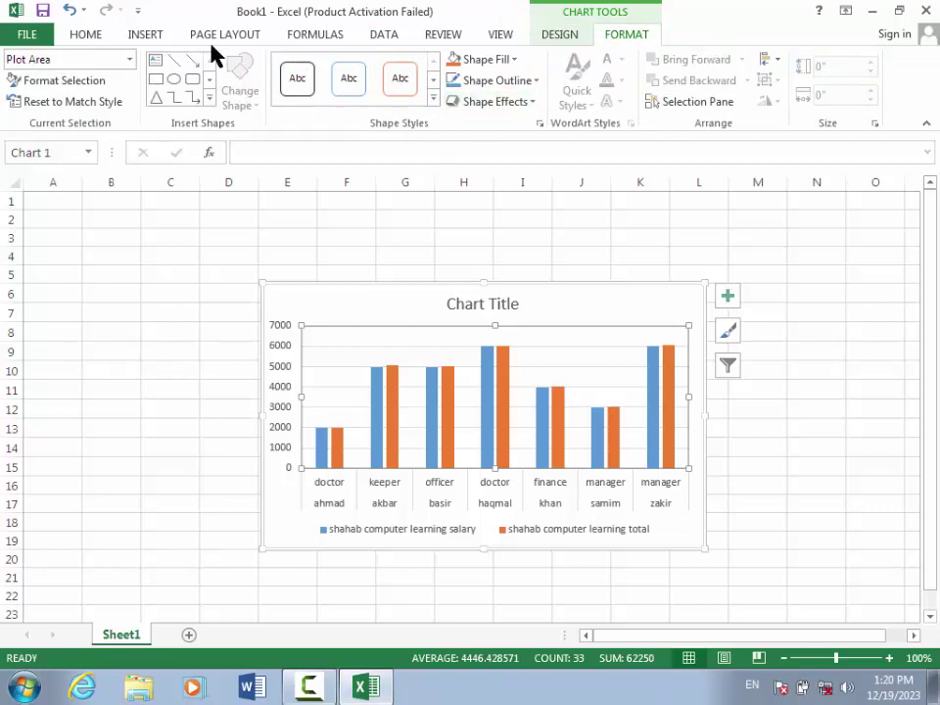
pyautogui.click(47, 86)
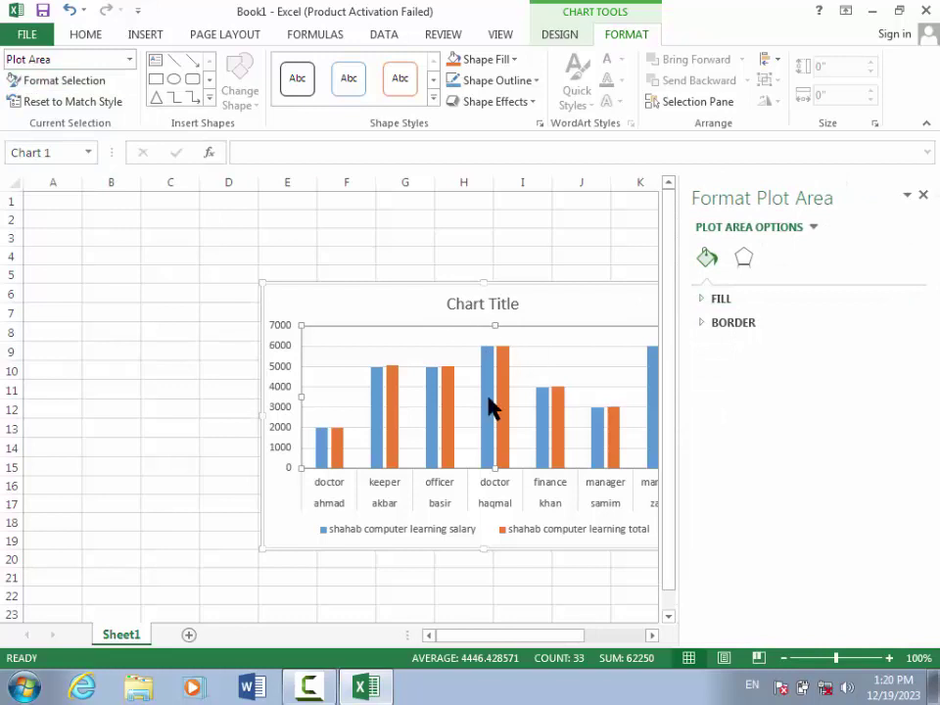
# Give the plot area a solid border line with a width of 2.25 pt
pyautogui.click(727, 326)
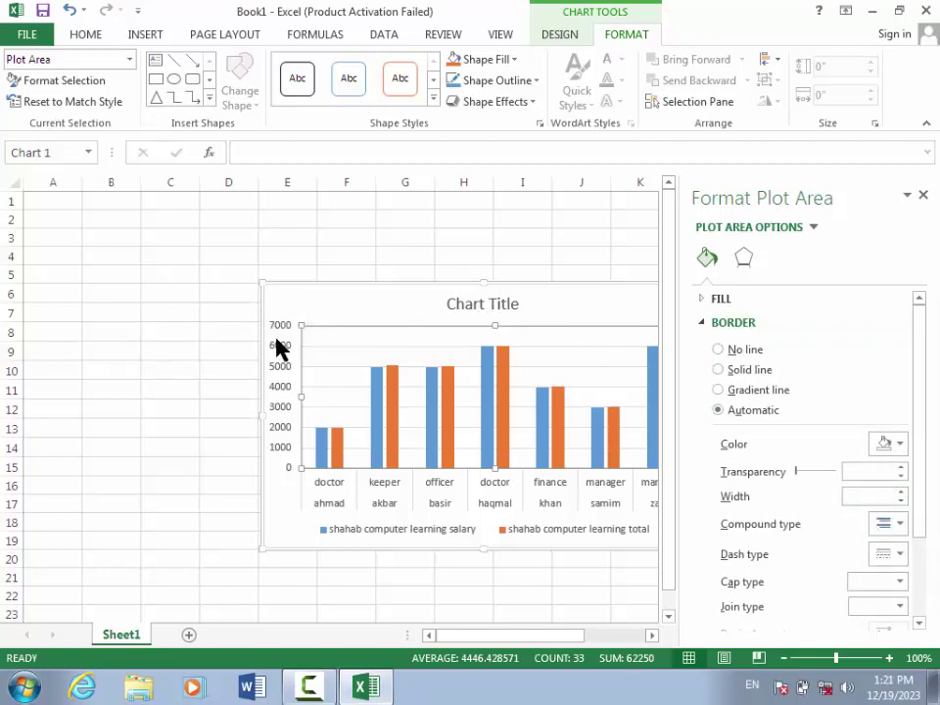
pyautogui.click(901, 491)
pyautogui.click(900, 491)
pyautogui.click(901, 492)
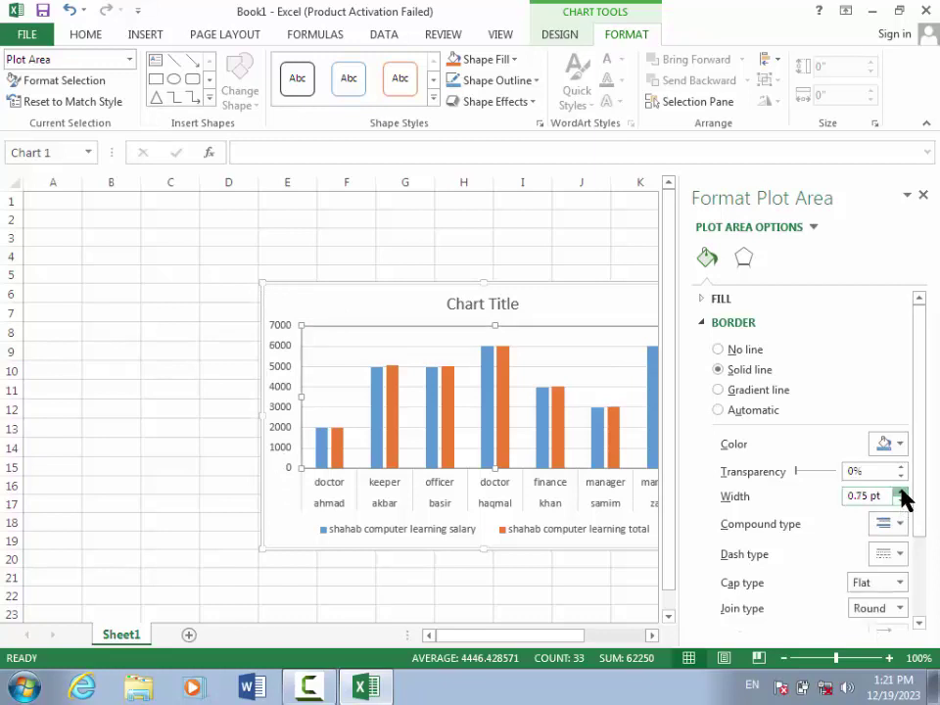
pyautogui.click(900, 492)
pyautogui.click(900, 491)
pyautogui.click(900, 491)
pyautogui.click(901, 492)
pyautogui.click(900, 492)
pyautogui.click(900, 492)
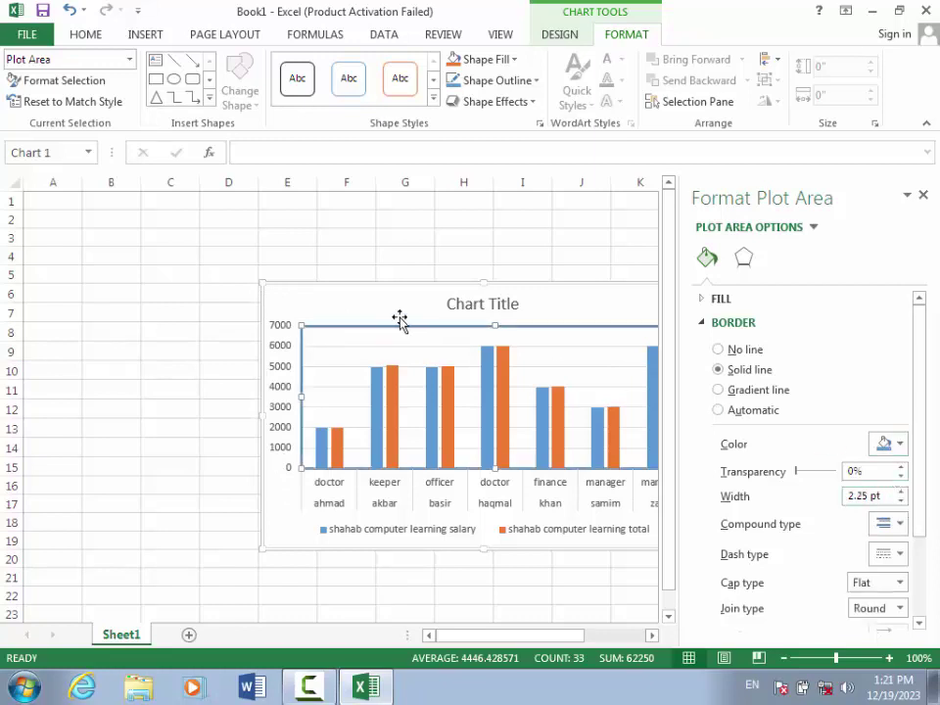
# Color the plot area's border standard red and set its width to 2.75 pt
pyautogui.click(893, 446)
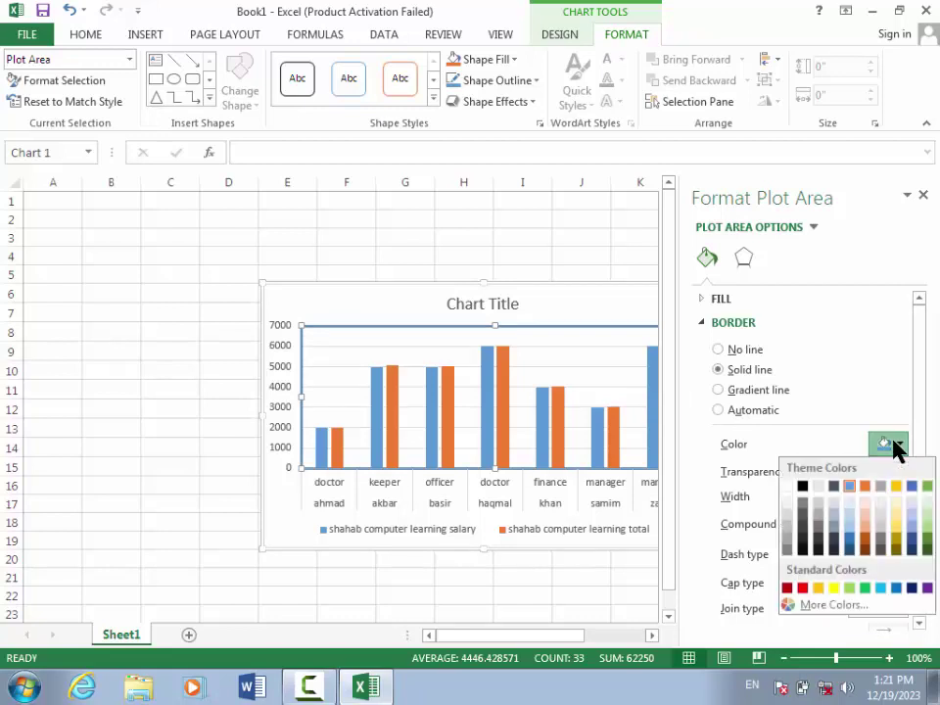
pyautogui.click(802, 588)
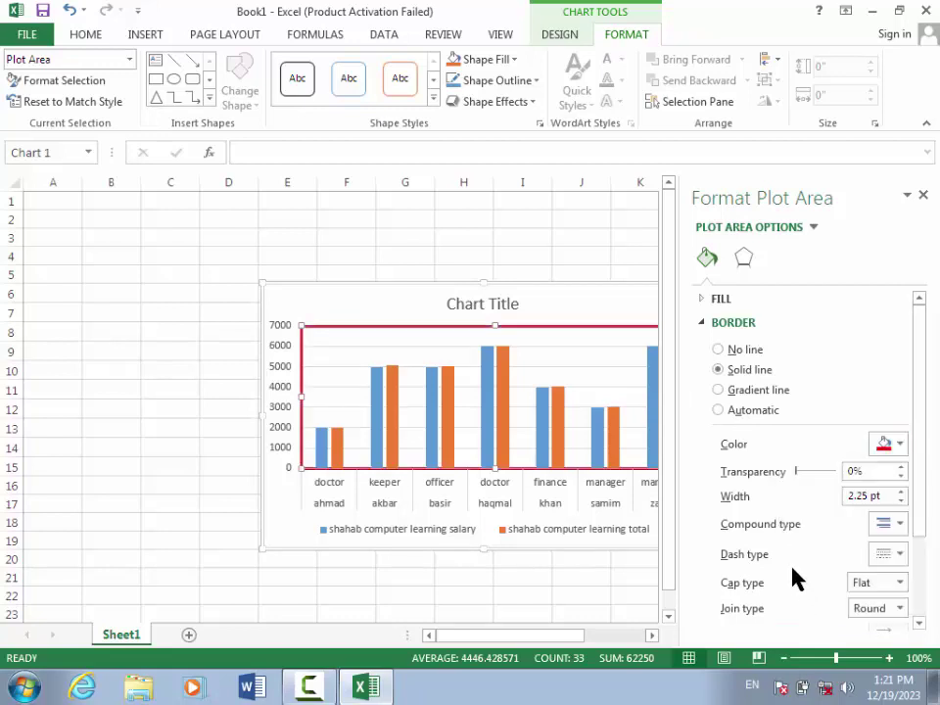
pyautogui.moveTo(795, 478)
pyautogui.mouseDown()
pyautogui.moveTo(838, 473)
pyautogui.moveTo(783, 480)
pyautogui.mouseUp()
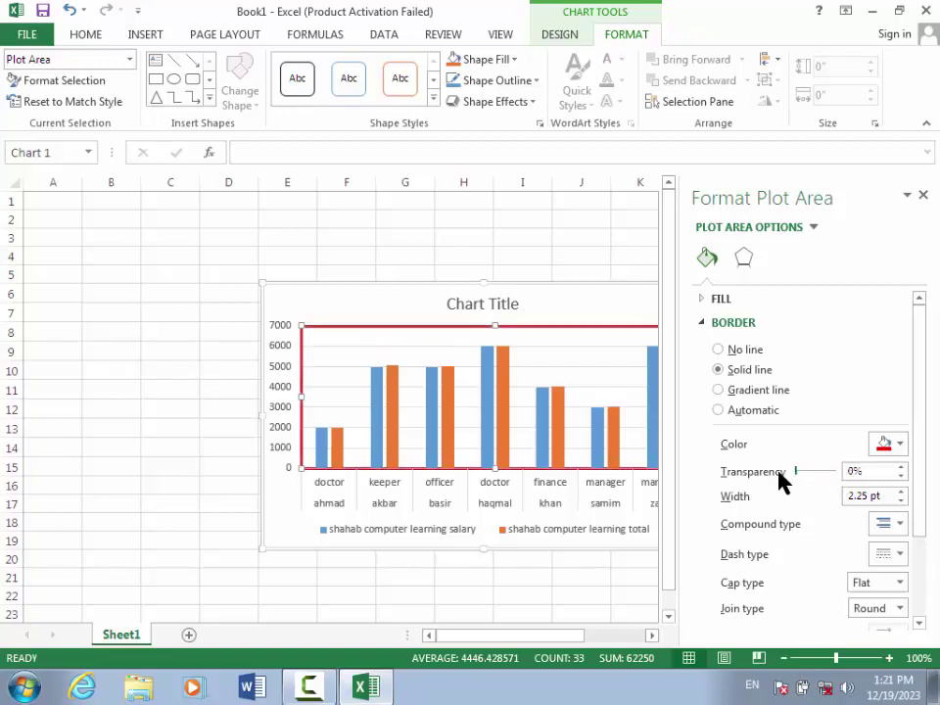
pyautogui.click(898, 492)
pyautogui.click(897, 493)
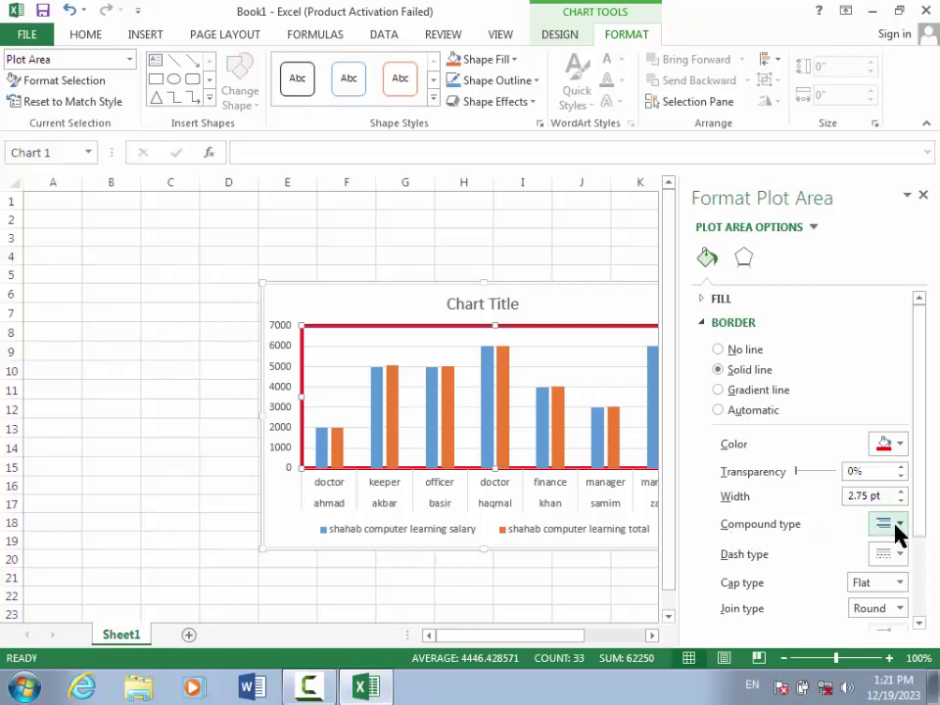
# Apply a multi-line compound type and the fine dotted dash type to the plot area's border
pyautogui.click(891, 524)
pyautogui.click(895, 566)
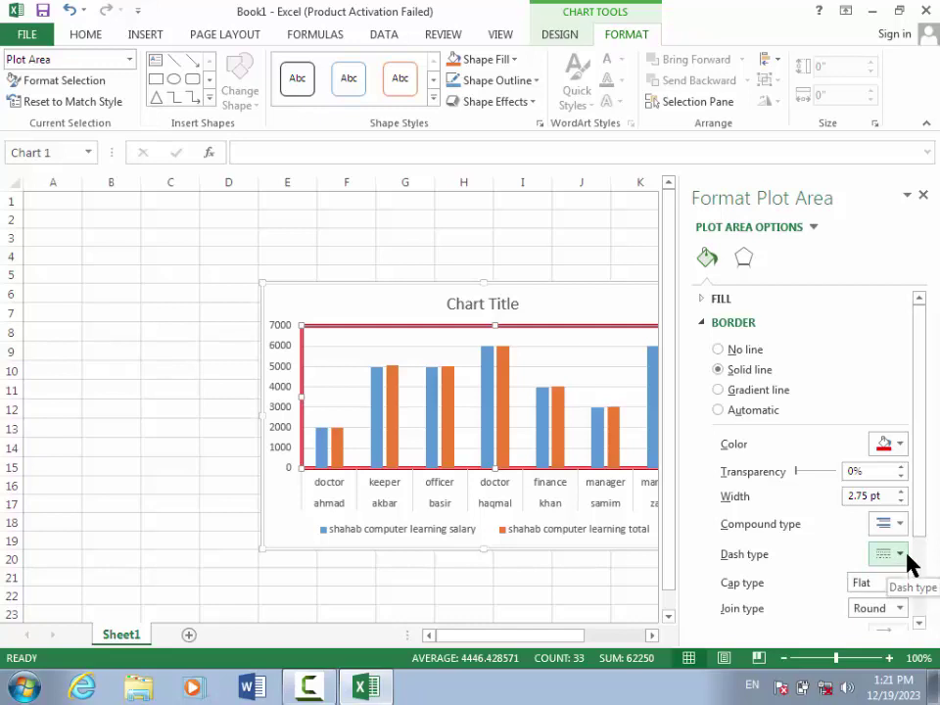
pyautogui.click(900, 555)
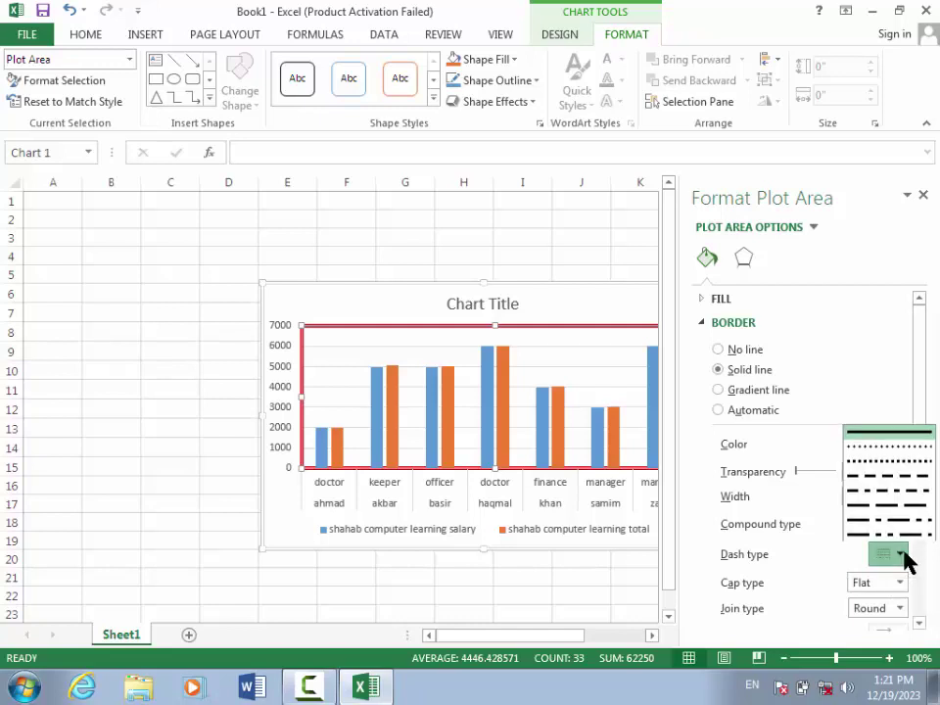
pyautogui.click(874, 448)
pyautogui.scroll(-3, 921, 492)
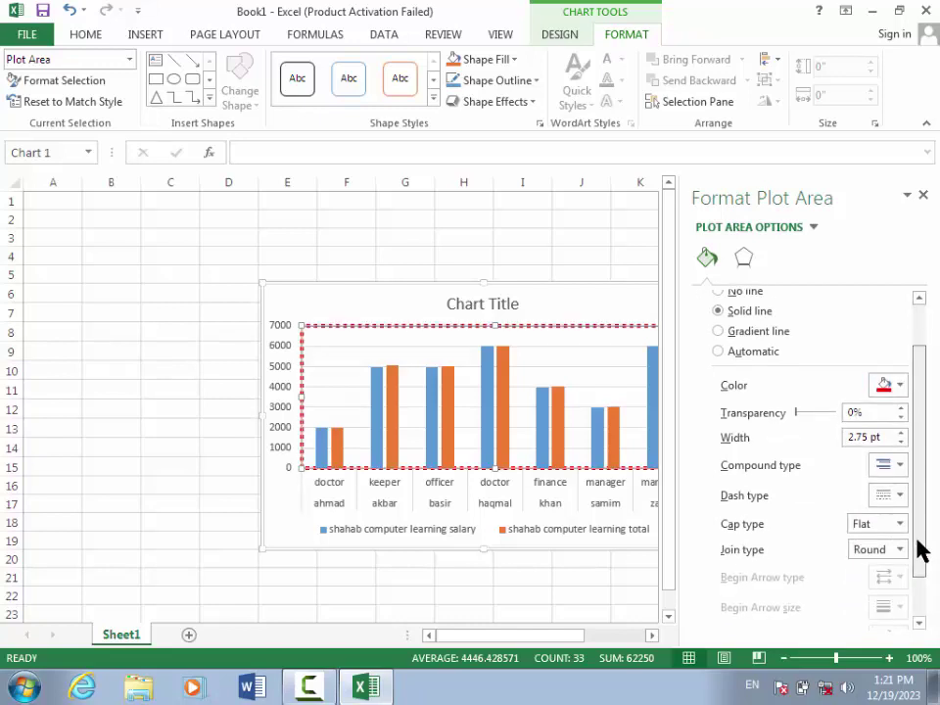
pyautogui.scroll(3, 920, 499)
pyautogui.scroll(1, 920, 480)
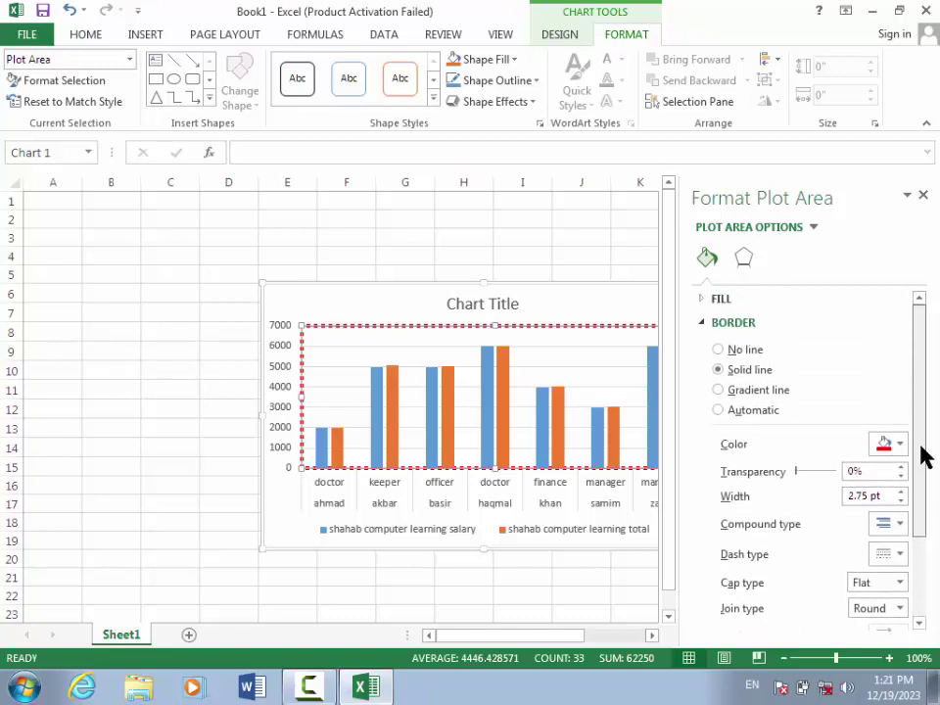
# Switch the plot area's border to a gradient line and color its second gradient stop, at 74%, red
pyautogui.click(720, 391)
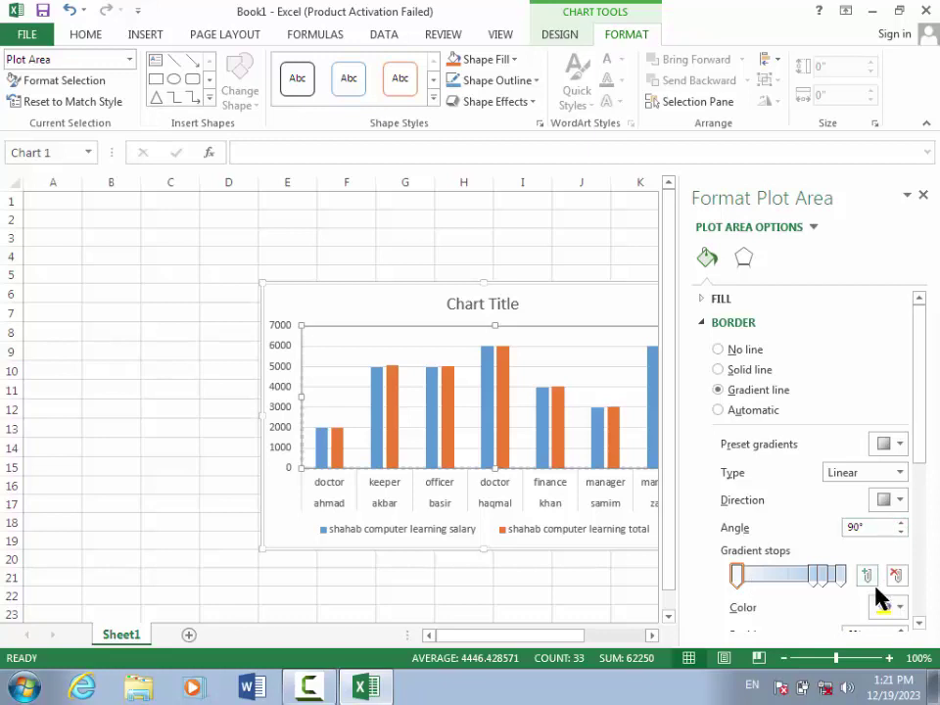
pyautogui.click(811, 576)
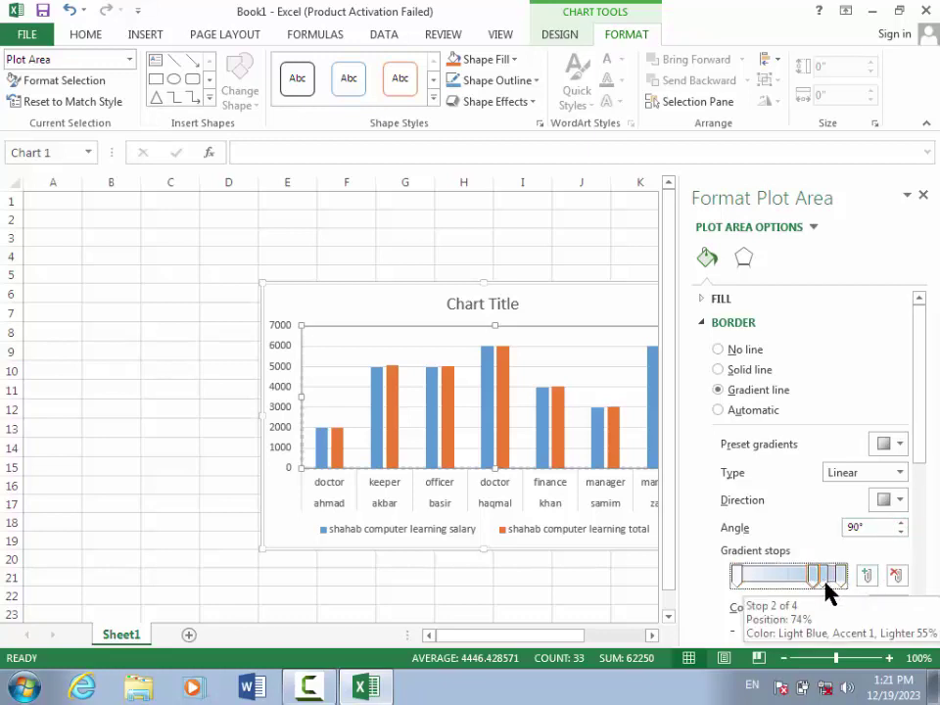
pyautogui.click(899, 607)
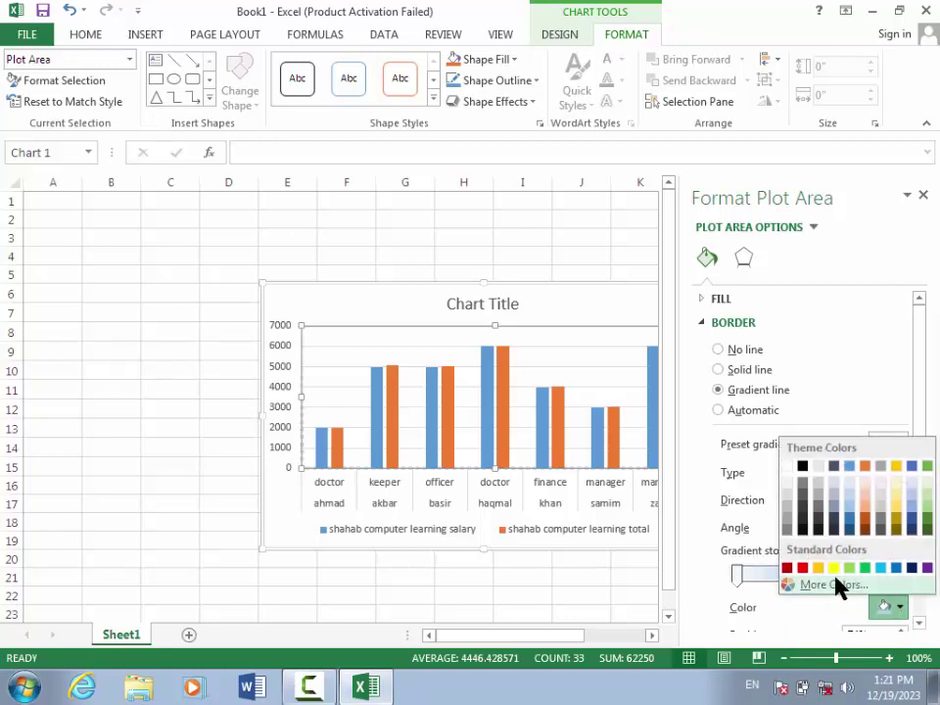
pyautogui.click(804, 569)
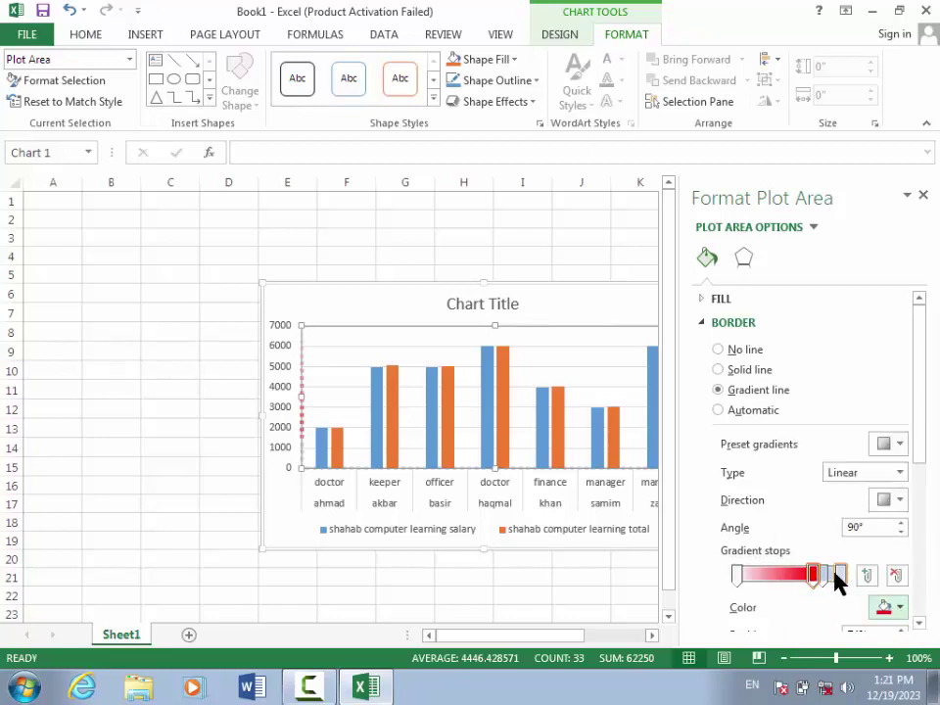
# Color the border gradient's last stop yellow and its third stop black
pyautogui.click(842, 578)
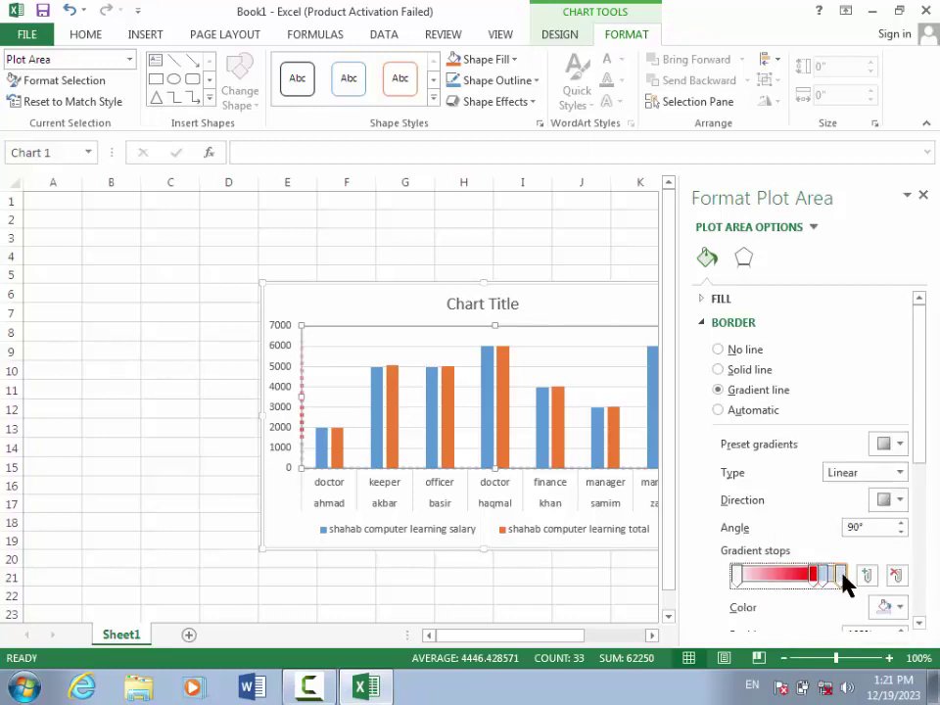
pyautogui.click(885, 607)
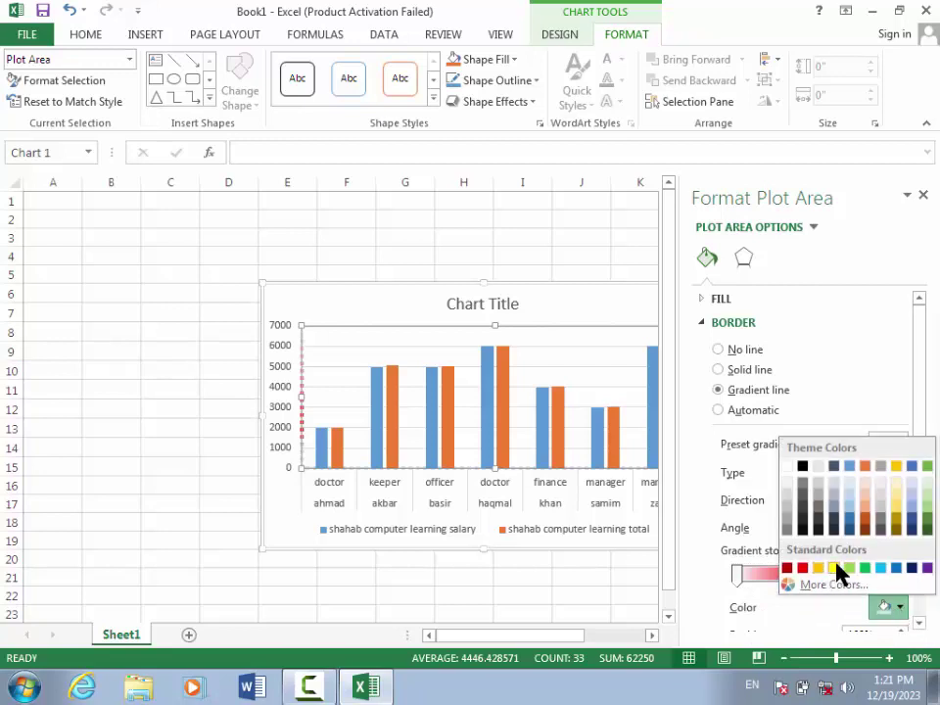
pyautogui.click(835, 567)
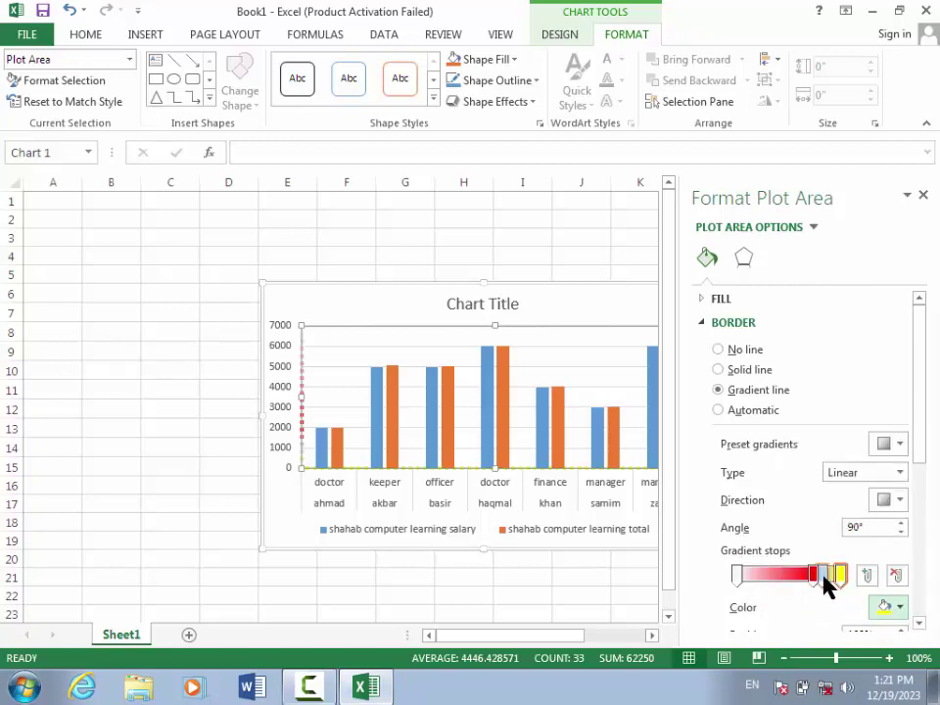
pyautogui.click(898, 608)
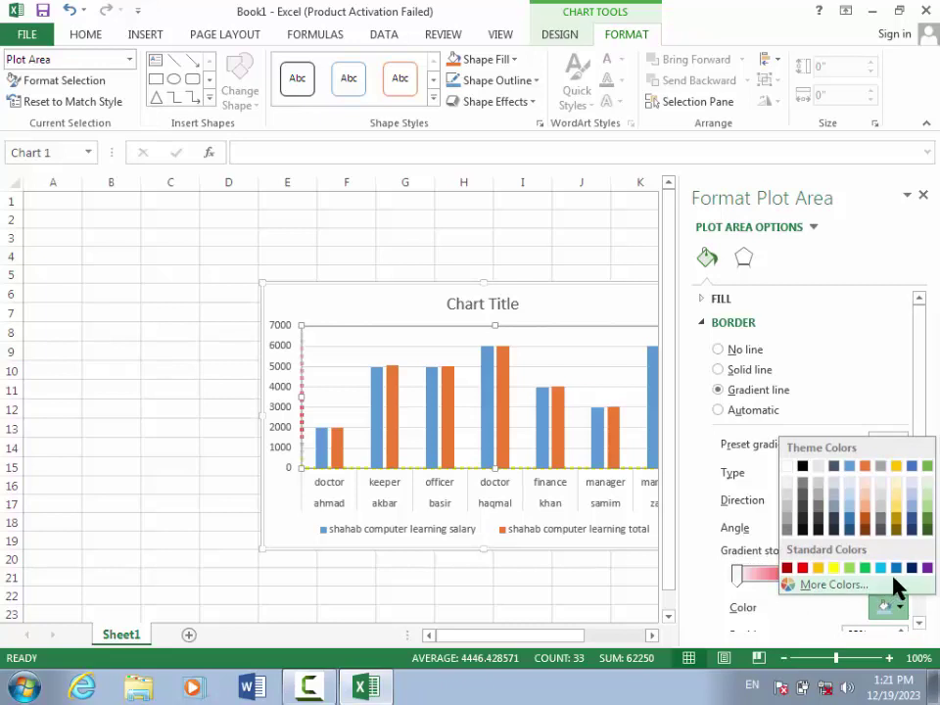
pyautogui.click(803, 468)
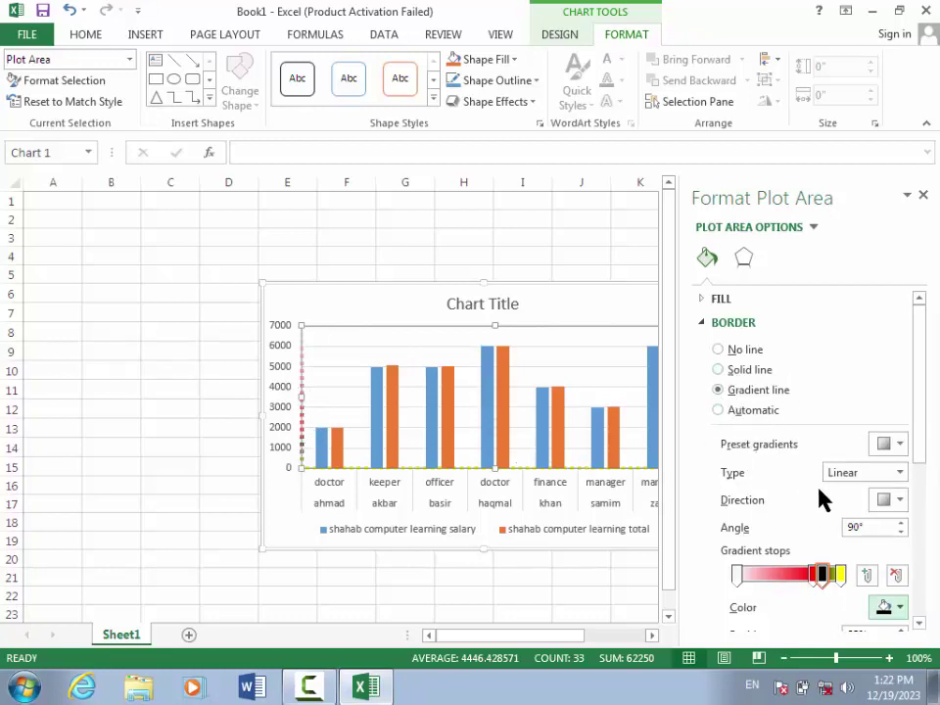
# Set the plot area's border to No line and give the plot area a solid fill
pyautogui.click(719, 353)
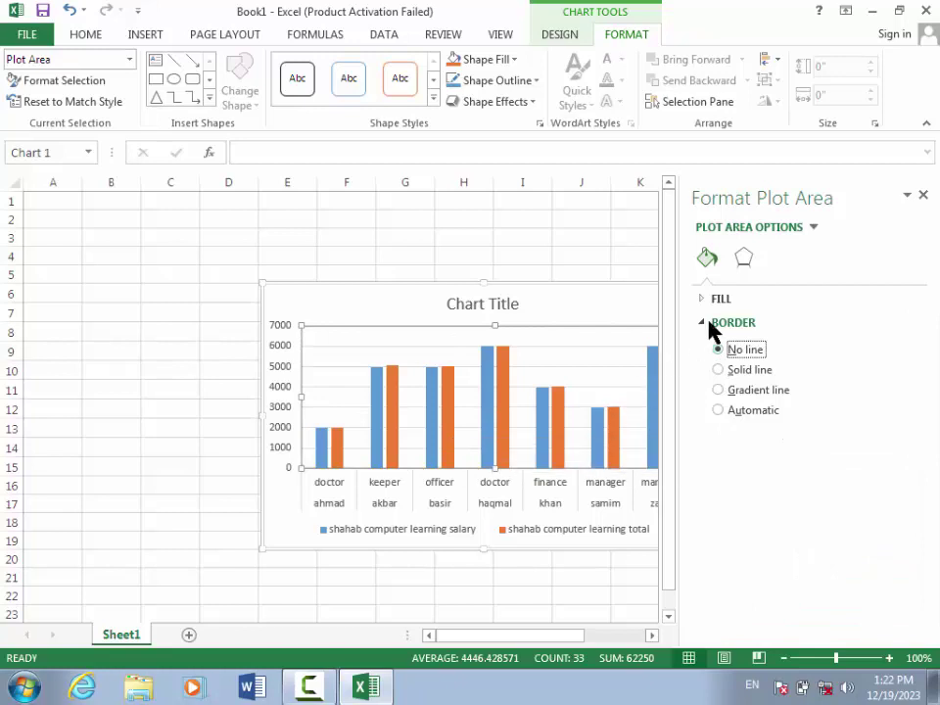
pyautogui.click(705, 321)
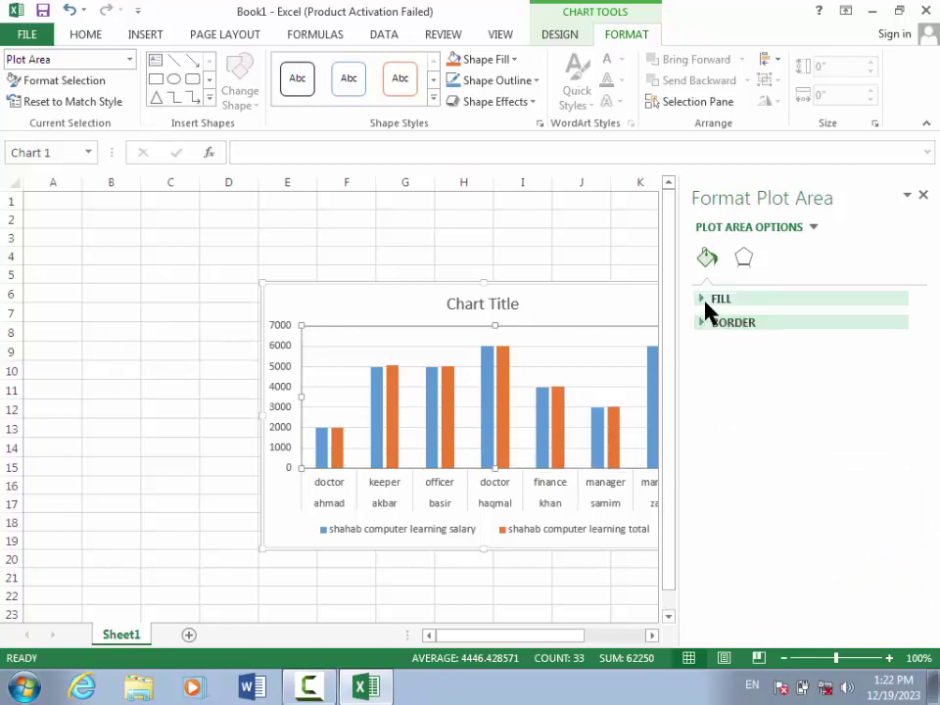
pyautogui.click(703, 299)
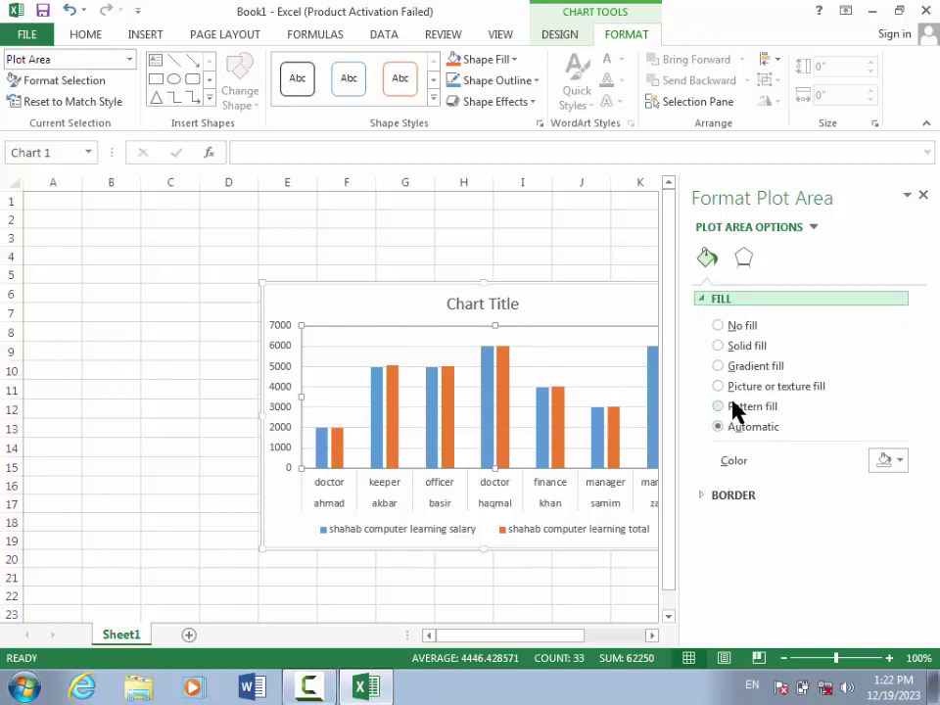
pyautogui.click(720, 327)
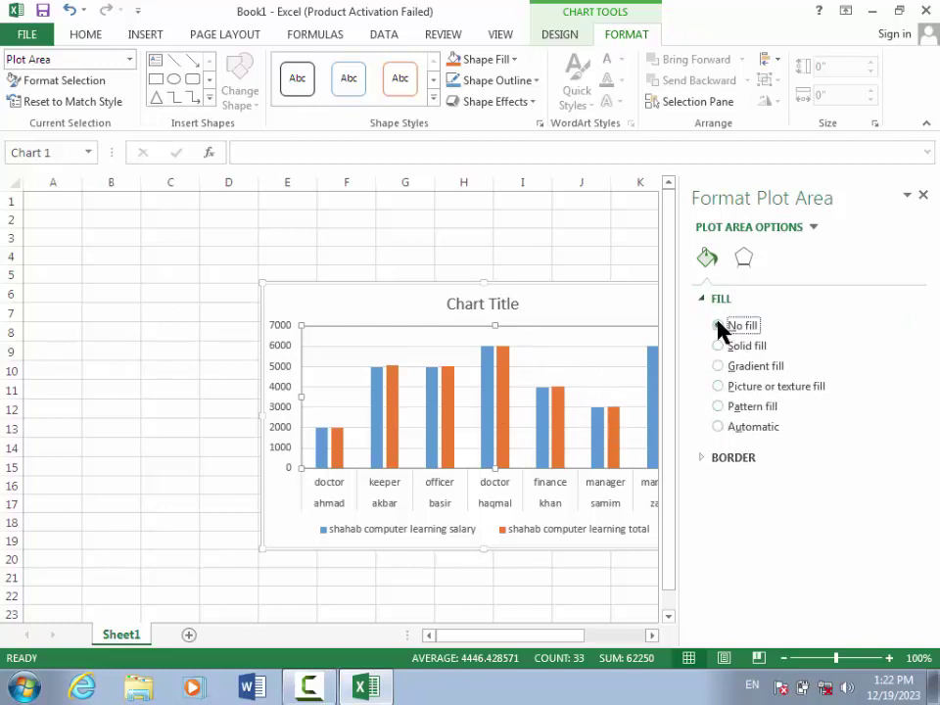
pyautogui.click(731, 345)
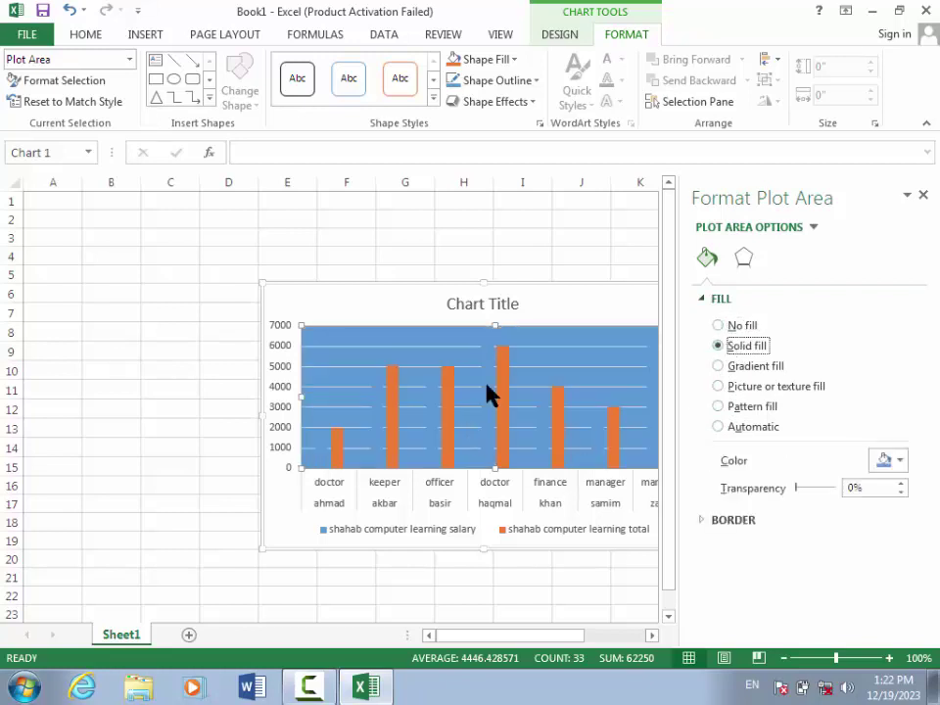
# Color the plot area's solid fill yellow and switch the fill type to gradient
pyautogui.click(897, 462)
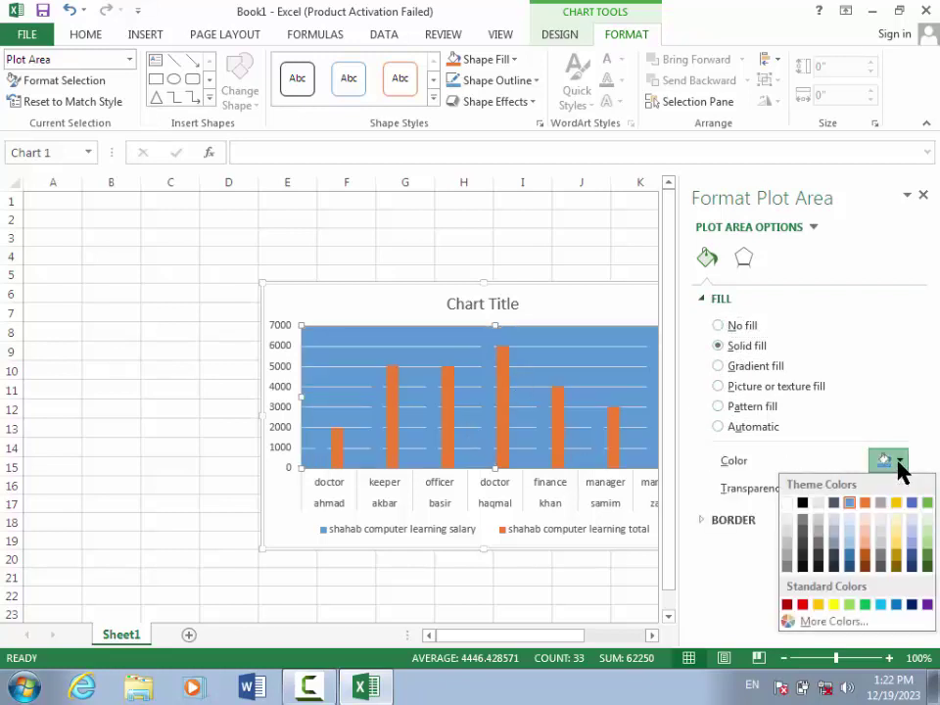
pyautogui.click(834, 605)
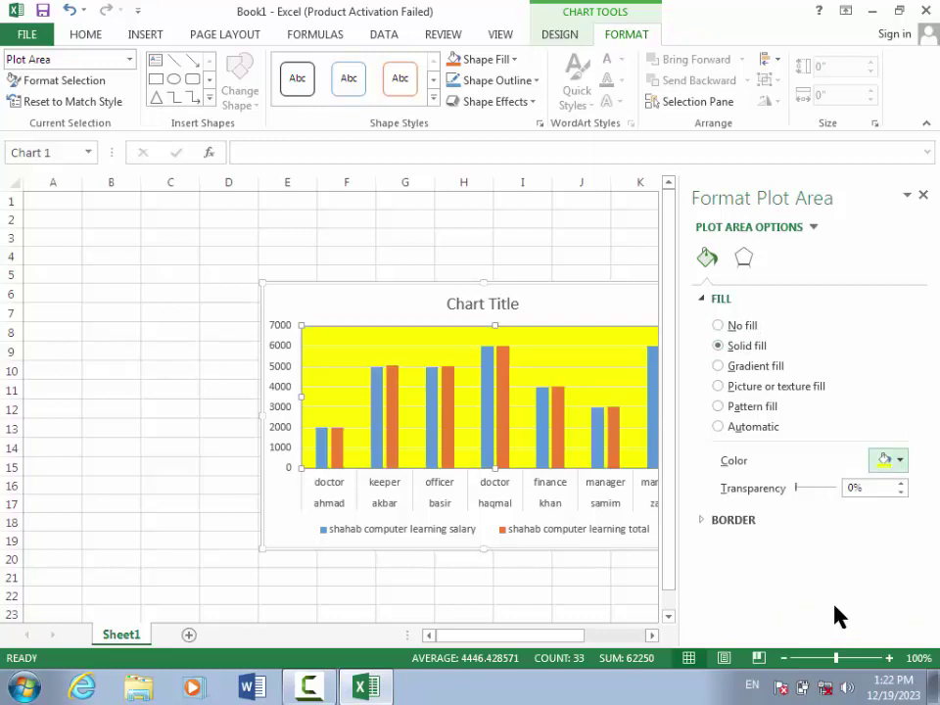
pyautogui.click(725, 365)
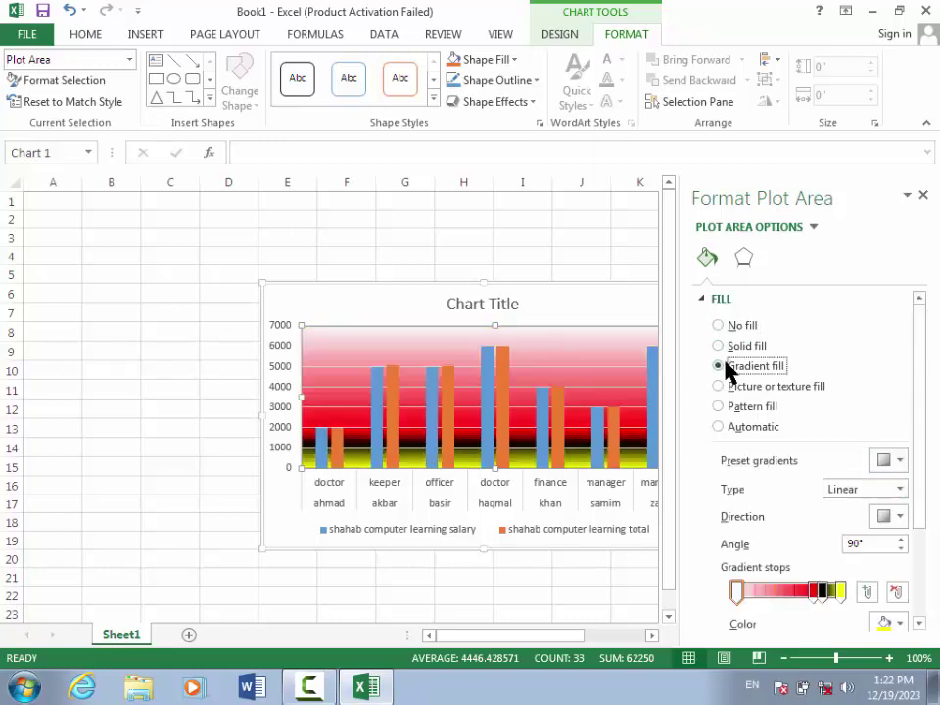
# Remove the black stop from the plot area's fill gradient and color its first stop dark gold
pyautogui.click(822, 592)
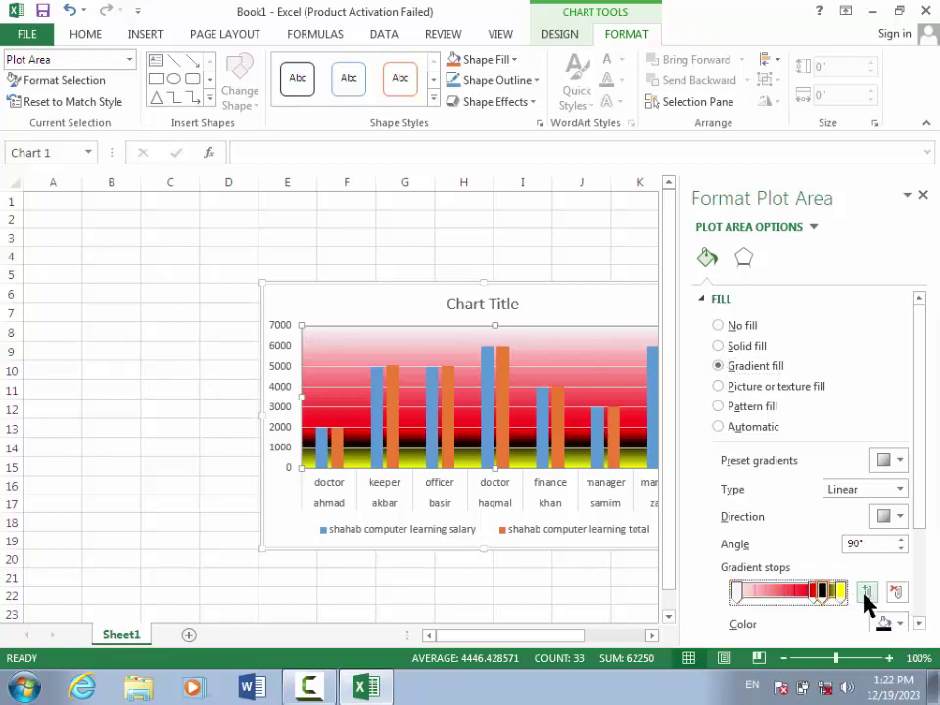
pyautogui.click(865, 592)
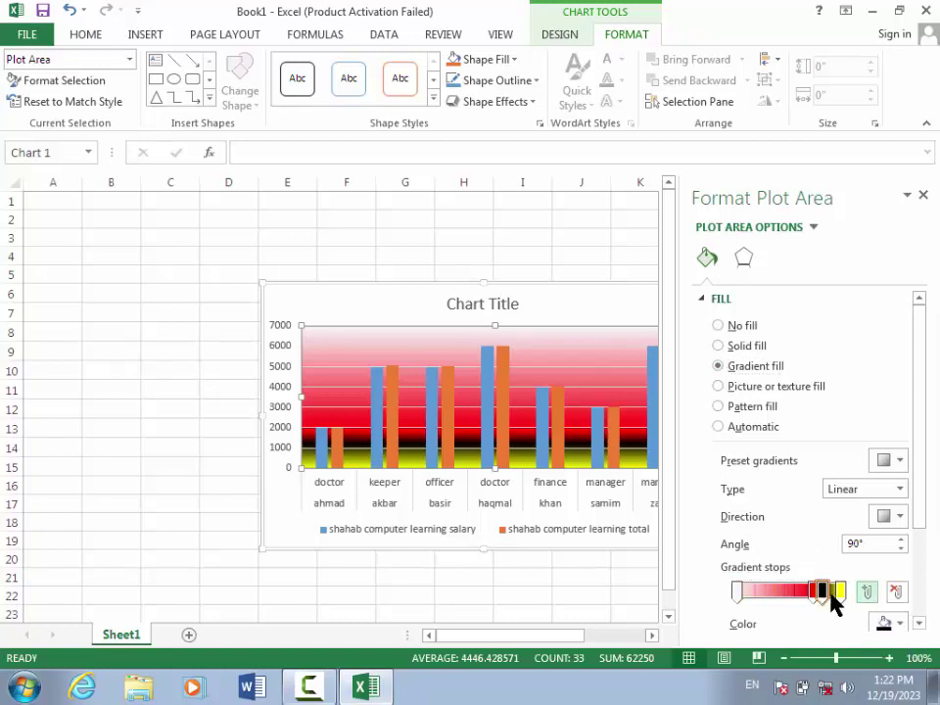
pyautogui.click(894, 591)
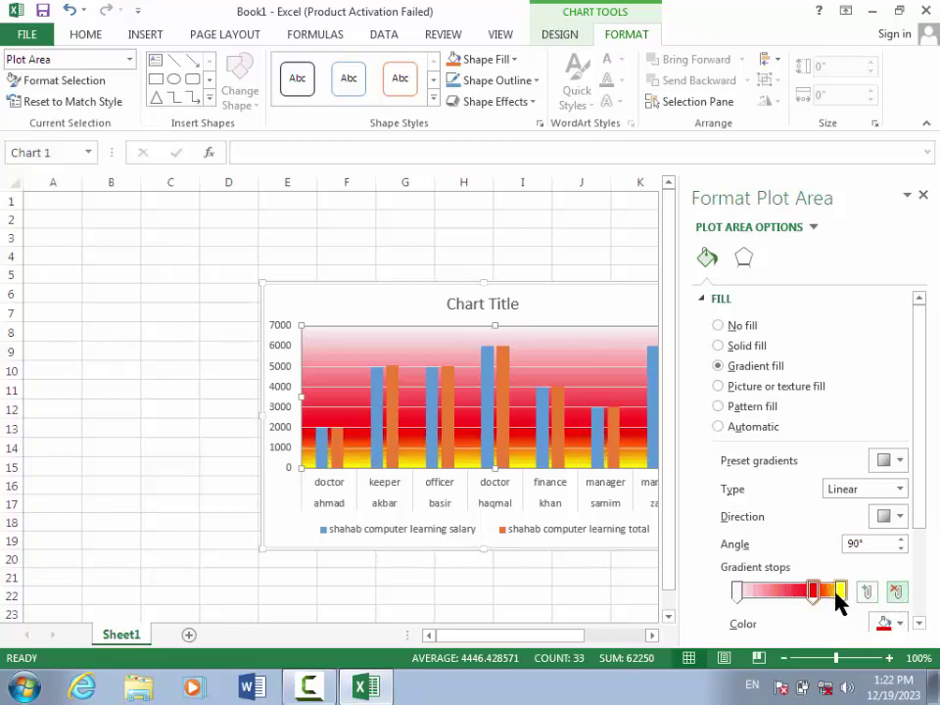
pyautogui.click(839, 592)
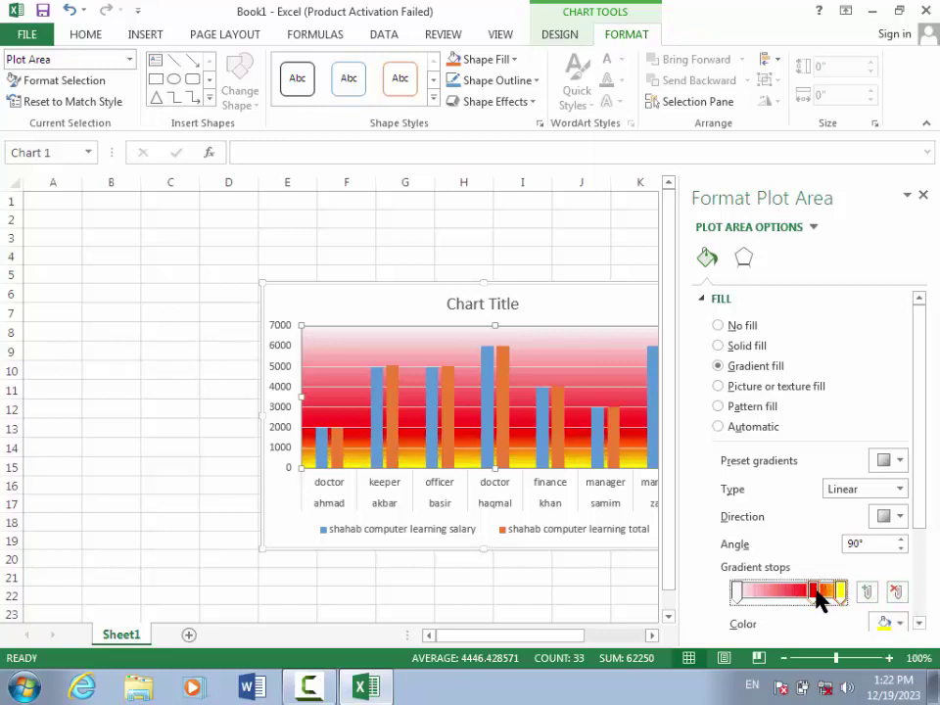
pyautogui.moveTo(823, 593); pyautogui.dragTo(879, 599)
pyautogui.click(886, 621)
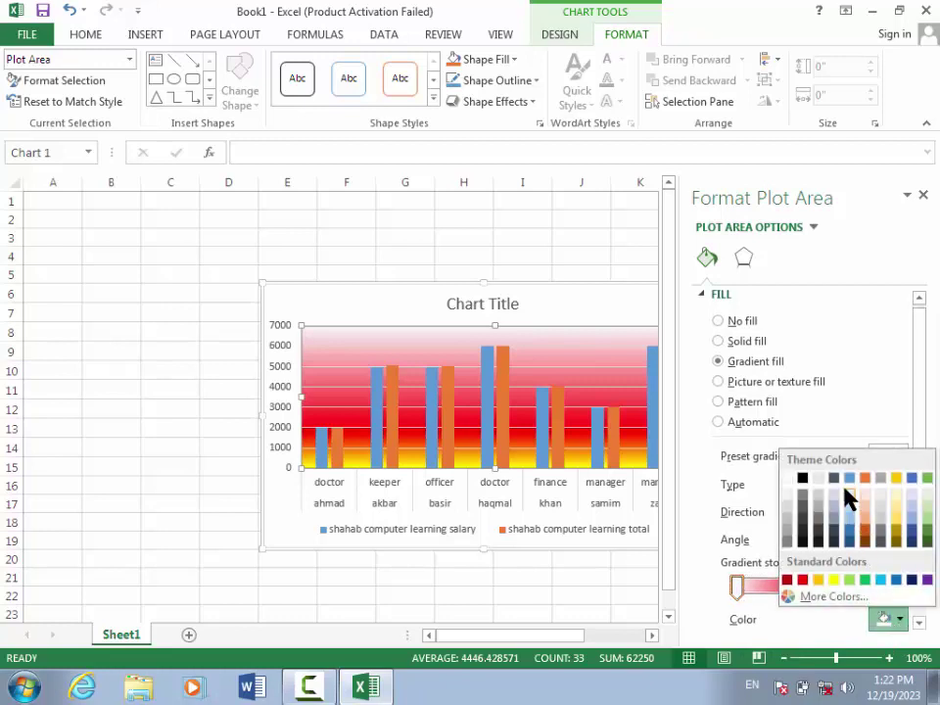
pyautogui.click(901, 555)
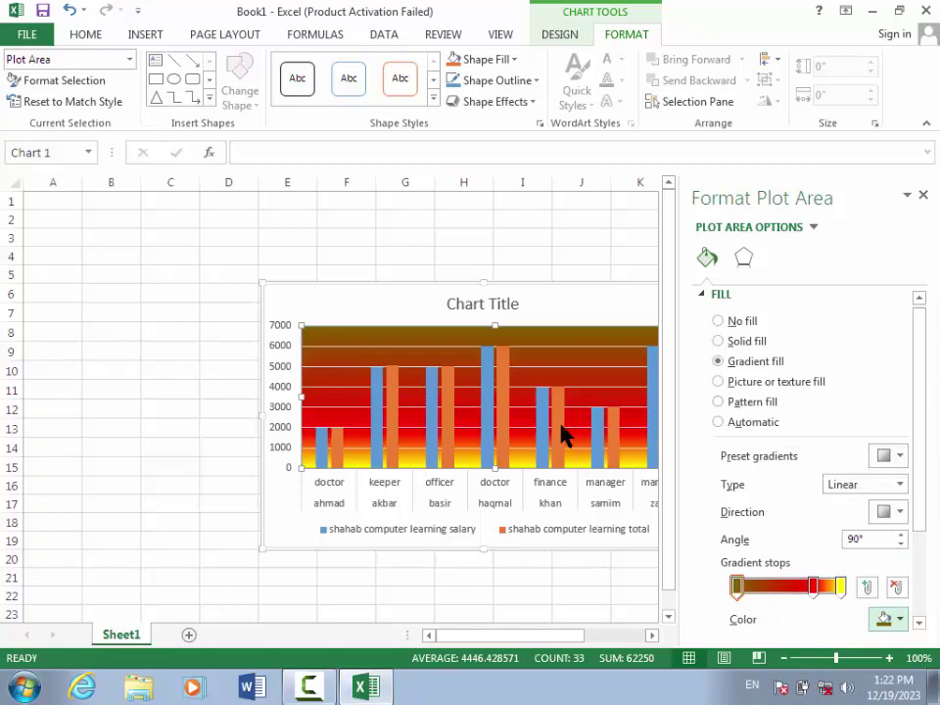
# Switch the plot area to a picture or texture fill and apply the fish fossil texture
pyautogui.click(729, 384)
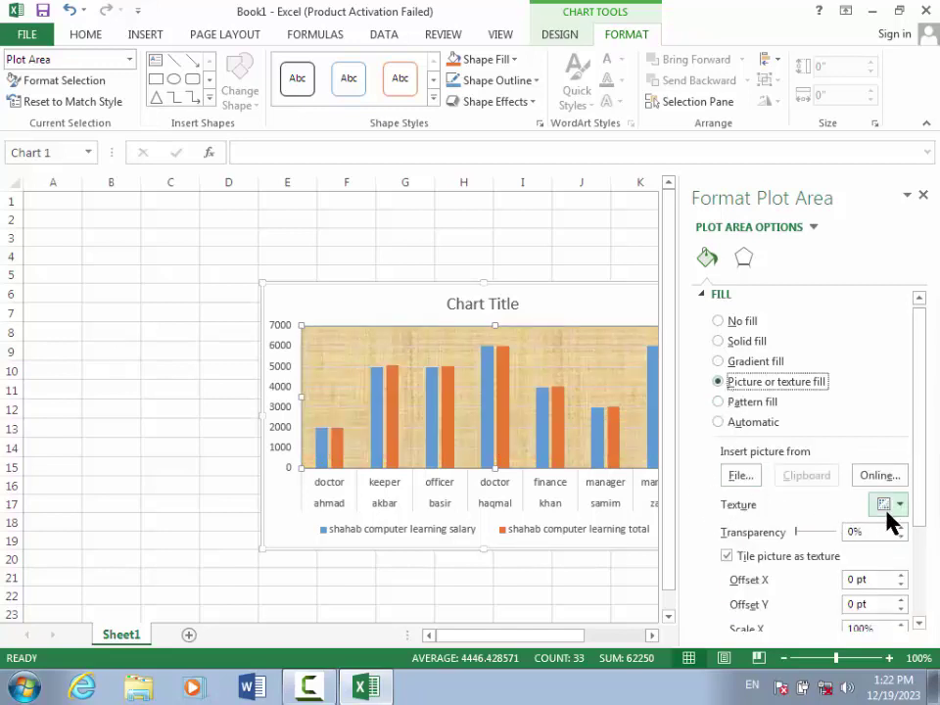
pyautogui.click(892, 508)
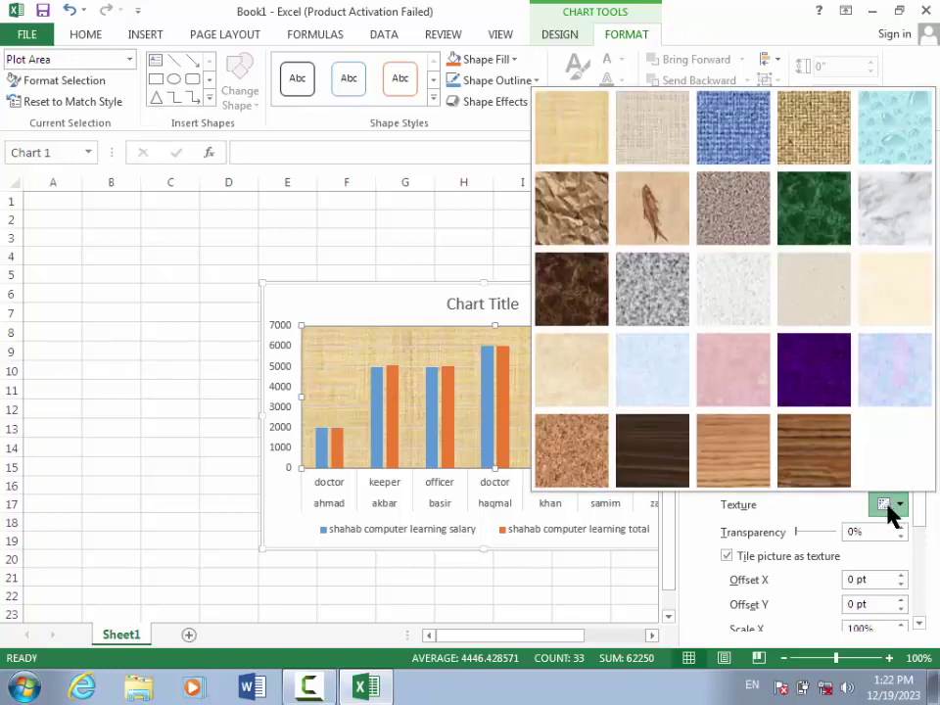
pyautogui.click(631, 256)
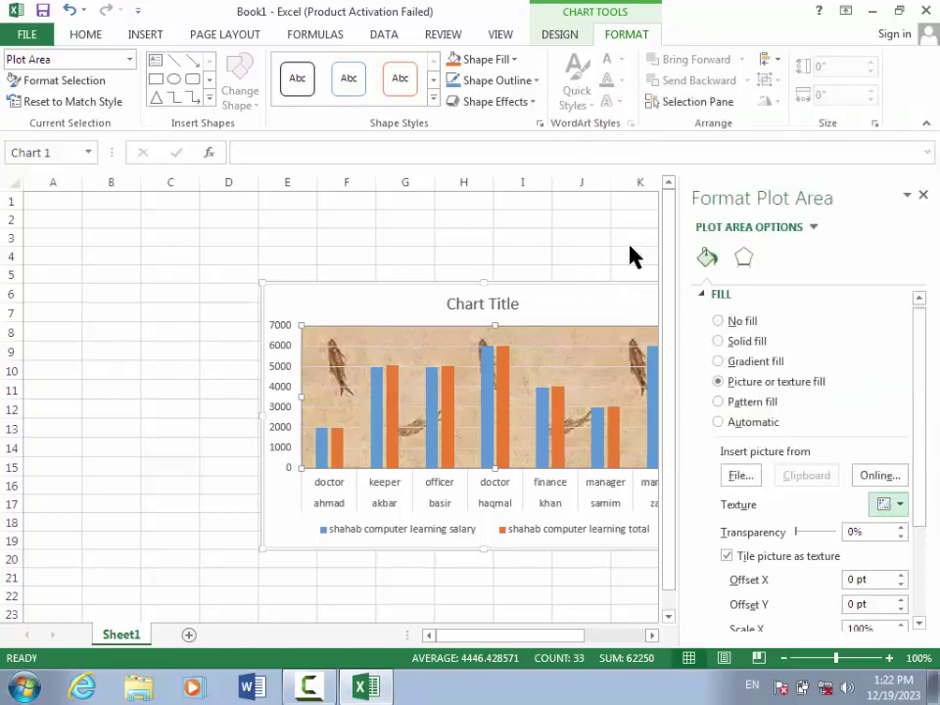
# Try a yellow checkered pattern fill on the plot area and set its fill to No fill
pyautogui.click(724, 404)
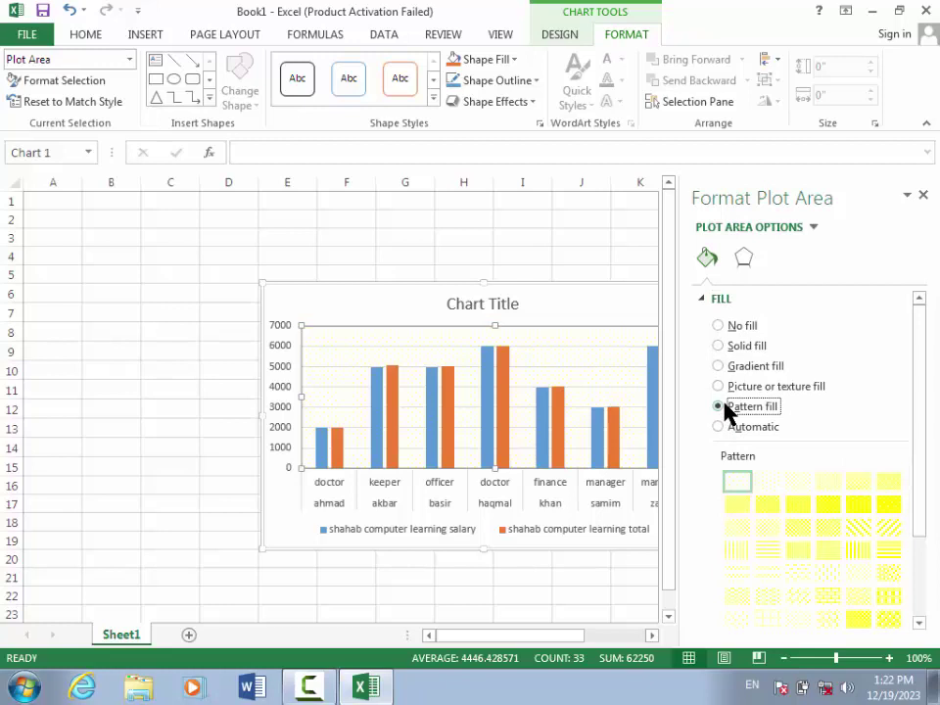
pyautogui.click(801, 530)
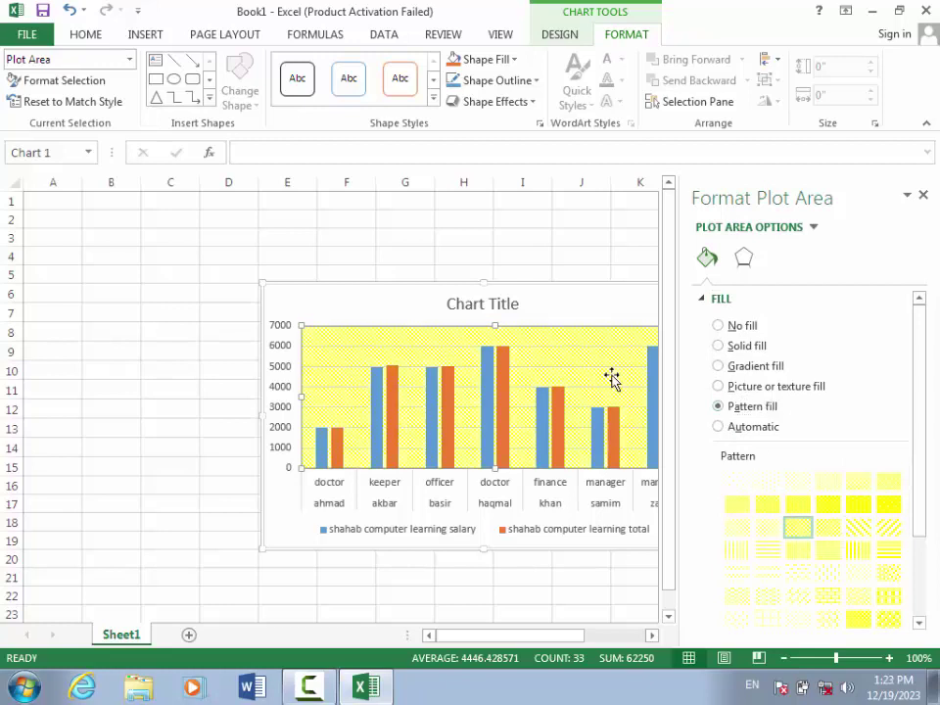
pyautogui.click(733, 427)
pyautogui.click(718, 327)
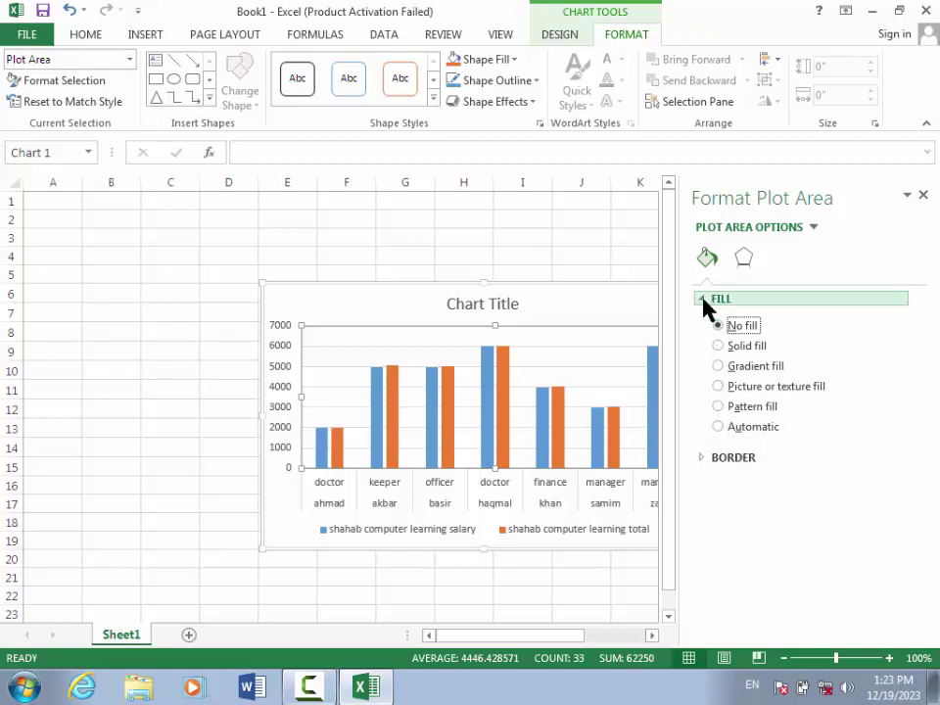
# Reapply the picture or texture fill to the plot area, reset it to match the chart style and close its formatting options
pyautogui.click(703, 299)
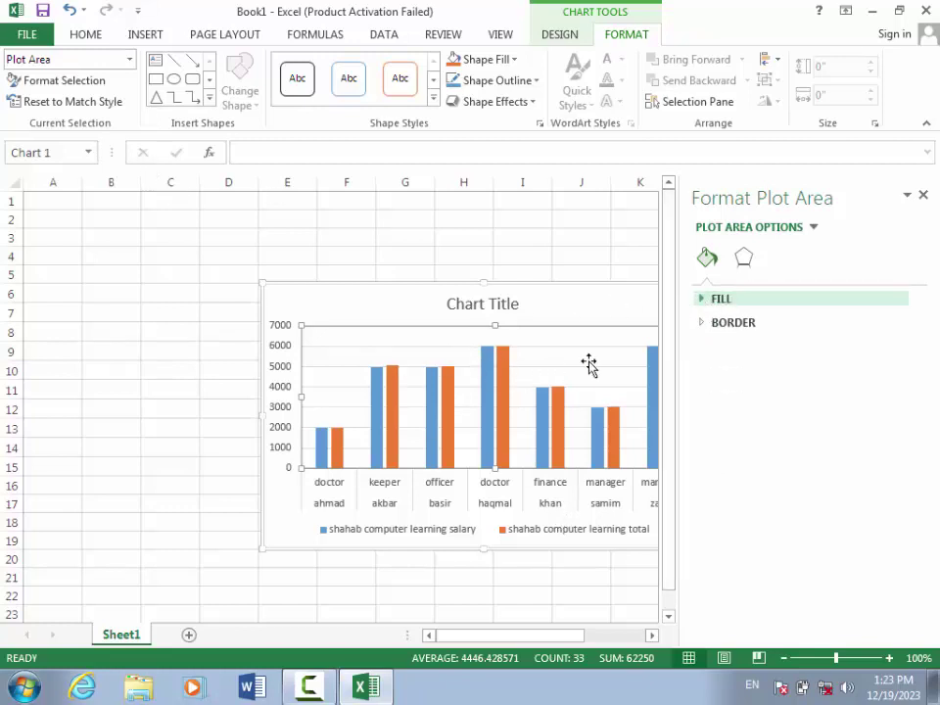
pyautogui.click(702, 300)
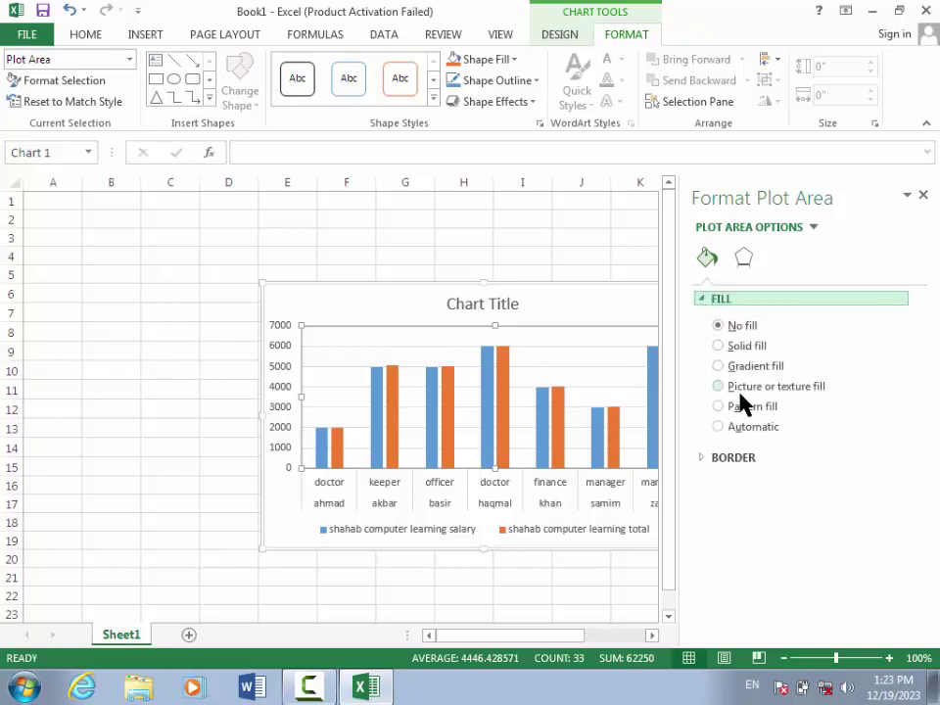
pyautogui.click(730, 388)
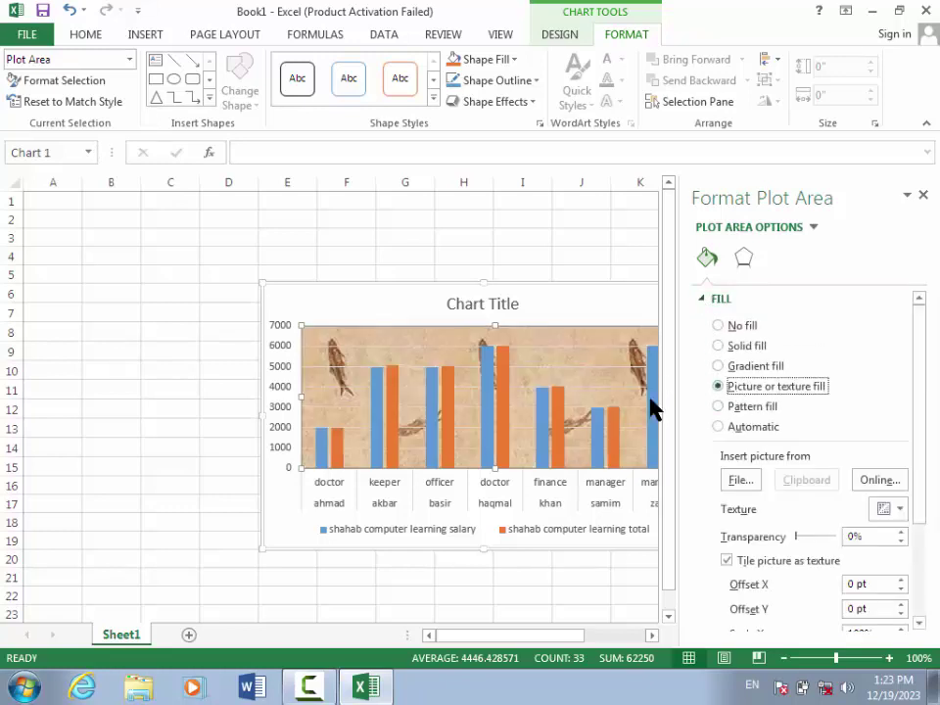
pyautogui.click(31, 107)
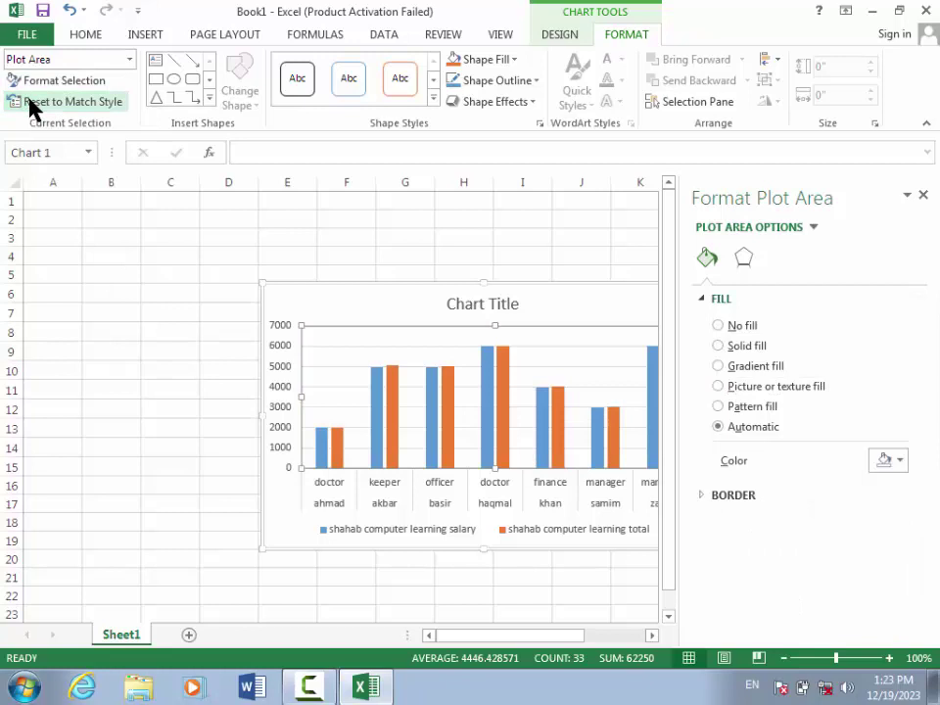
pyautogui.click(923, 197)
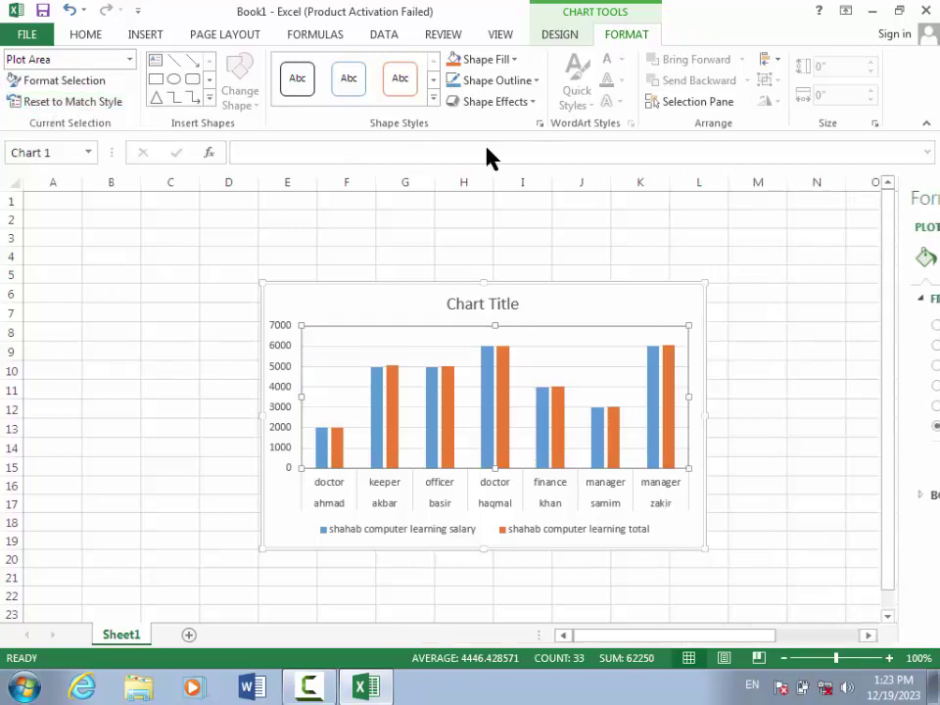
# Draw a rounded rectangle about 0.57" wide and 0.34" high inside the chart's plot area and enter the text "gig"
pyautogui.click(208, 98)
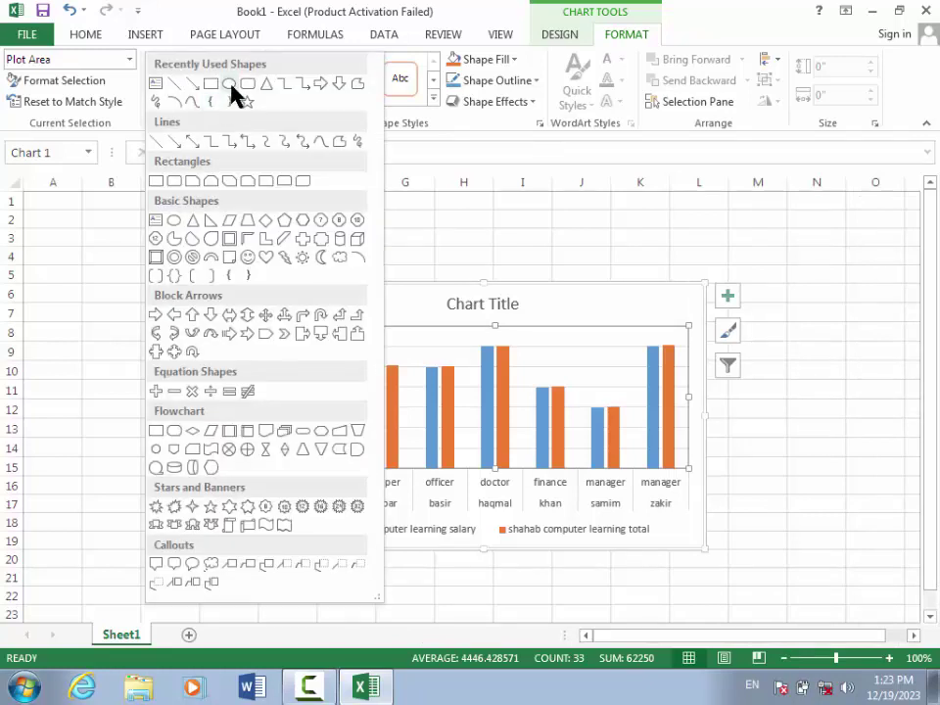
pyautogui.click(241, 85)
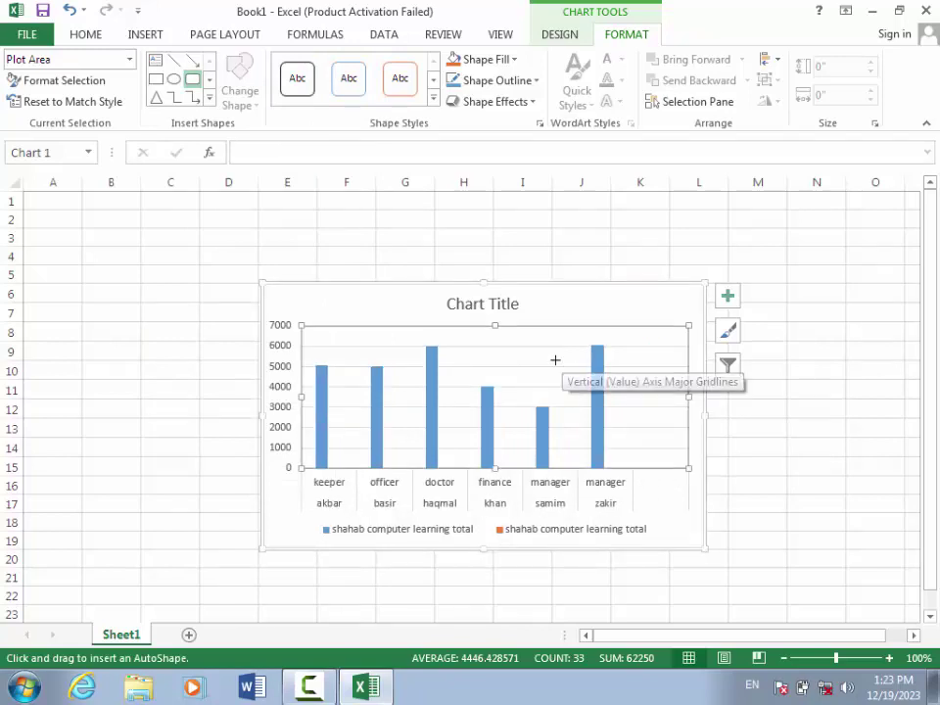
pyautogui.moveTo(531, 353); pyautogui.dragTo(583, 383)
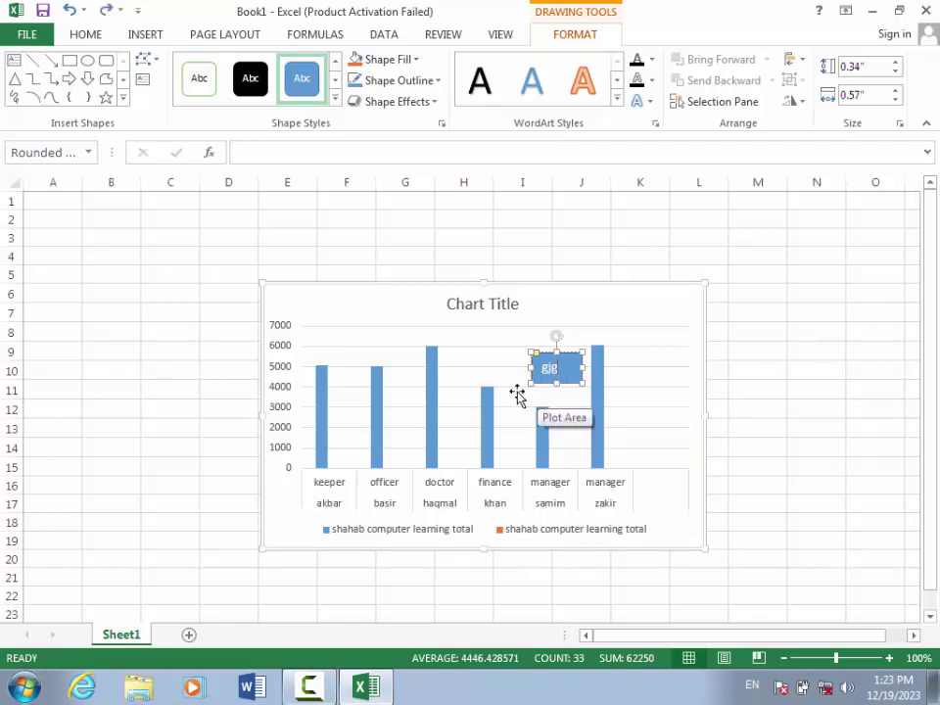
# Undo the text entry and the rounded rectangle drawn in the plot area
pyautogui.click(519, 393)
pyautogui.hotkey('ctrl', 'z')
pyautogui.hotkey('ctrl', 'z')
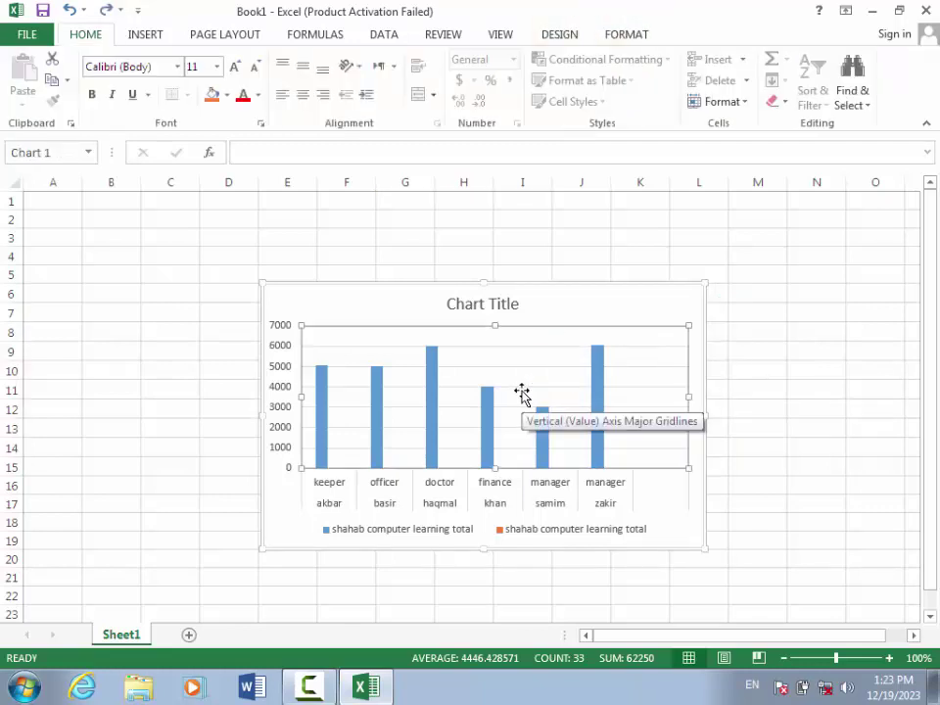
# Draw a plain rectangle about 0.76" wide and 0.35" high in the plot area above the finance column
pyautogui.click(622, 35)
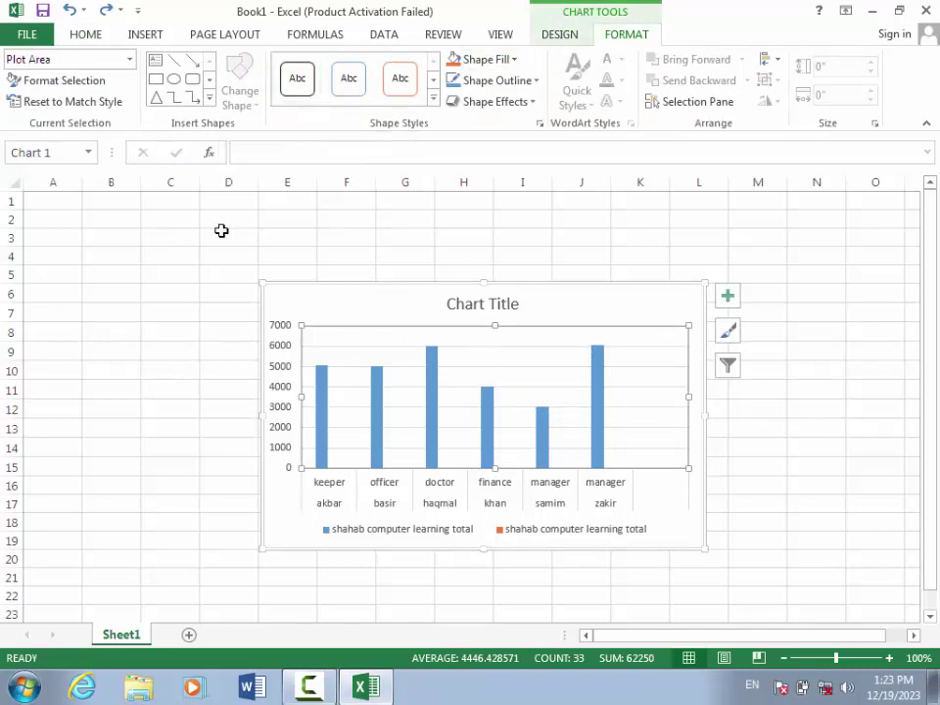
pyautogui.click(155, 78)
pyautogui.moveTo(483, 352); pyautogui.dragTo(550, 384)
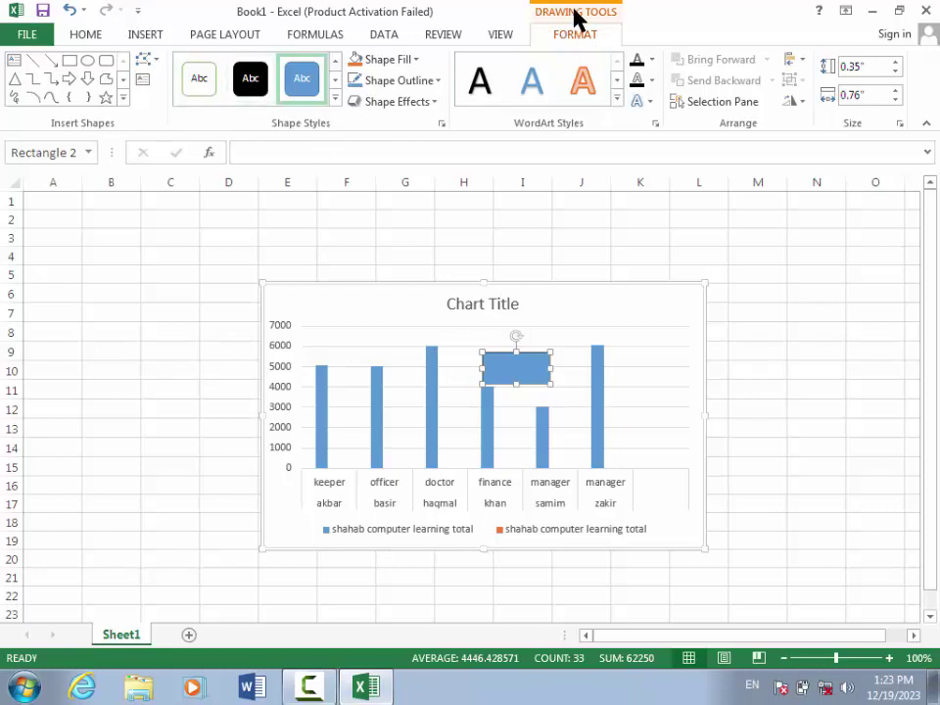
# Select the chart's major gridlines and delete the rectangle drawn on the plot area
pyautogui.click(627, 346)
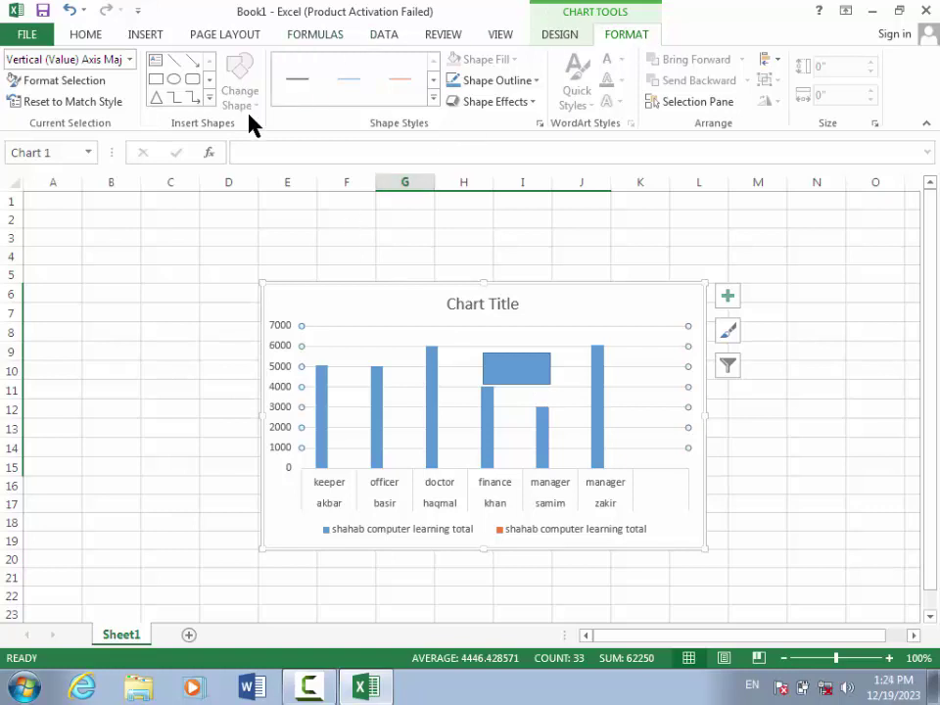
pyautogui.click(503, 366)
pyautogui.click(568, 37)
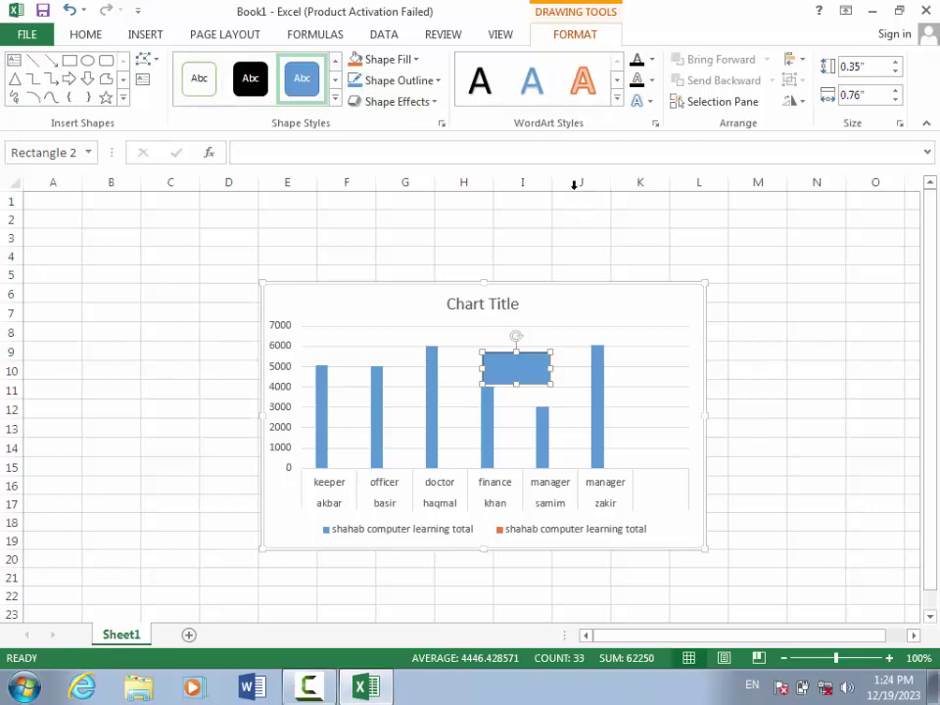
pyautogui.press('Delete')
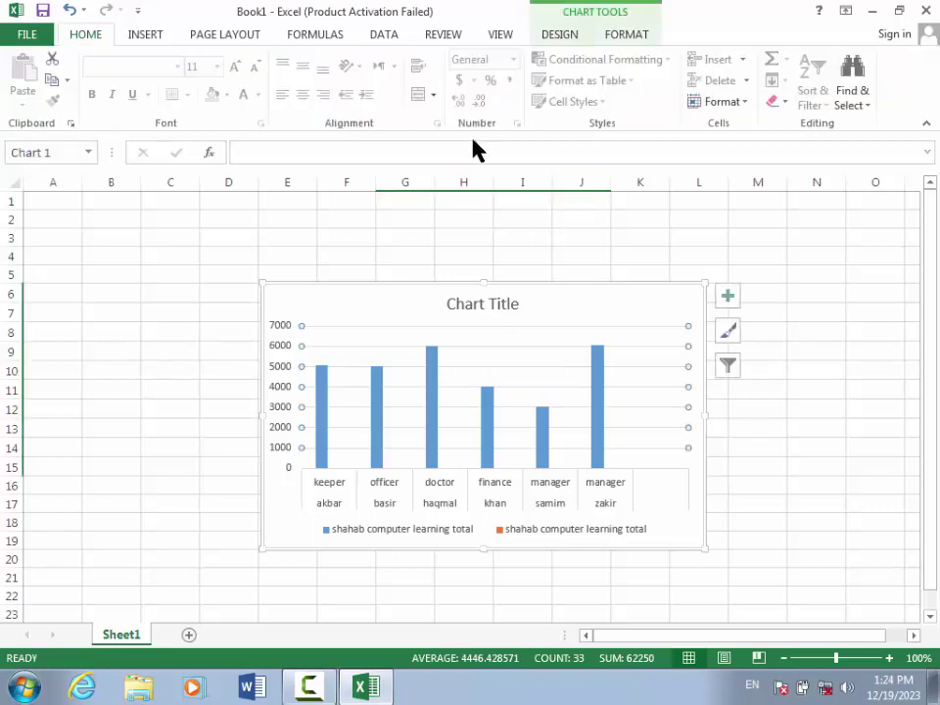
# Try a thick blue line style on the chart's major gridlines and replace it with a thinner light blue one
pyautogui.click(618, 37)
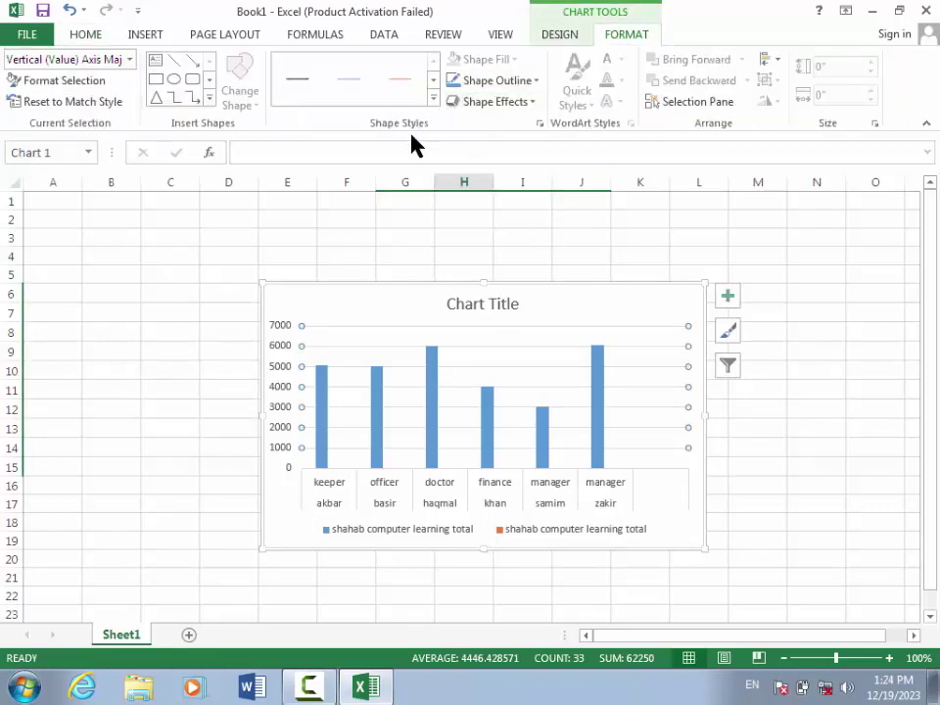
pyautogui.click(434, 101)
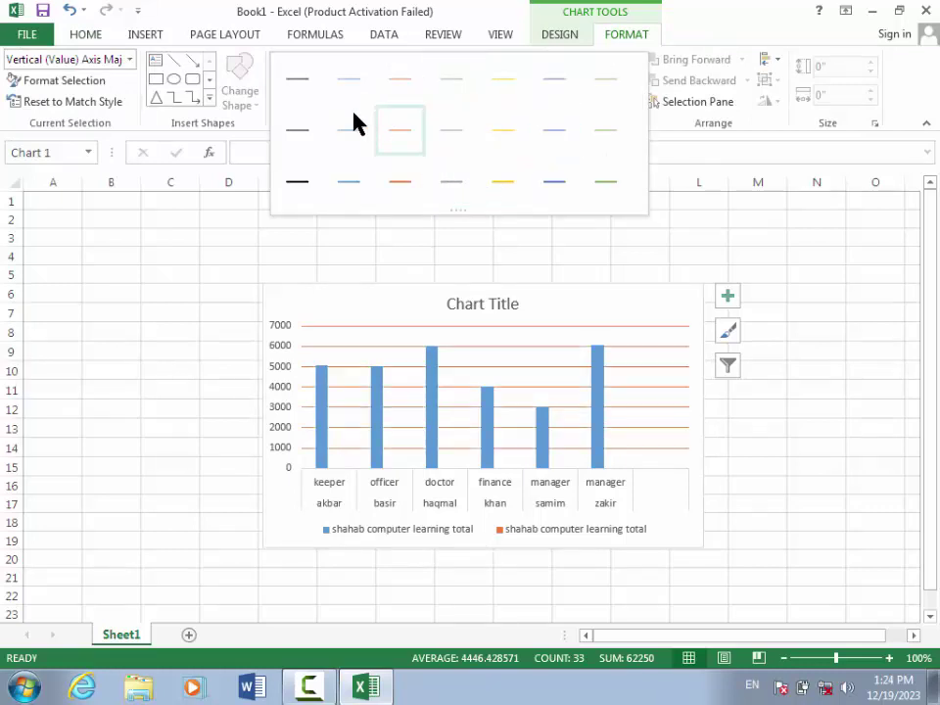
pyautogui.click(544, 184)
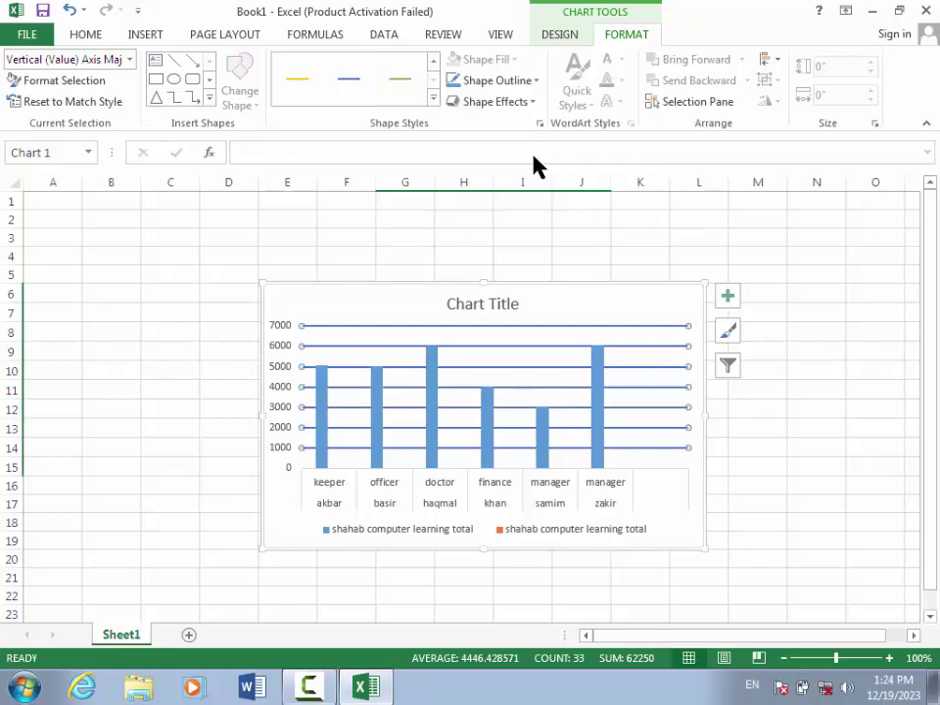
pyautogui.click(434, 101)
pyautogui.click(338, 126)
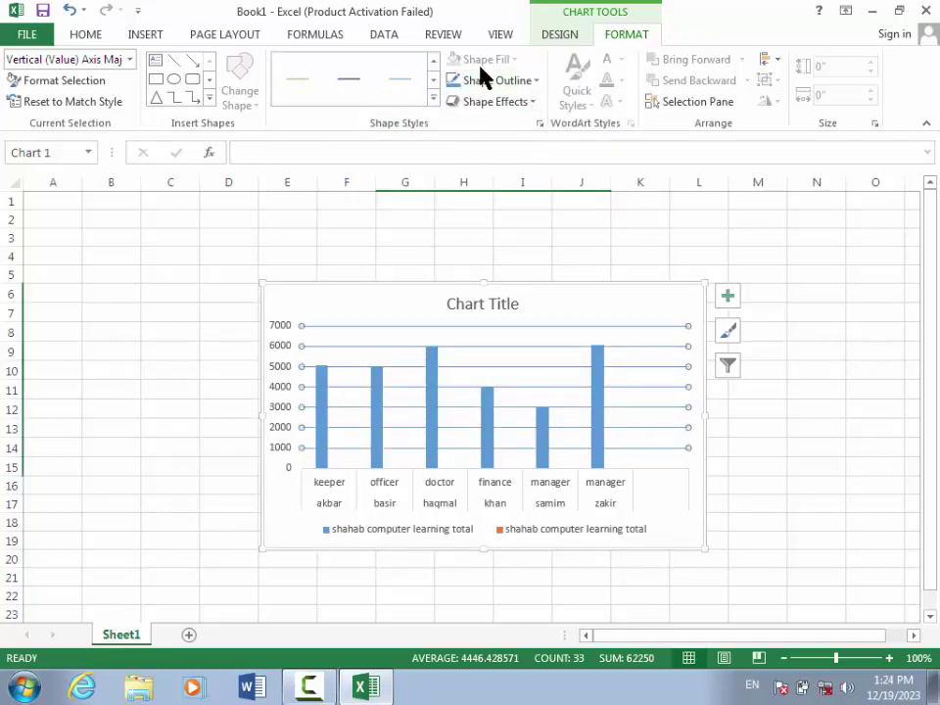
pyautogui.click(528, 101)
pyautogui.click(527, 101)
pyautogui.click(527, 102)
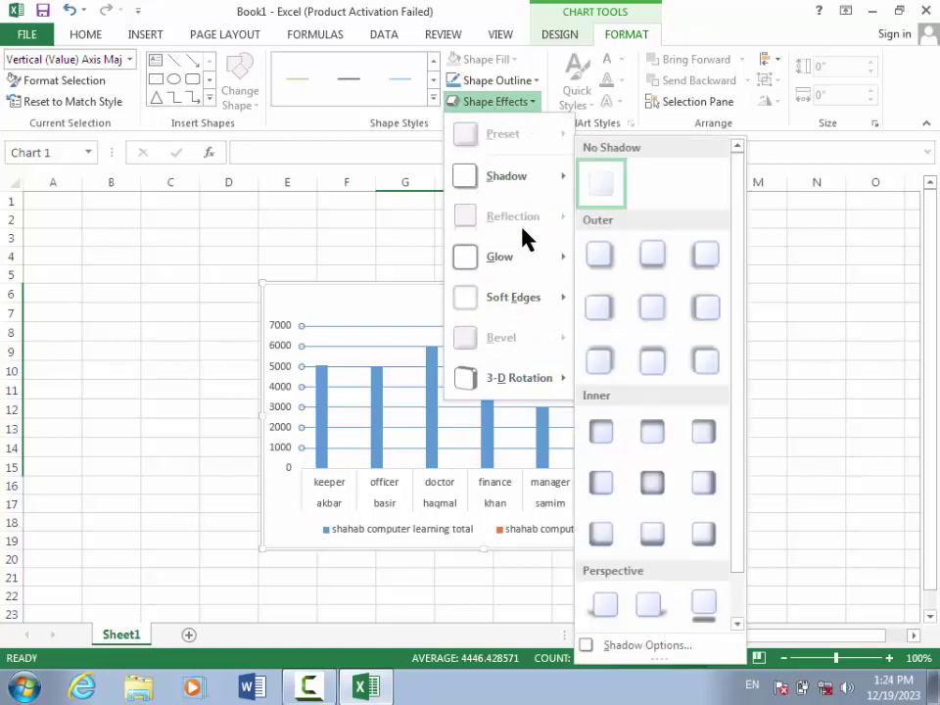
pyautogui.click(532, 101)
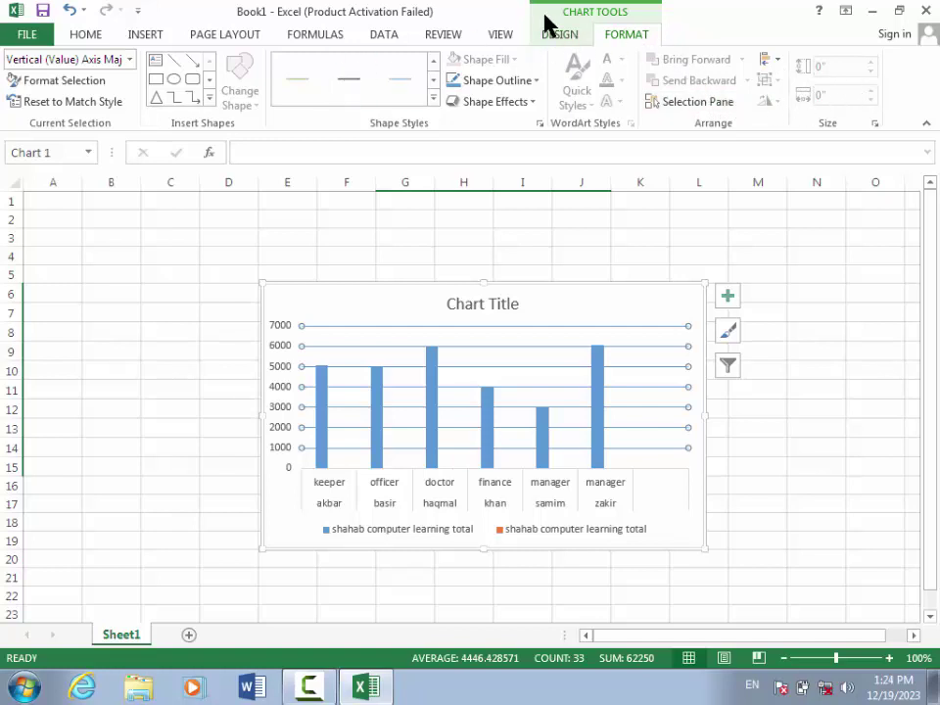
# Change the chart type to a 2-D stacked line, and replace that with a 3-D pie
pyautogui.click(145, 38)
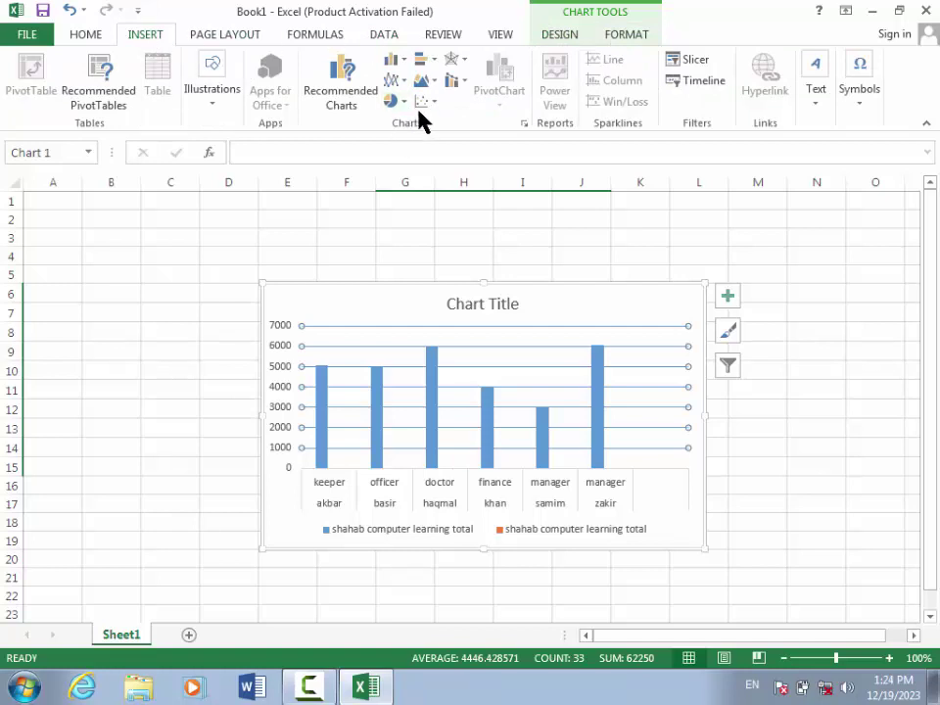
pyautogui.click(396, 80)
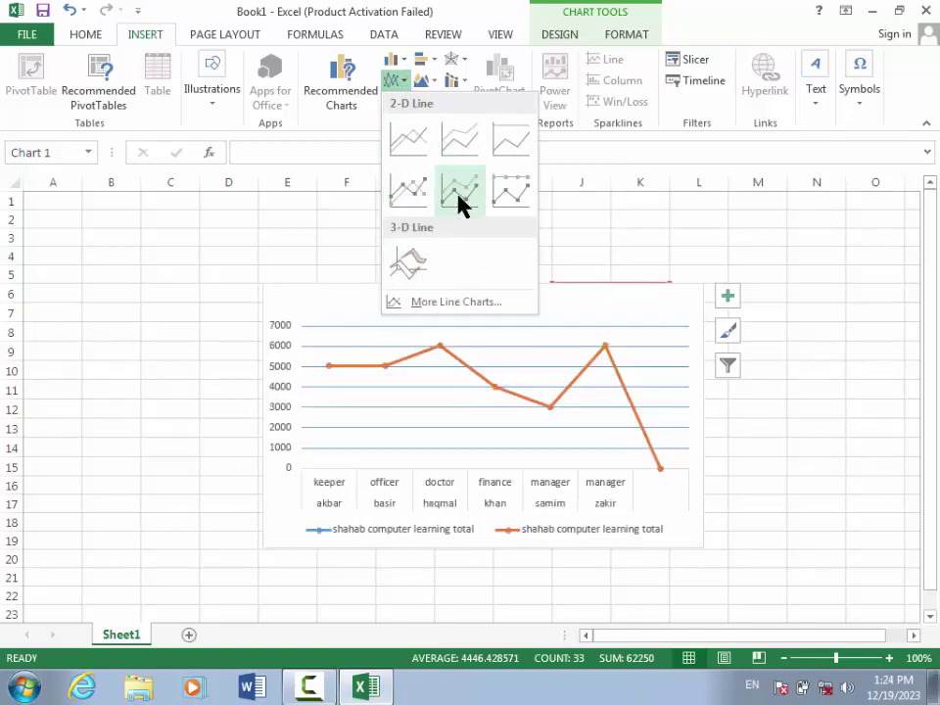
pyautogui.click(468, 152)
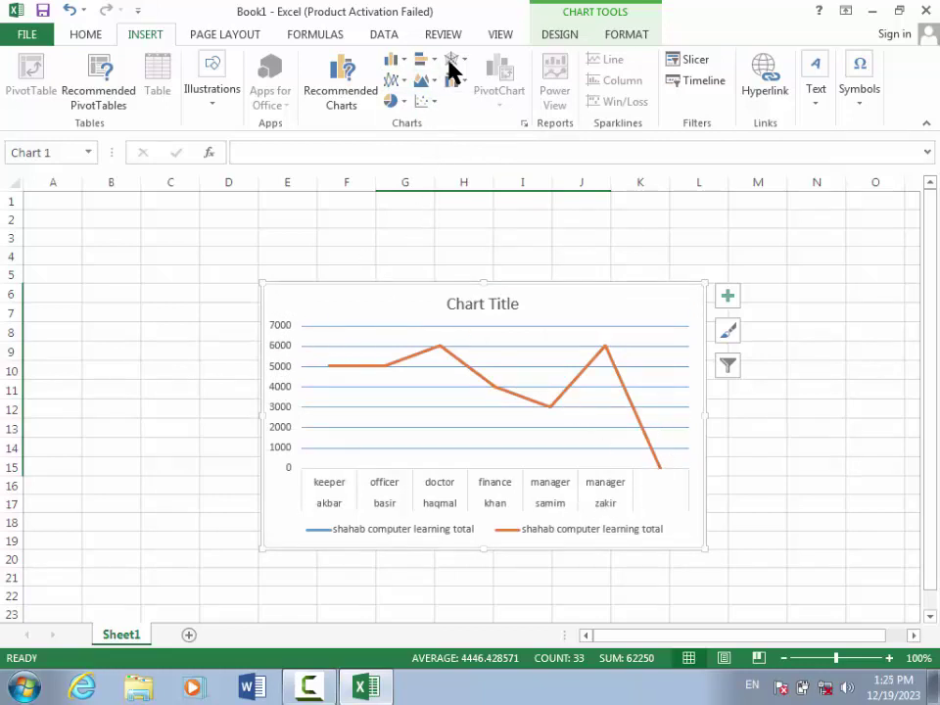
pyautogui.click(403, 102)
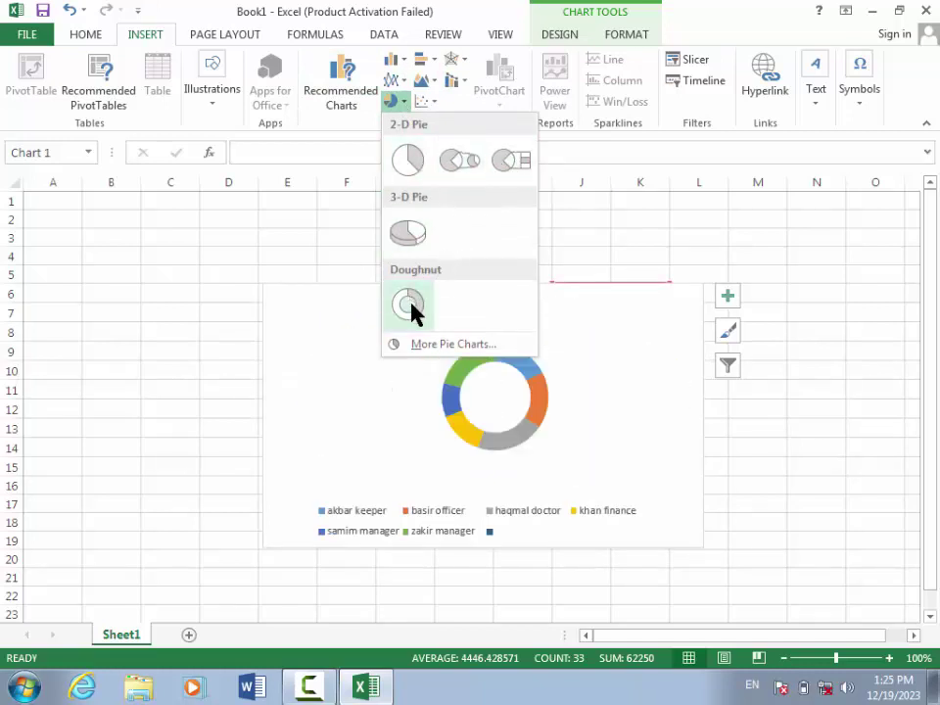
pyautogui.click(412, 232)
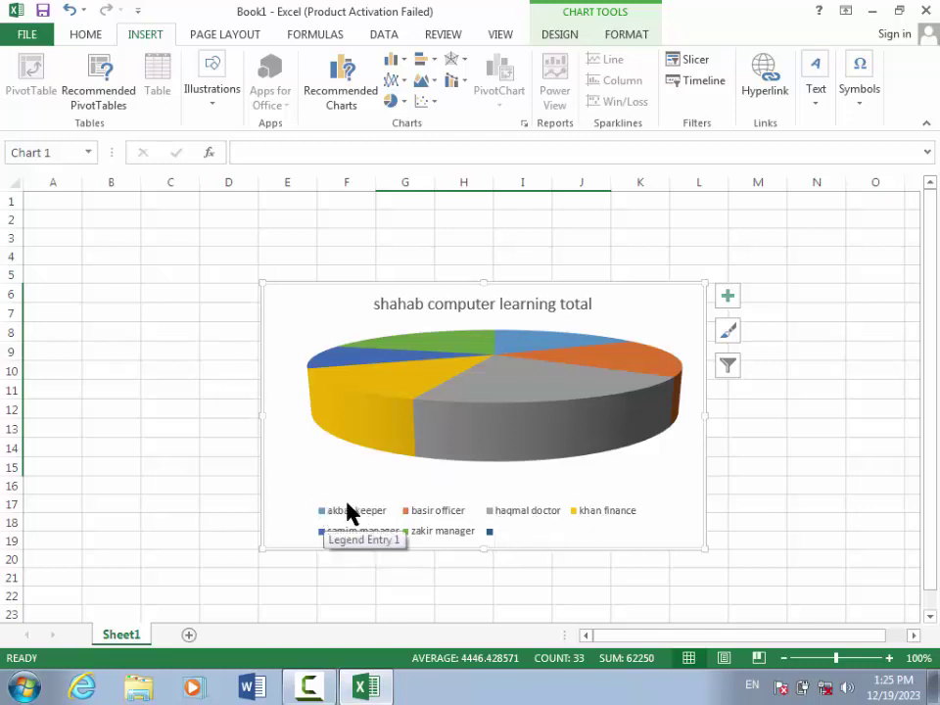
# Change the chart to a 3-D clustered bar, and review the area chart options and the full list of chart types
pyautogui.click(425, 66)
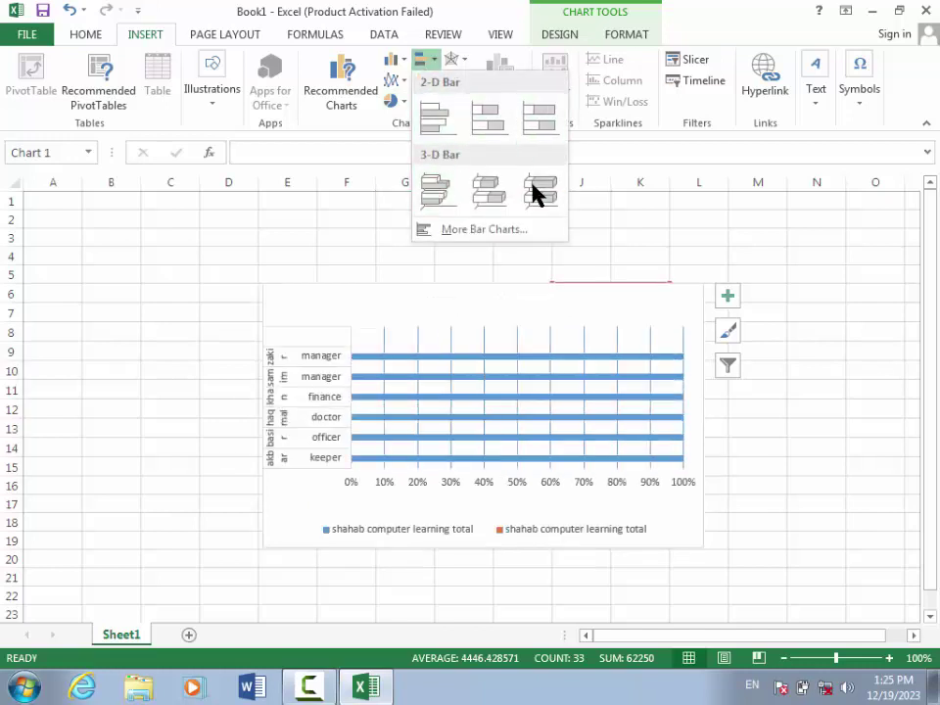
pyautogui.click(440, 210)
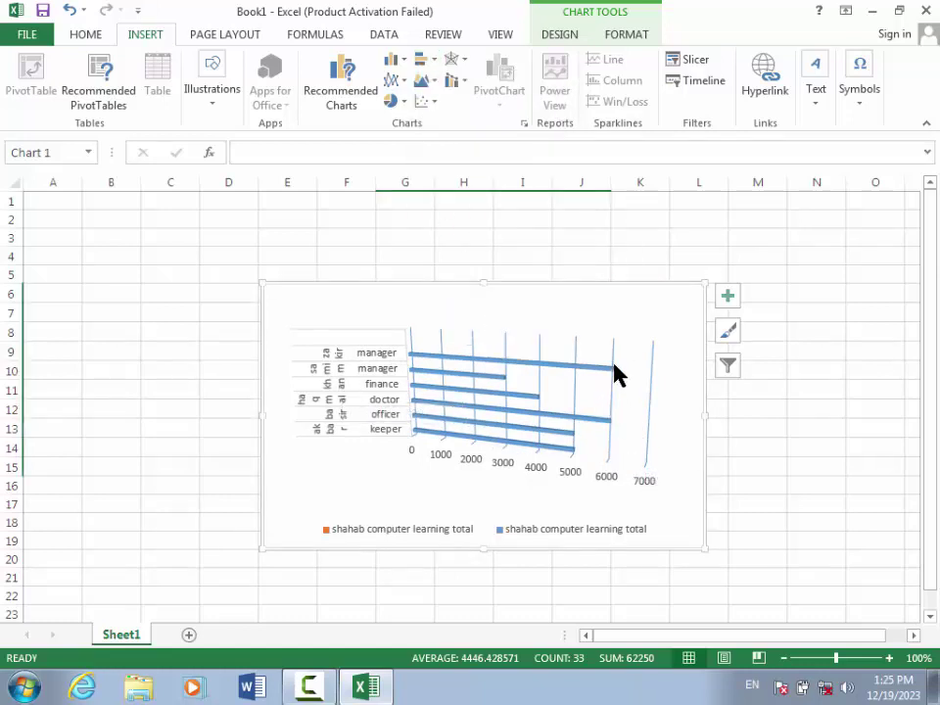
pyautogui.click(431, 86)
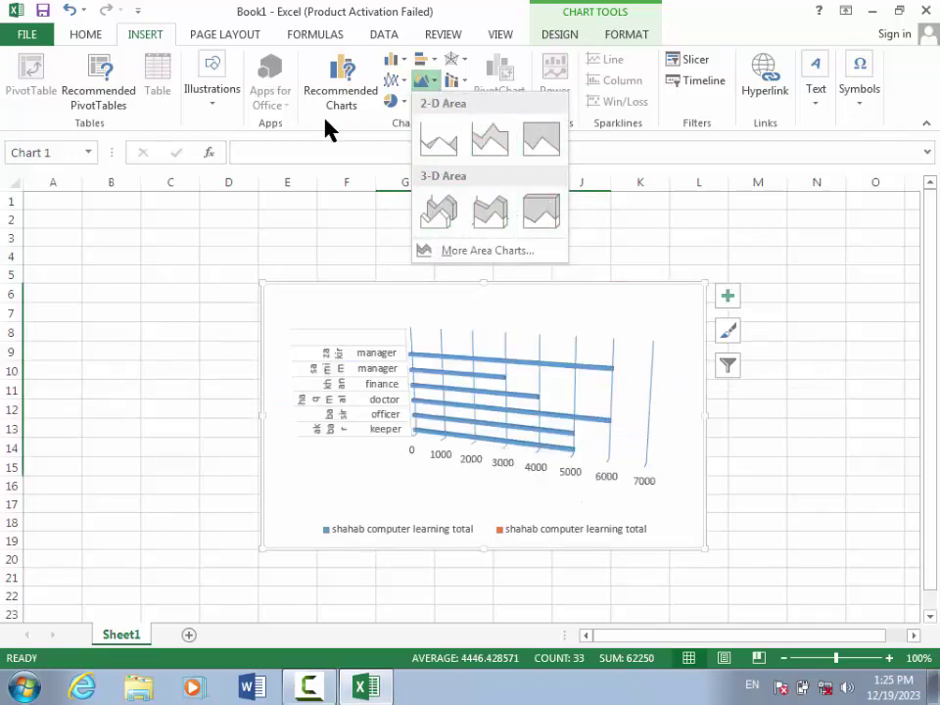
pyautogui.click(349, 121)
pyautogui.click(351, 108)
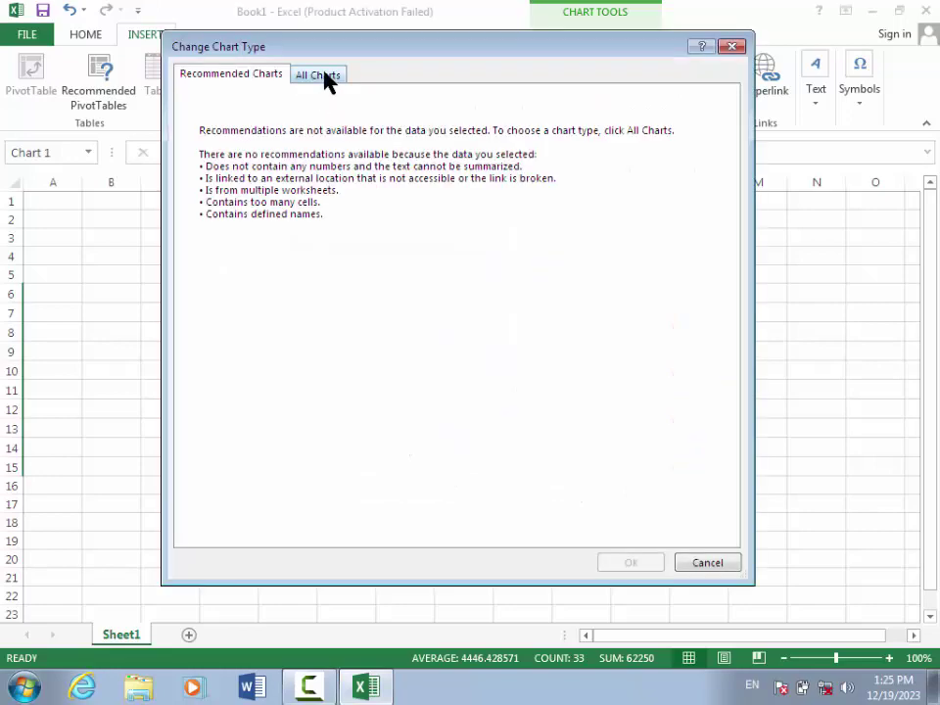
pyautogui.click(323, 75)
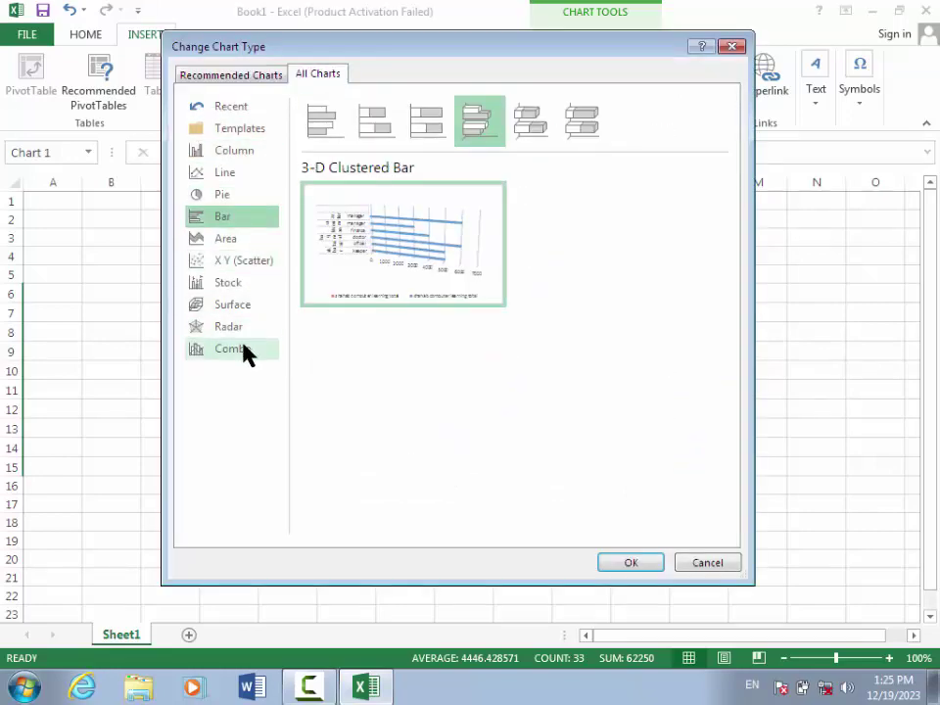
pyautogui.click(692, 562)
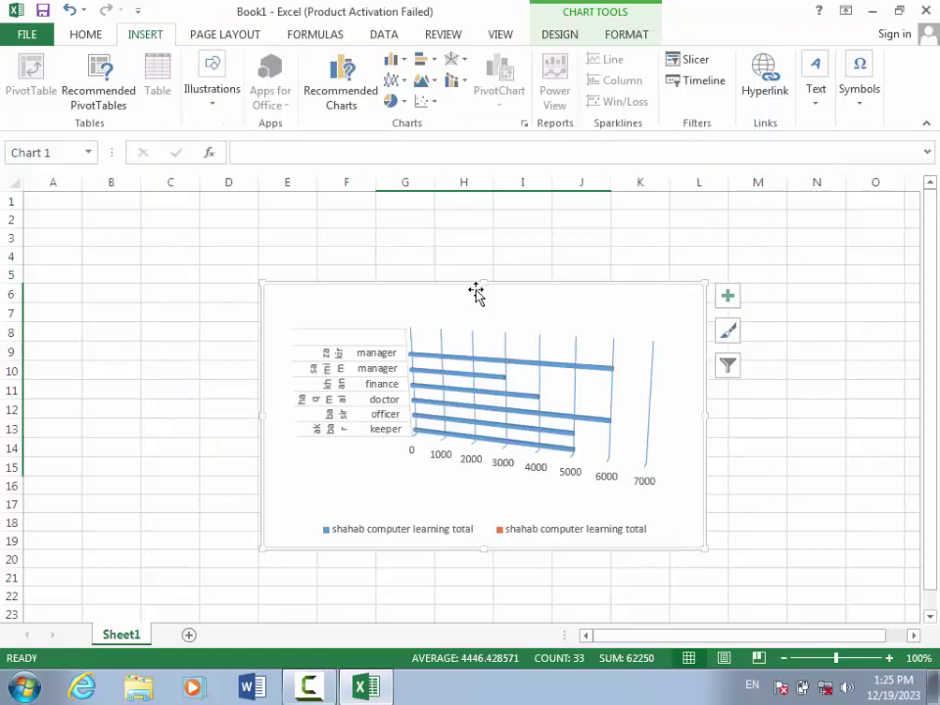
# Change the chart to a clustered column and line combo on a secondary axis, and move it slightly up and left on the sheet
pyautogui.click(453, 81)
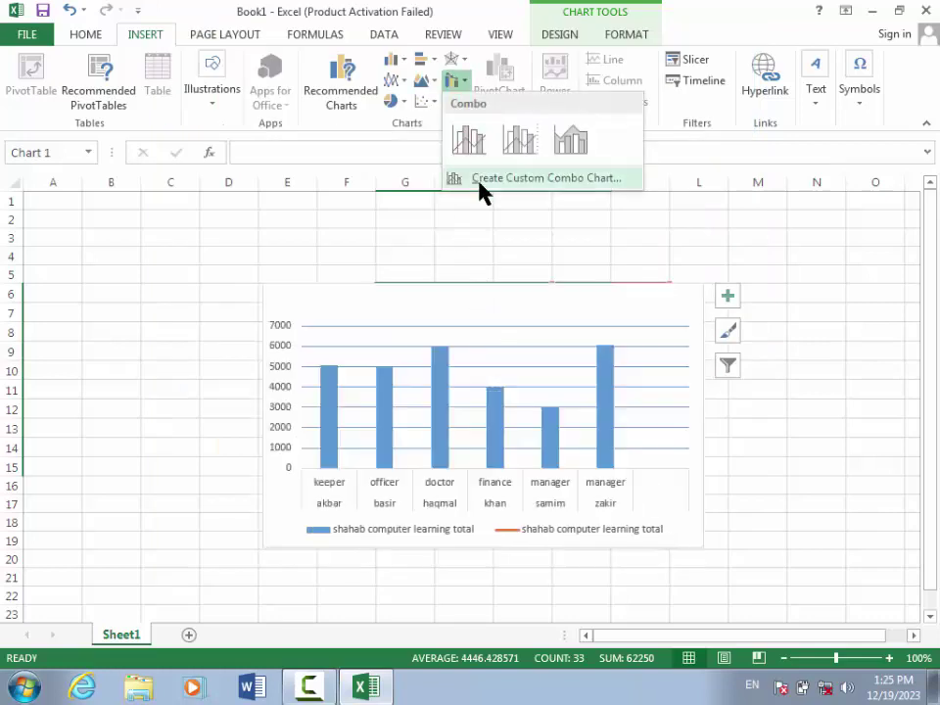
pyautogui.click(525, 142)
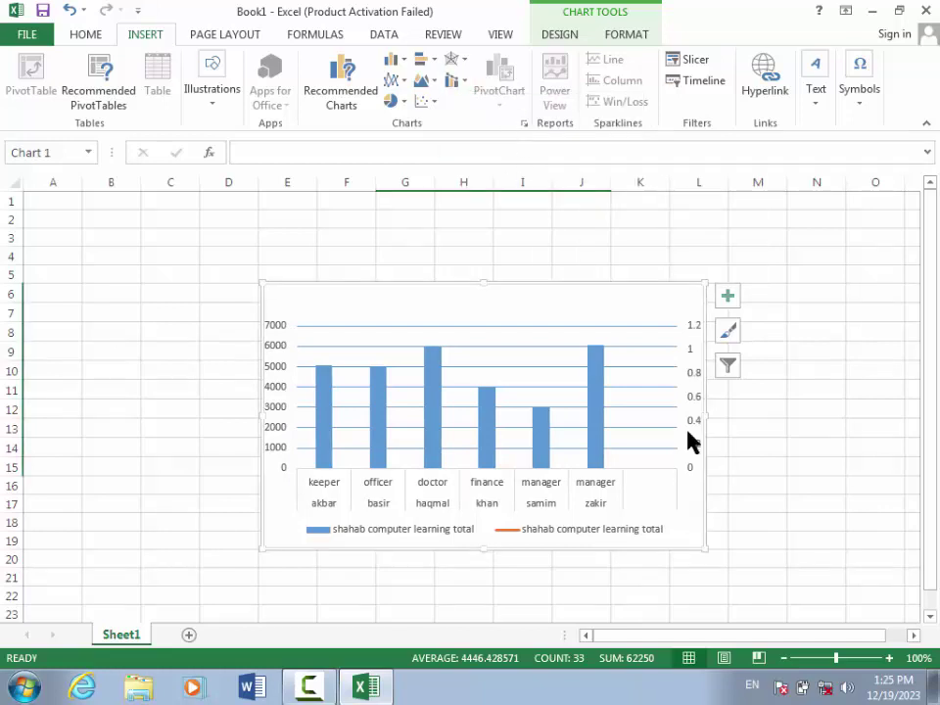
pyautogui.moveTo(544, 306)
pyautogui.mouseDown()
pyautogui.moveTo(549, 276)
pyautogui.moveTo(493, 226)
pyautogui.moveTo(540, 447)
pyautogui.moveTo(520, 307)
pyautogui.moveTo(528, 295)
pyautogui.mouseUp()
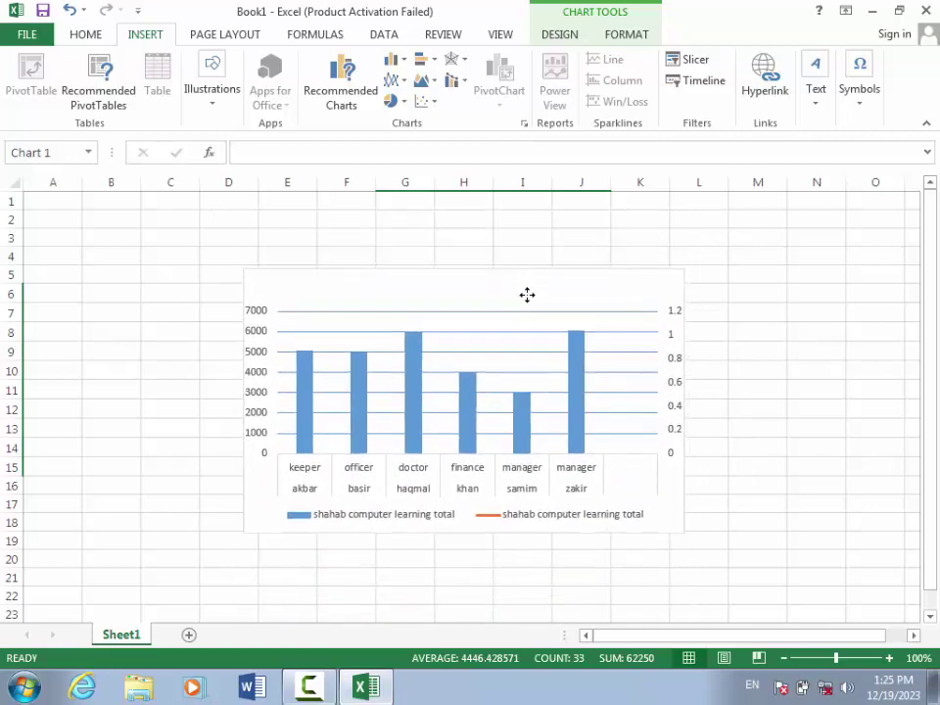
pyautogui.click(520, 431)
pyautogui.click(438, 359)
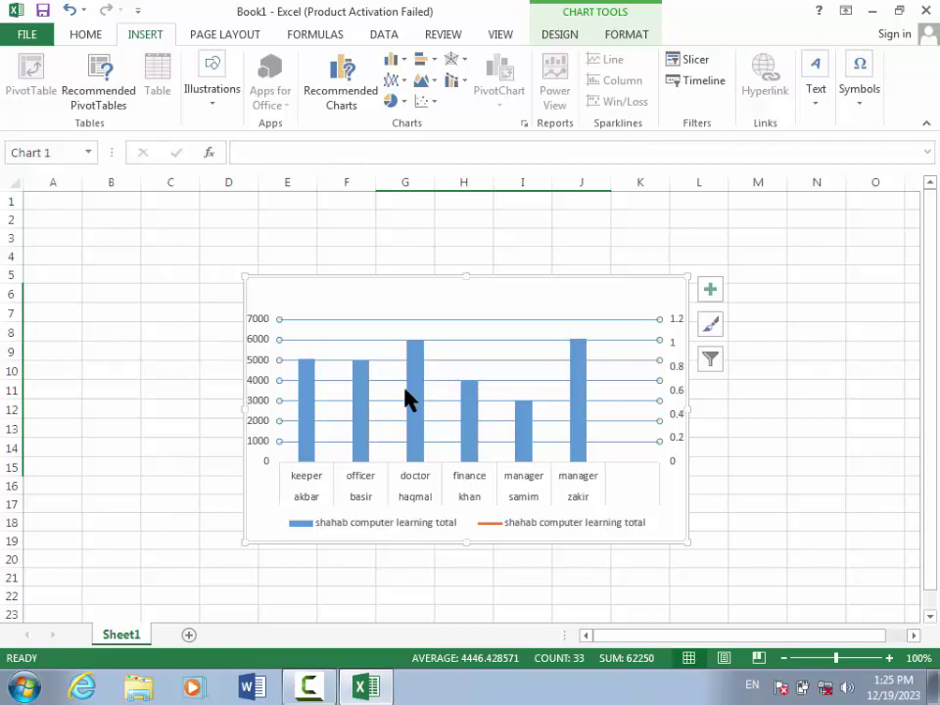
pyautogui.moveTo(401, 411); pyautogui.dragTo(400, 406)
# Undo the chart's move and its combo, bar, pie and line type changes to restore the clustered columns
pyautogui.hotkey('ctrl', 'z')
pyautogui.hotkey('ctrl', 'z')
pyautogui.hotkey('ctrl', 'z')
pyautogui.hotkey('ctrl', 'z')
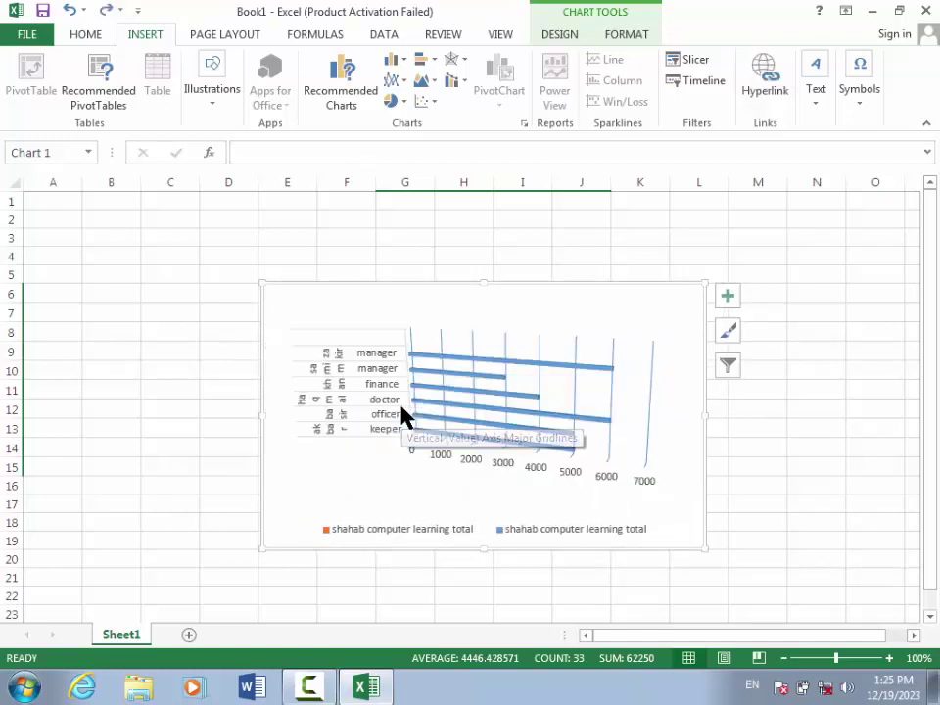
pyautogui.hotkey('ctrl', 'z')
pyautogui.hotkey('ctrl', 'z')
pyautogui.hotkey('ctrl', 'z')
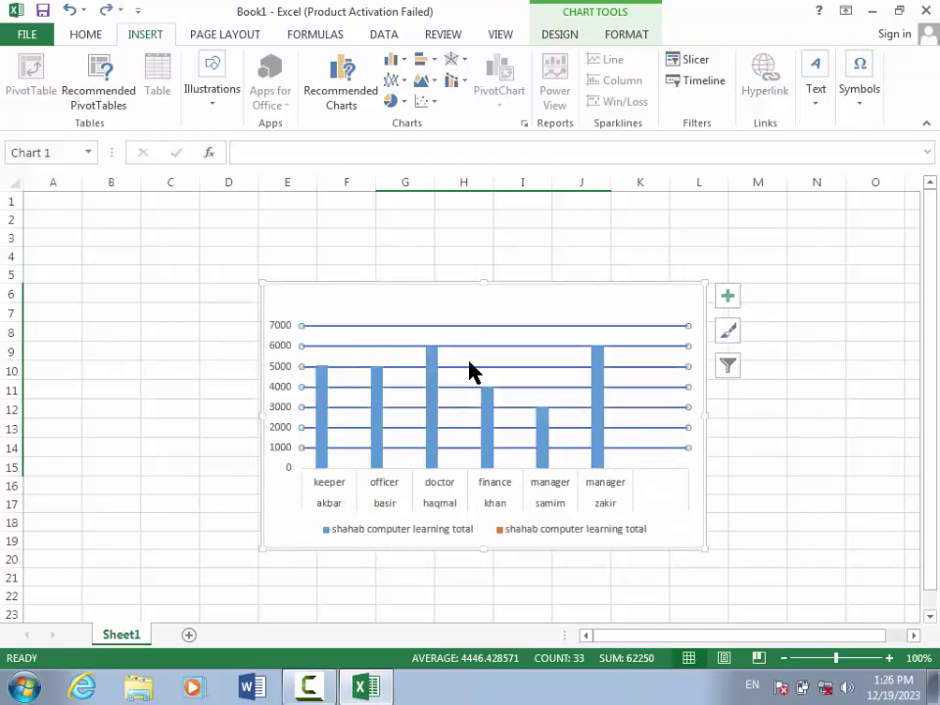
# Undo the earlier chart edits until both data series and the plot area's white, red and yellow gradient fill are restored
pyautogui.click(470, 356)
pyautogui.hotkey('ctrl', 'z')
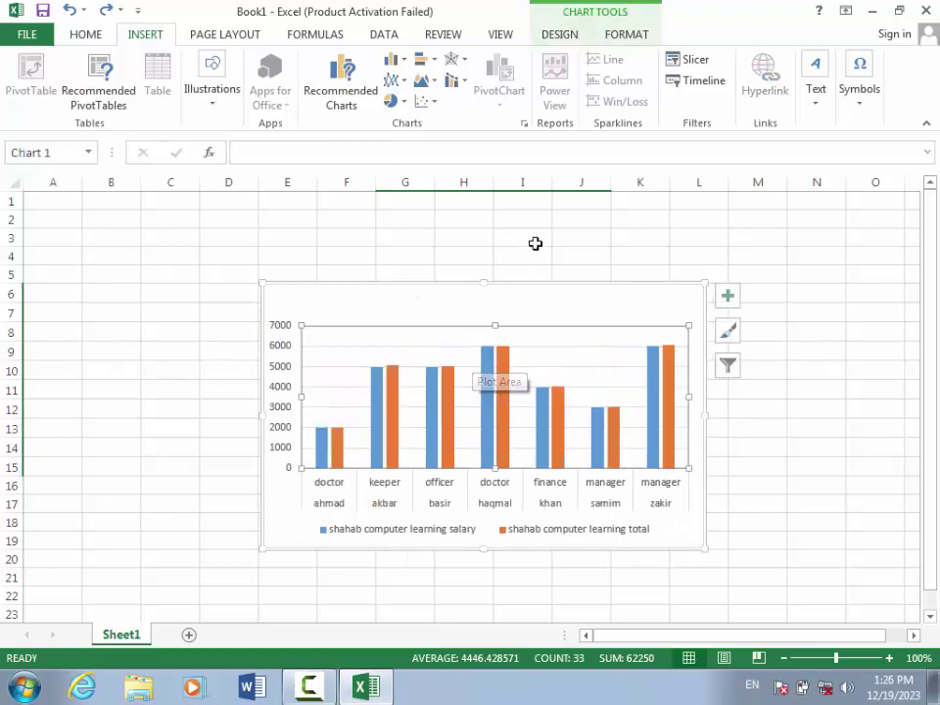
pyautogui.hotkey('ctrl', 'z')
pyautogui.hotkey('ctrl', 'z')
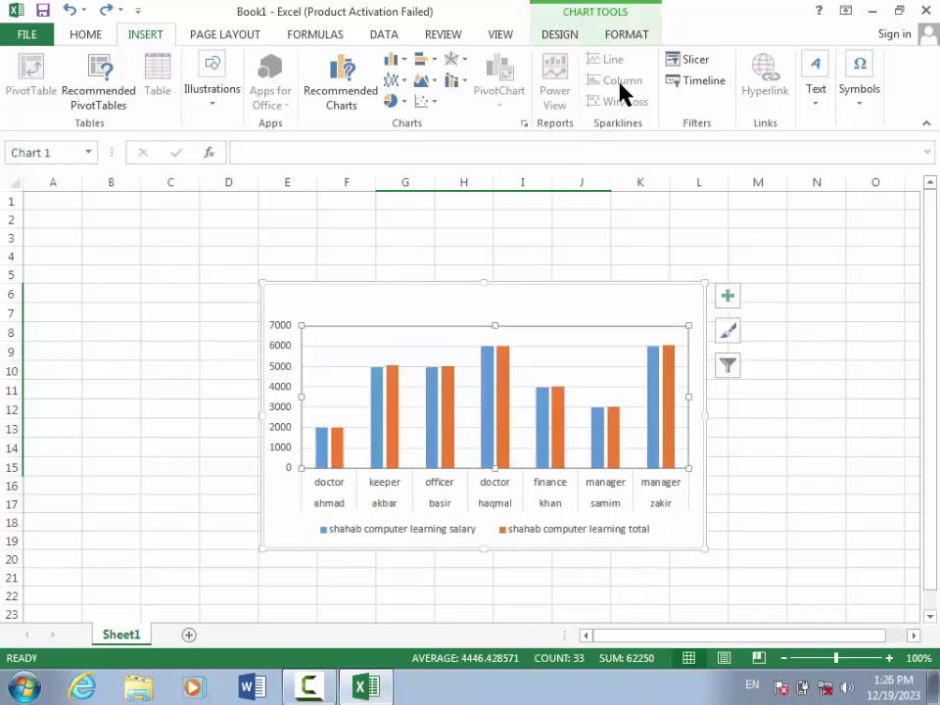
pyautogui.hotkey('ctrl', 'z')
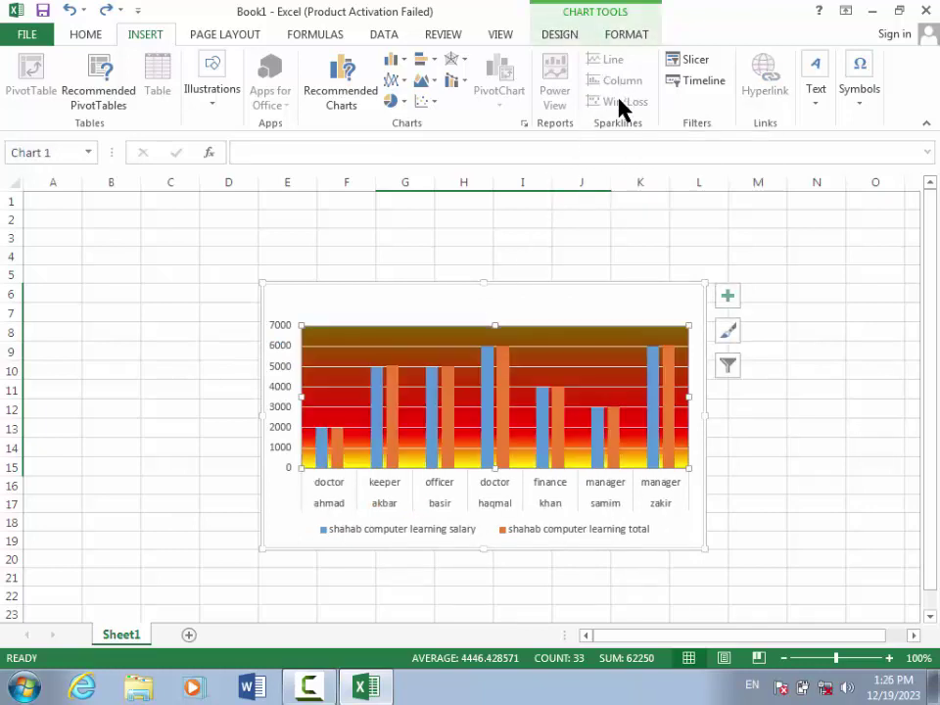
pyautogui.hotkey('ctrl', 'z')
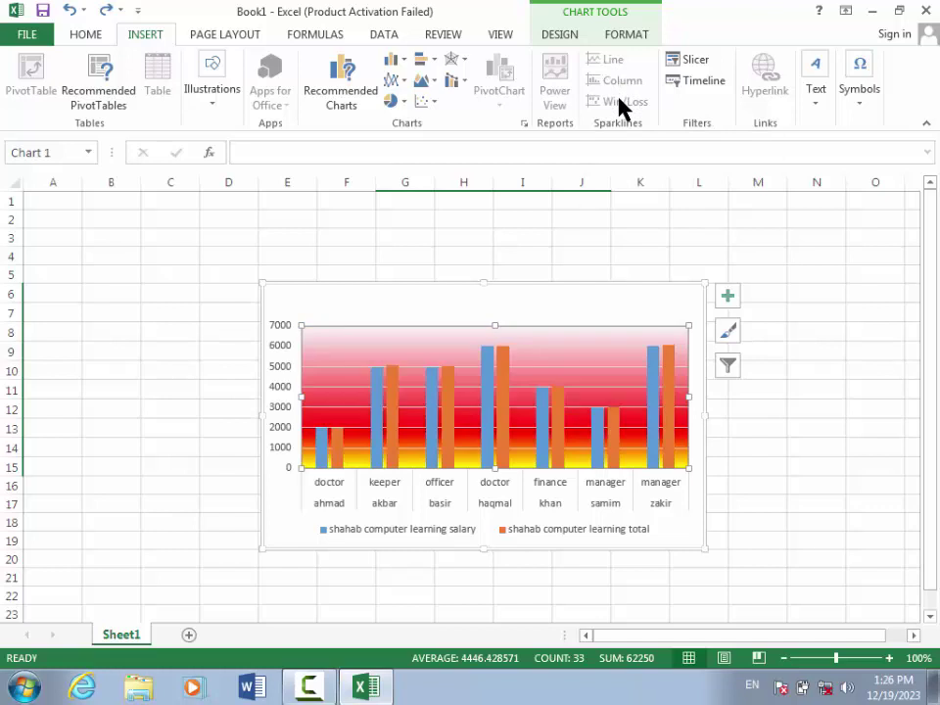
# Examine the slicer's existing connections and the choices for which connections to show, and close without opening one
pyautogui.click(701, 65)
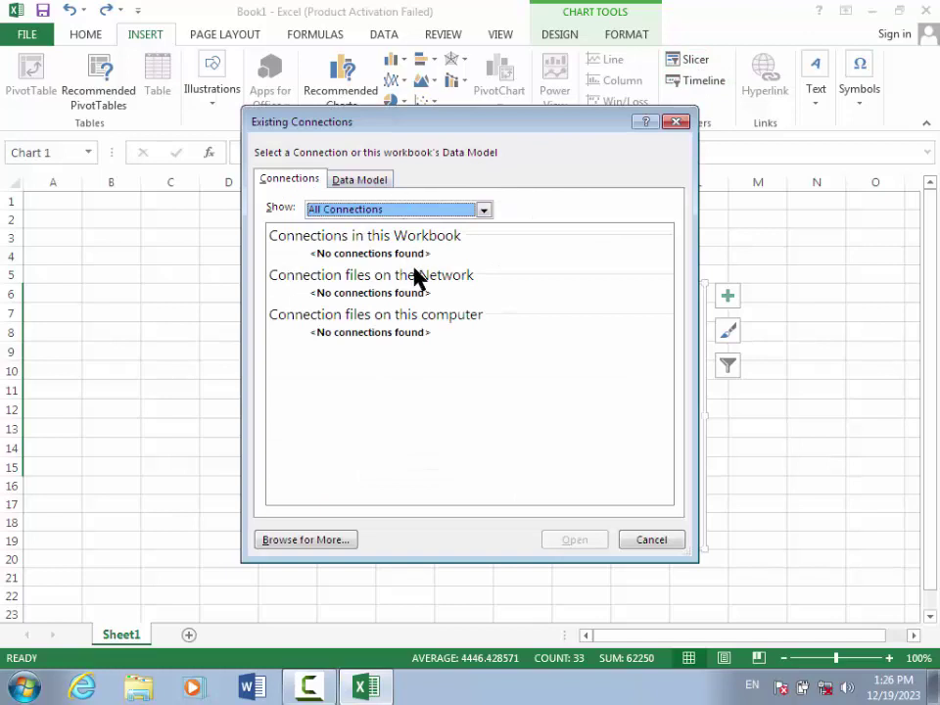
pyautogui.moveTo(489, 127); pyautogui.dragTo(533, 119)
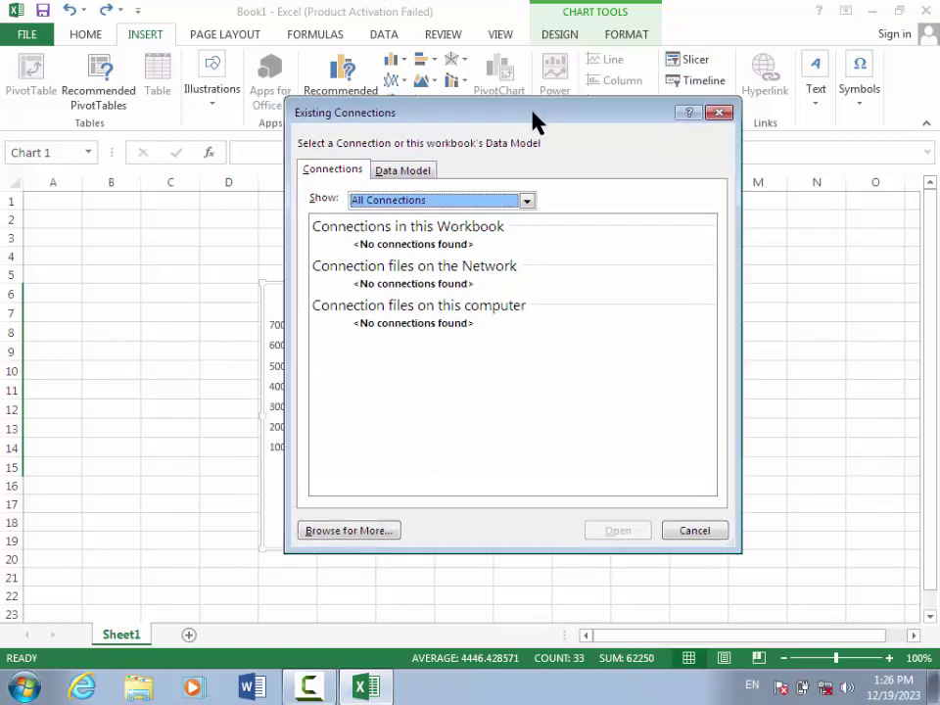
pyautogui.click(528, 201)
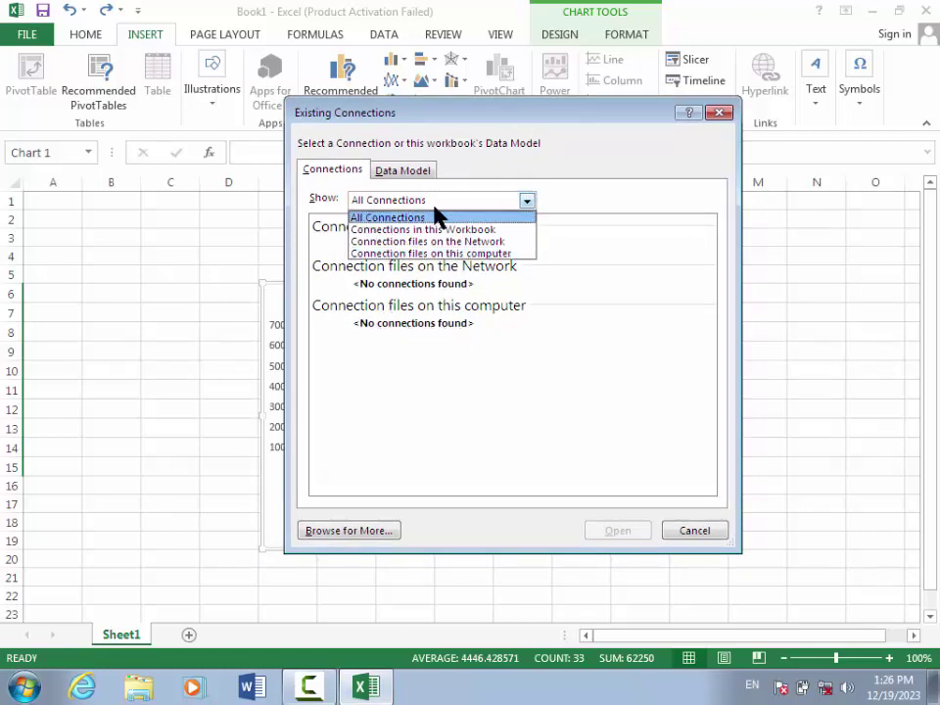
pyautogui.click(528, 202)
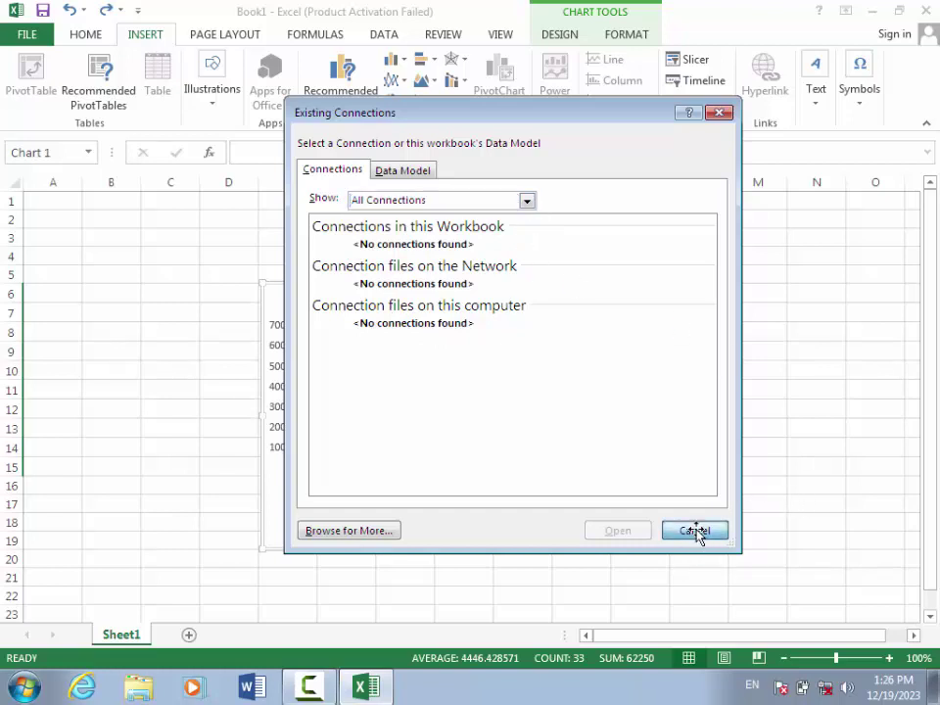
pyautogui.click(695, 533)
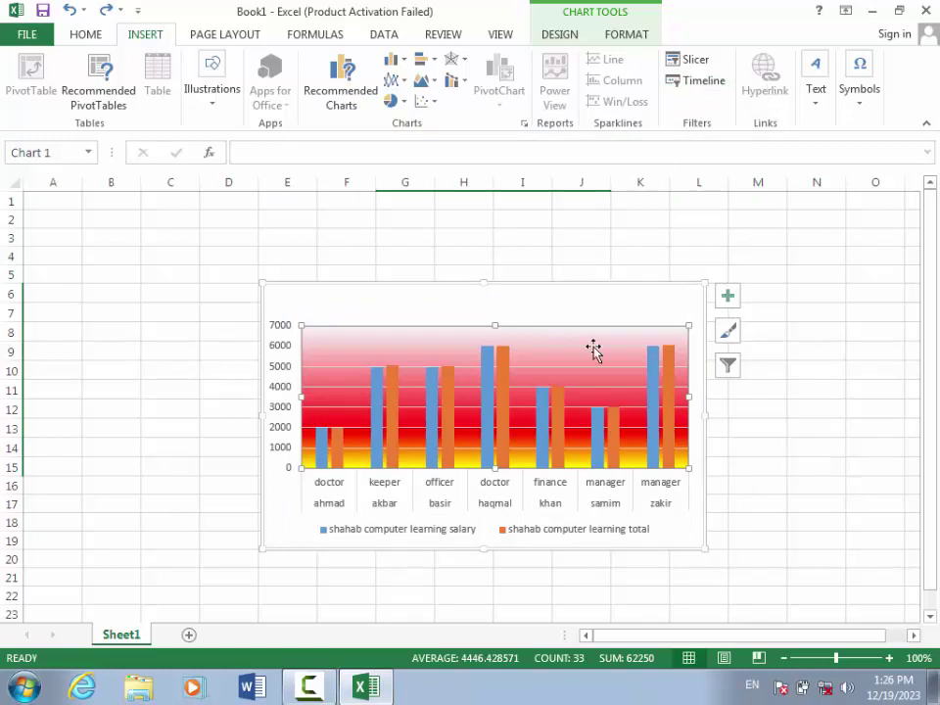
# Start a hyperlink in cell M11 and browse for the file to link in the desktop folder "lesson 10 home"
pyautogui.click(751, 395)
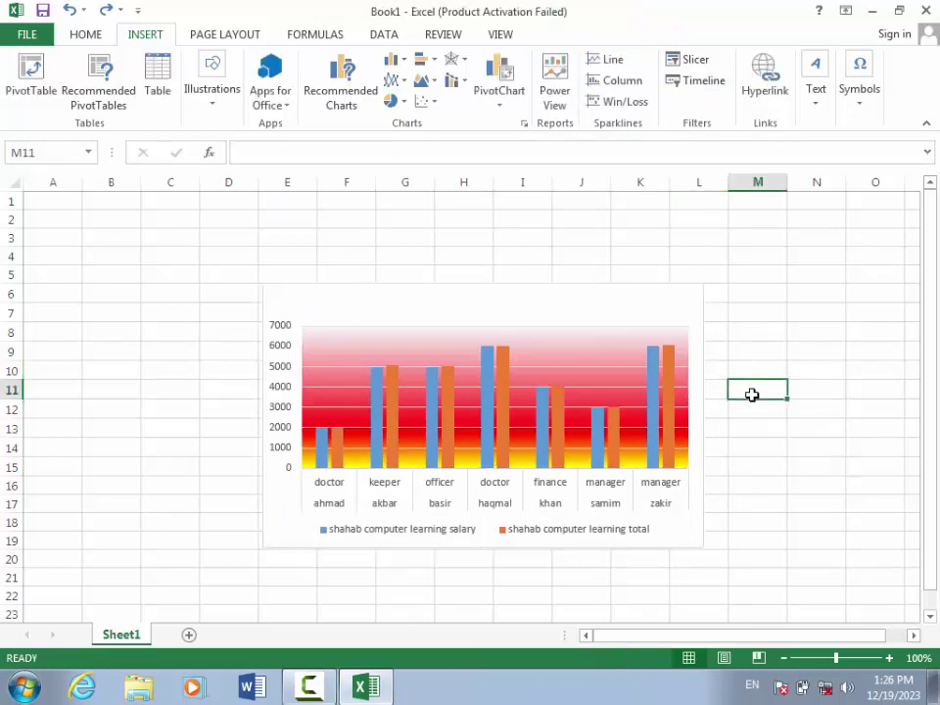
pyautogui.click(767, 105)
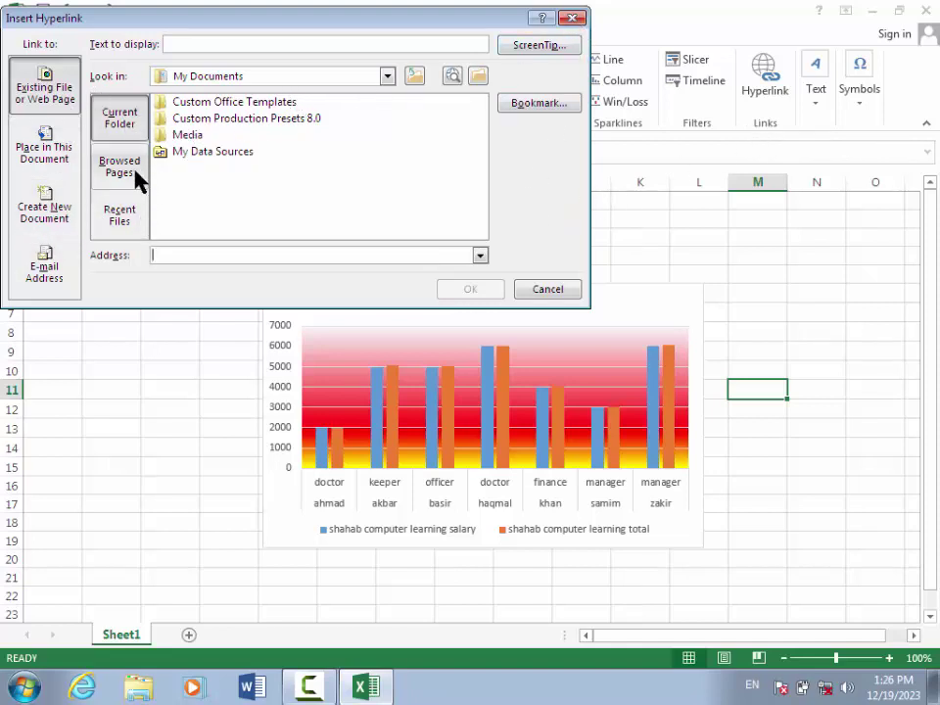
pyautogui.click(479, 78)
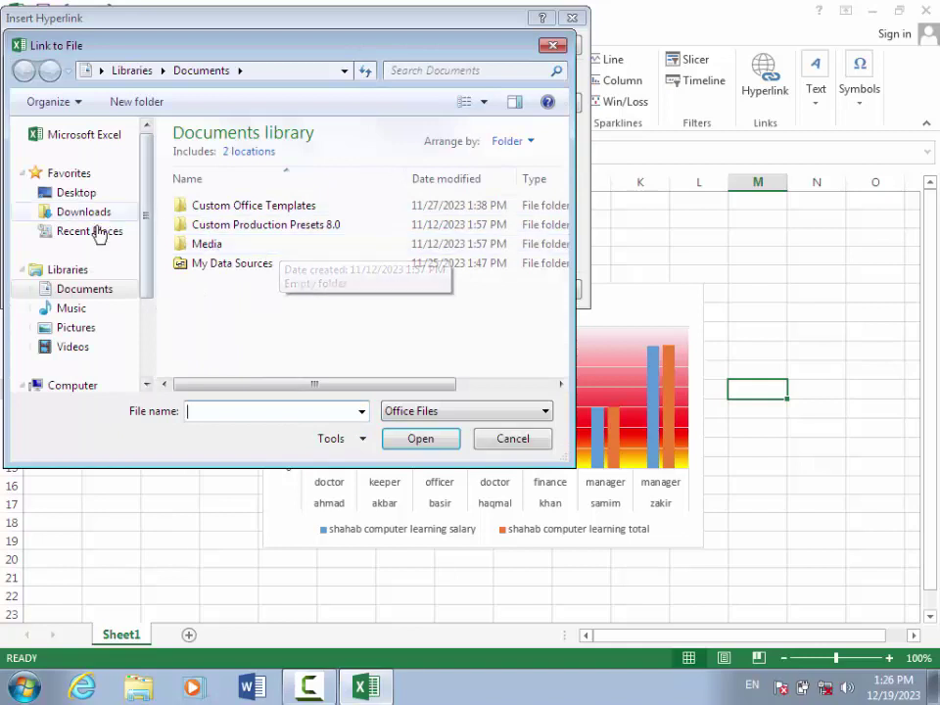
pyautogui.click(89, 190)
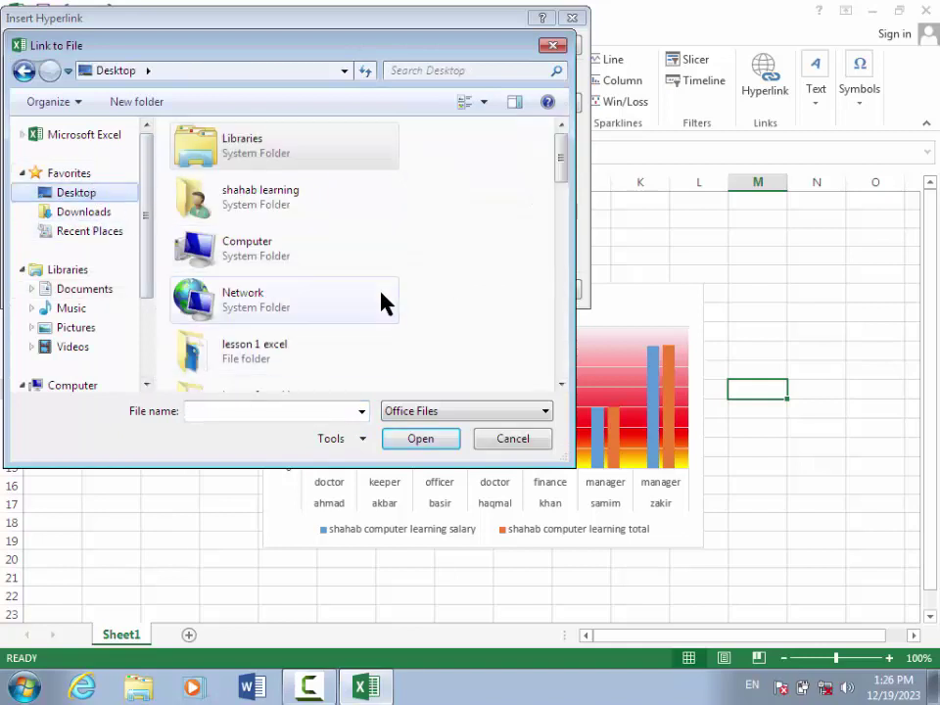
pyautogui.moveTo(562, 167); pyautogui.dragTo(554, 245)
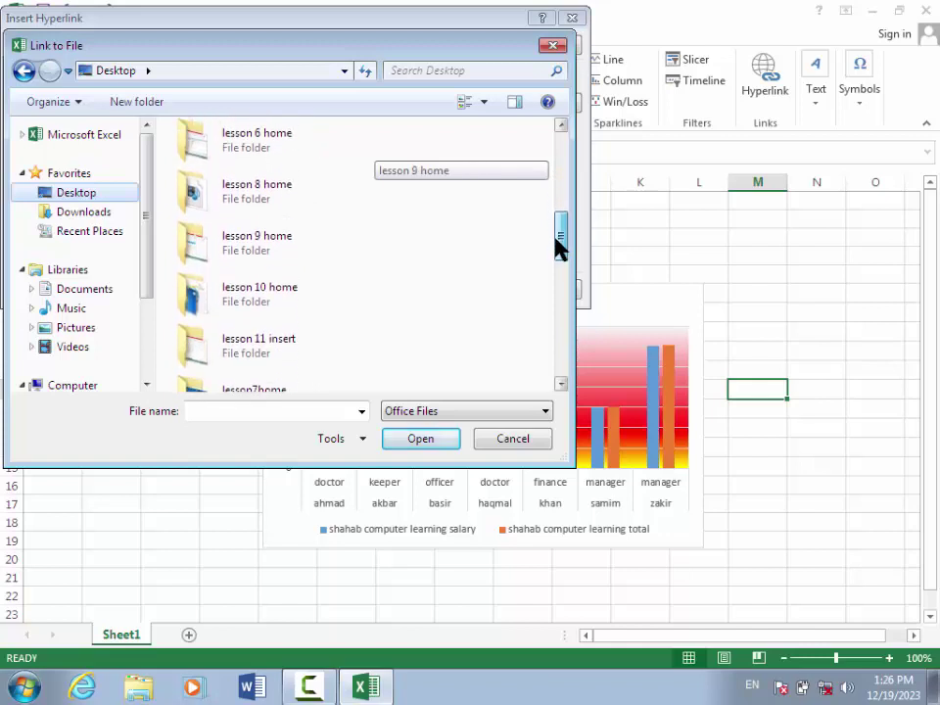
pyautogui.click(240, 296)
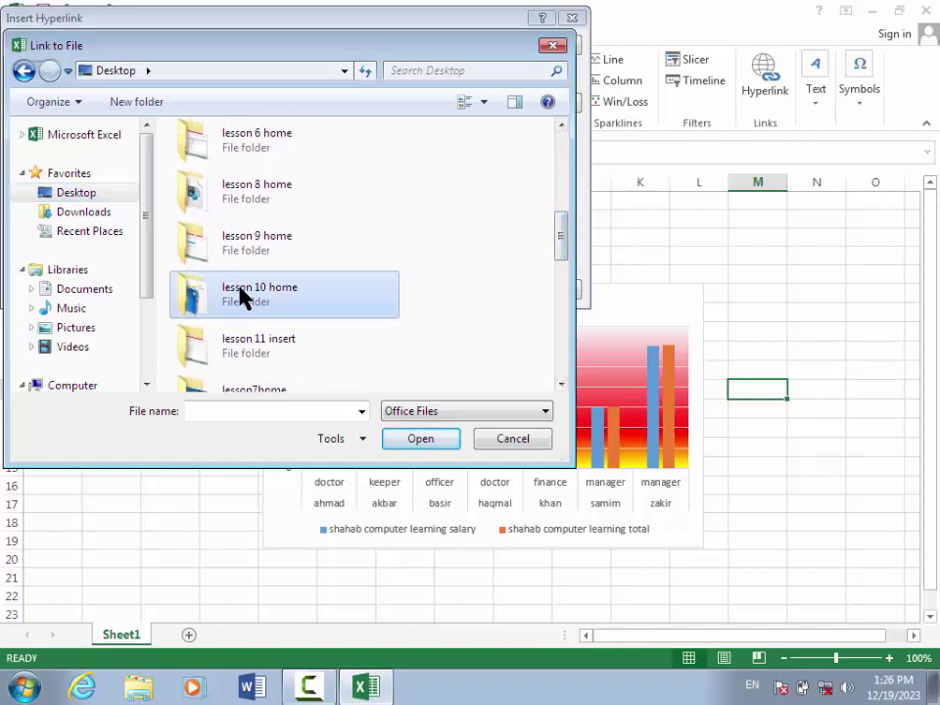
pyautogui.click(421, 440)
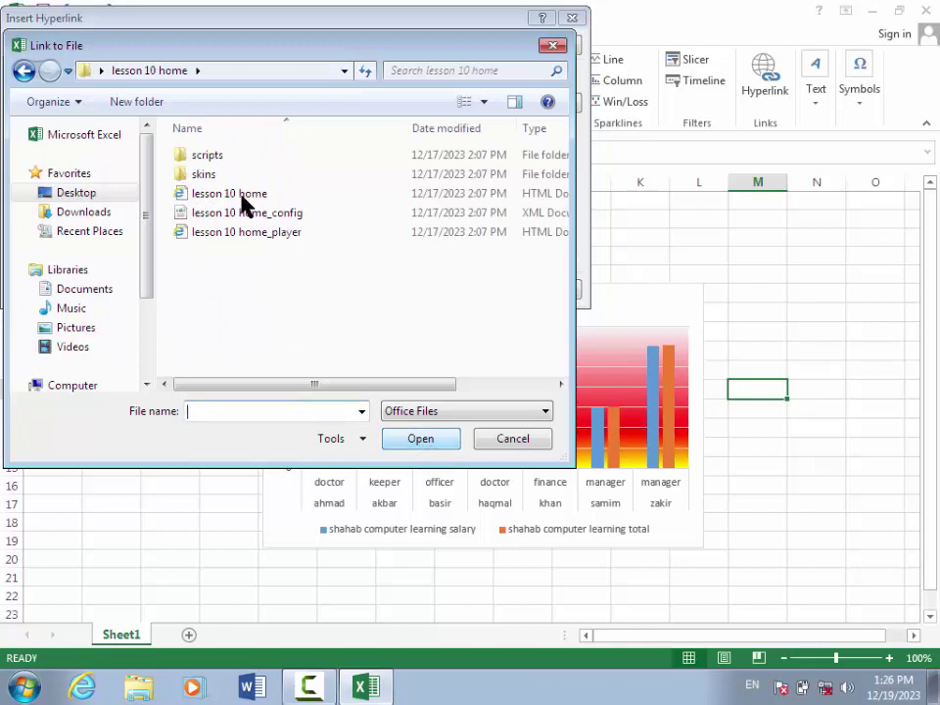
pyautogui.click(403, 442)
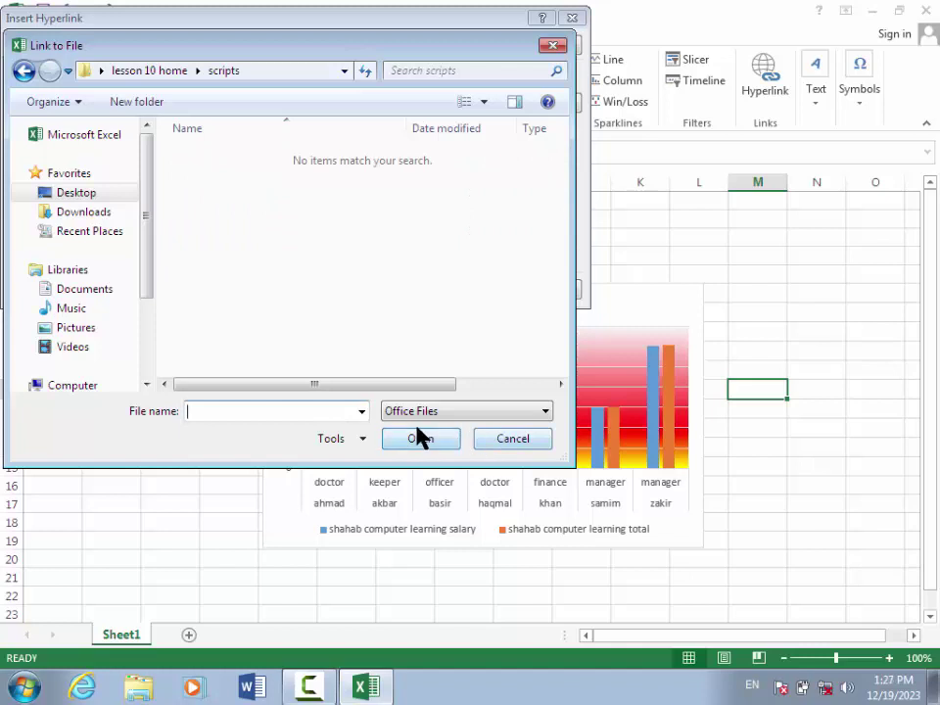
pyautogui.click(468, 413)
pyautogui.click(466, 457)
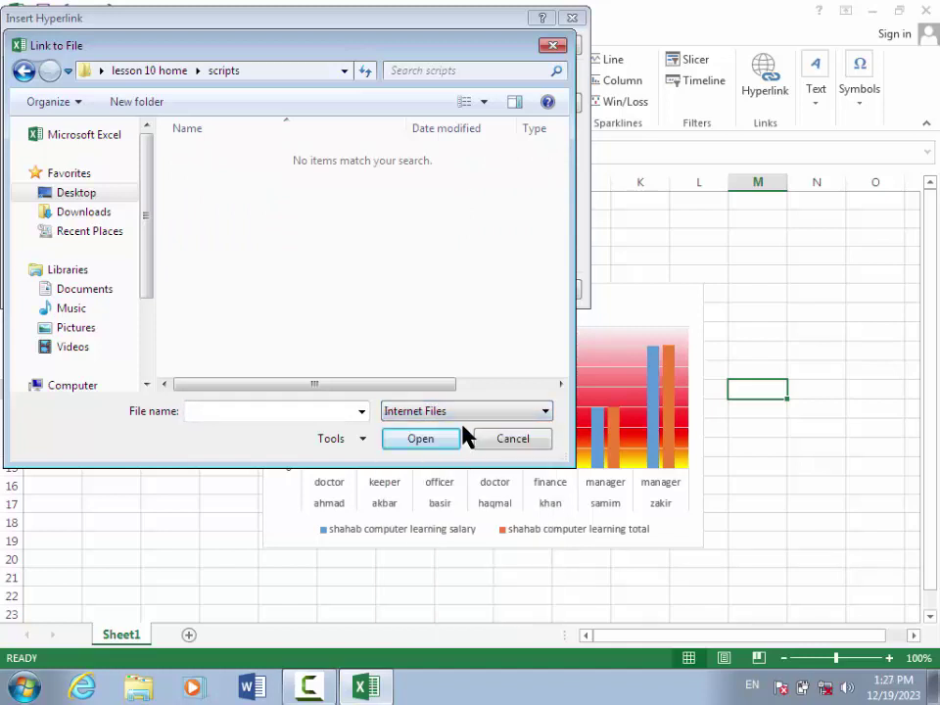
pyautogui.click(487, 444)
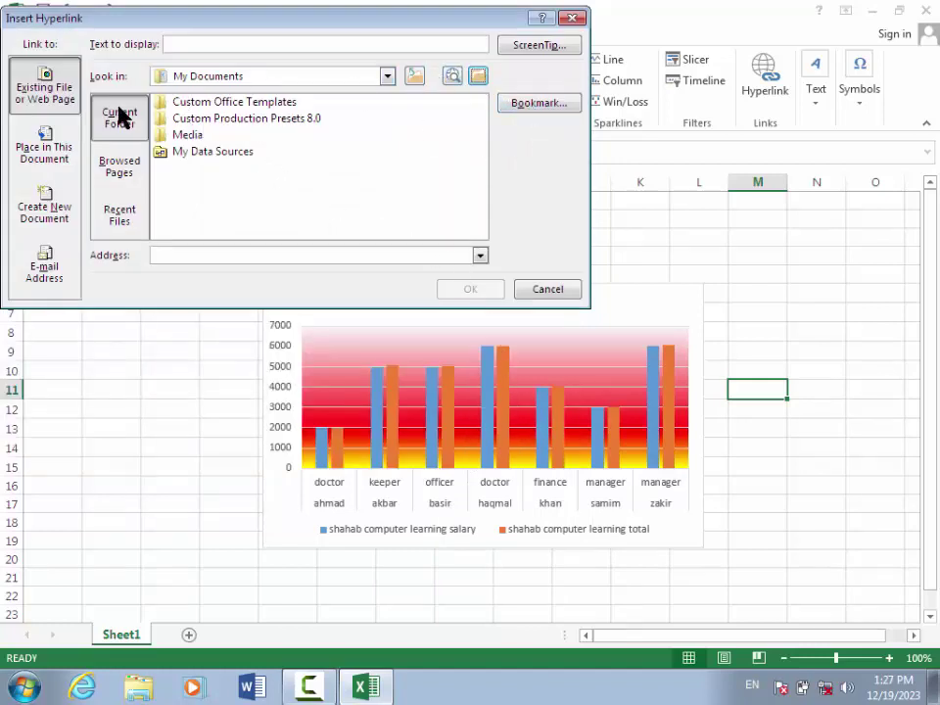
# Link cell M11 to the Custom Office Templates folder in My Documents
pyautogui.click(225, 104)
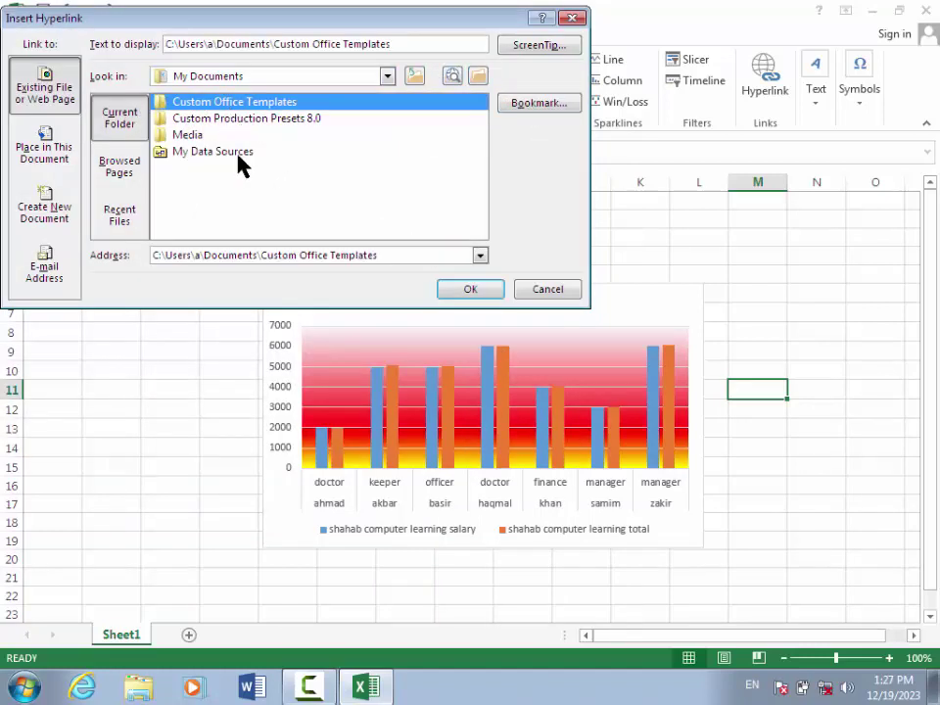
pyautogui.click(456, 296)
pyautogui.click(609, 504)
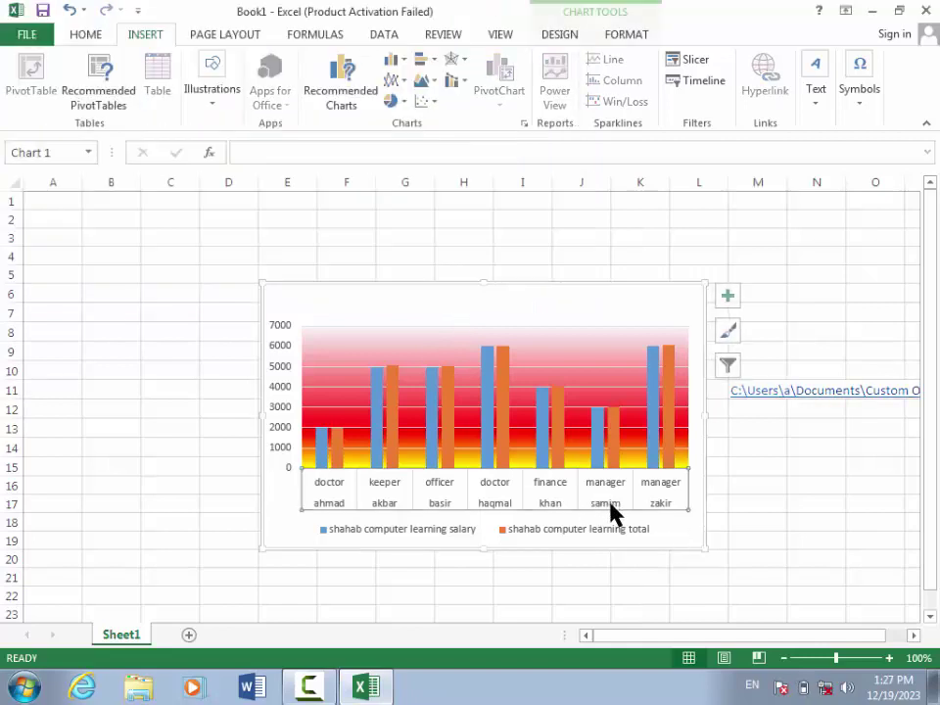
pyautogui.click(793, 391)
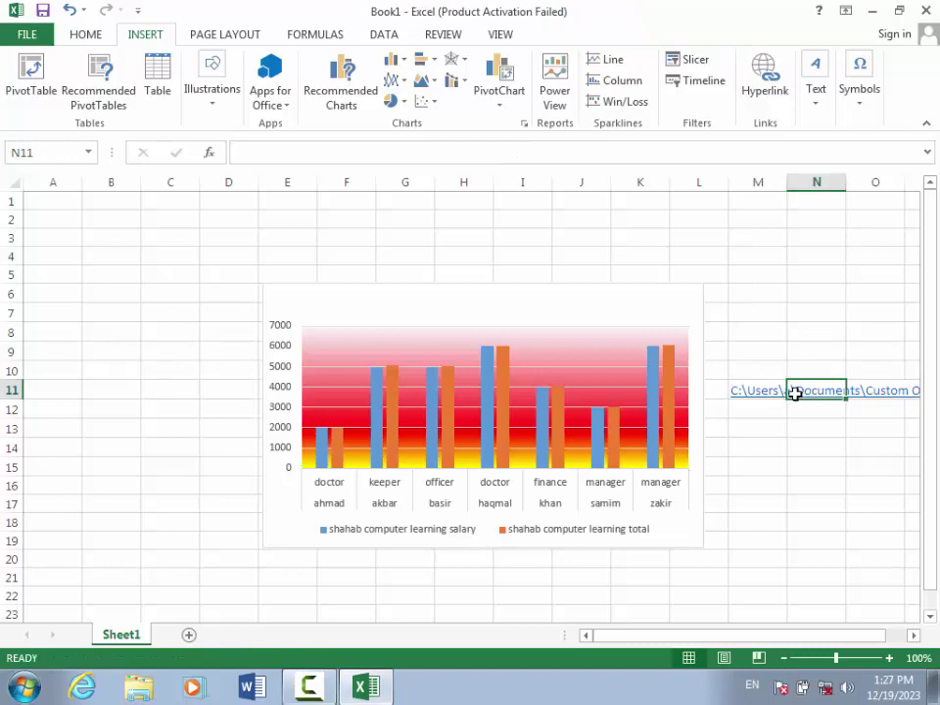
pyautogui.click(771, 397)
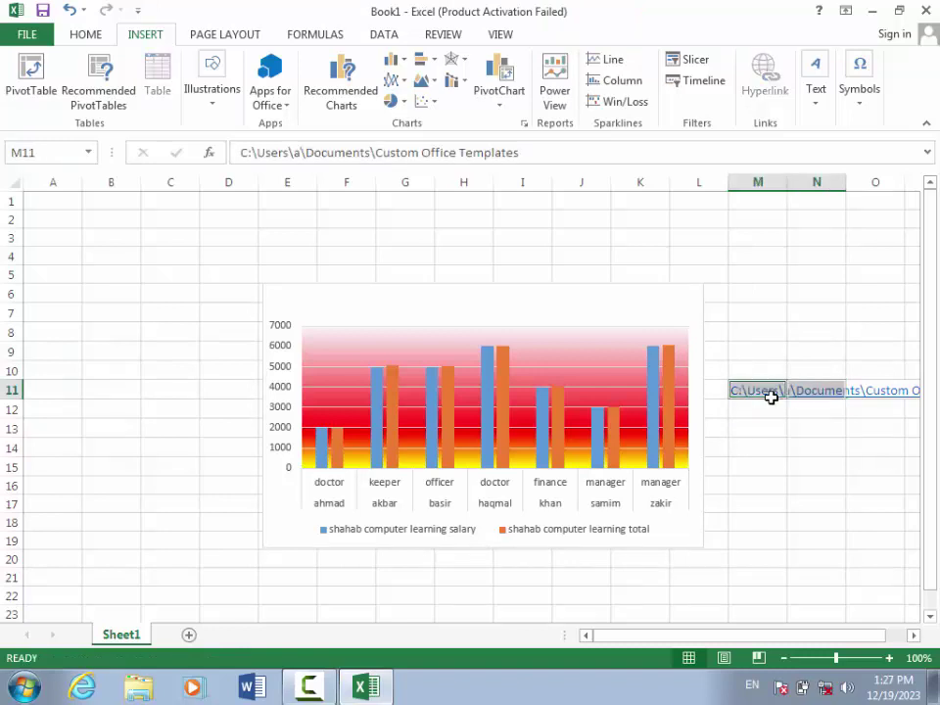
pyautogui.click(835, 395)
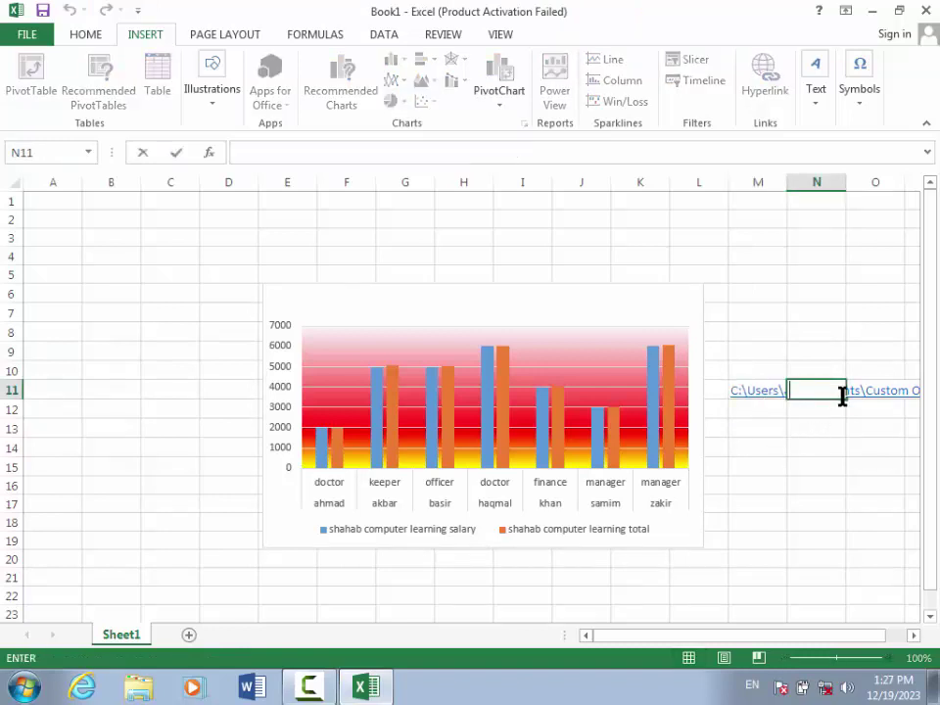
pyautogui.press('Tab')
pyautogui.keyDown('shift'); pyautogui.click(830, 436); pyautogui.keyUp('shift')
pyautogui.click(754, 485)
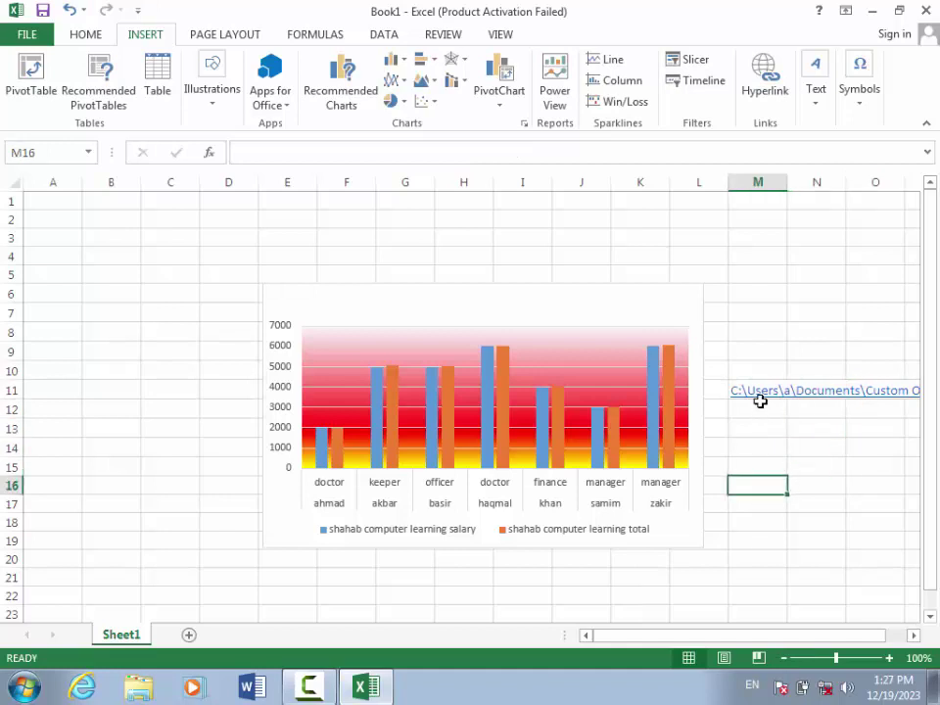
pyautogui.keyDown('ctrl'); pyautogui.click(760, 395); pyautogui.keyUp('ctrl')
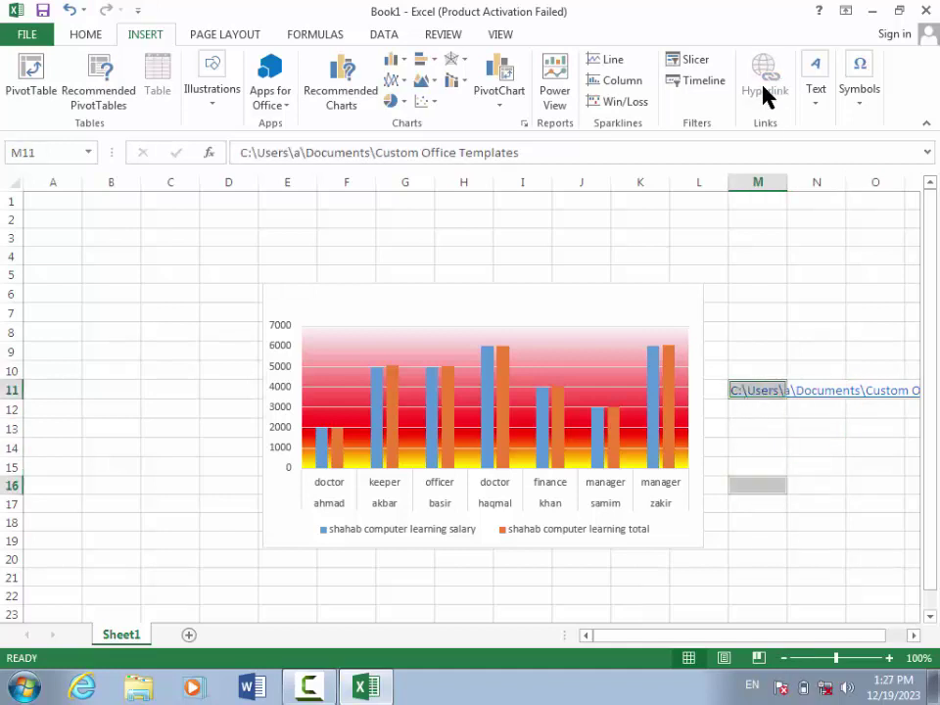
pyautogui.click(698, 507)
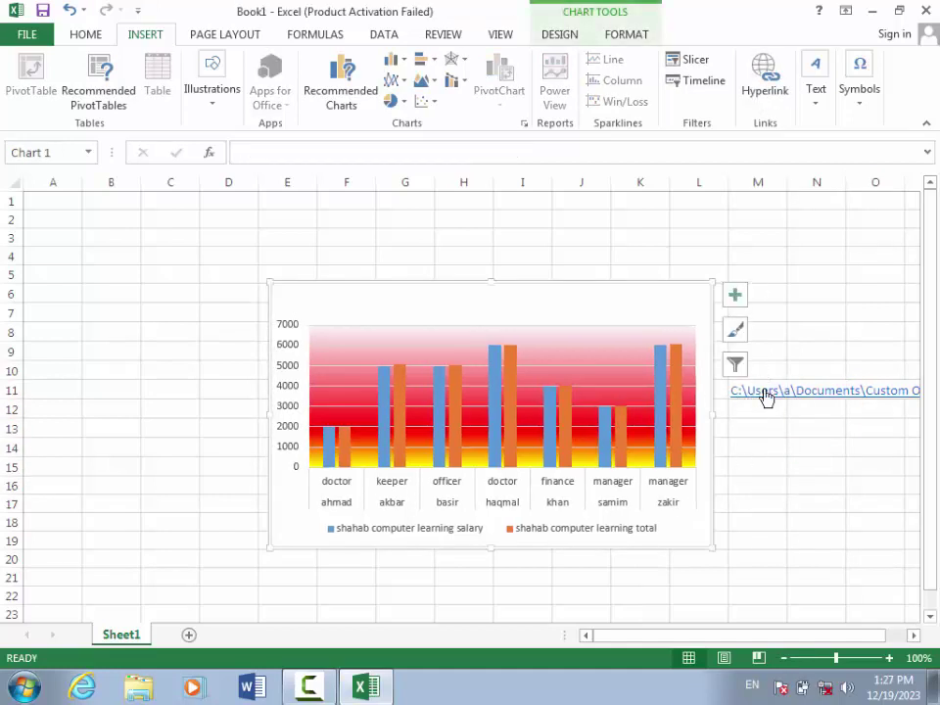
# Follow the hyperlink in cell M11 twice, accepting the security notice and closing the opened folder window each time
pyautogui.click(765, 396)
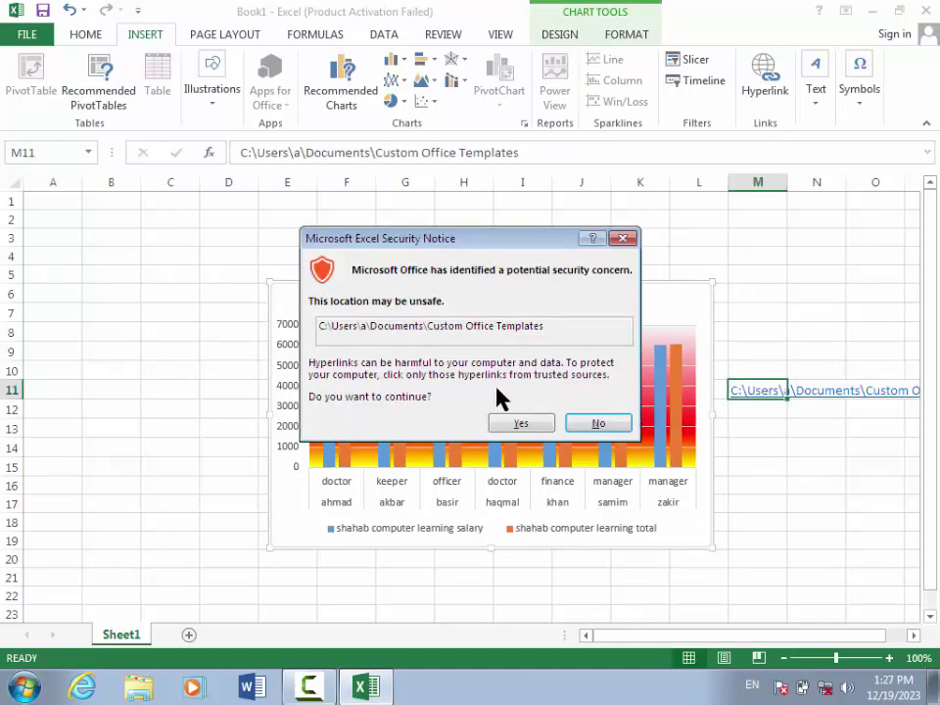
pyautogui.click(514, 423)
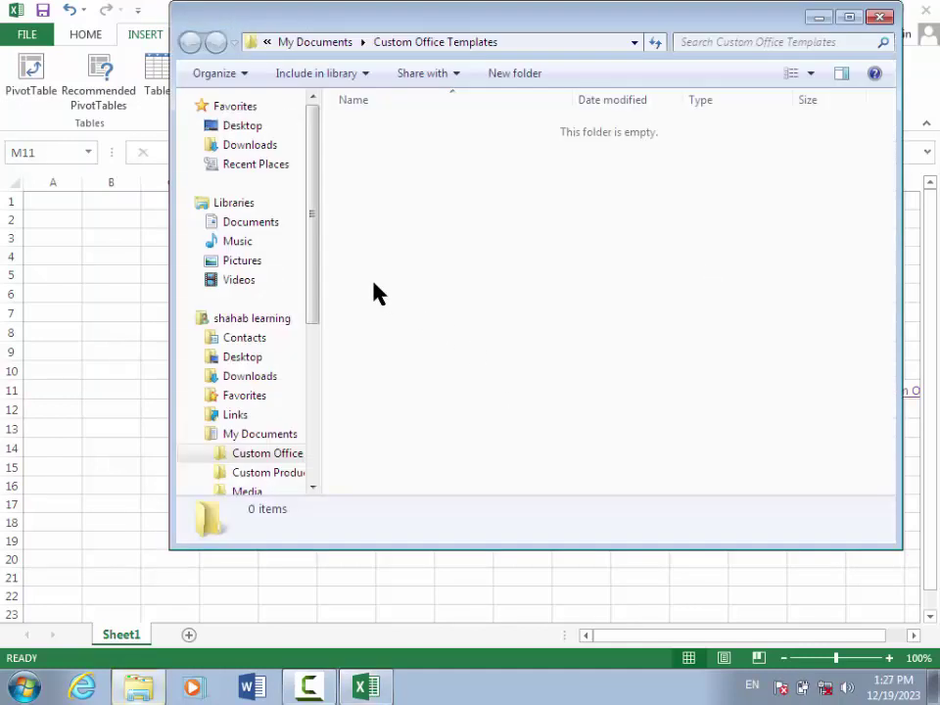
pyautogui.click(879, 17)
pyautogui.press('Down')
pyautogui.press('Down')
pyautogui.press('Down')
pyautogui.press('Down')
pyautogui.press('Down')
pyautogui.click(765, 394)
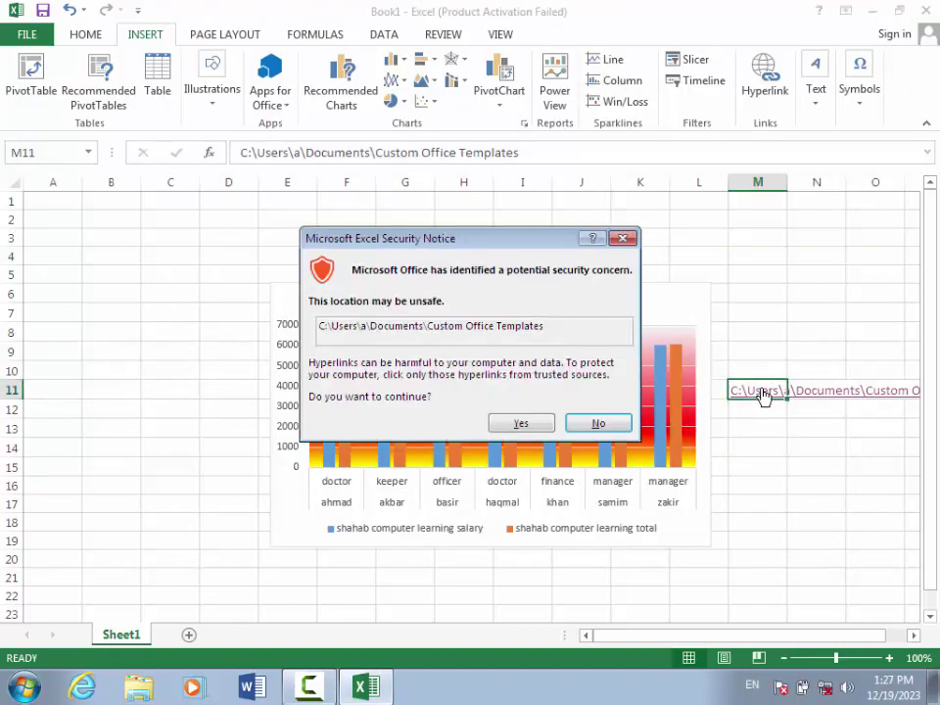
pyautogui.click(521, 424)
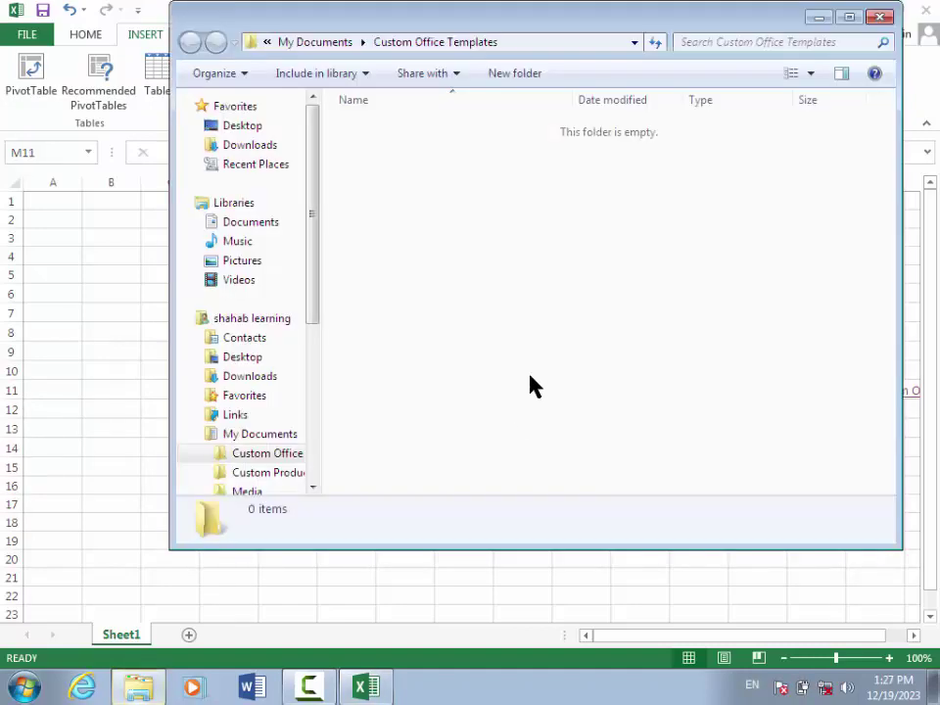
pyautogui.click(881, 18)
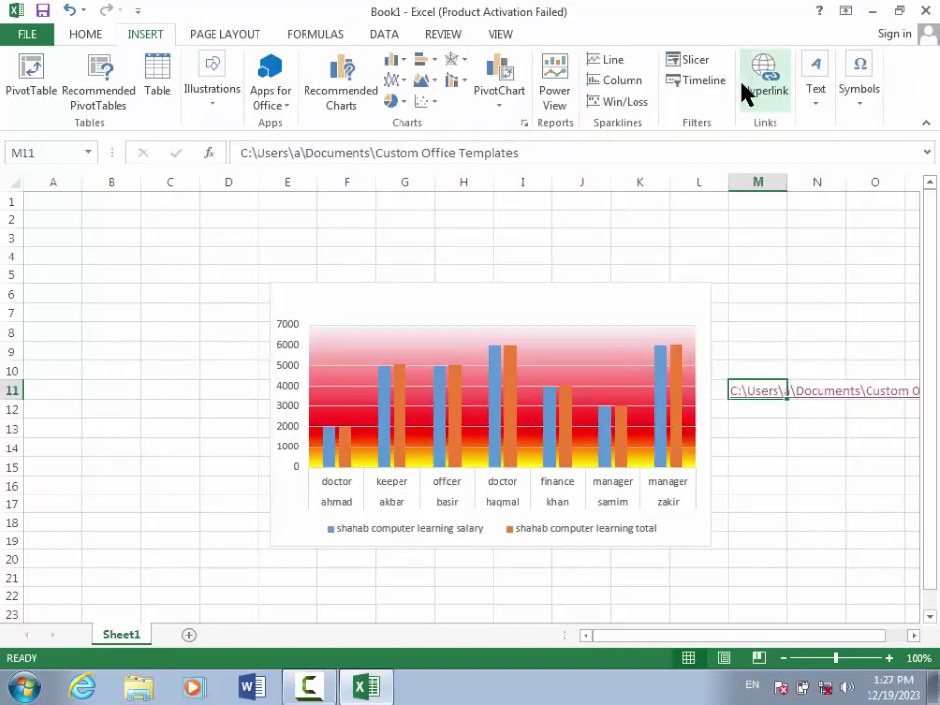
# Add a new blank worksheet after Sheet1
pyautogui.click(813, 100)
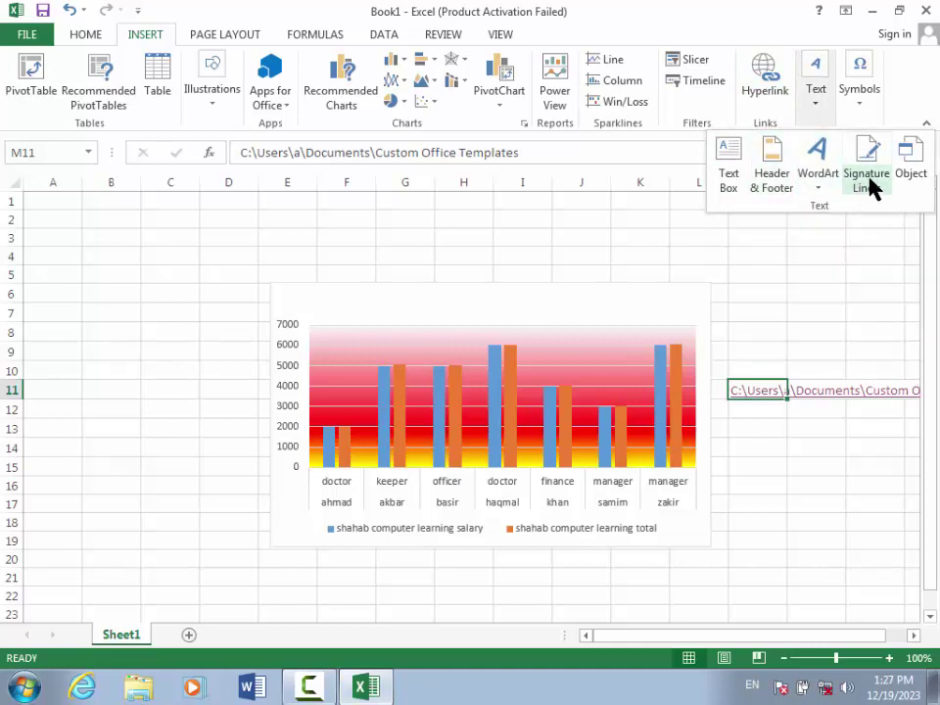
pyautogui.click(746, 409)
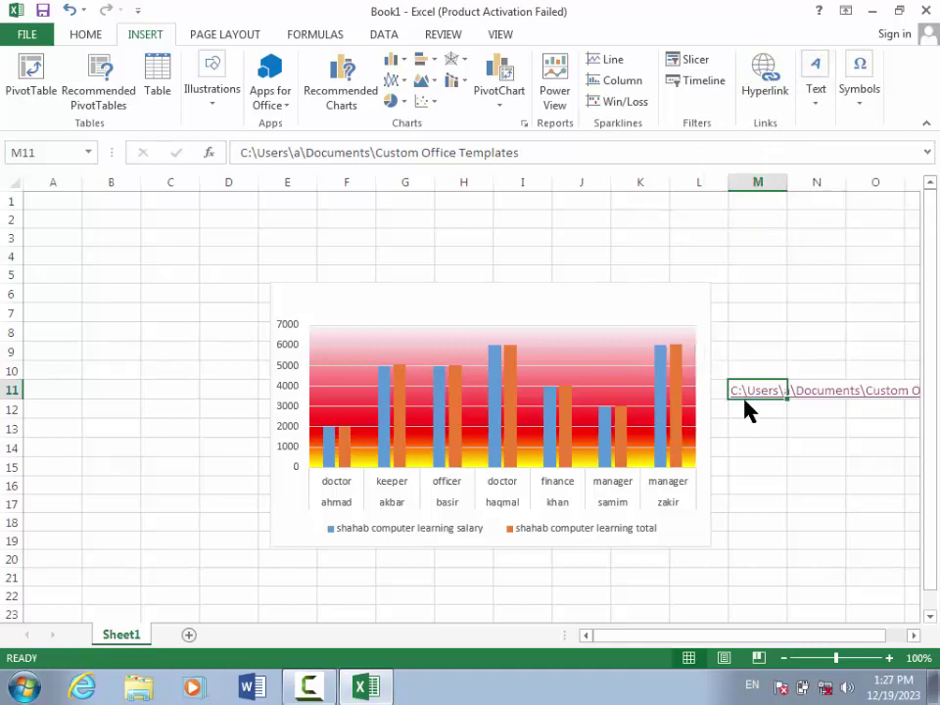
pyautogui.click(191, 637)
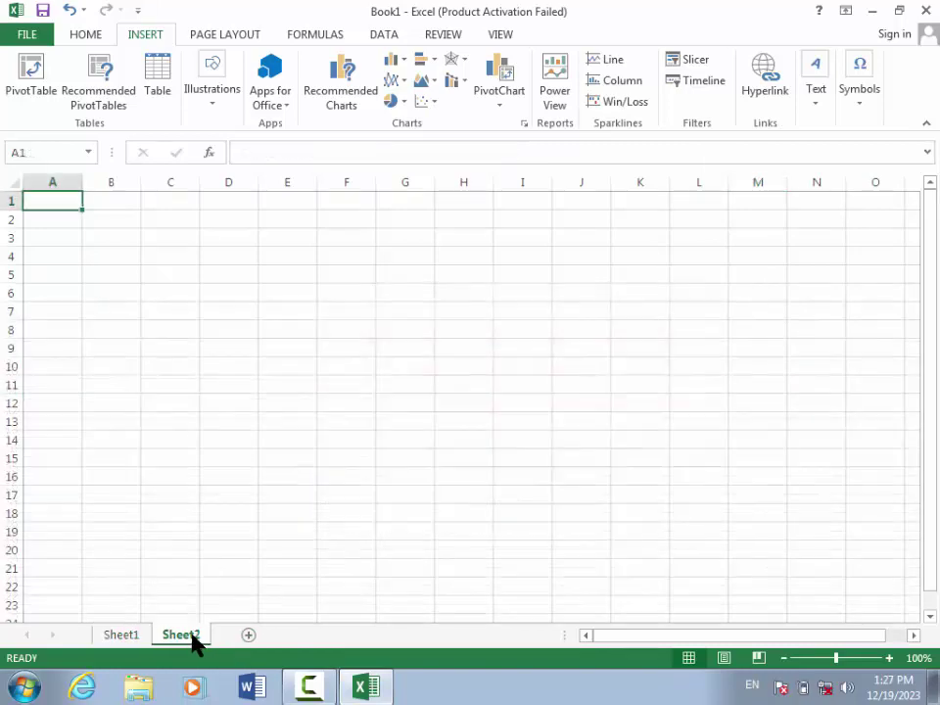
pyautogui.click(466, 217)
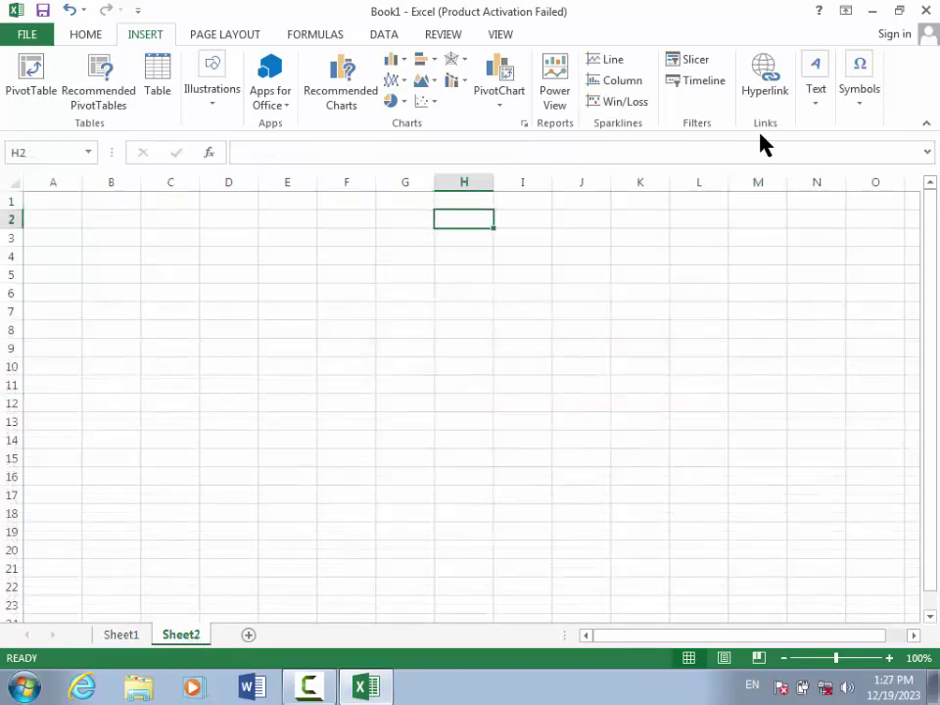
# Insert a text box about 4.05" wide and 2.13" high from around D3 to J12, containing "shahab oil store"
pyautogui.click(828, 104)
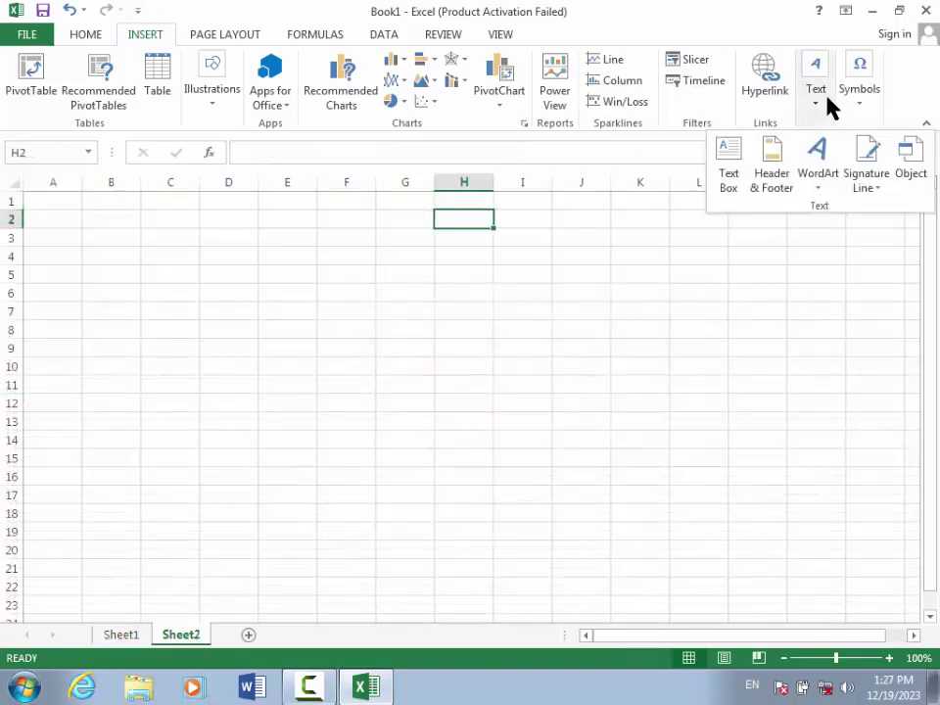
pyautogui.click(729, 173)
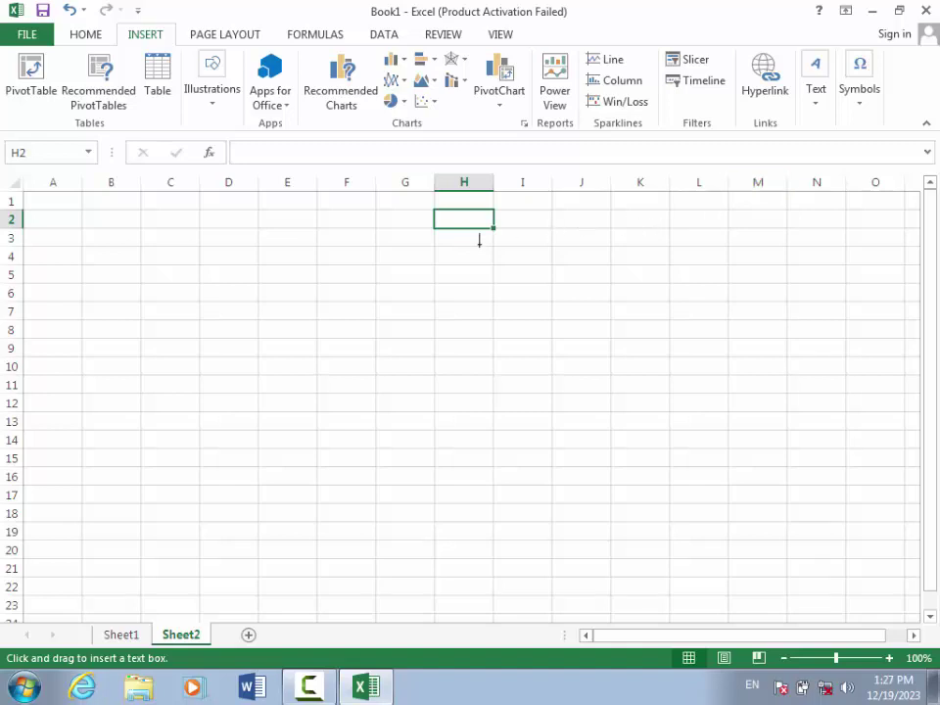
pyautogui.moveTo(224, 233)
pyautogui.mouseDown()
pyautogui.moveTo(248, 262)
pyautogui.moveTo(468, 304)
pyautogui.moveTo(579, 398)
pyautogui.moveTo(579, 420)
pyautogui.mouseUp()
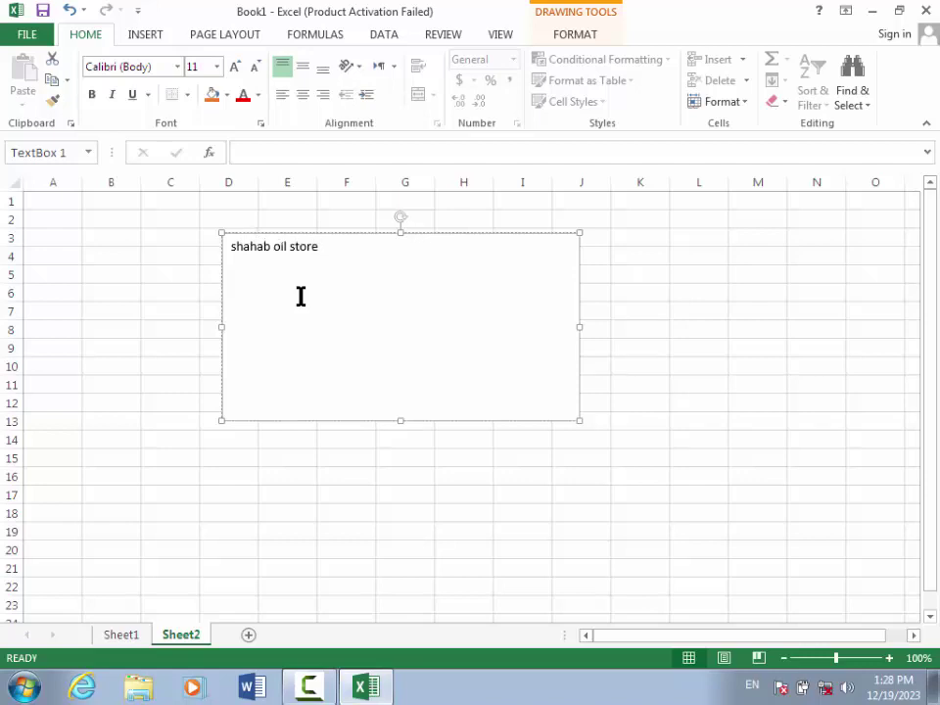
pyautogui.click(581, 38)
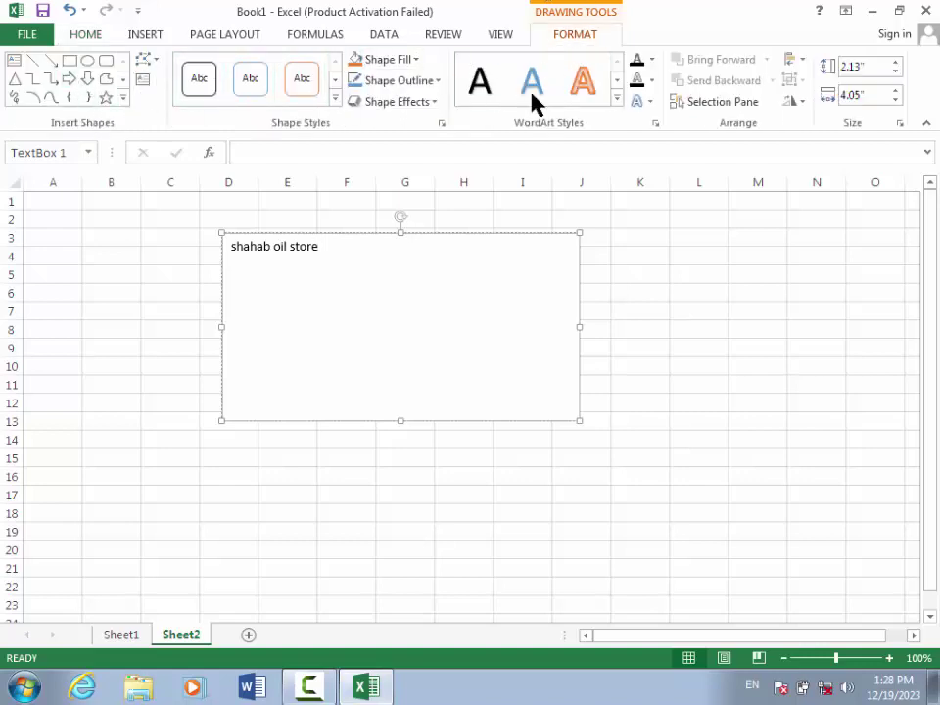
pyautogui.click(641, 266)
pyautogui.click(481, 359)
pyautogui.click(139, 33)
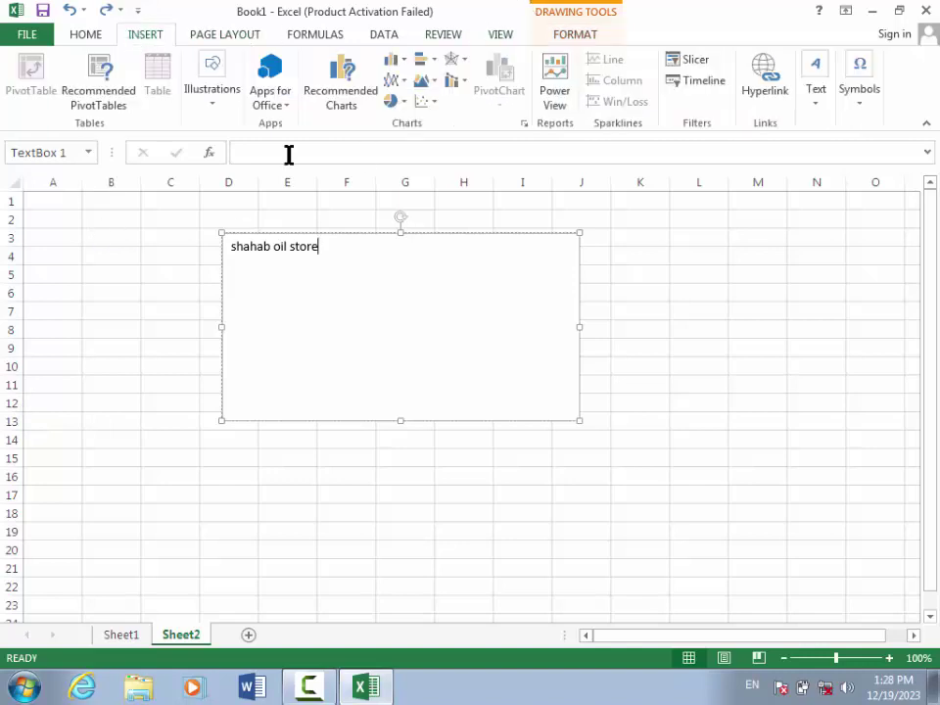
# Leave the text box and add a header and footer to the worksheet
pyautogui.click(593, 307)
pyautogui.click(805, 101)
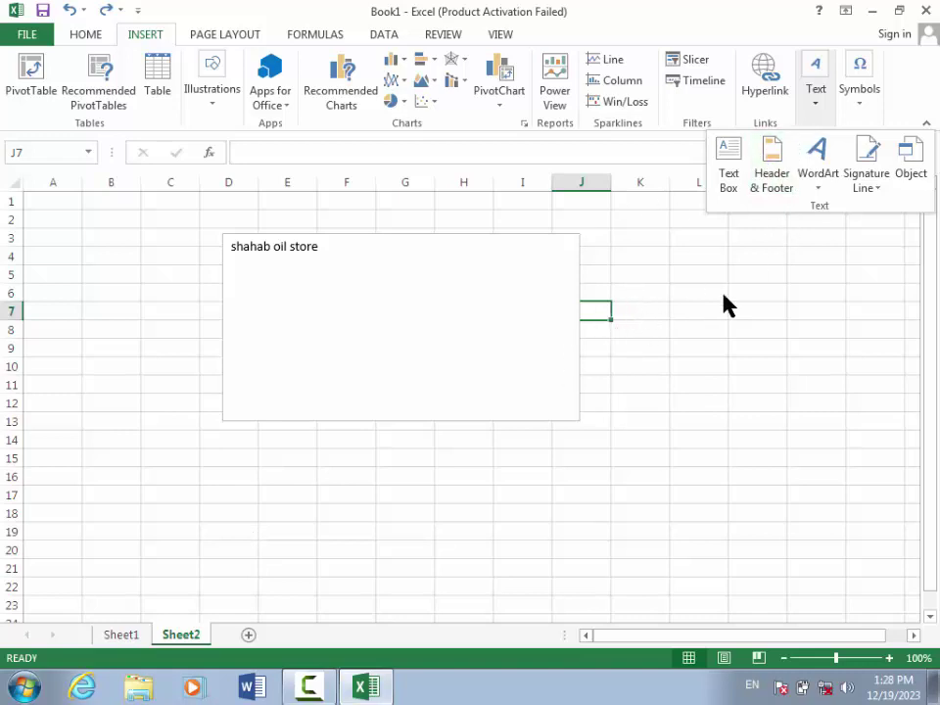
pyautogui.click(780, 174)
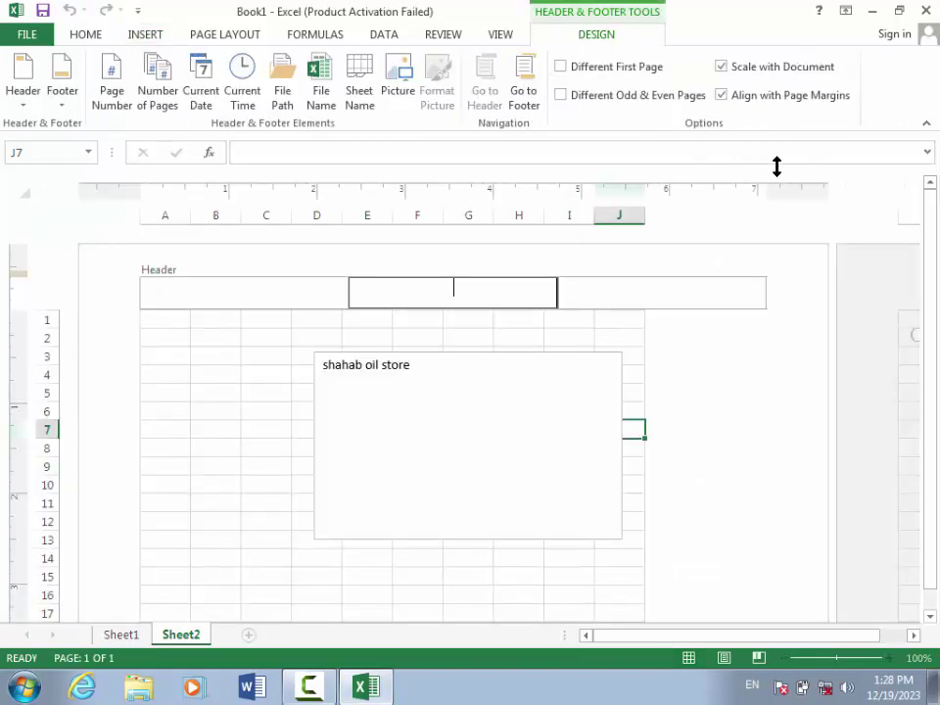
# Examine the left, center and right sections of the page header, and leave header editing
pyautogui.click(227, 304)
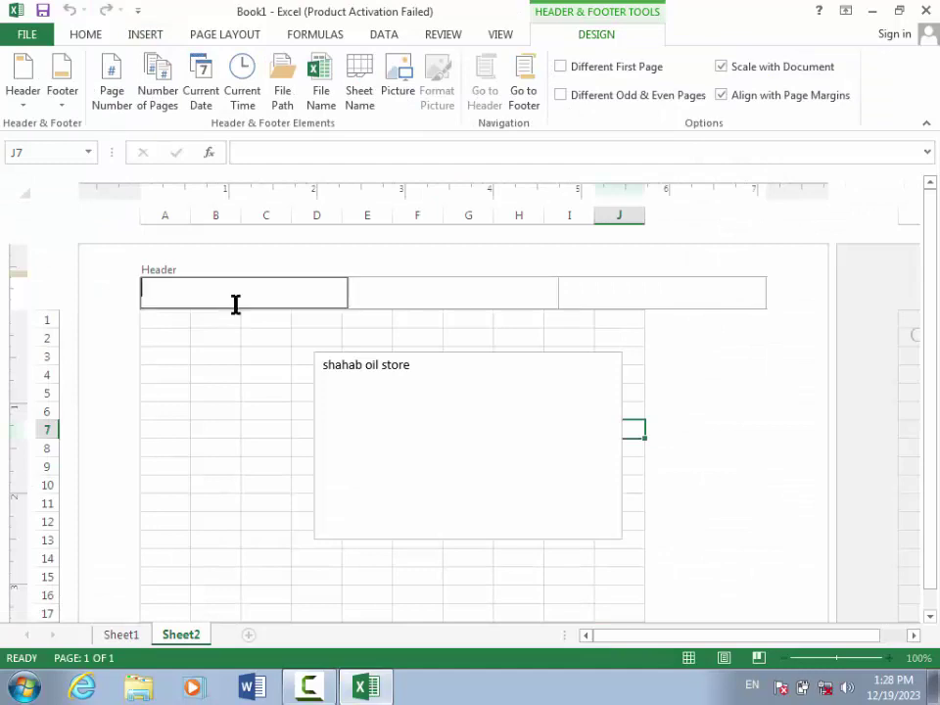
pyautogui.click(375, 295)
pyautogui.click(686, 307)
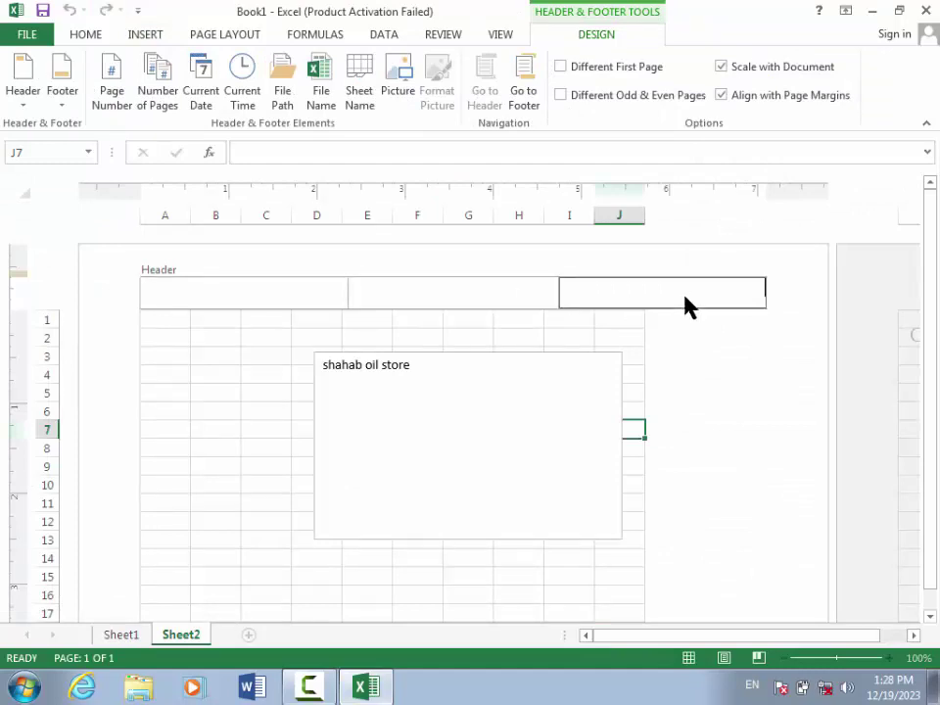
pyautogui.click(256, 299)
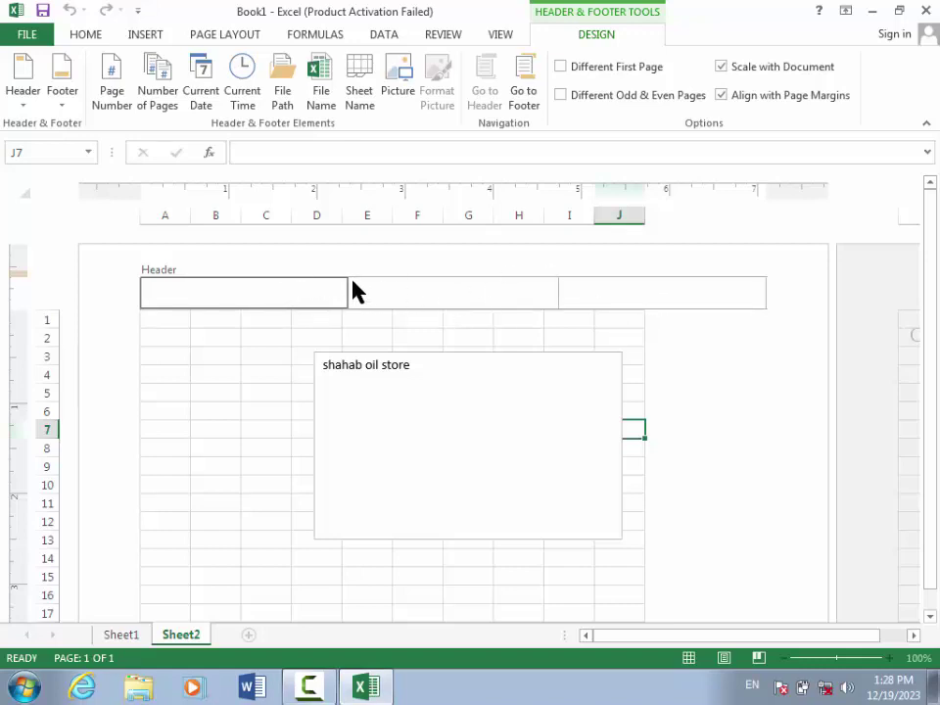
pyautogui.click(396, 297)
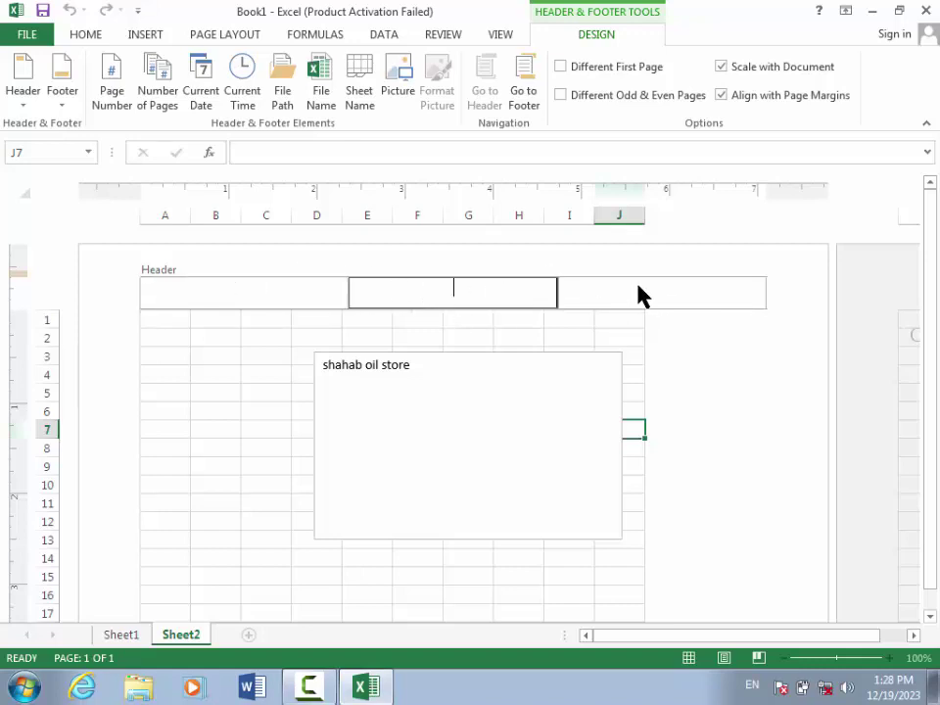
pyautogui.click(639, 289)
pyautogui.click(382, 299)
pyautogui.moveTo(926, 331); pyautogui.dragTo(934, 167)
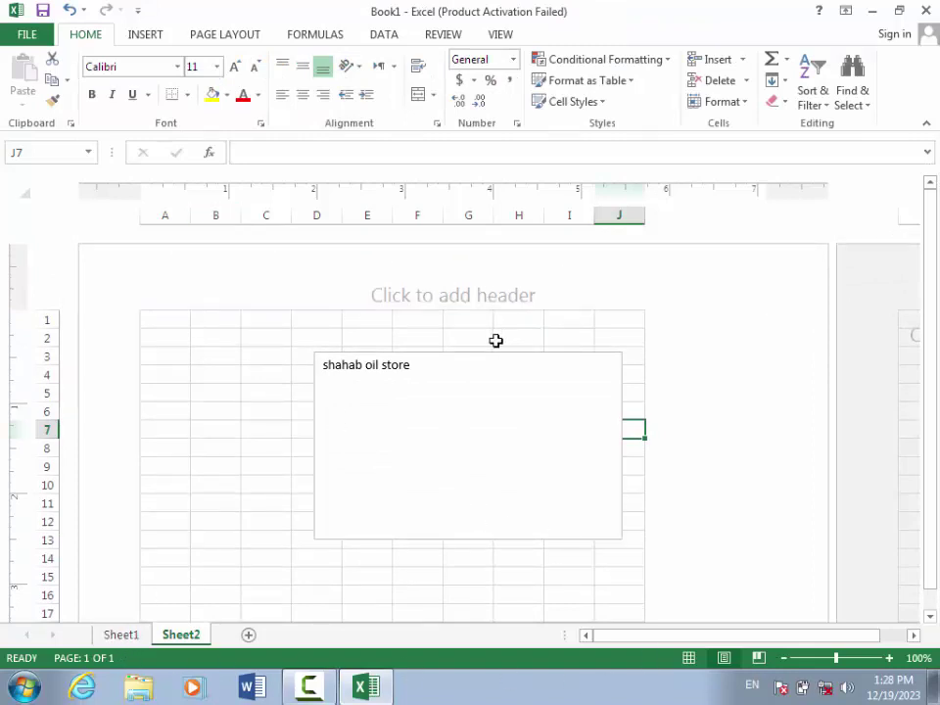
# Insert the page number element into the left section of the page header
pyautogui.click(294, 294)
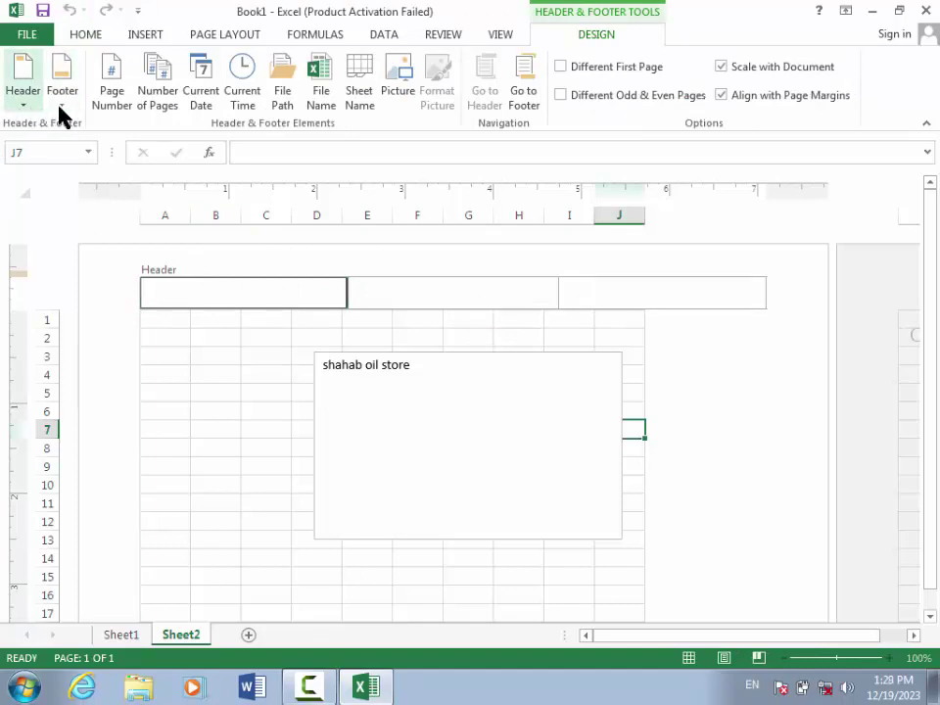
pyautogui.click(118, 97)
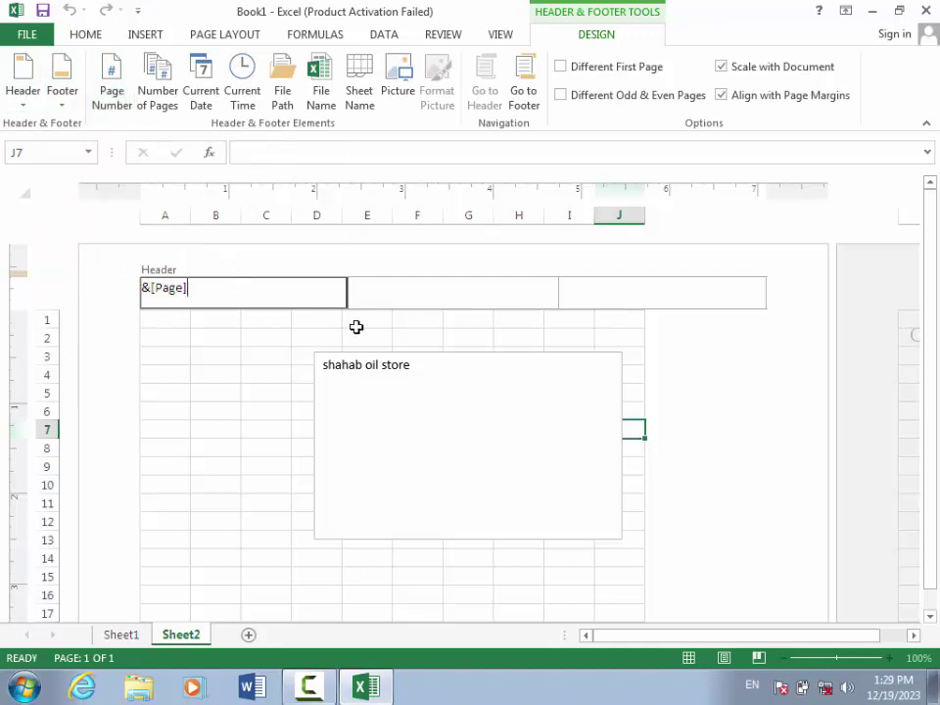
pyautogui.click(405, 305)
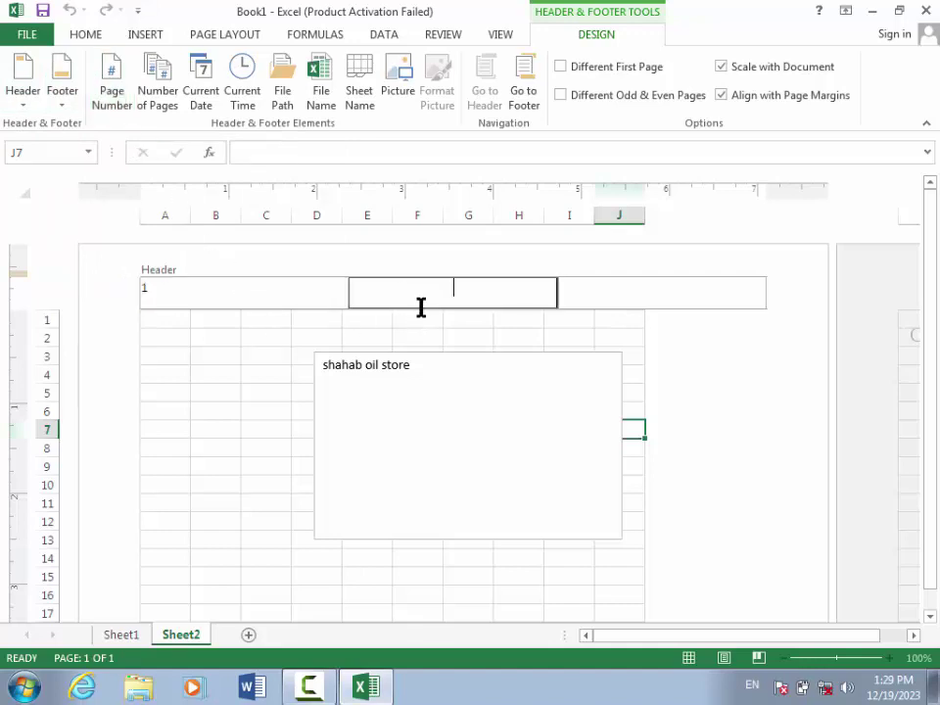
# Enter "shahab computer learning" in the center section of the page header
pyautogui.write('shahab oil')
pyautogui.press('BackSpace')
pyautogui.press('BackSpace')
pyautogui.press('BackSpace')
pyautogui.write('computer learning')
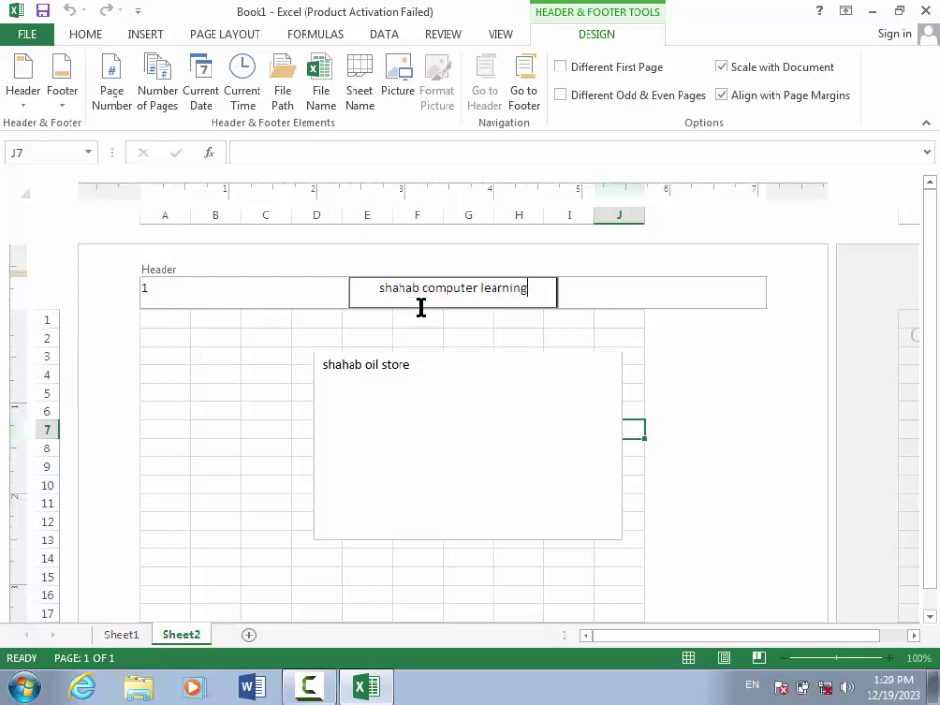
# Insert the current time element into the right section of the page header and leave header editing
pyautogui.click(703, 298)
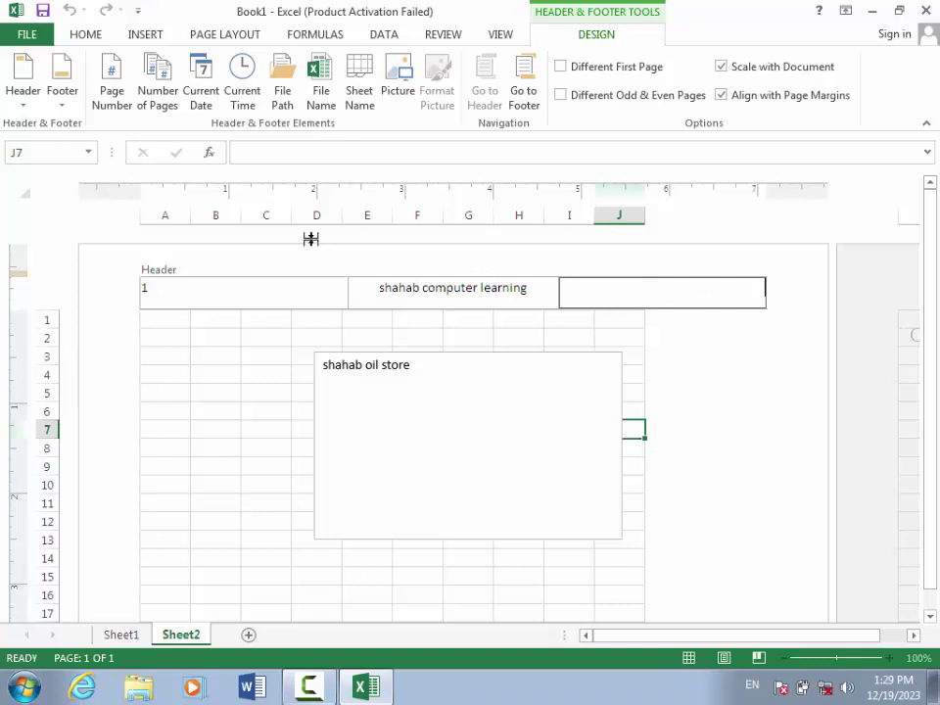
pyautogui.click(233, 96)
pyautogui.click(244, 435)
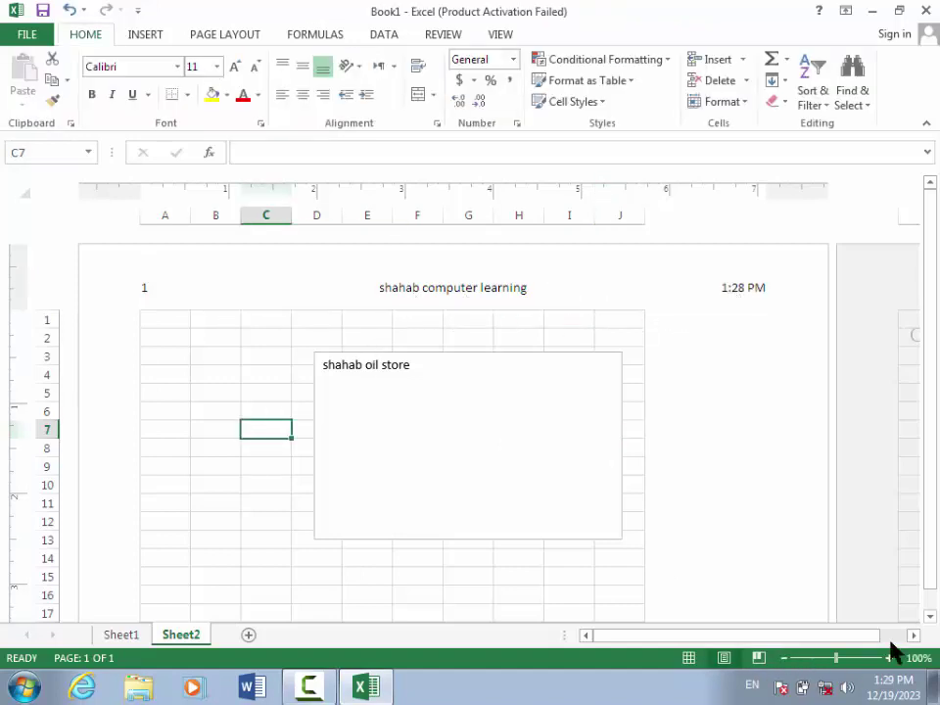
# Enter "w" in cell N10 on the second page of the sheet
pyautogui.click(910, 634)
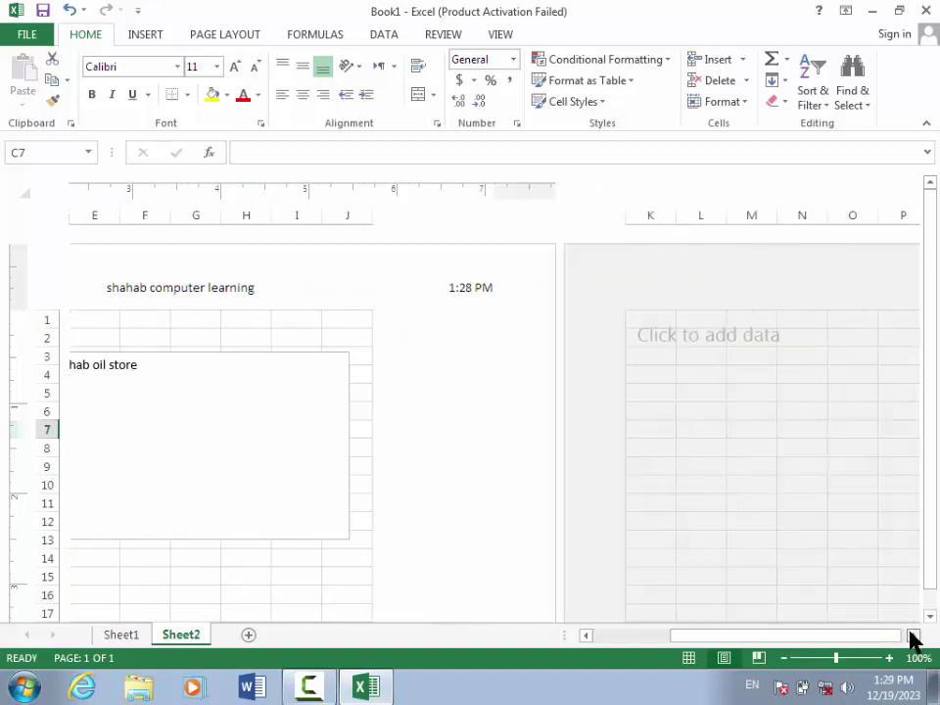
pyautogui.click(297, 478)
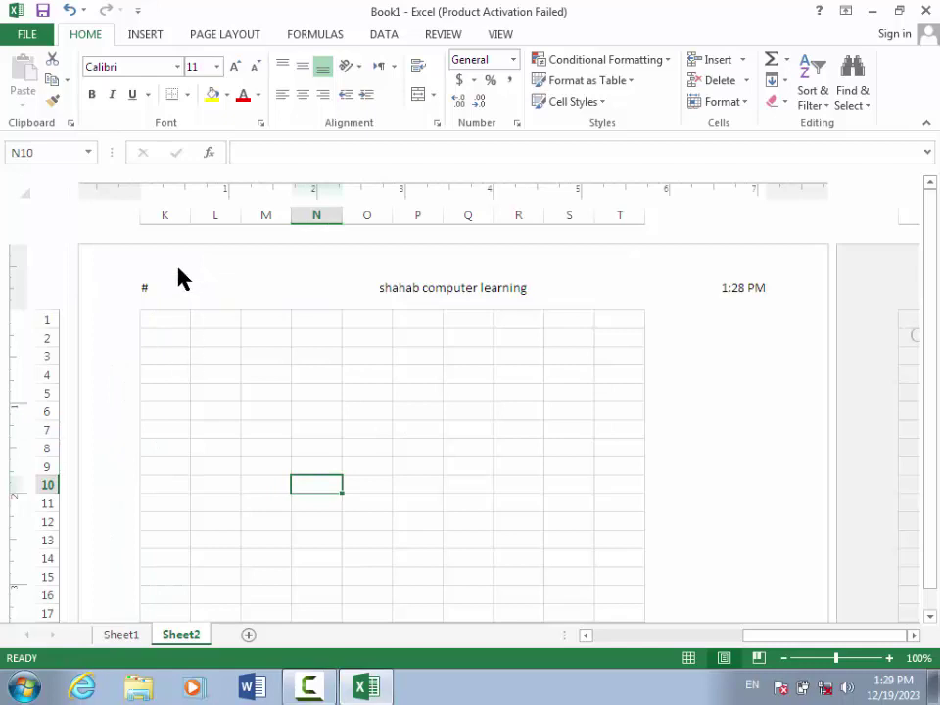
pyautogui.write('w')
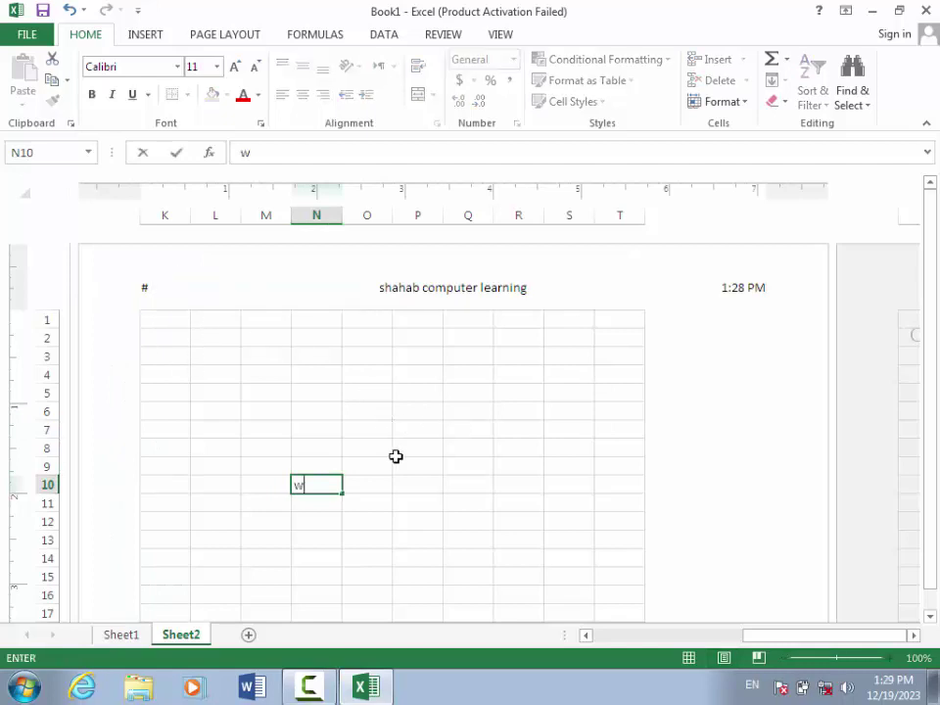
pyautogui.click(402, 452)
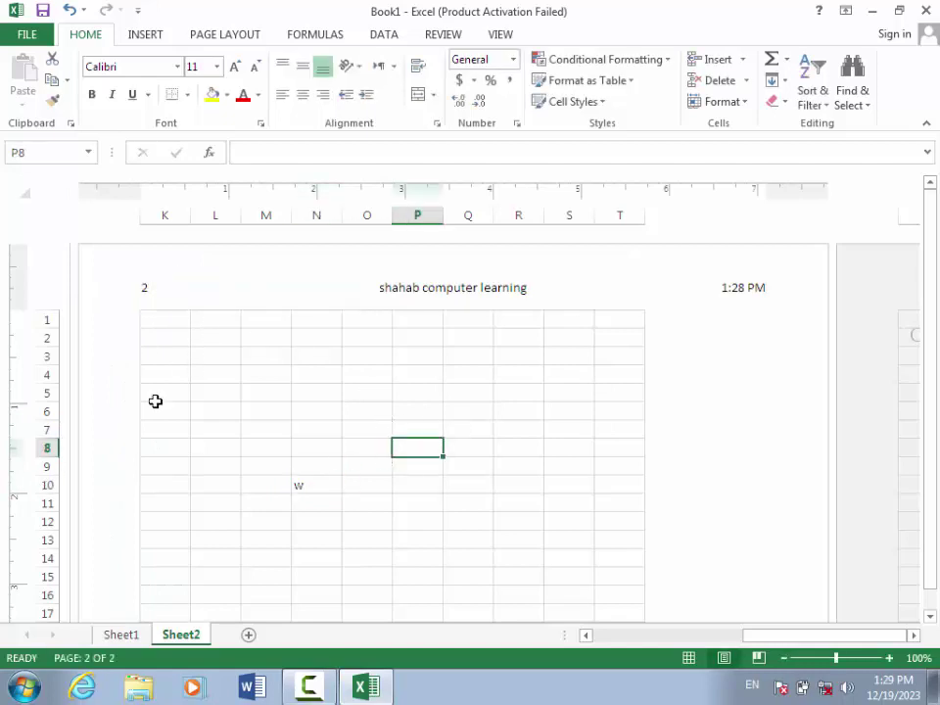
# Enter "e" in cell AA9 on the third page of the sheet
pyautogui.click(912, 634)
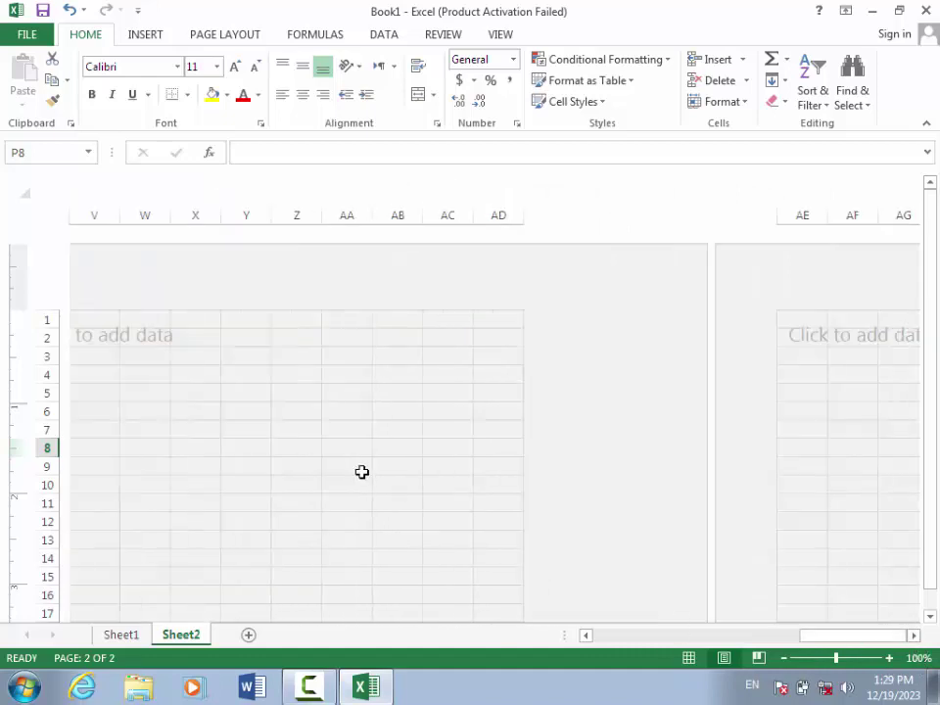
pyautogui.click(361, 471)
pyautogui.write('e')
pyautogui.click(443, 458)
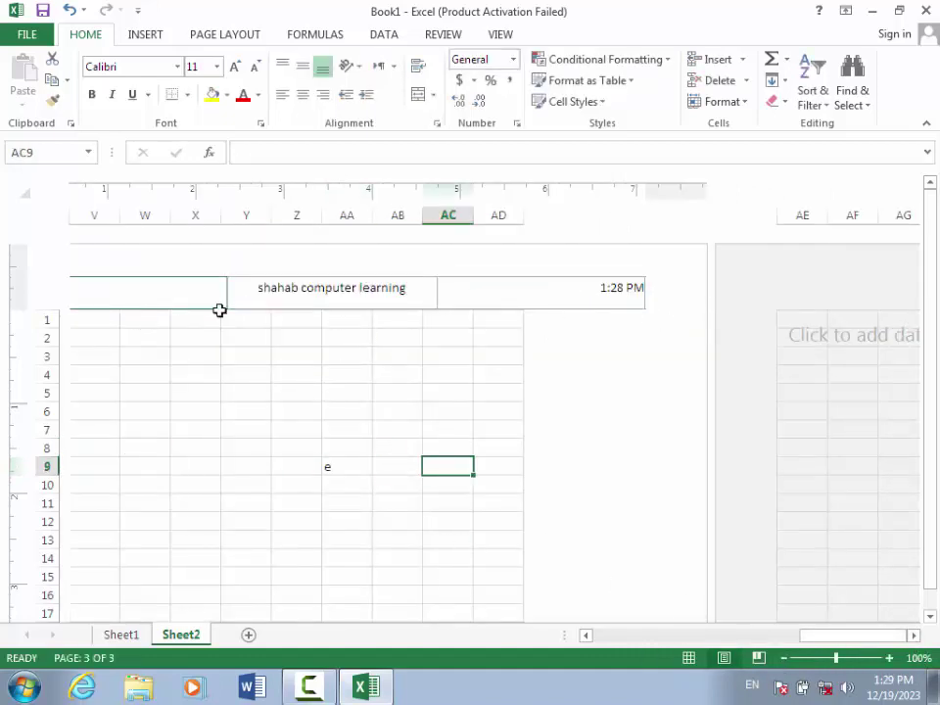
# Add the number of pages element after the page number in the first page's left header section, and leave header editing
pyautogui.moveTo(856, 636); pyautogui.dragTo(600, 650)
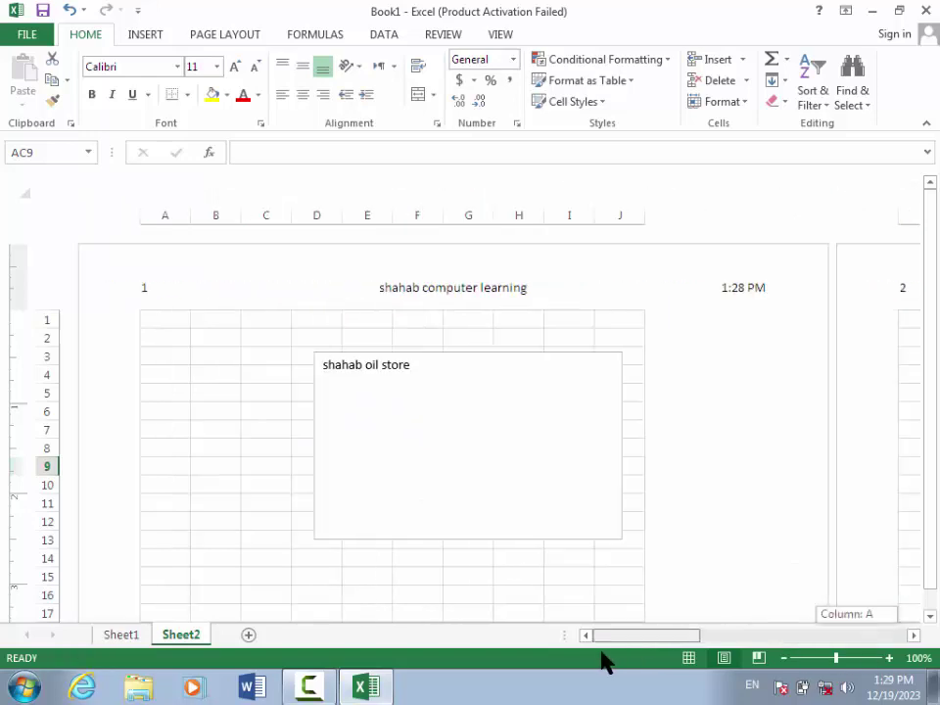
pyautogui.click(479, 284)
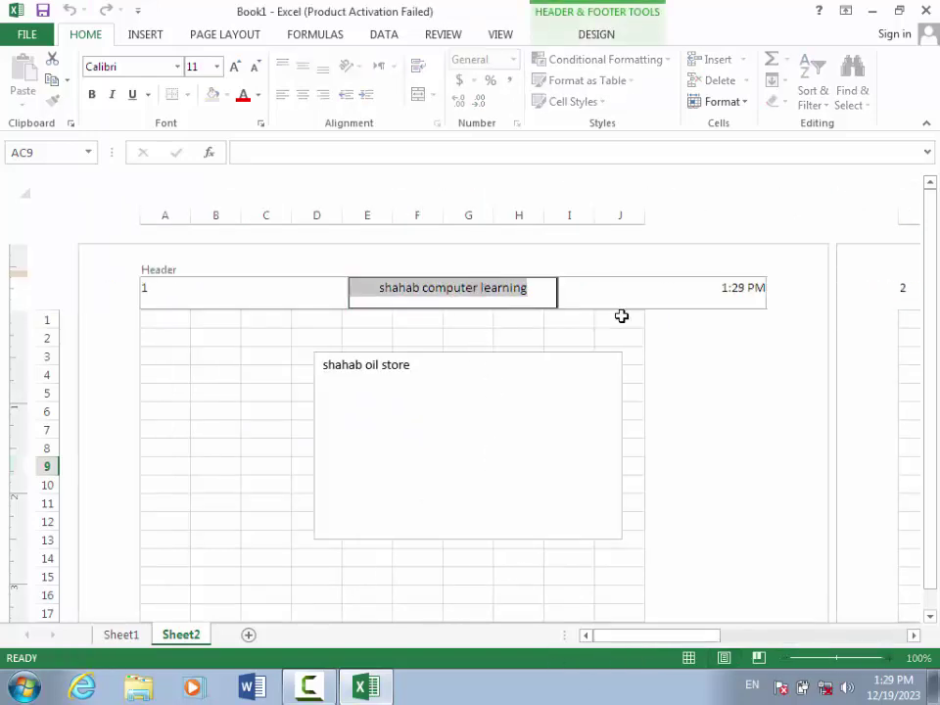
pyautogui.click(607, 296)
pyautogui.click(489, 298)
pyautogui.click(567, 41)
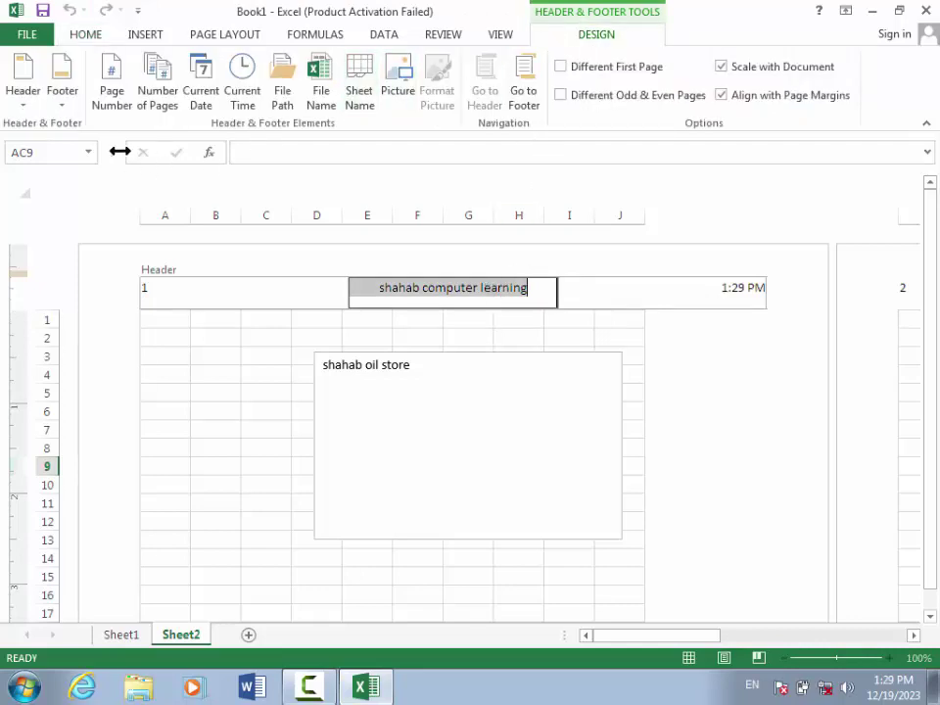
pyautogui.click(191, 302)
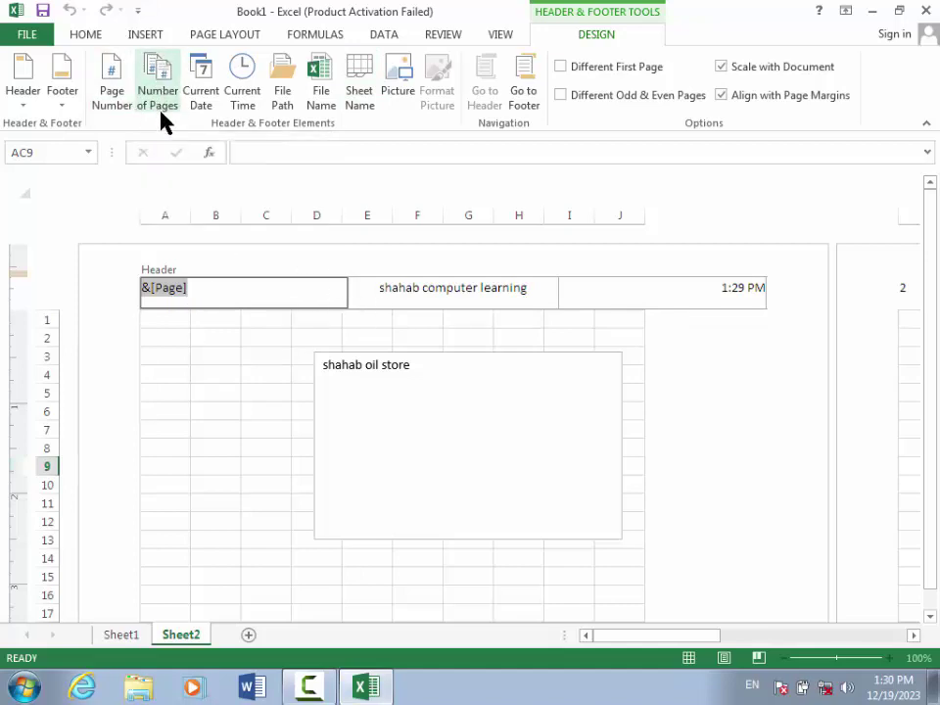
pyautogui.click(230, 290)
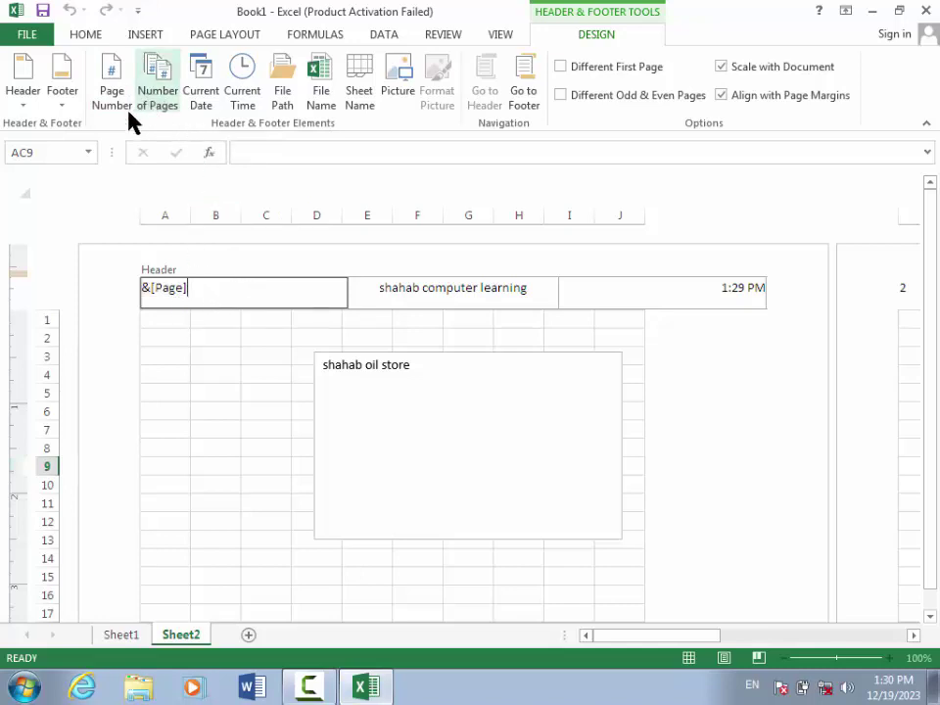
pyautogui.click(171, 103)
pyautogui.click(235, 389)
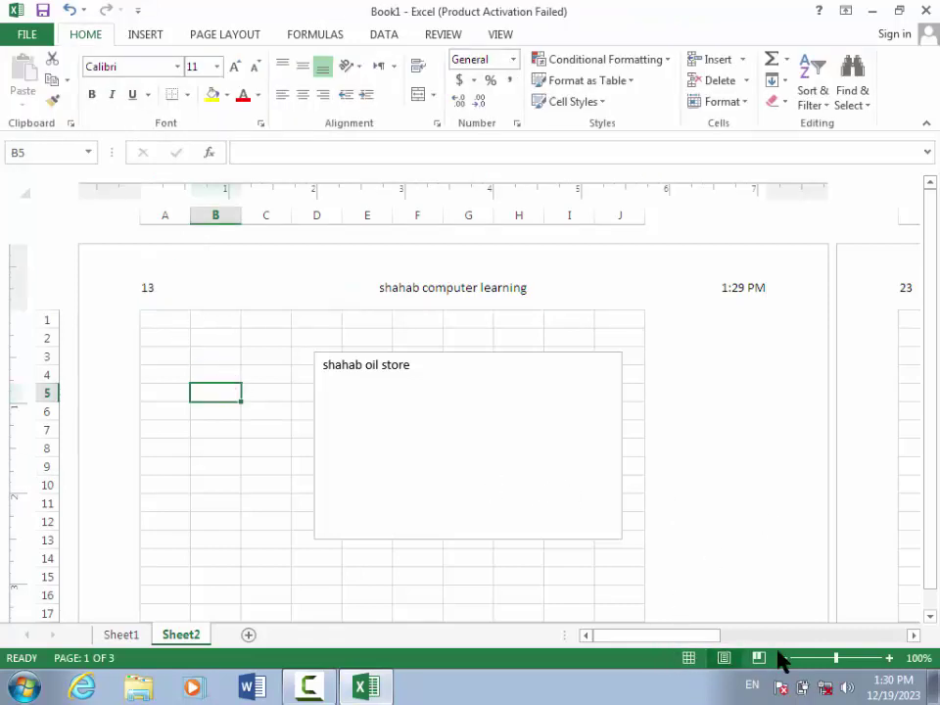
# Change the left header section to &[Page]/&[Pages], separating page number and number of pages with a slash, and leave header editing
pyautogui.moveTo(678, 636); pyautogui.dragTo(615, 631)
pyautogui.click(206, 288)
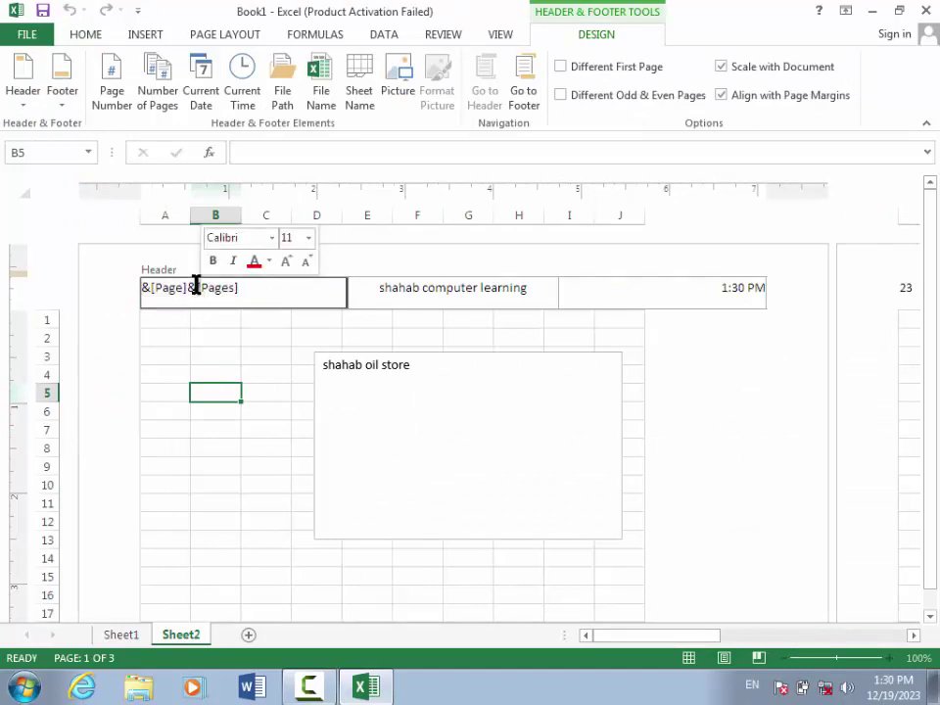
pyautogui.click(195, 290)
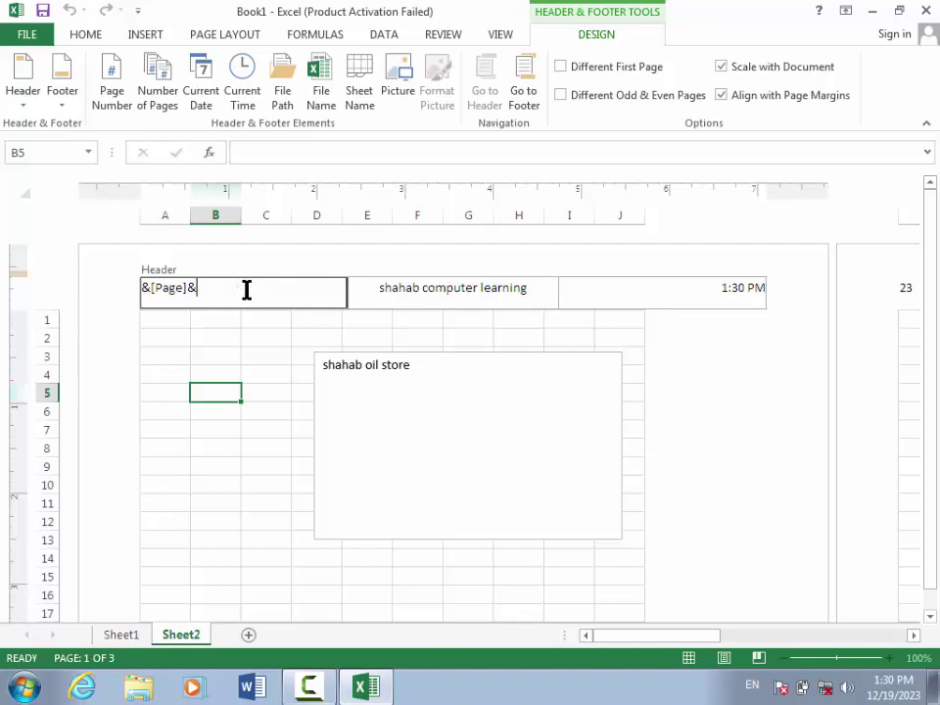
pyautogui.write('/')
pyautogui.click(158, 103)
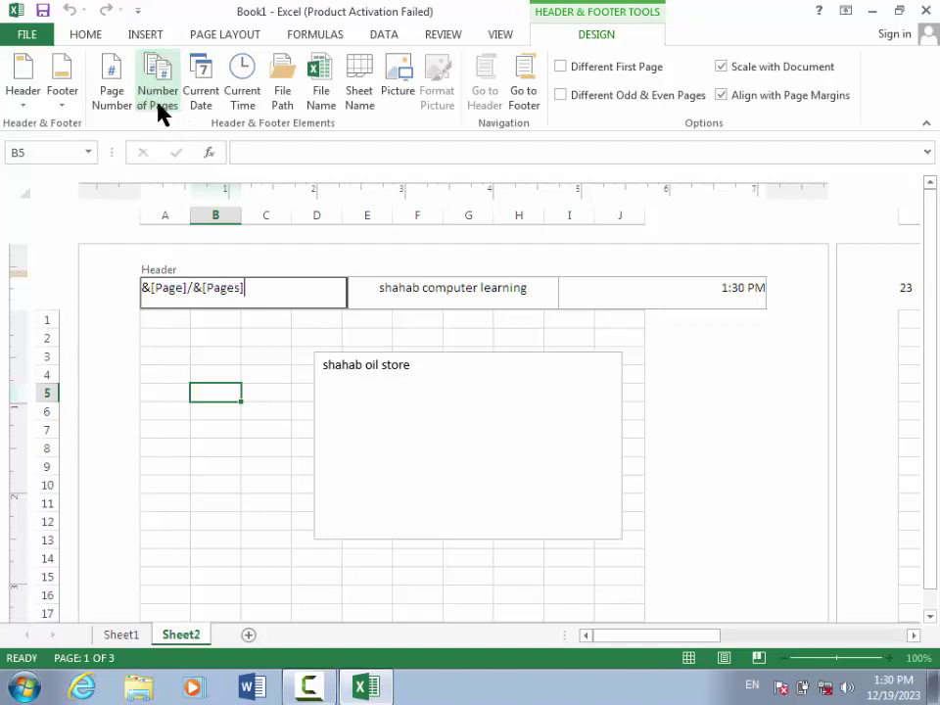
pyautogui.click(245, 400)
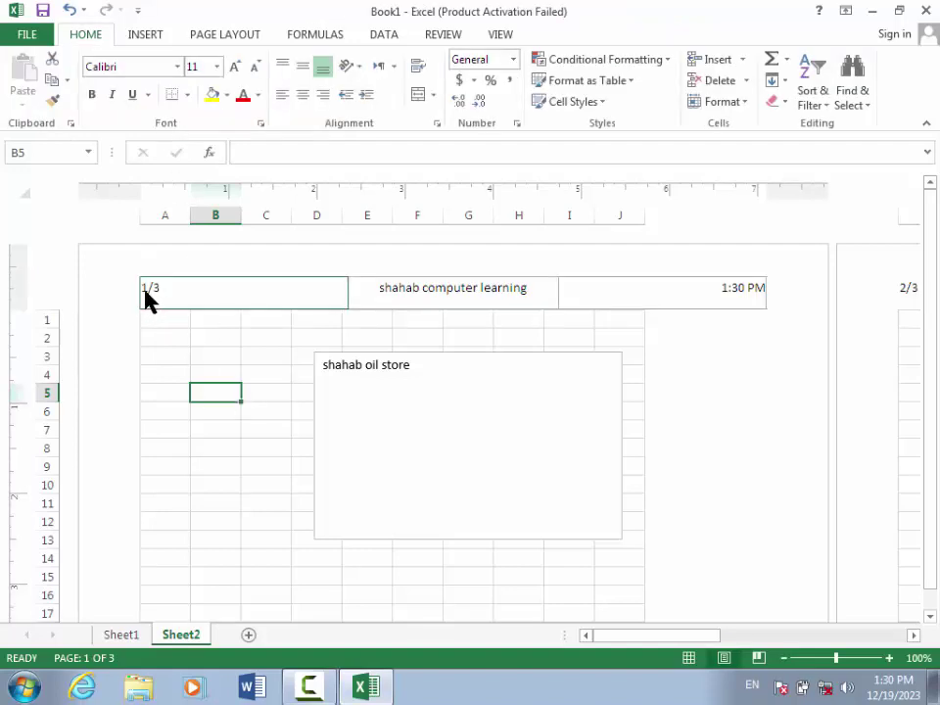
# Check the header on the following pages and enter "e" in cell AG14 on the fourth page
pyautogui.click(913, 635)
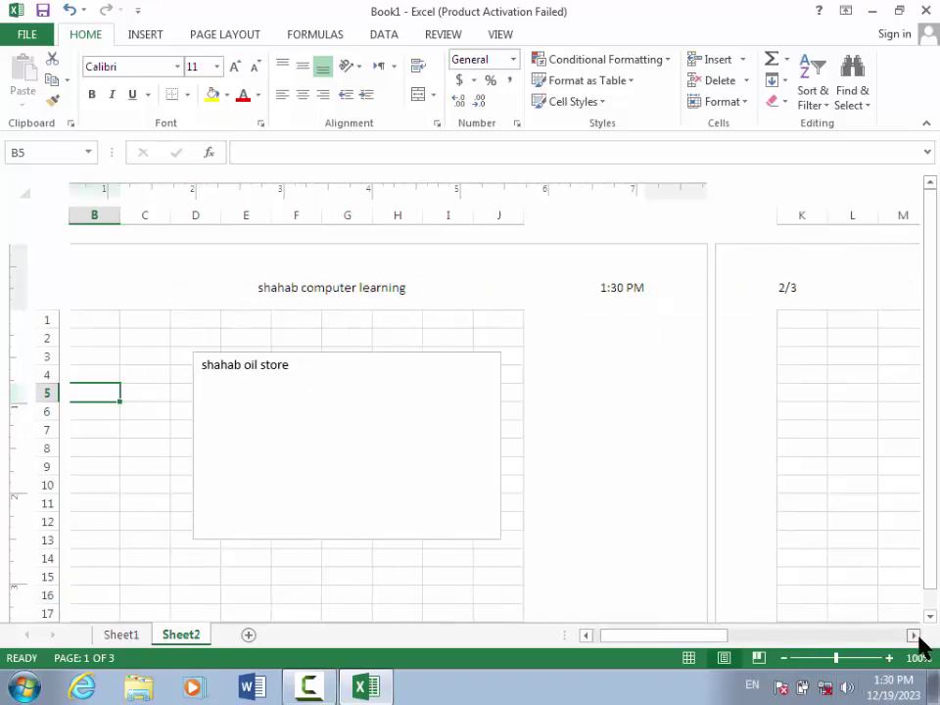
pyautogui.click(913, 634)
pyautogui.click(913, 634)
pyautogui.click(913, 634)
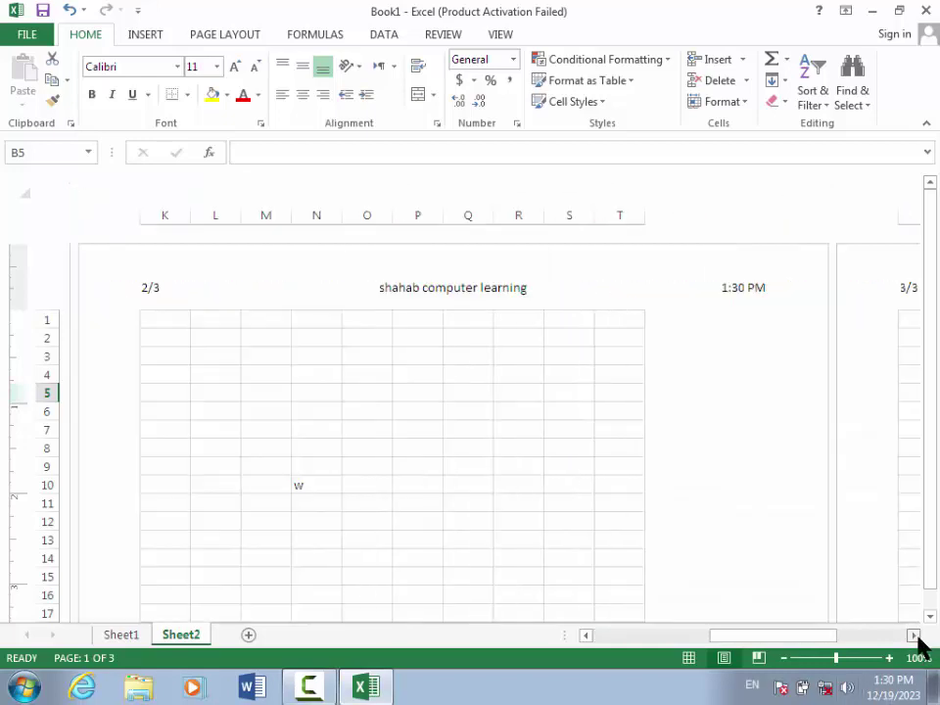
pyautogui.click(913, 634)
pyautogui.click(913, 634)
pyautogui.click(913, 634)
pyautogui.click(913, 634)
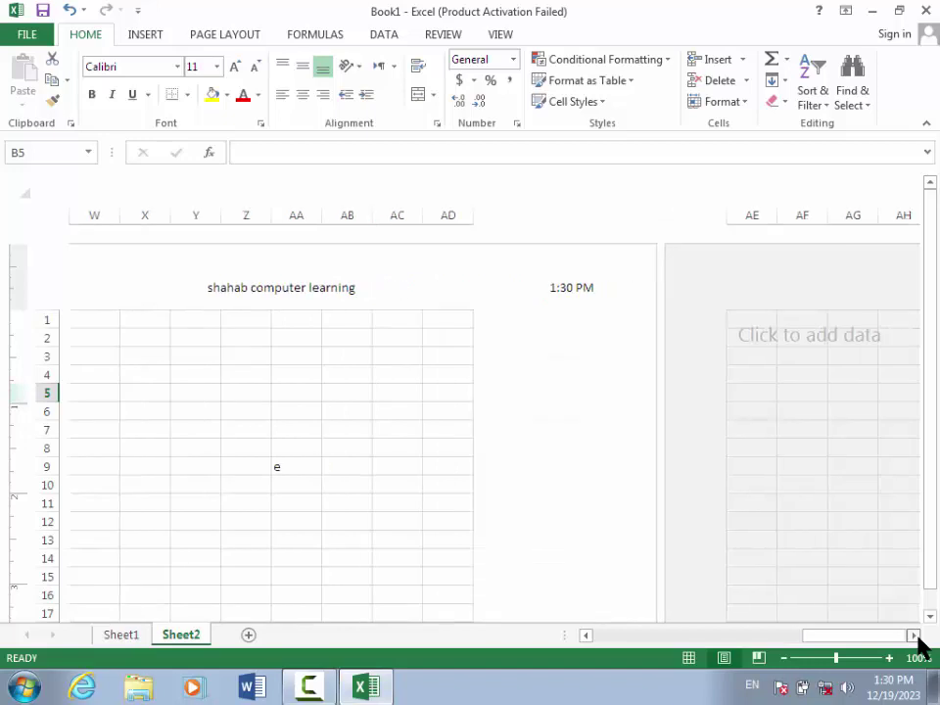
pyautogui.click(918, 635)
pyautogui.click(794, 549)
pyautogui.write('e')
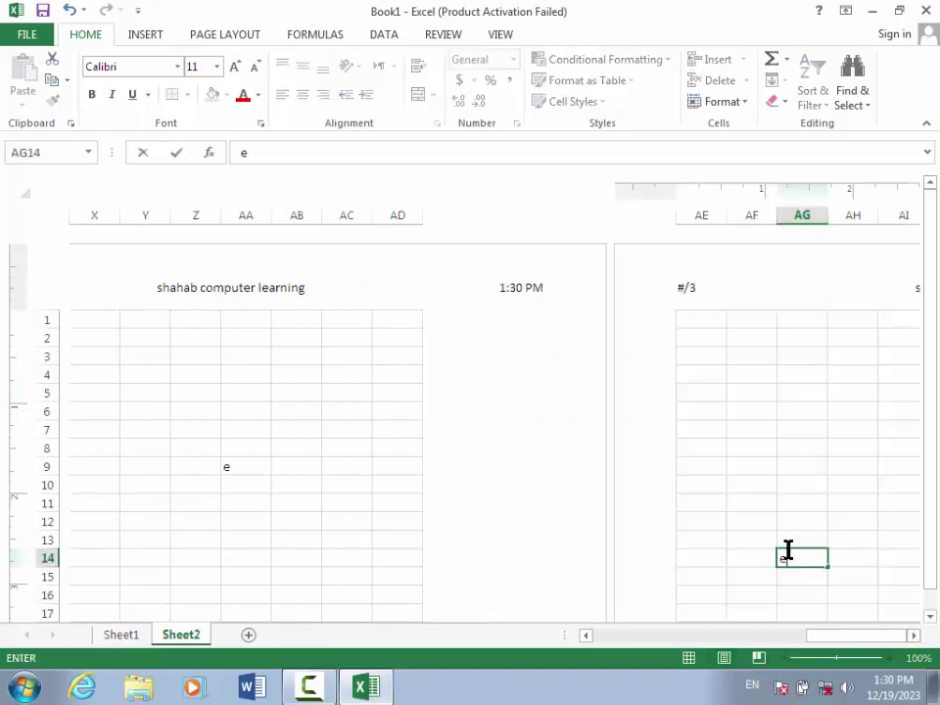
pyautogui.click(759, 512)
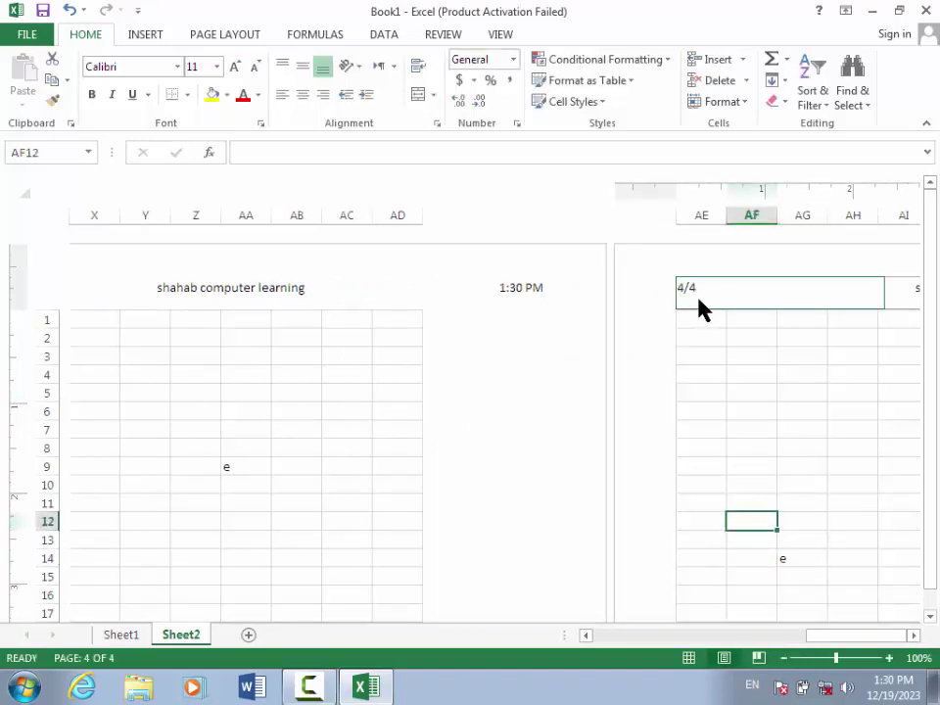
# Replace the time in the first page's right header section with the current date element, and leave header editing
pyautogui.moveTo(810, 635); pyautogui.dragTo(587, 663)
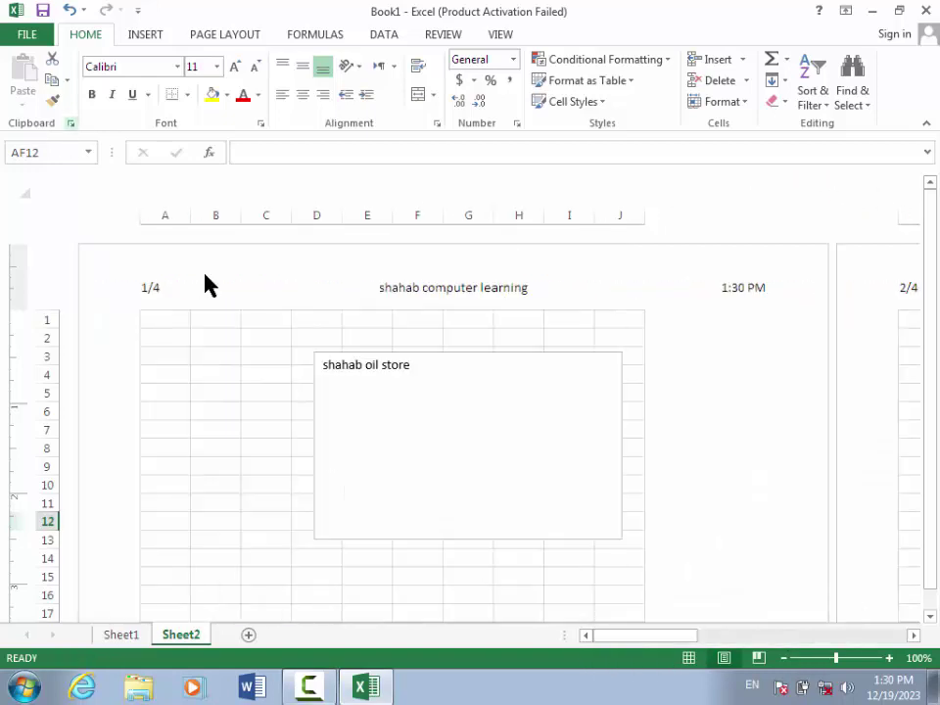
pyautogui.click(418, 289)
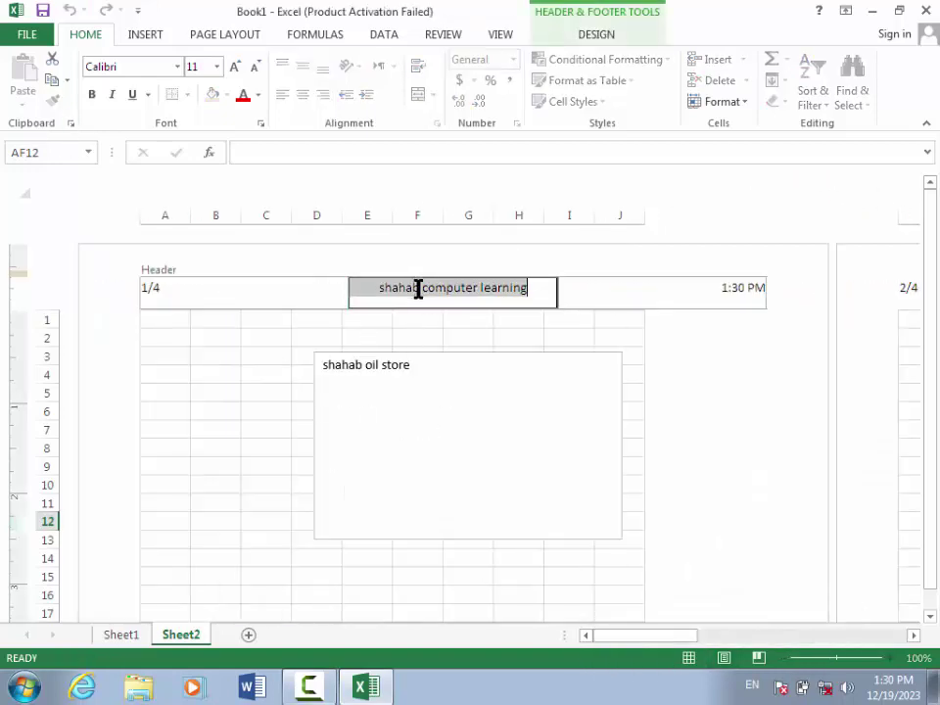
pyautogui.click(598, 35)
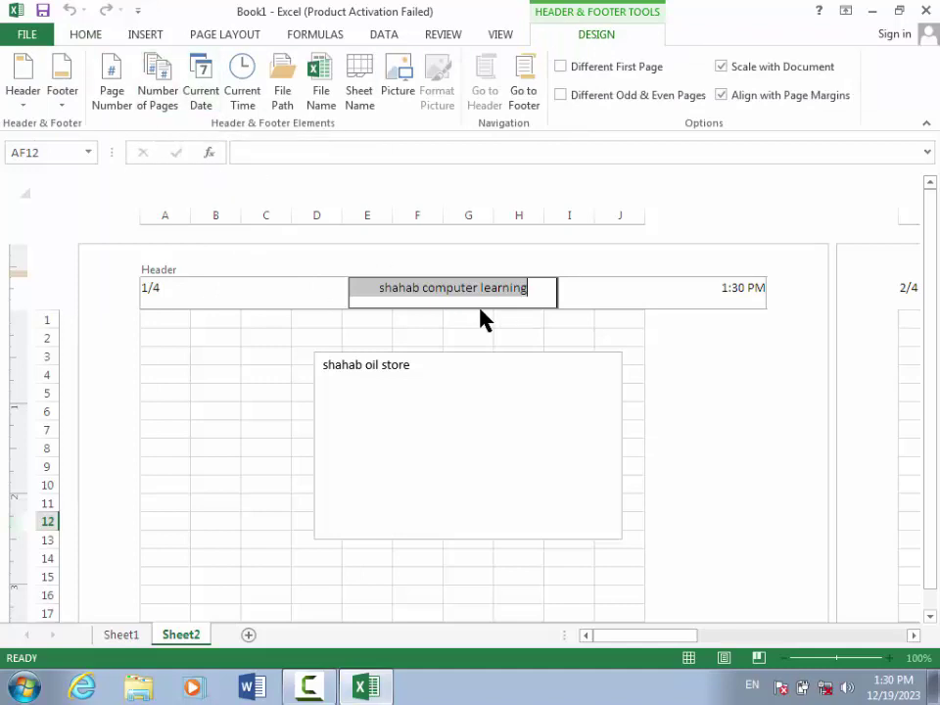
pyautogui.click(620, 304)
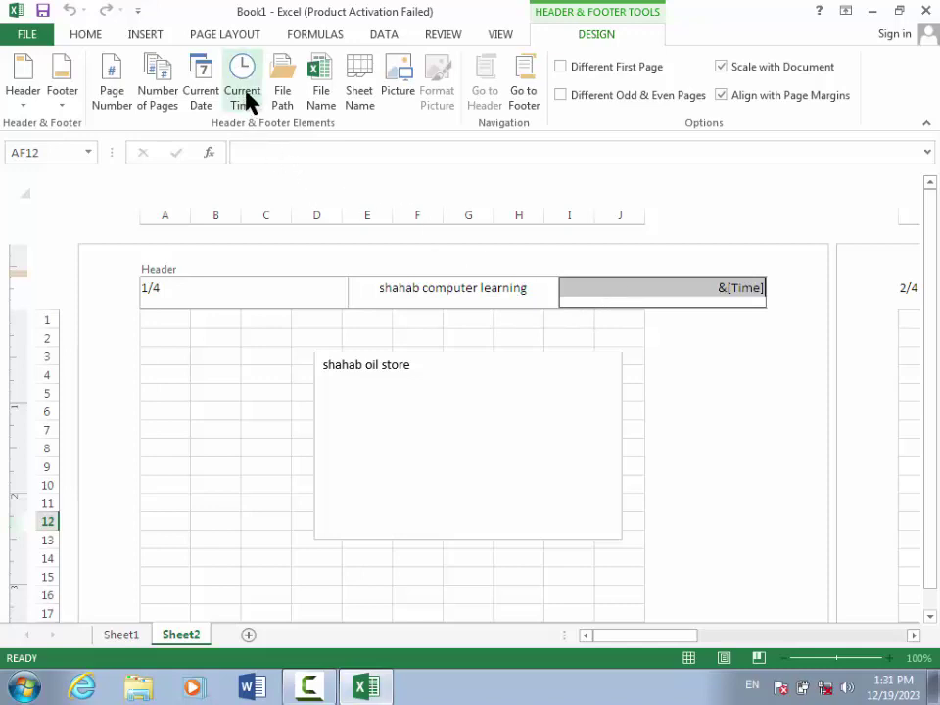
pyautogui.click(204, 98)
pyautogui.click(257, 442)
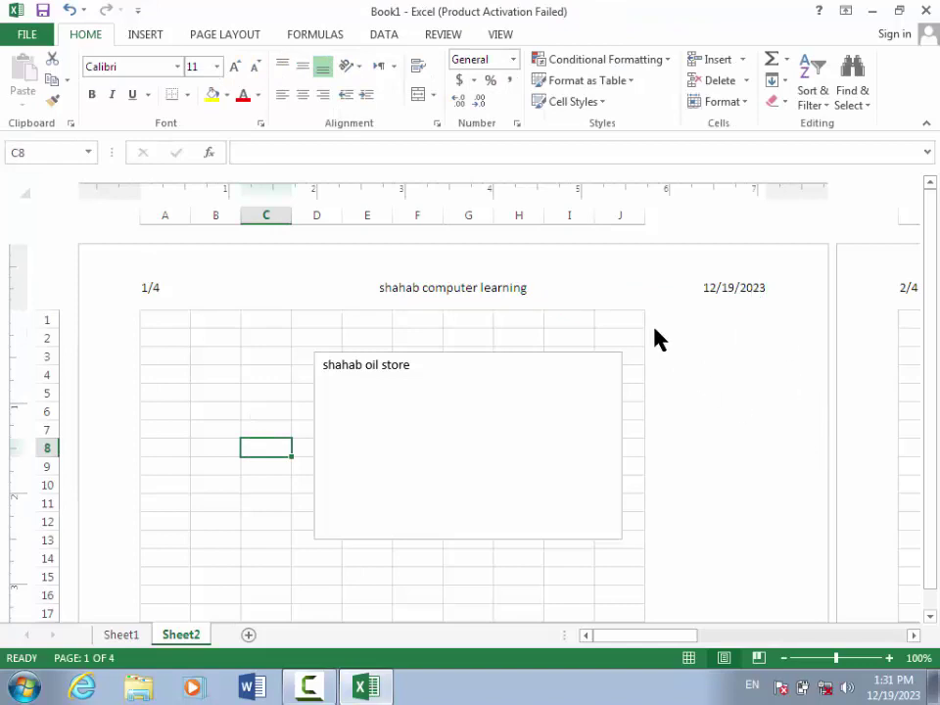
# Replace the date in the right header section with the current time element, and leave header editing
pyautogui.click(685, 291)
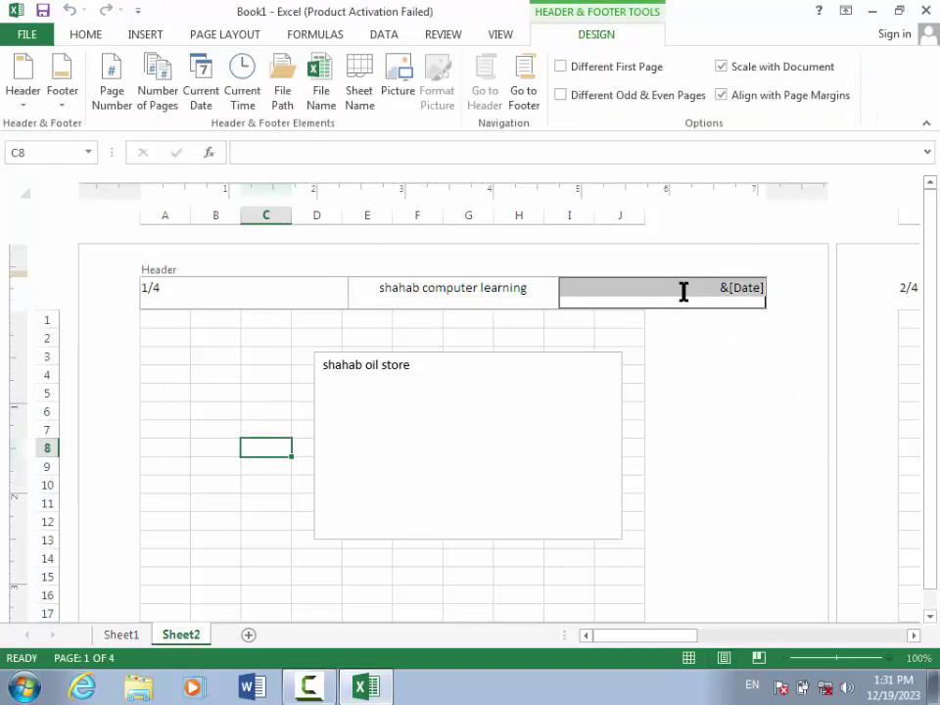
pyautogui.click(241, 78)
pyautogui.click(320, 577)
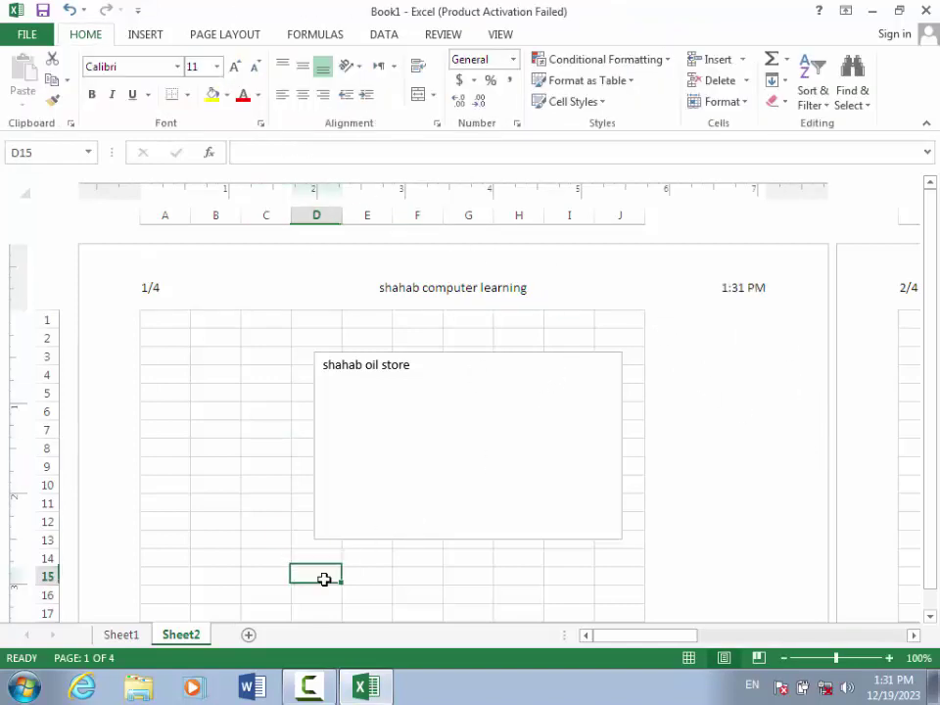
# Replace the time in the right header section with the file path element, inserted twice in a row
pyautogui.click(755, 299)
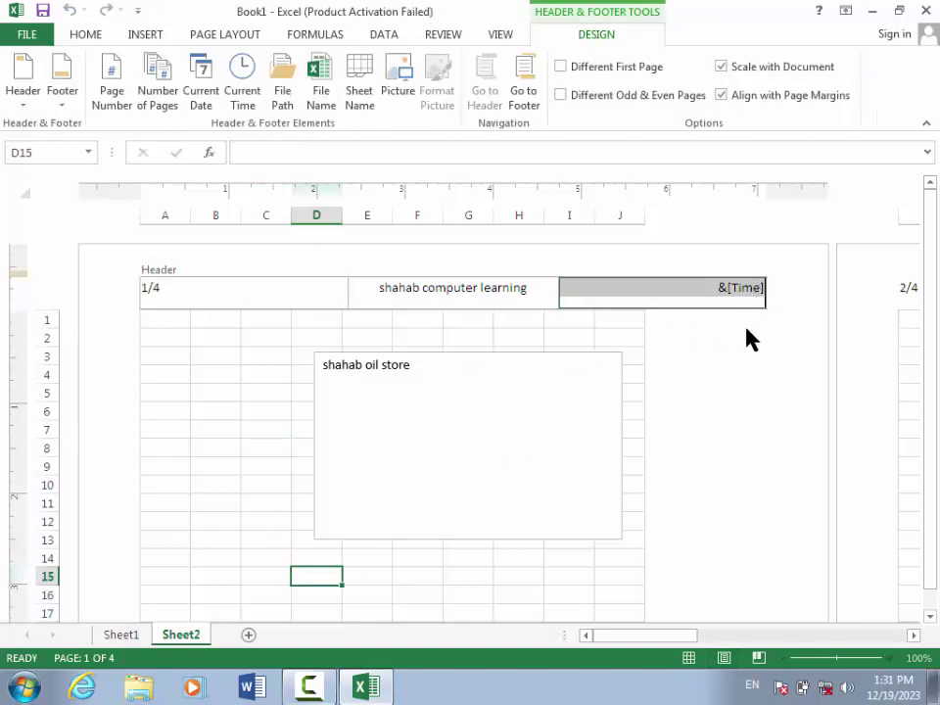
pyautogui.click(287, 83)
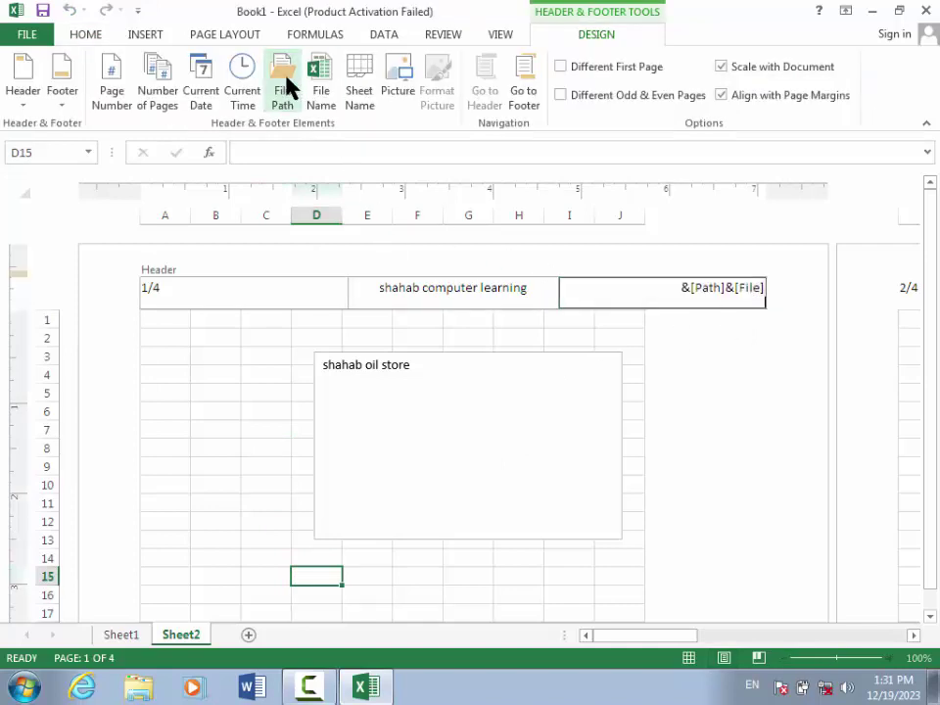
pyautogui.click(288, 98)
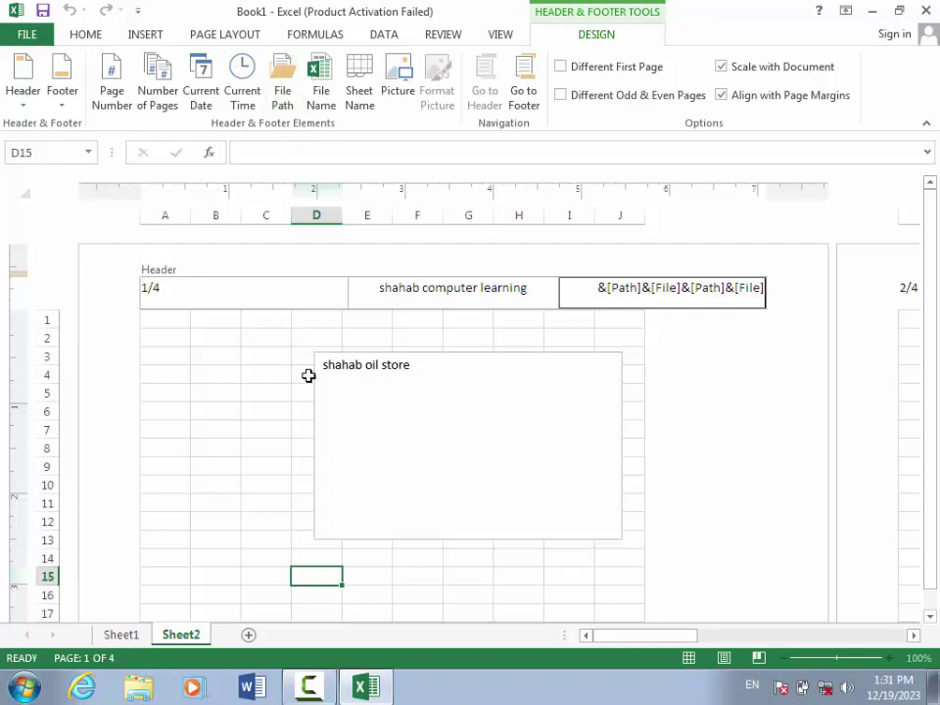
# Clear the duplicated file path from the right header section, insert the file path element once, and leave header editing
pyautogui.press('BackSpace')
pyautogui.press('BackSpace')
pyautogui.press('BackSpace')
pyautogui.press('BackSpace')
pyautogui.press('BackSpace')
pyautogui.press('BackSpace')
pyautogui.press('BackSpace')
pyautogui.press('BackSpace')
pyautogui.press('BackSpace')
pyautogui.press('BackSpace')
pyautogui.press('BackSpace')
pyautogui.press('BackSpace')
pyautogui.press('BackSpace')
pyautogui.press('BackSpace')
pyautogui.press('BackSpace')
pyautogui.press('BackSpace')
pyautogui.press('BackSpace')
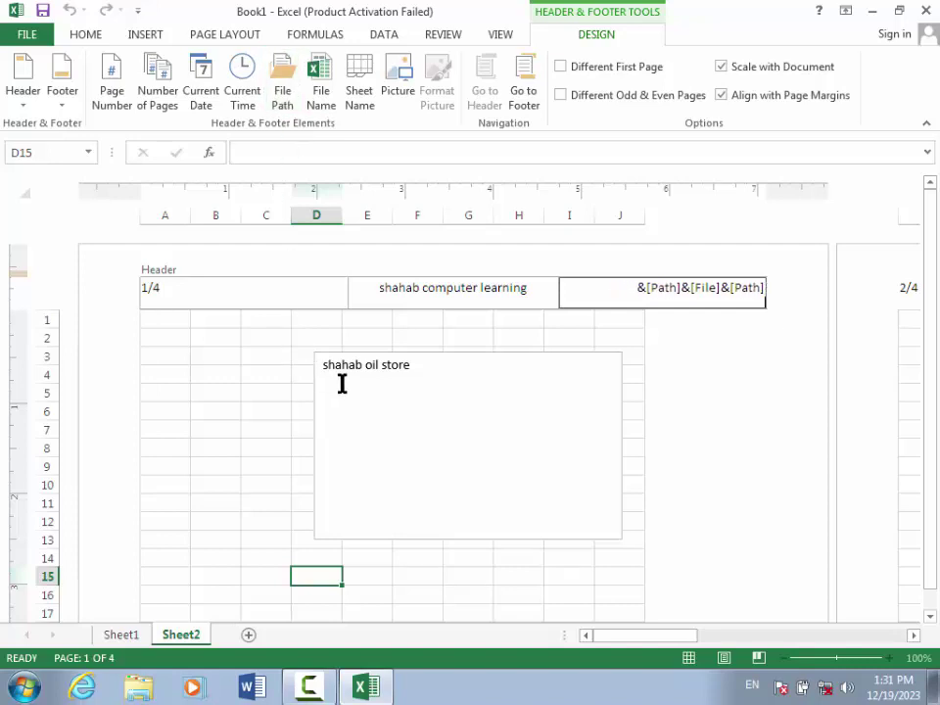
pyautogui.press('BackSpace')
pyautogui.press('BackSpace')
pyautogui.press('BackSpace')
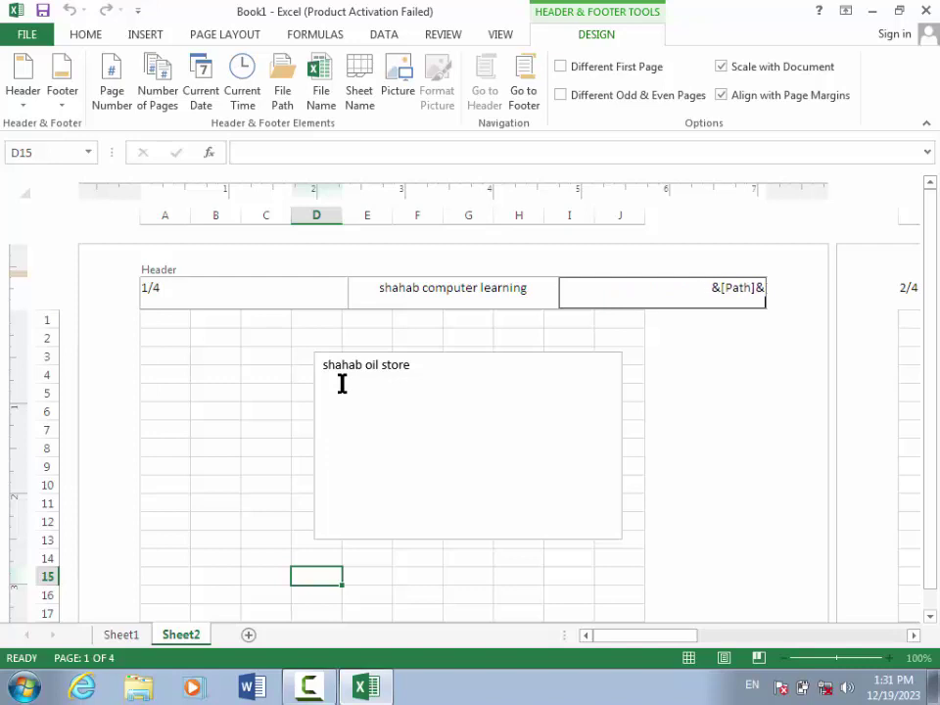
pyautogui.press('BackSpace')
pyautogui.press('BackSpace')
pyautogui.press('BackSpace')
pyautogui.press('BackSpace')
pyautogui.press('BackSpace')
pyautogui.press('BackSpace')
pyautogui.press('BackSpace')
pyautogui.press('BackSpace')
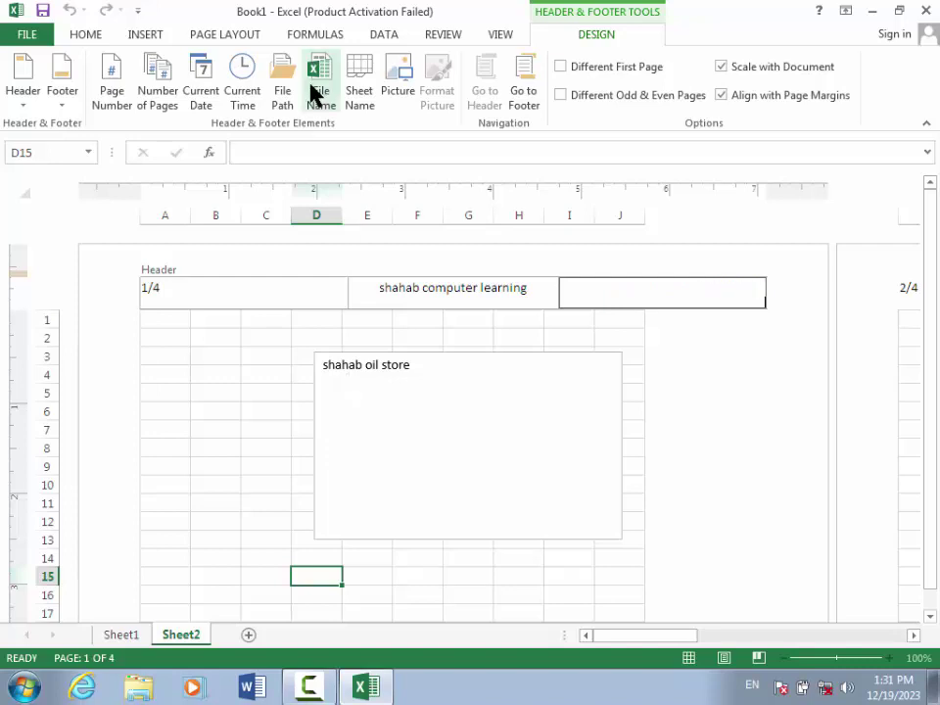
pyautogui.click(281, 98)
pyautogui.click(226, 432)
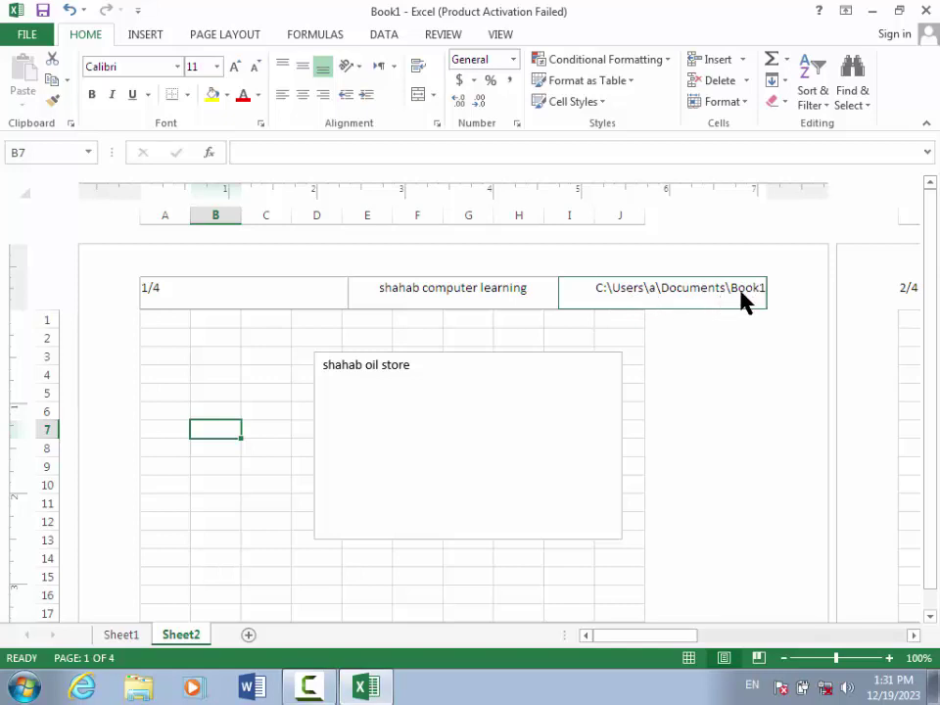
# Replace the file path in the right header section with the file name element, and leave header editing
pyautogui.click(713, 292)
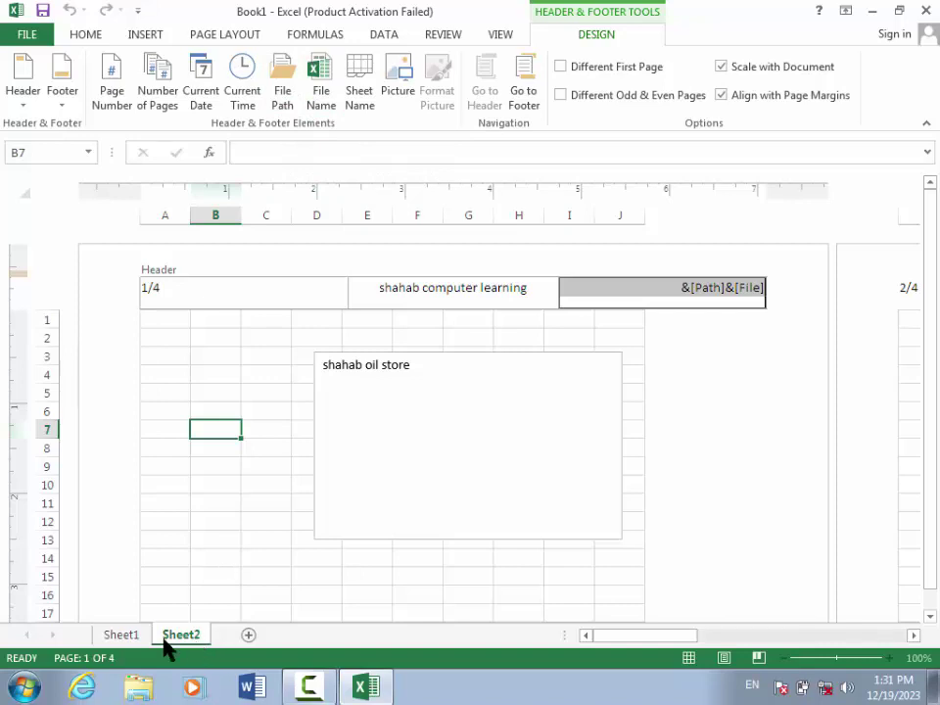
pyautogui.click(323, 81)
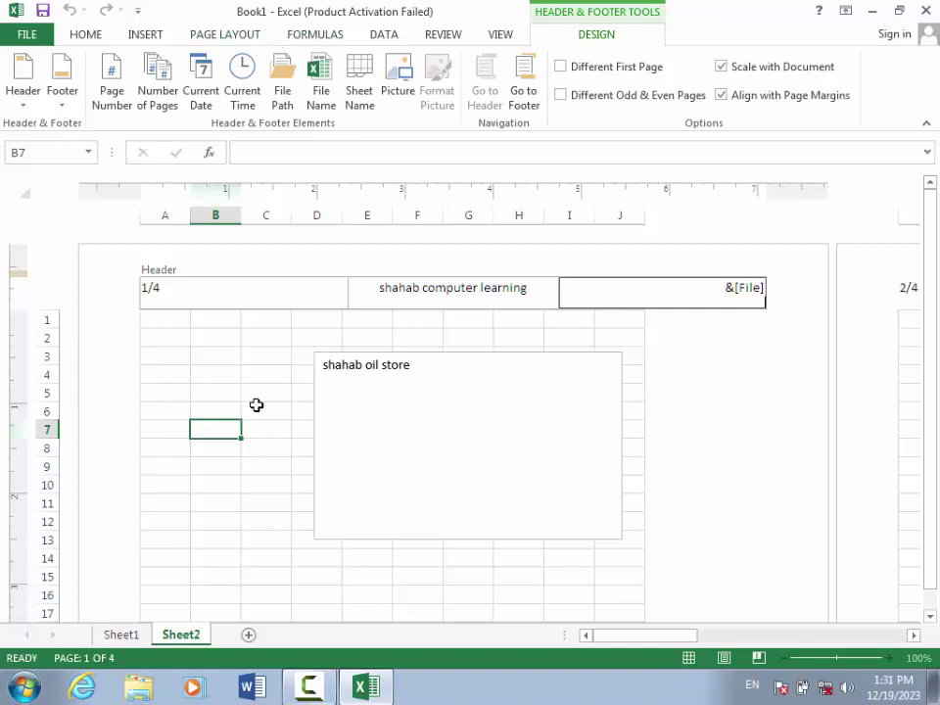
pyautogui.click(229, 575)
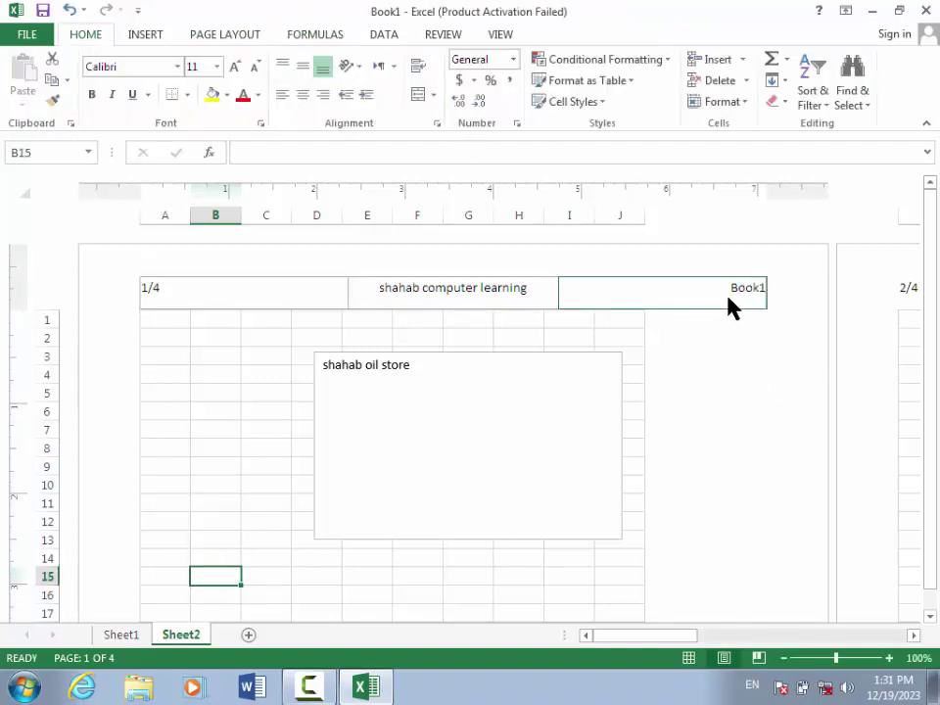
# Save the workbook to the Desktop as "afghan"
pyautogui.click(29, 35)
pyautogui.click(49, 217)
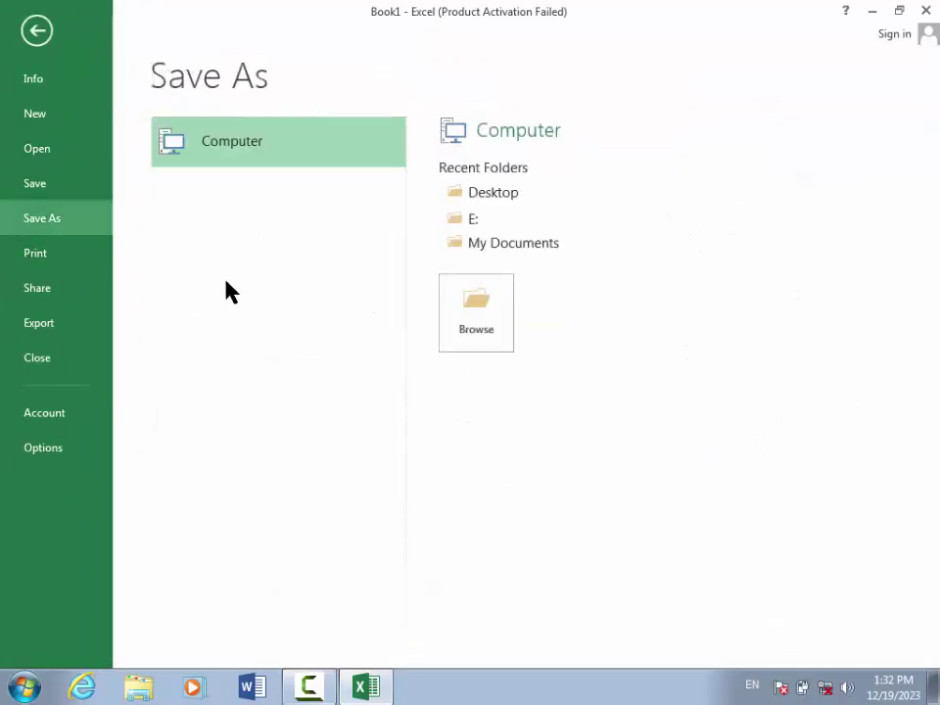
pyautogui.click(501, 192)
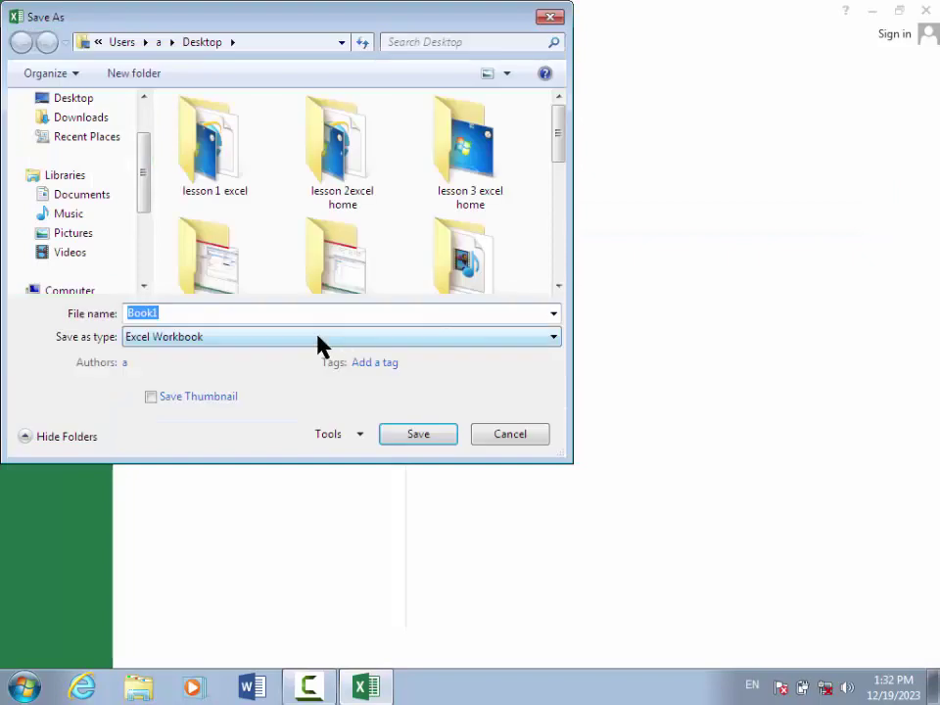
pyautogui.press('BackSpace')
pyautogui.write('afghan')
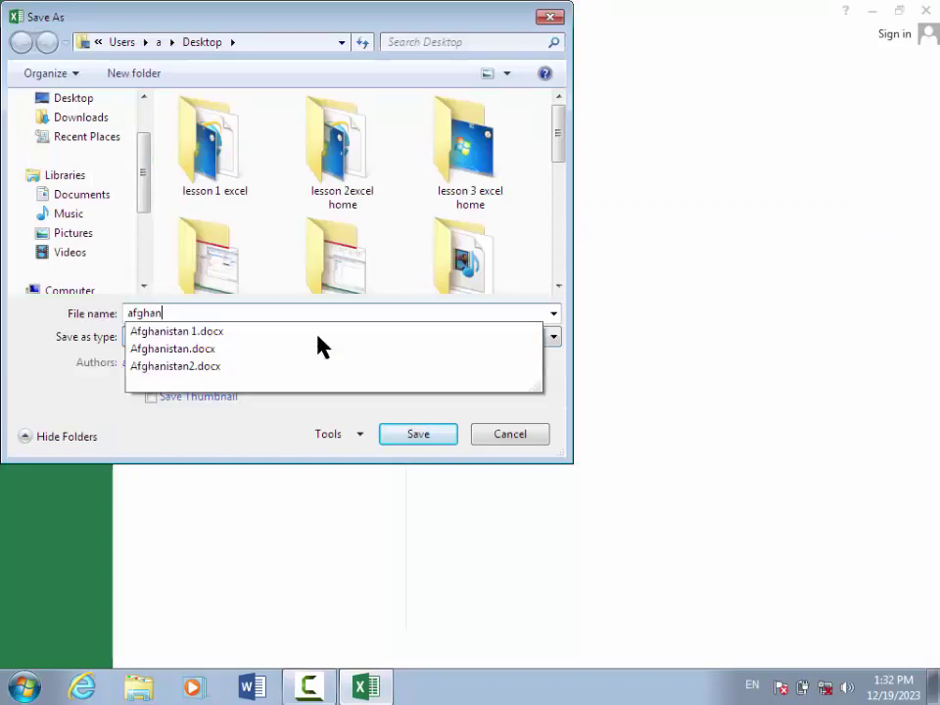
pyautogui.click(451, 442)
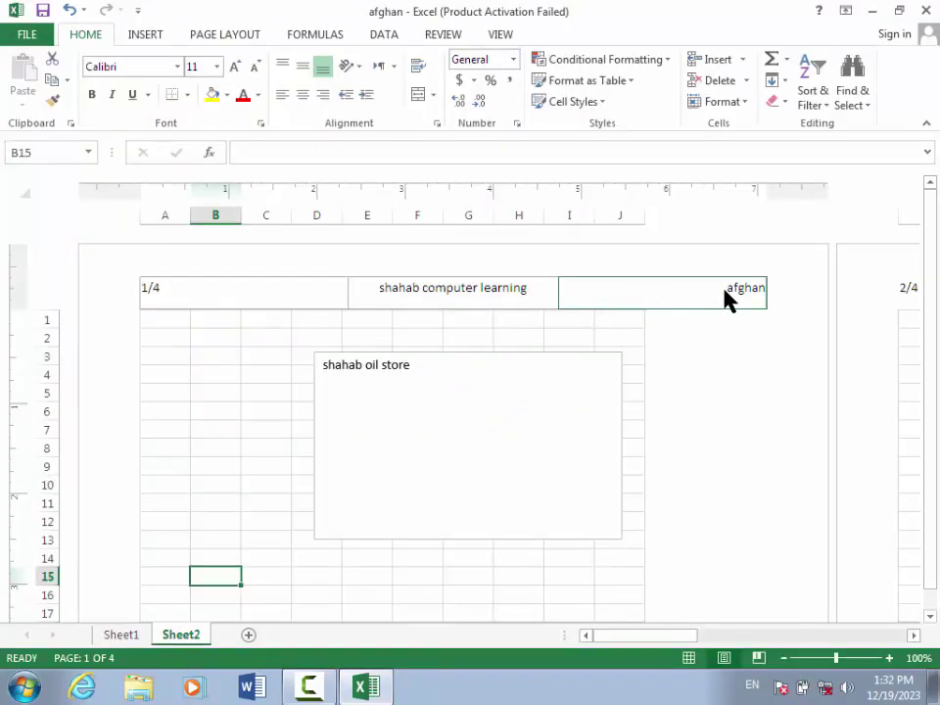
# Replace the file name in the right header section with the sheet name element, and leave header editing
pyautogui.click(730, 294)
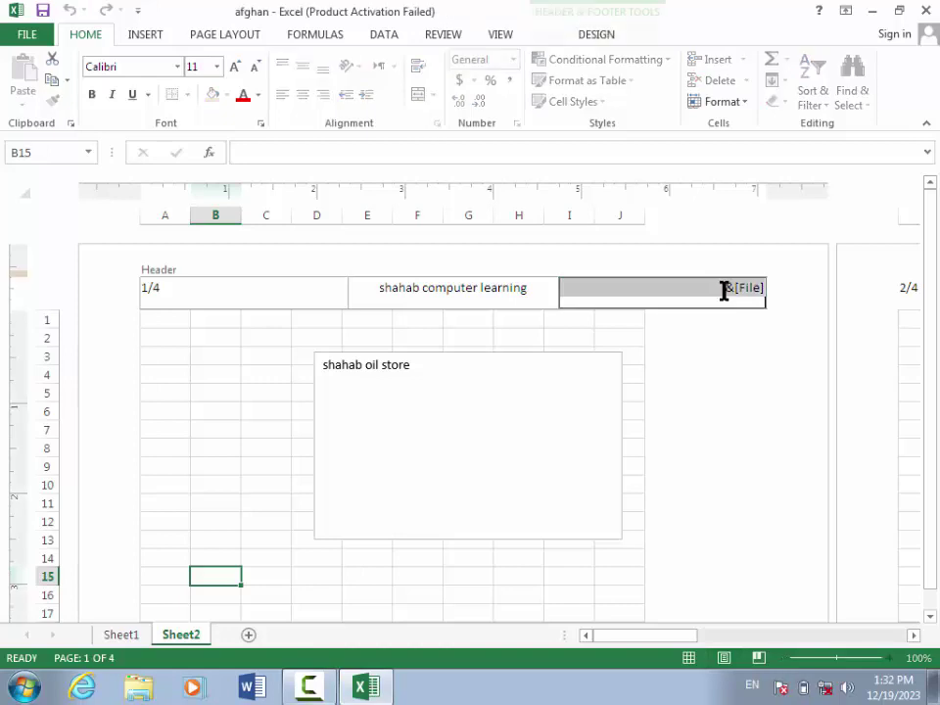
pyautogui.click(597, 35)
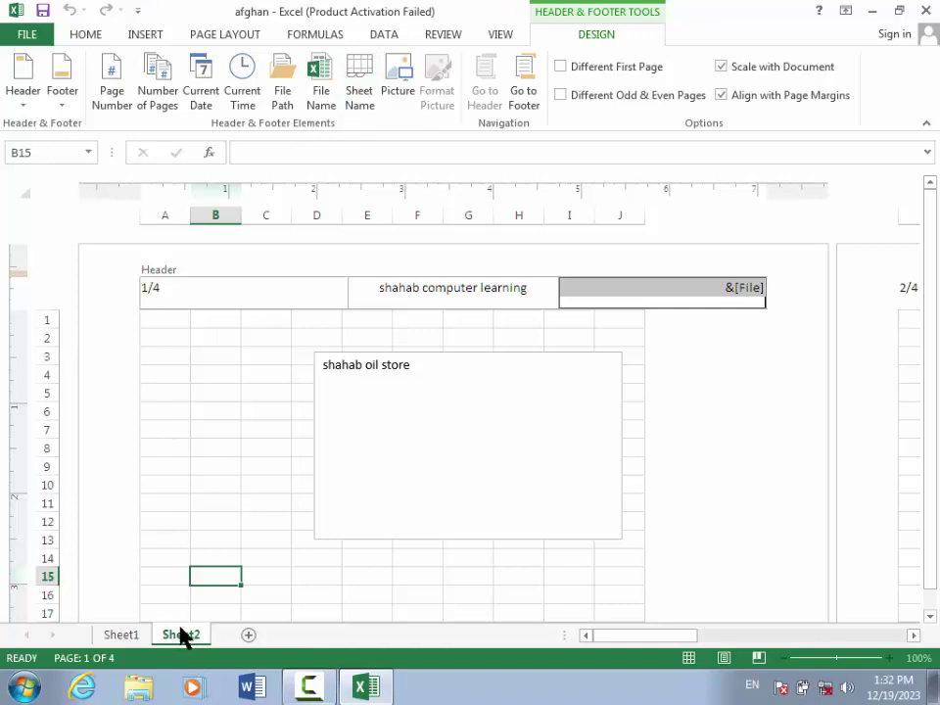
pyautogui.click(364, 78)
pyautogui.click(286, 452)
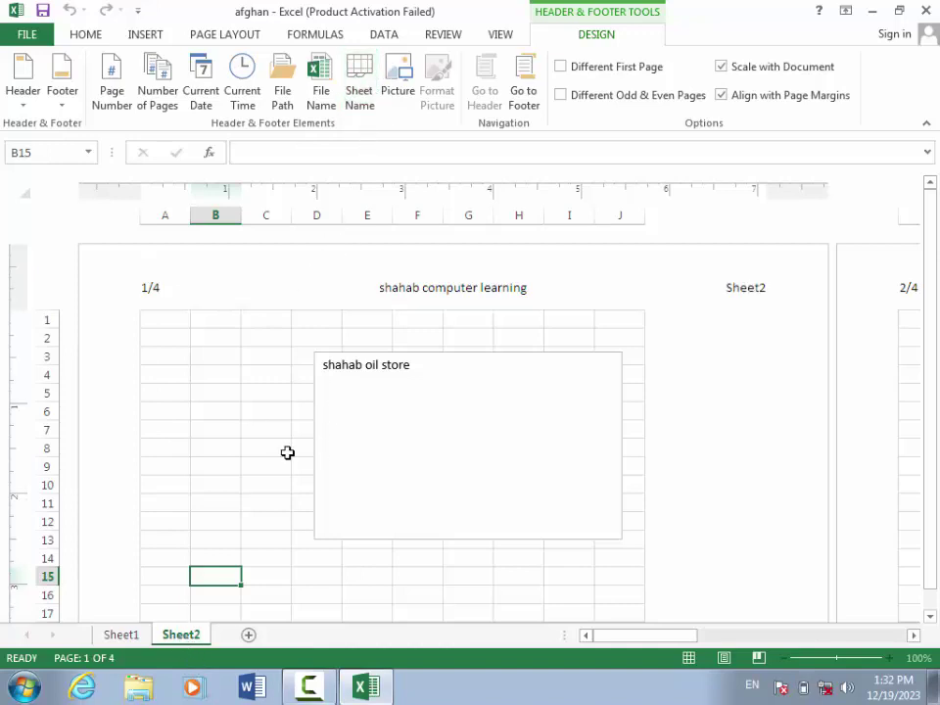
# Rename the Sheet2 worksheet as "shahab"
pyautogui.rightClick(186, 636)
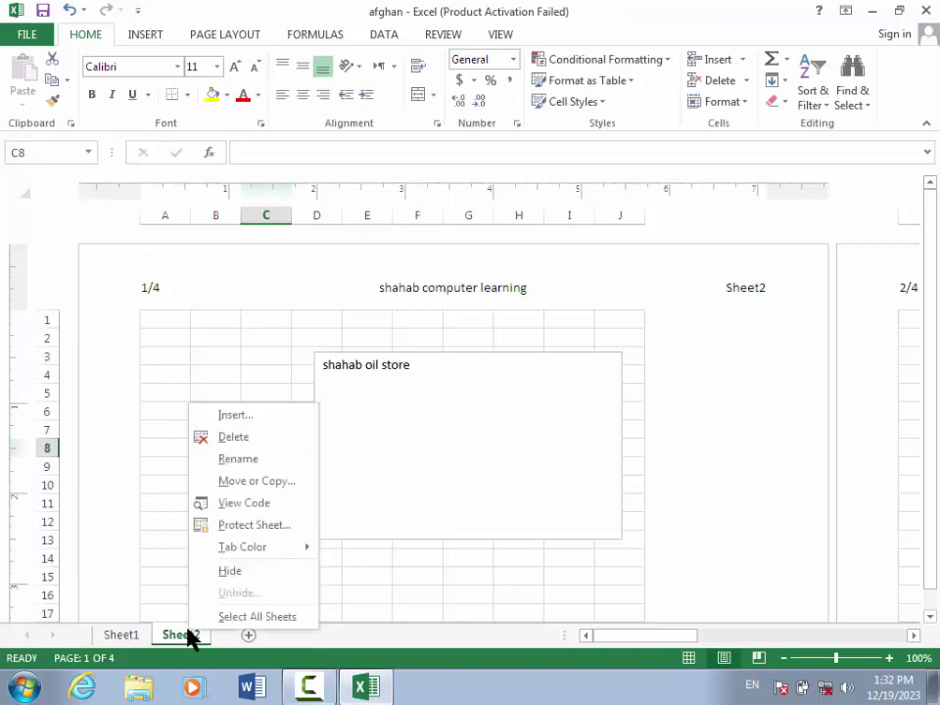
pyautogui.click(240, 460)
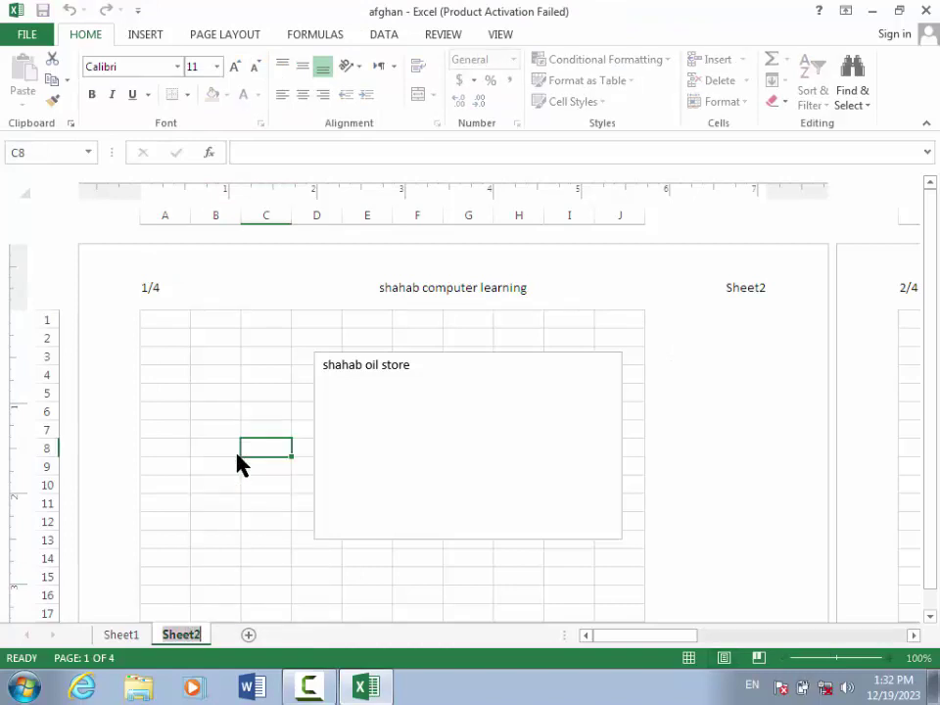
pyautogui.write('shaha')
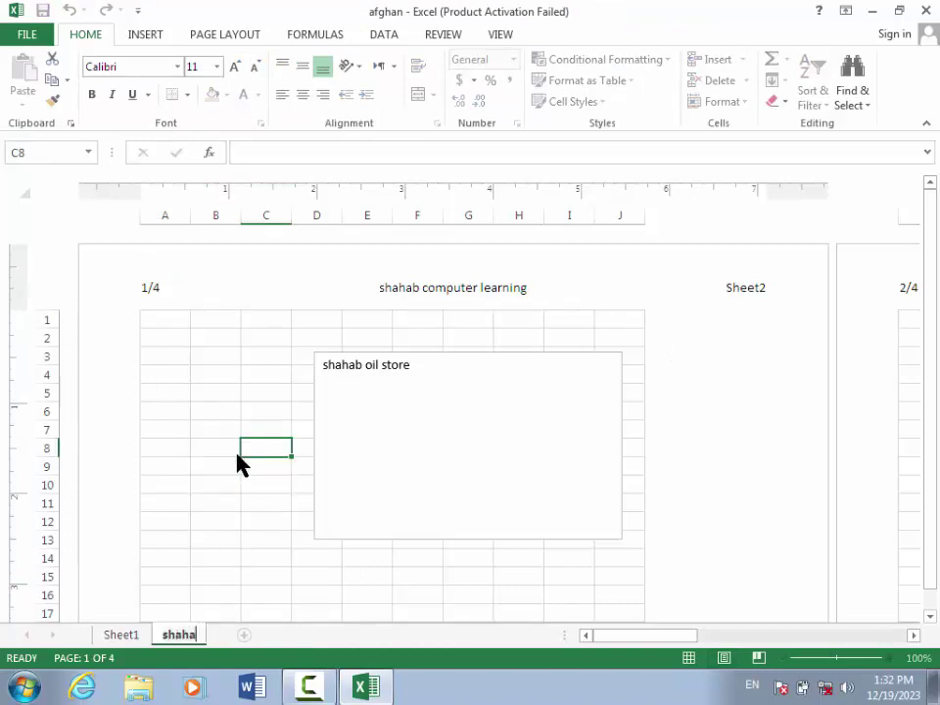
pyautogui.write('b')
pyautogui.click(245, 427)
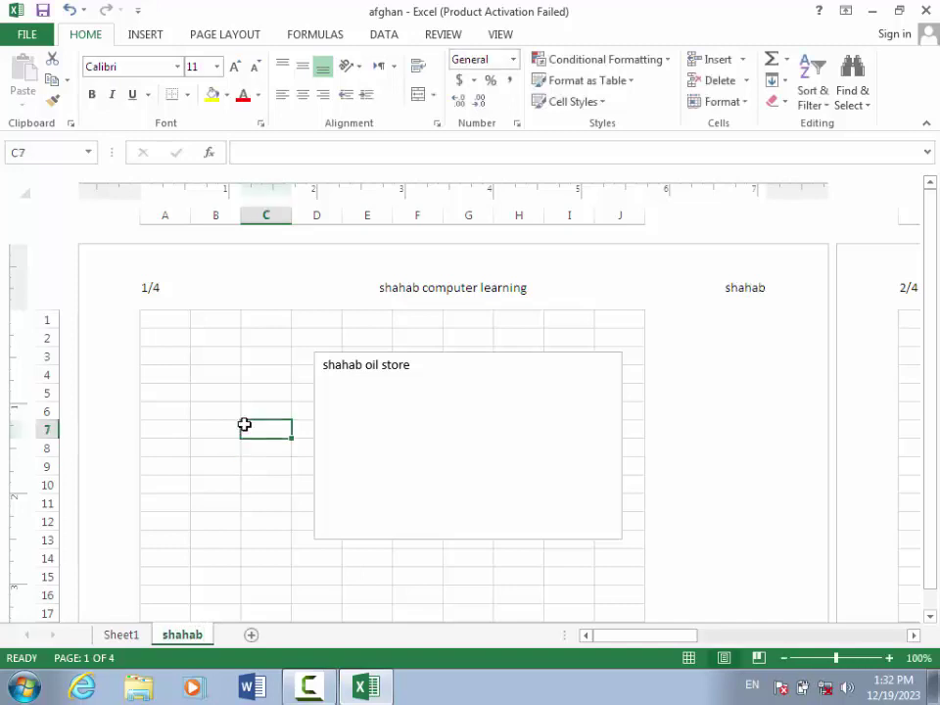
# Replace the sheet name in the right header section with the Penguins picture from the Sample Pictures folder, and leave header editing
pyautogui.click(753, 292)
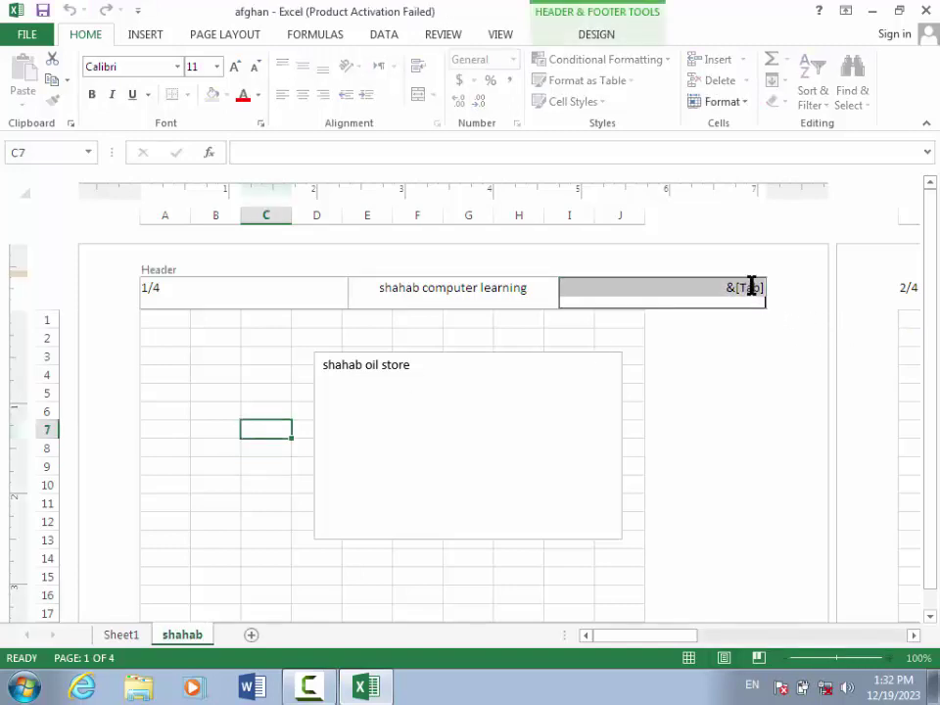
pyautogui.click(599, 39)
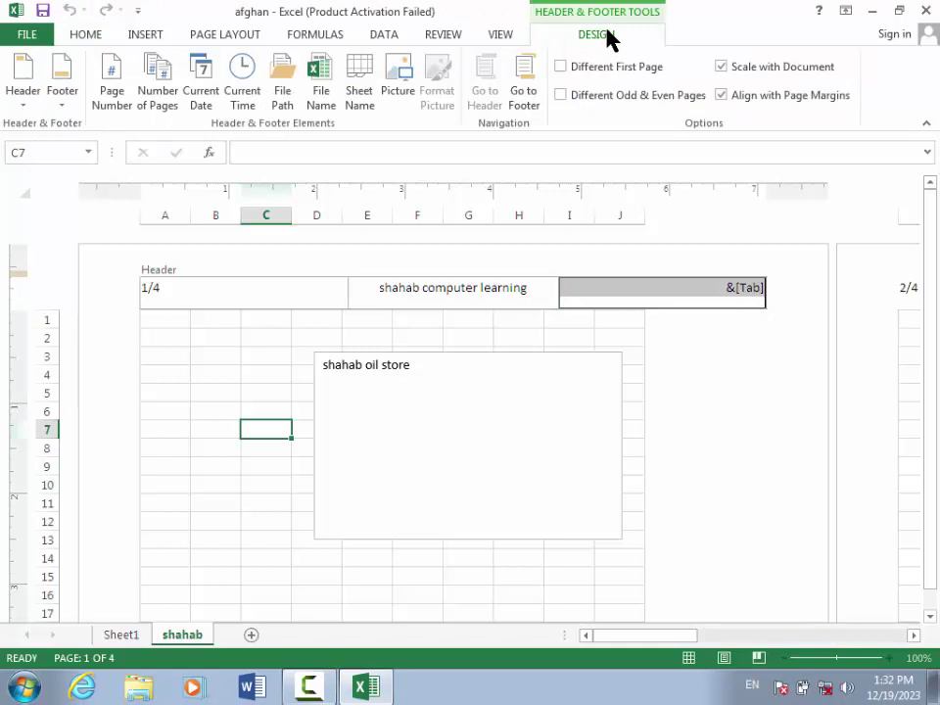
pyautogui.click(399, 92)
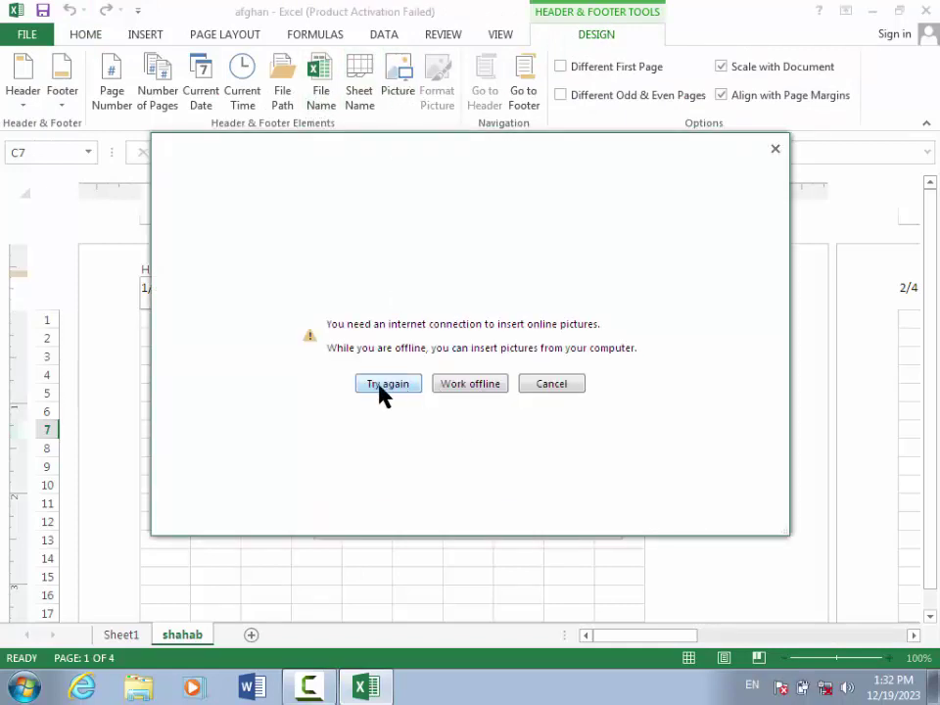
pyautogui.click(474, 385)
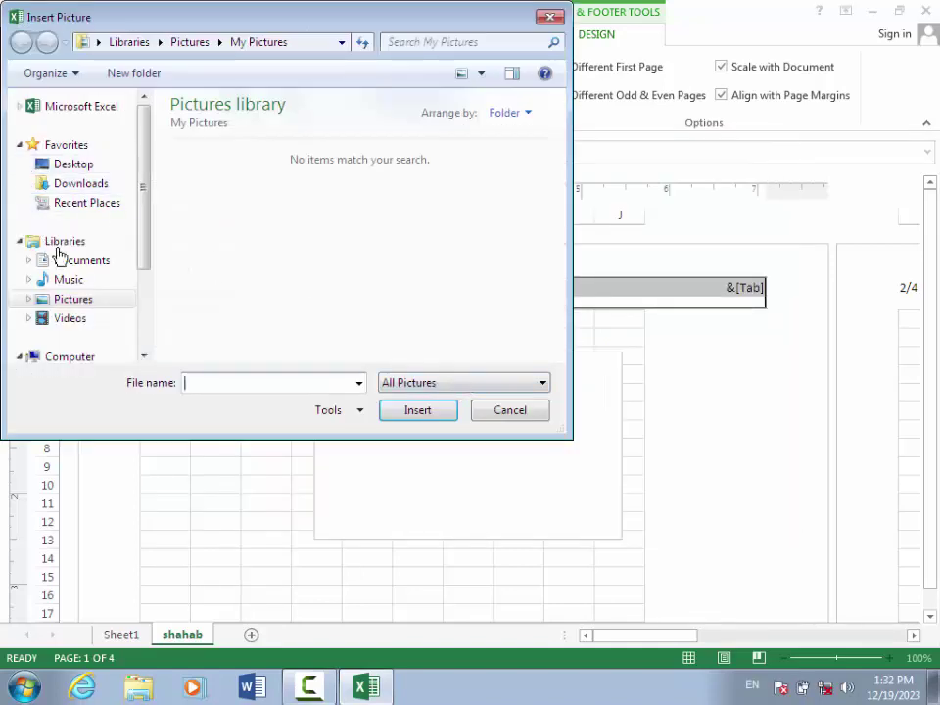
pyautogui.click(87, 302)
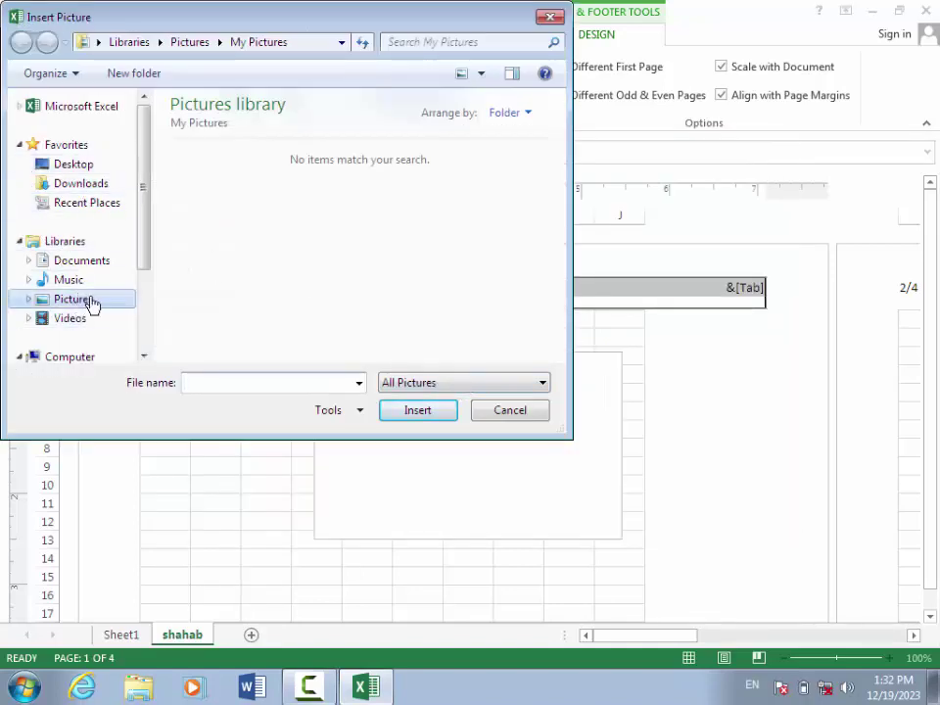
pyautogui.click(238, 240)
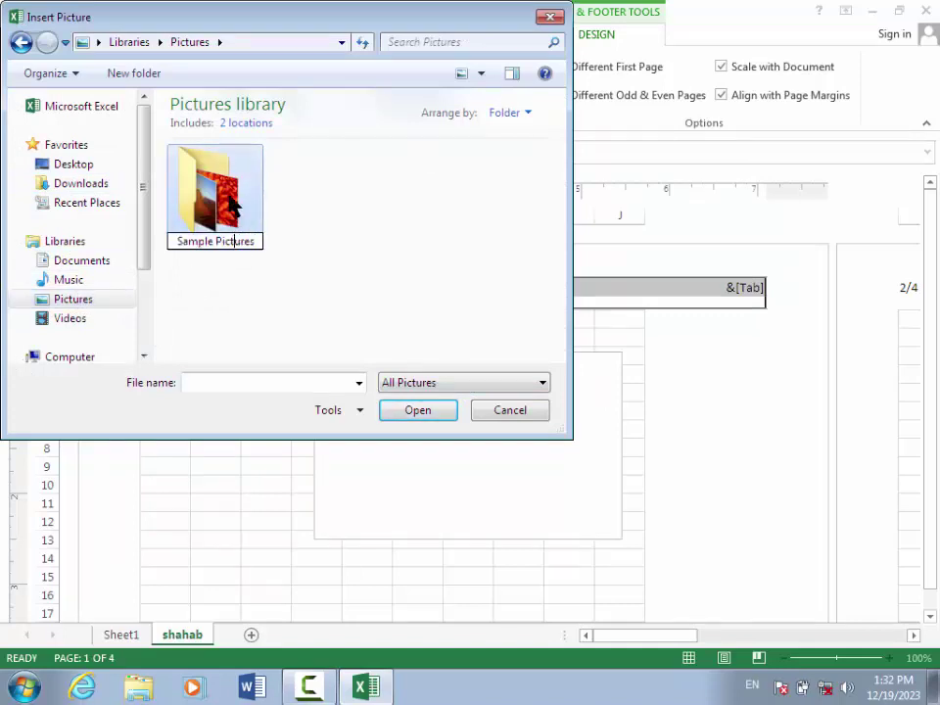
pyautogui.doubleClick(233, 202)
pyautogui.click(411, 266)
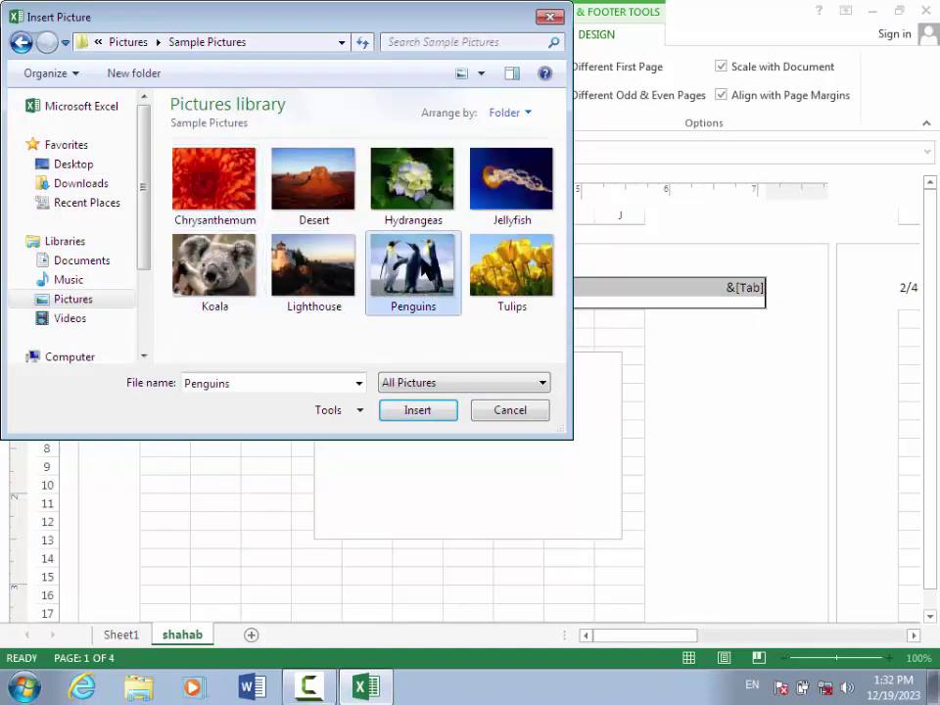
pyautogui.click(415, 411)
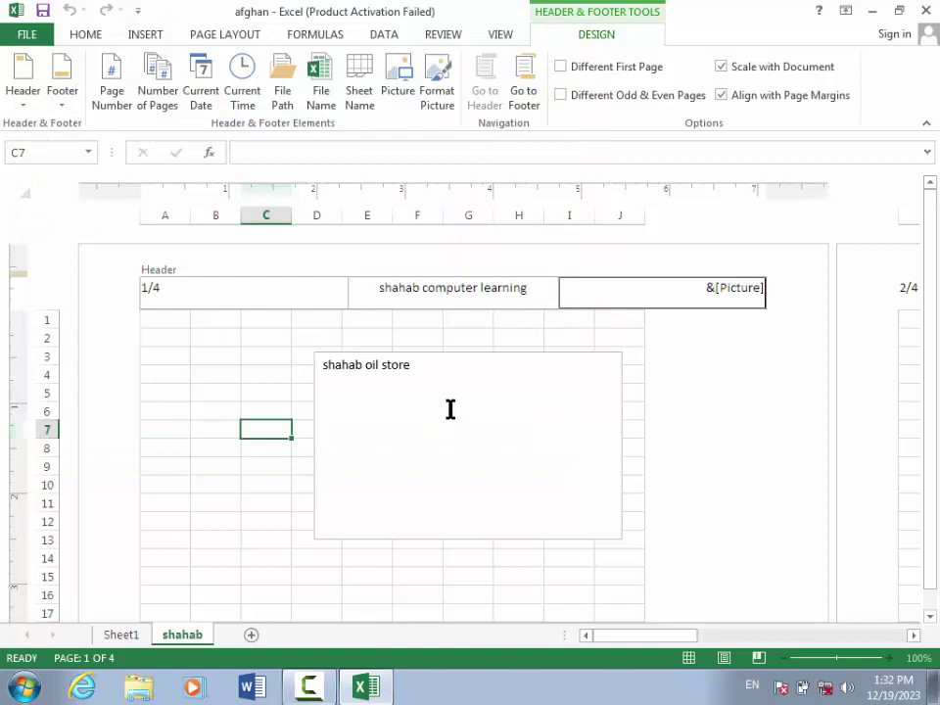
pyautogui.click(451, 466)
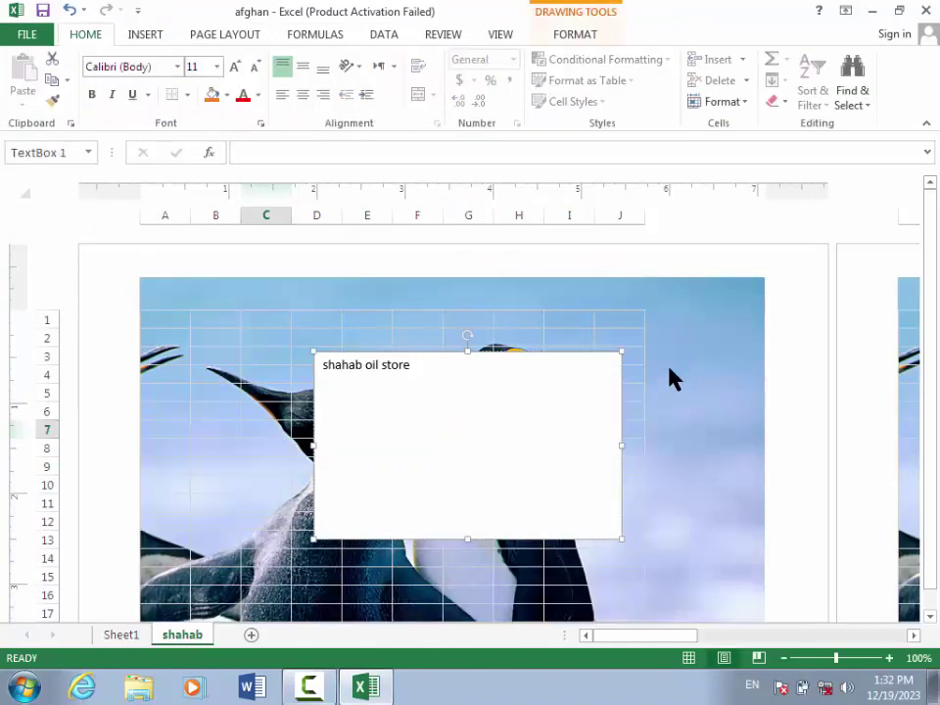
# Undo the cell entries in AG14, AA9 and N10 on the pages after the first
pyautogui.click(669, 389)
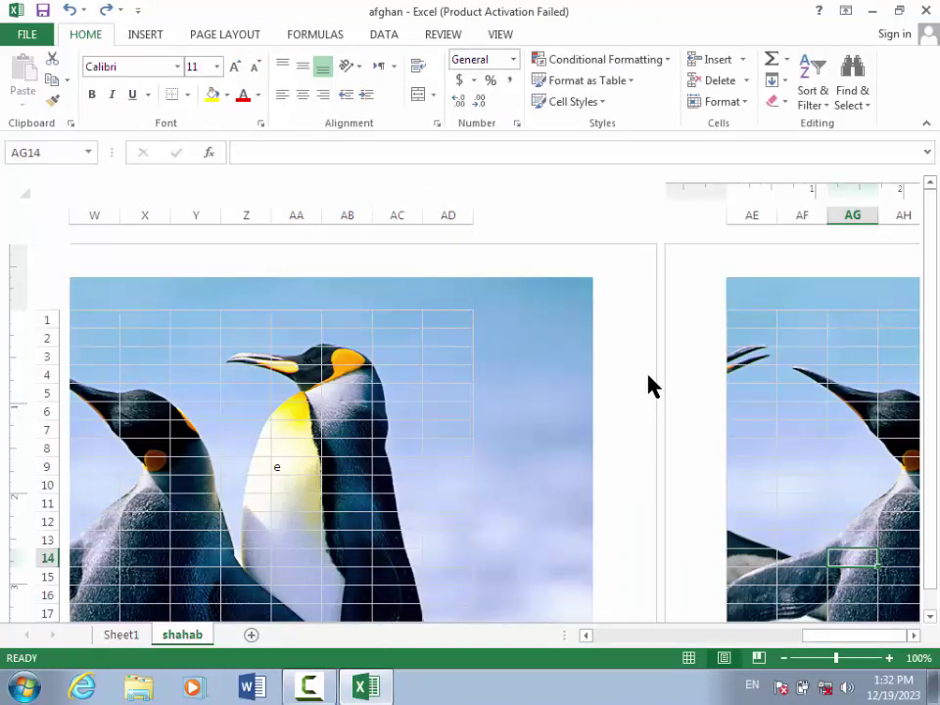
pyautogui.hscroll(-3, 356, 373)
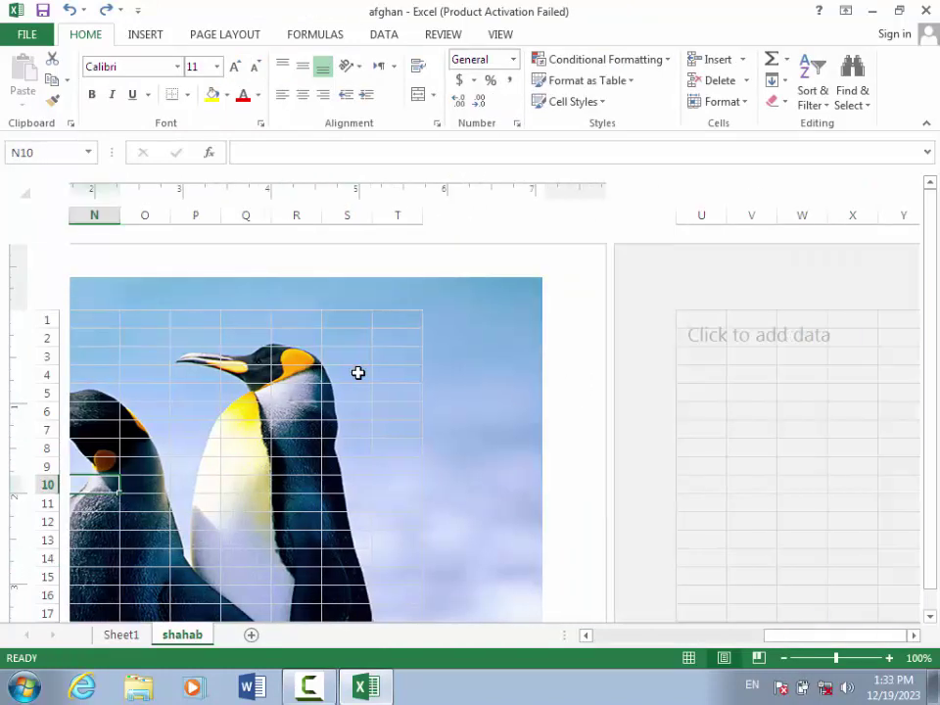
pyautogui.click(358, 373)
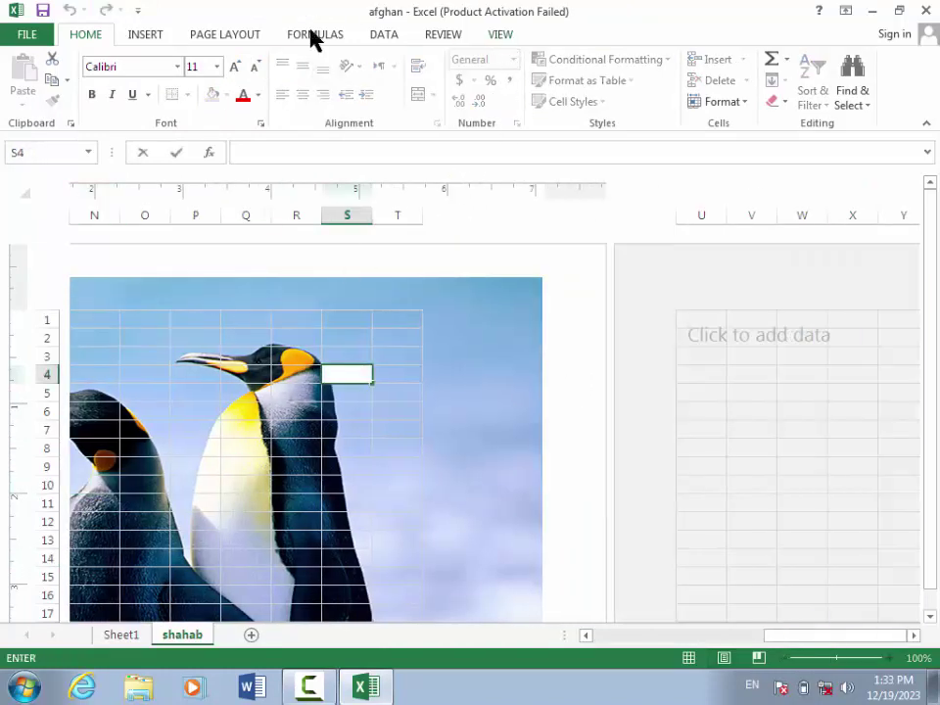
# Open the centre header section on the second page for editing, and leave header editing again
pyautogui.click(133, 39)
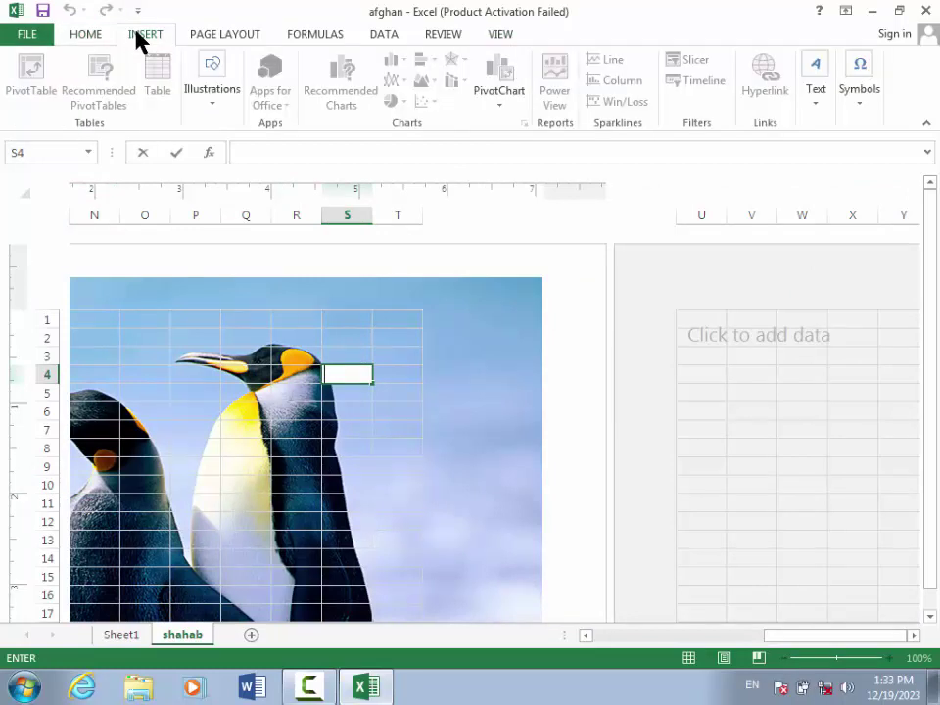
pyautogui.moveTo(376, 319); pyautogui.dragTo(360, 319)
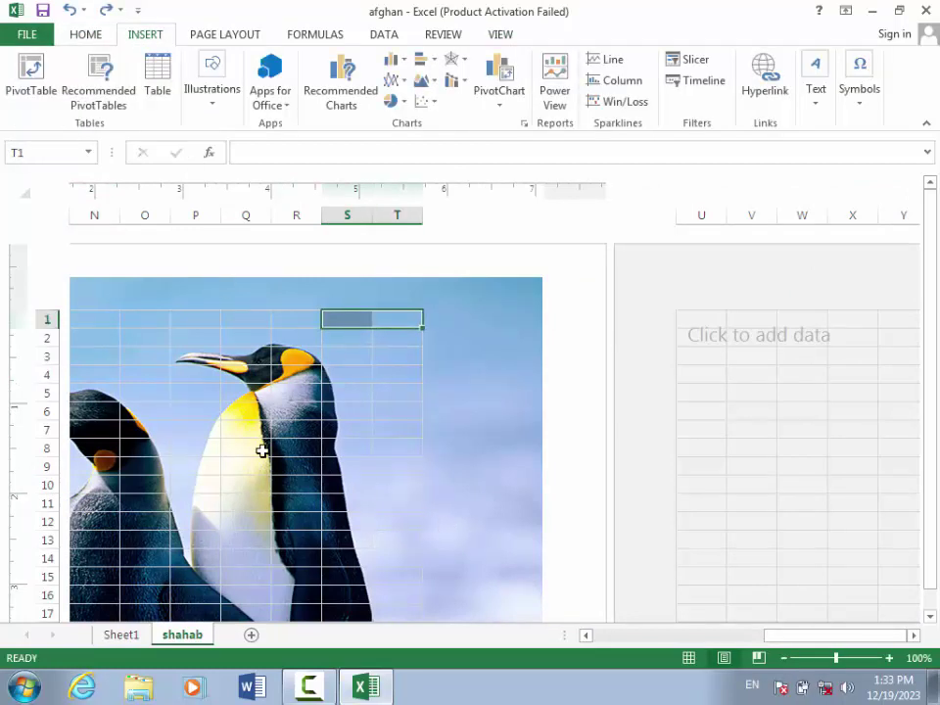
pyautogui.click(820, 98)
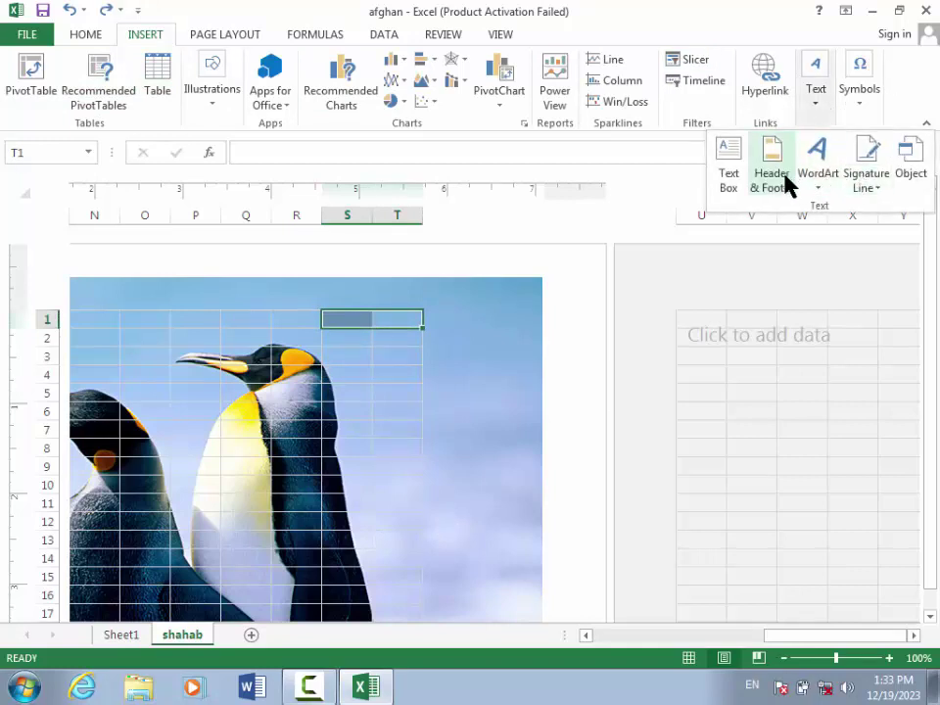
pyautogui.click(784, 174)
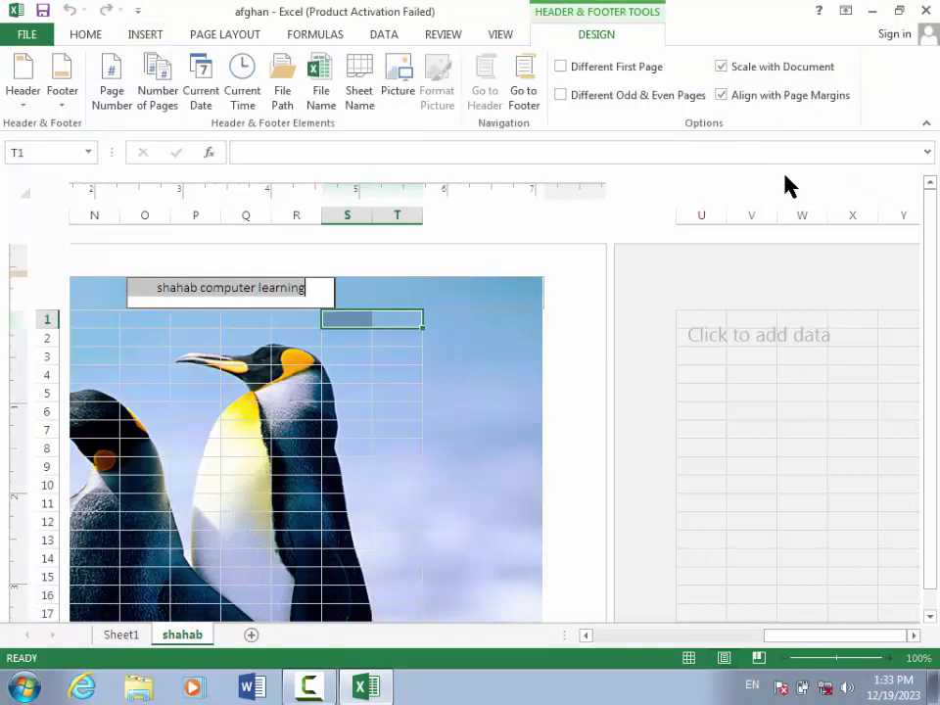
pyautogui.click(381, 315)
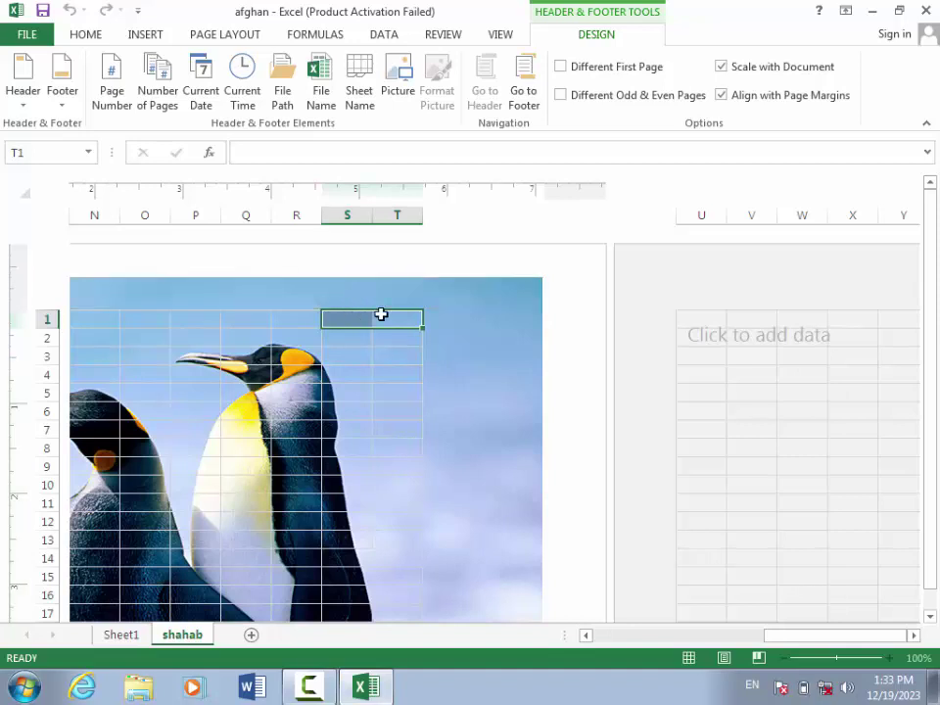
# Shrink the Penguins picture in the right header section by reducing its size in the picture formatting
pyautogui.click(285, 289)
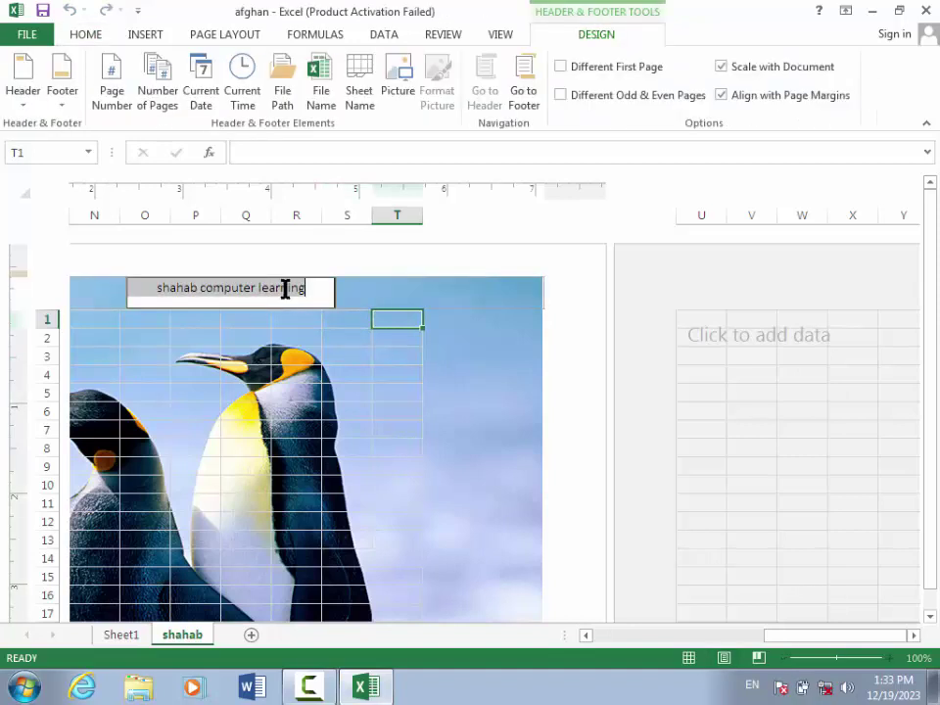
pyautogui.click(470, 294)
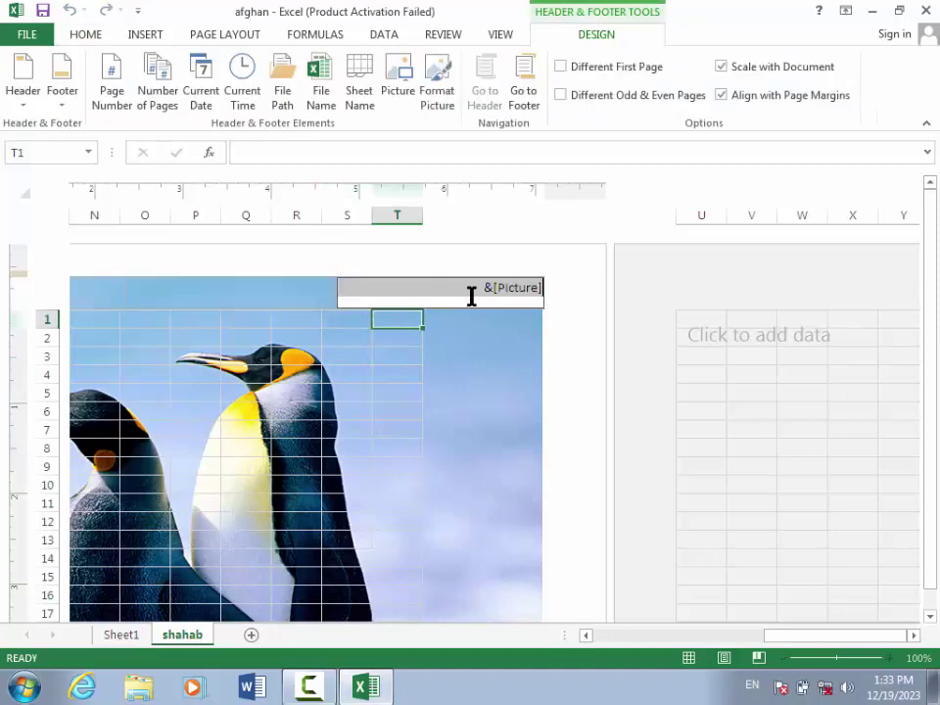
pyautogui.click(436, 112)
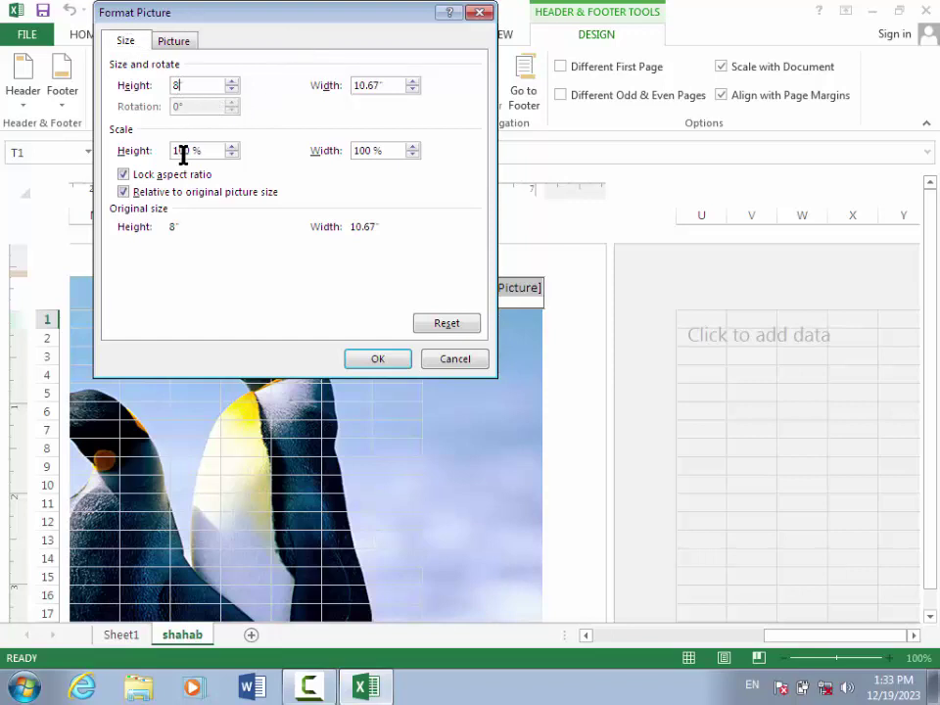
pyautogui.click(349, 84)
pyautogui.click(378, 360)
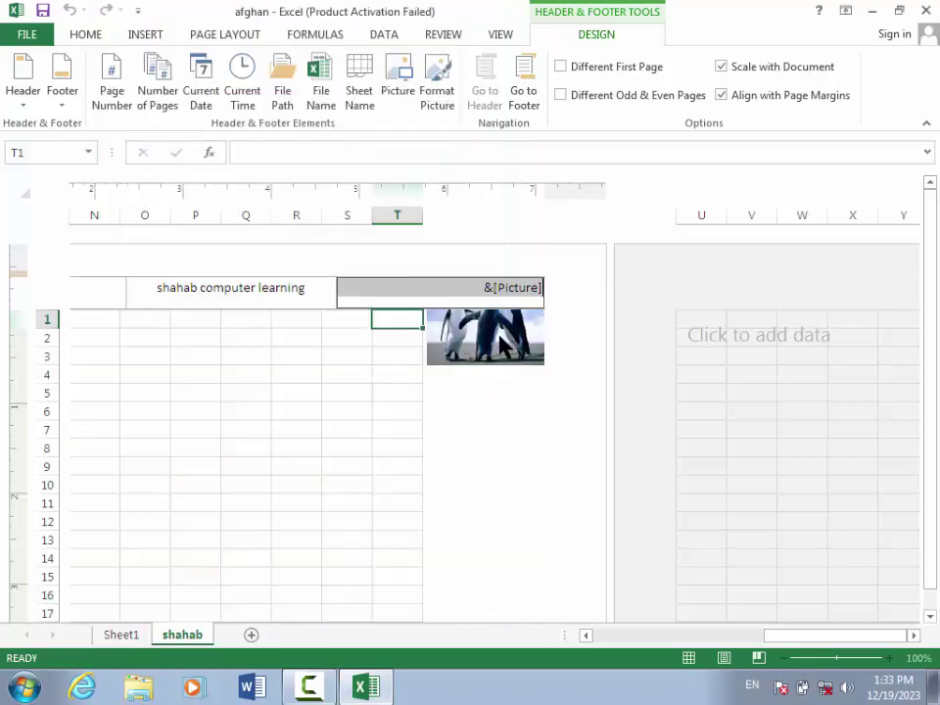
# Jump from the right header section to the page footer and return to the header
pyautogui.click(498, 288)
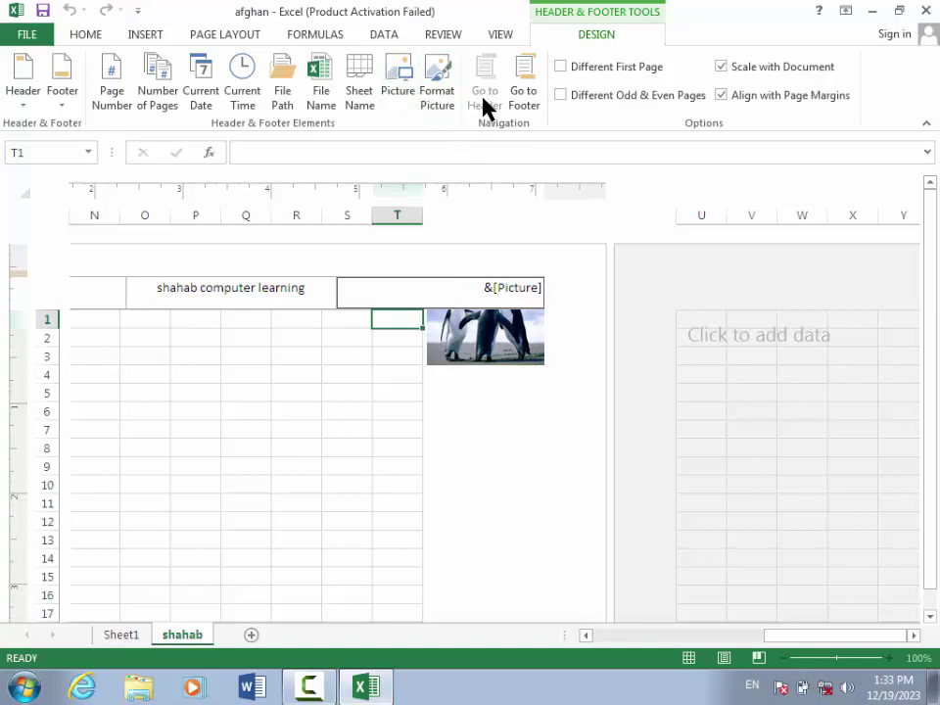
pyautogui.click(520, 98)
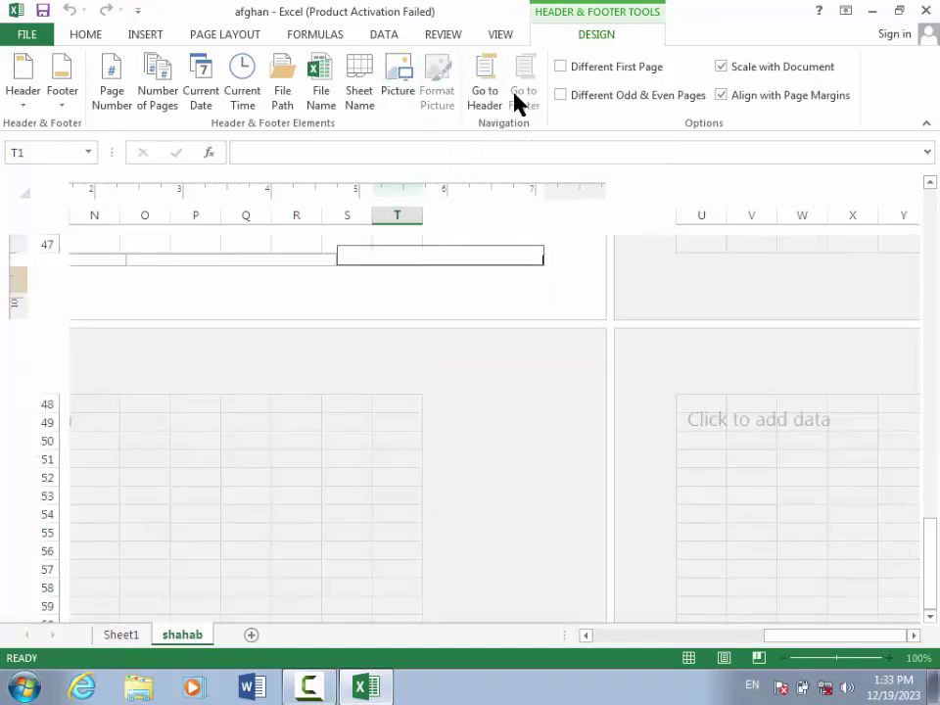
pyautogui.click(495, 98)
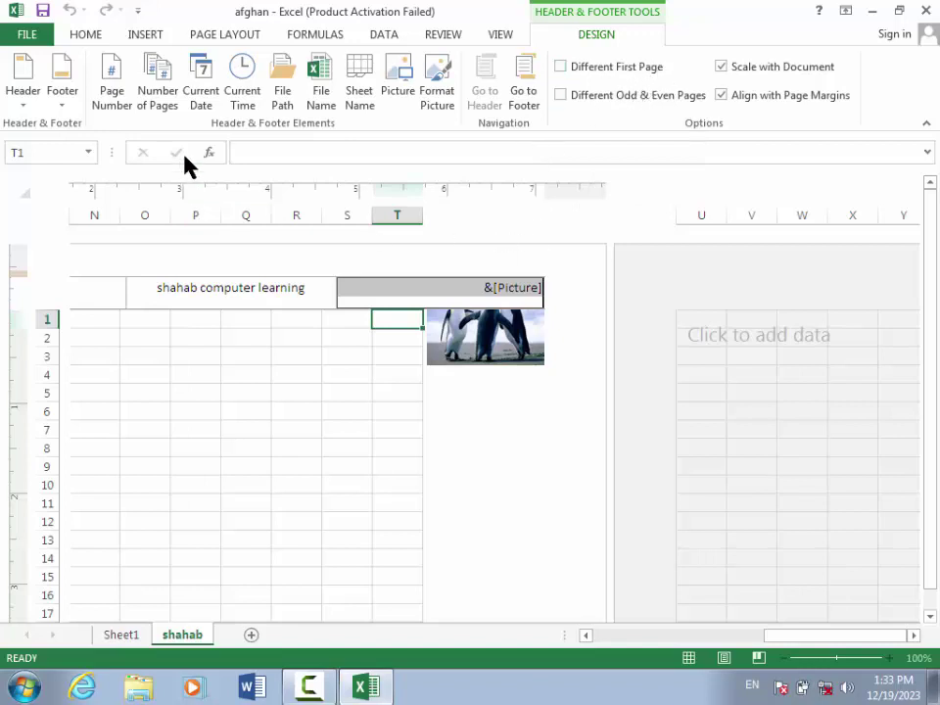
# Replace the picture in the right header section with the current time and check it outside editing mode
pyautogui.click(242, 93)
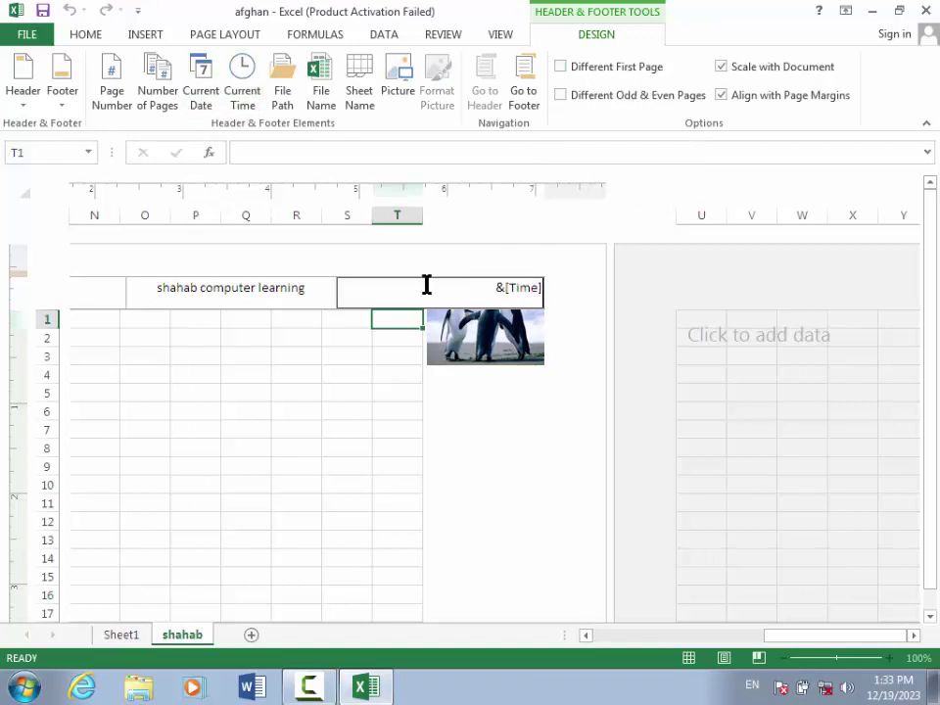
pyautogui.click(502, 350)
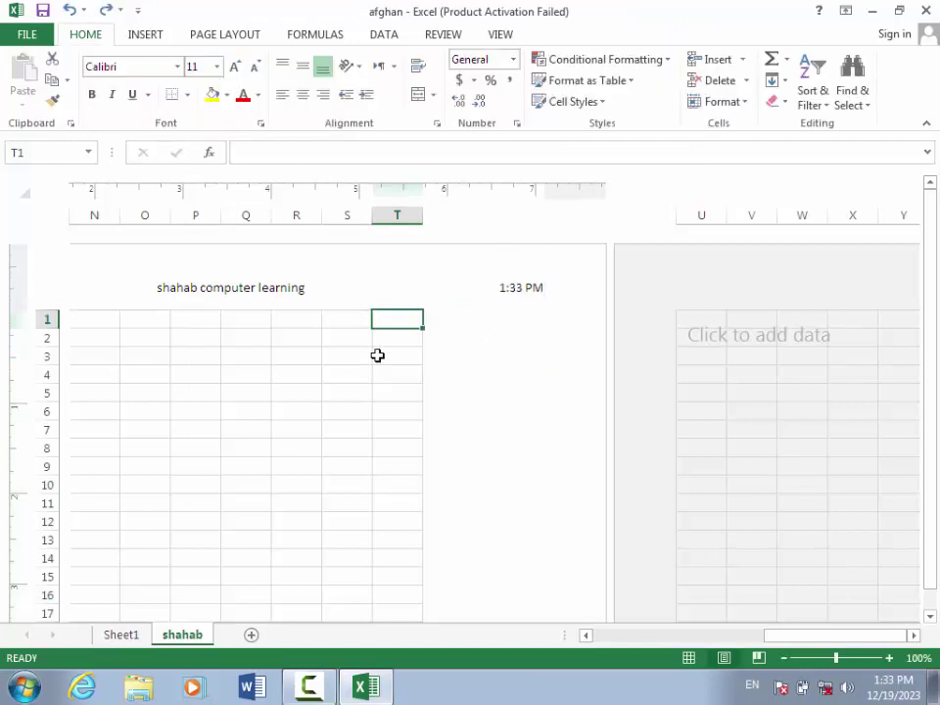
pyautogui.click(411, 299)
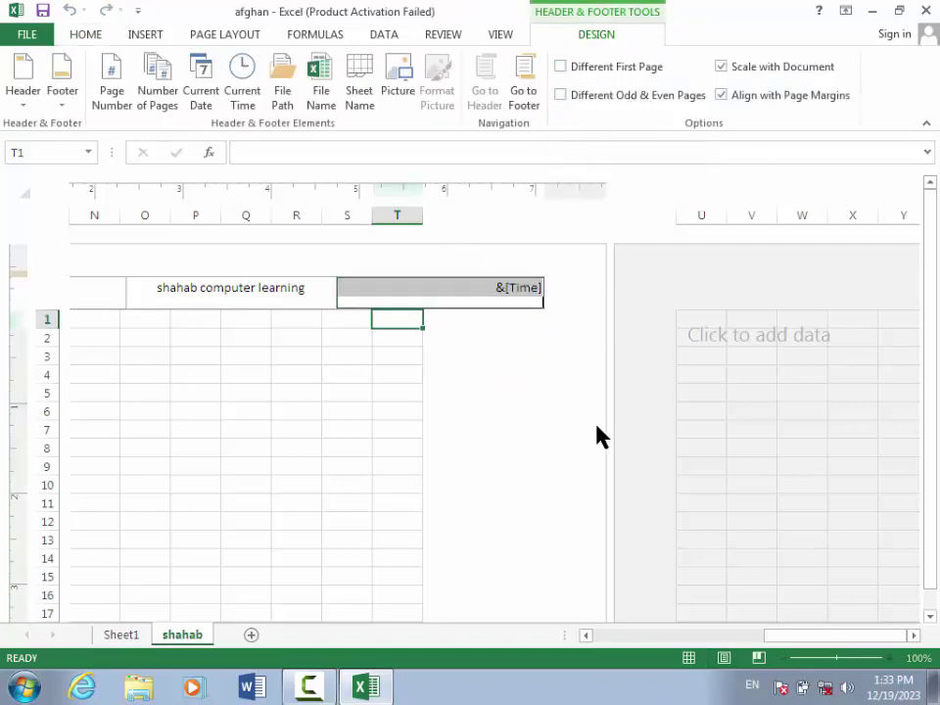
# Enable a different first page for the header and enter "afghan" in the first page's centre header section
pyautogui.moveTo(767, 636); pyautogui.dragTo(587, 657)
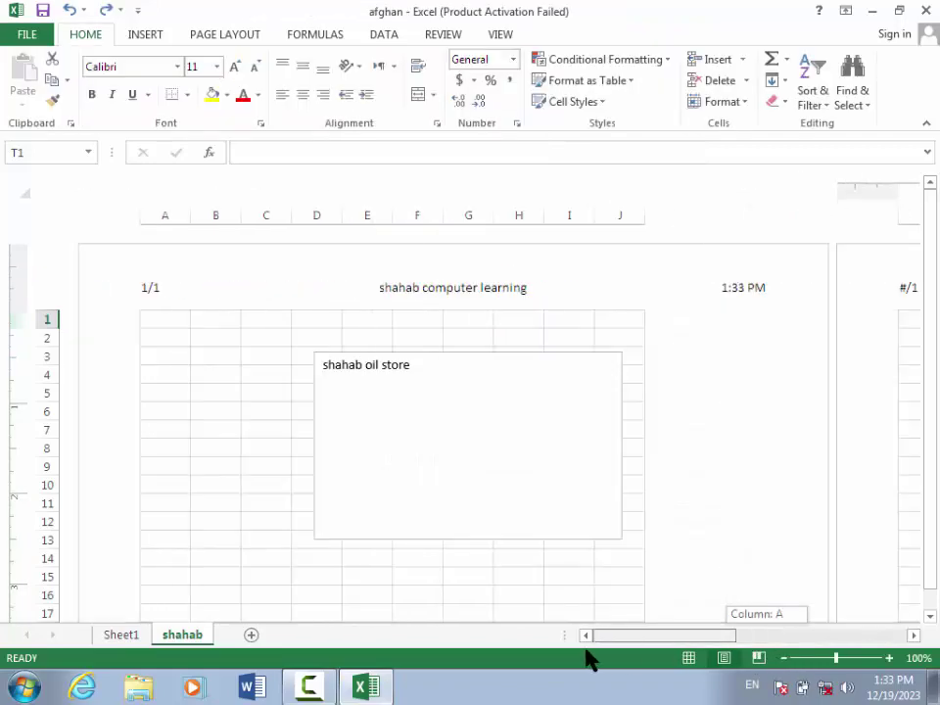
pyautogui.click(734, 291)
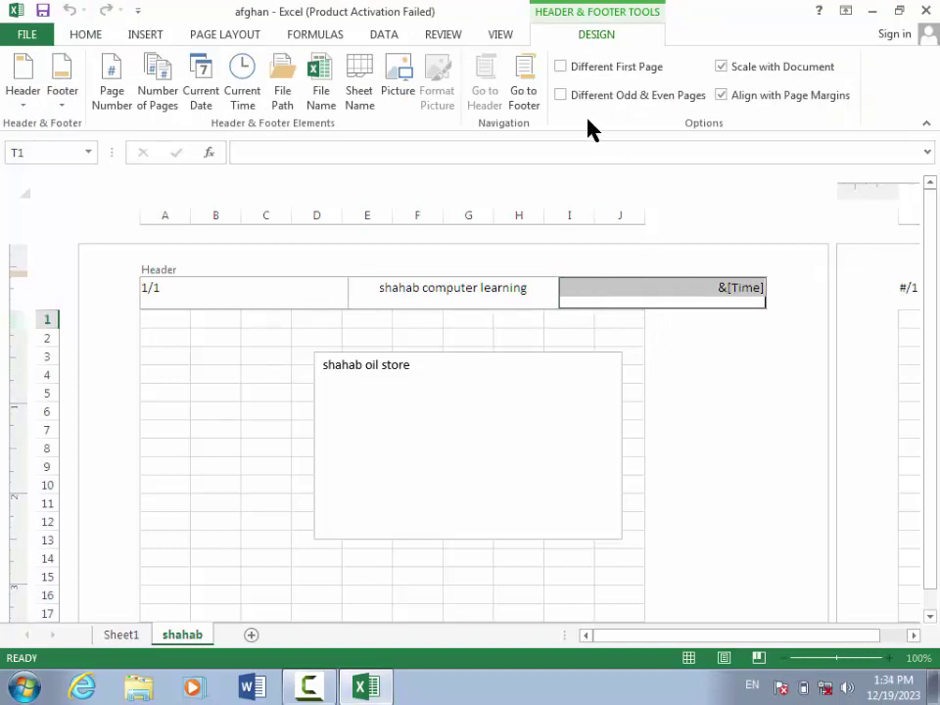
pyautogui.click(561, 66)
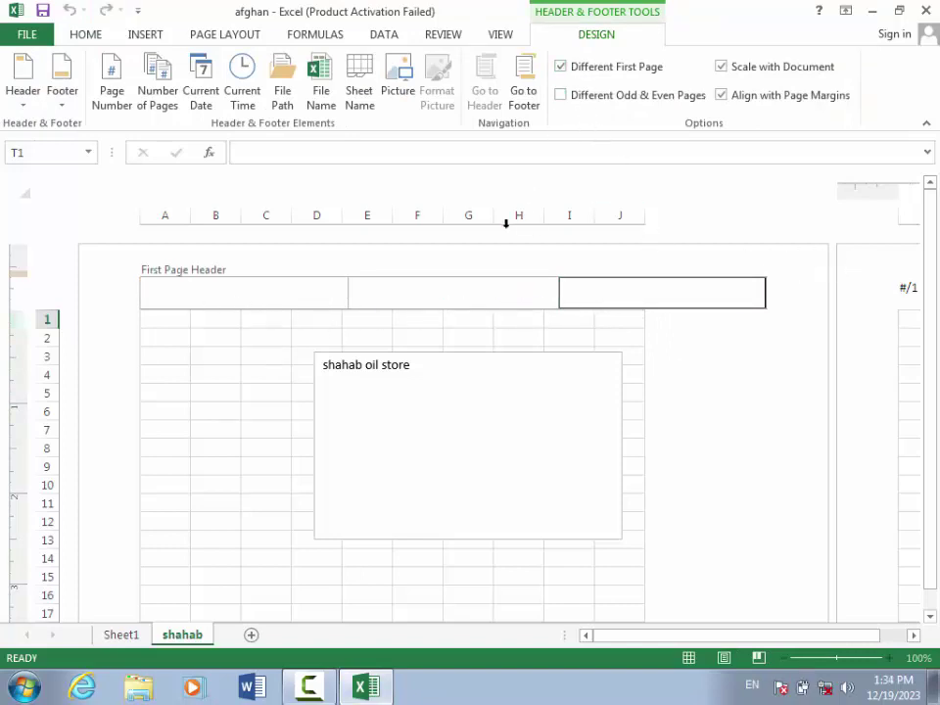
pyautogui.click(424, 304)
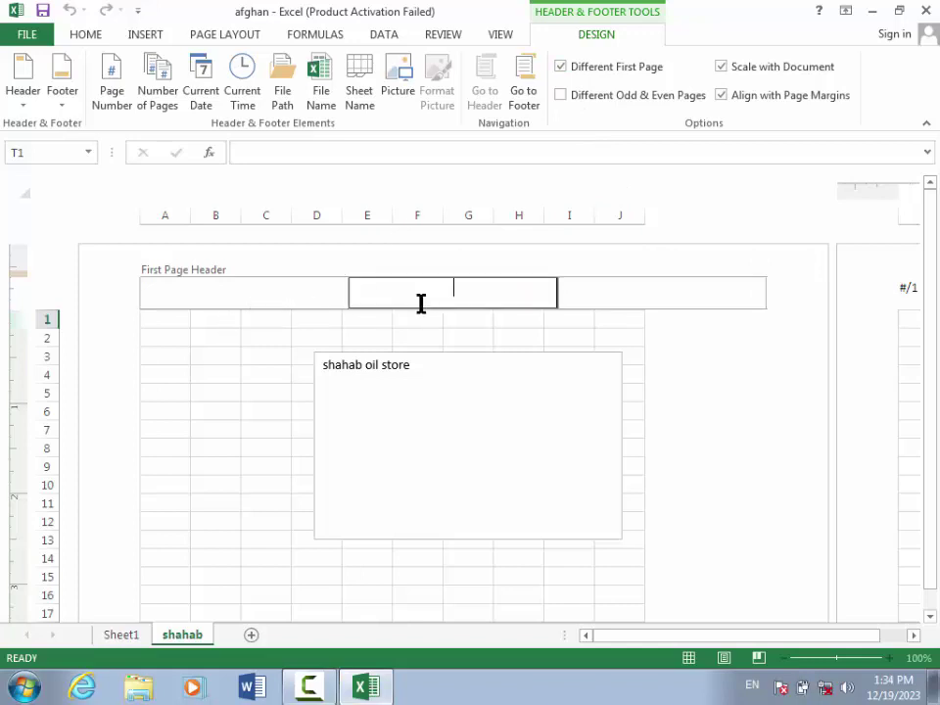
pyautogui.write('afghan')
# Add the file name to the first page's left header section and the sheet name to its right section, and leave header editing
pyautogui.click(306, 288)
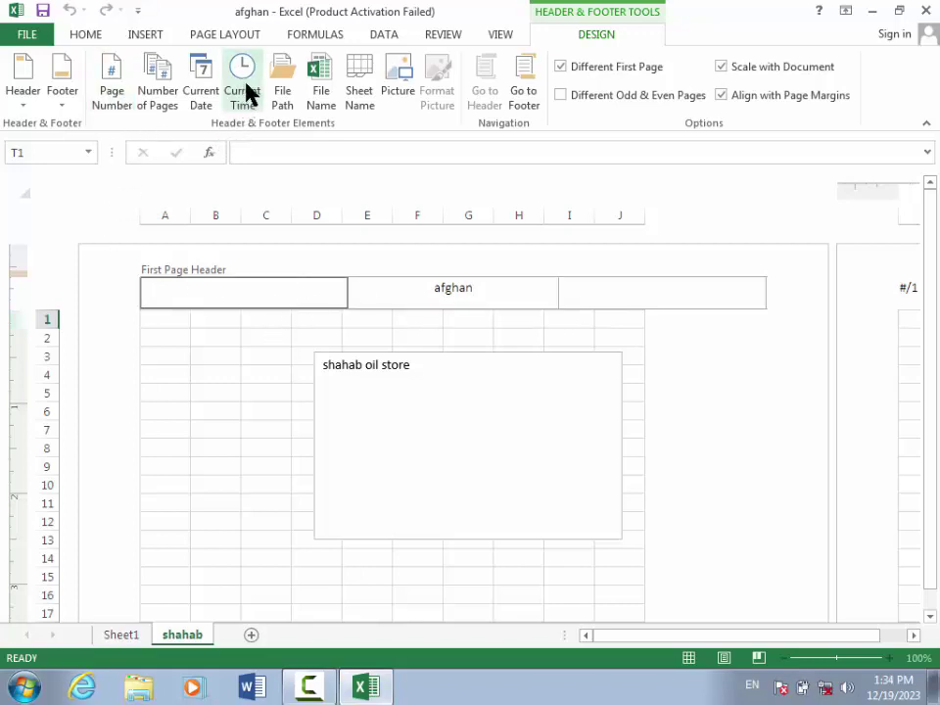
pyautogui.click(321, 98)
pyautogui.click(737, 297)
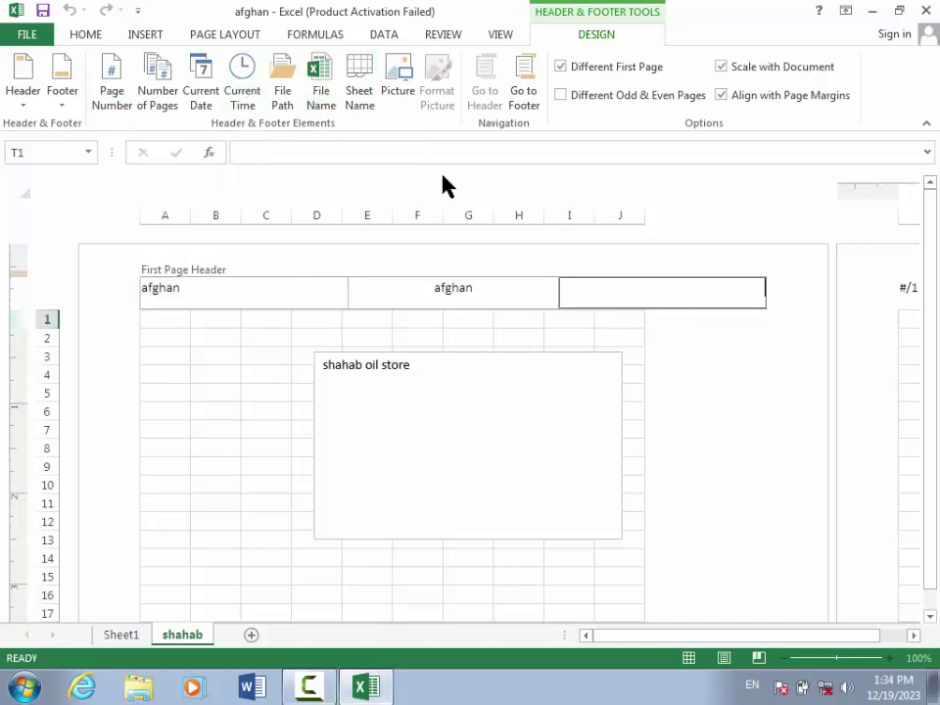
pyautogui.click(364, 102)
pyautogui.click(223, 486)
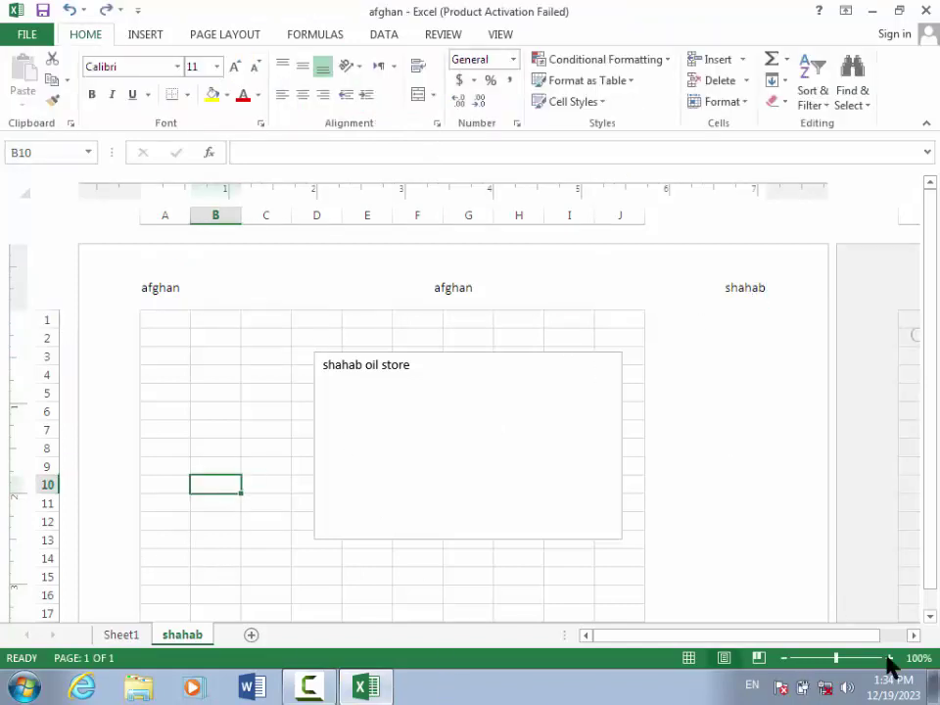
# Examine the centre and right header sections on the second page to compare them with the first page
pyautogui.moveTo(916, 635); pyautogui.dragTo(913, 636)
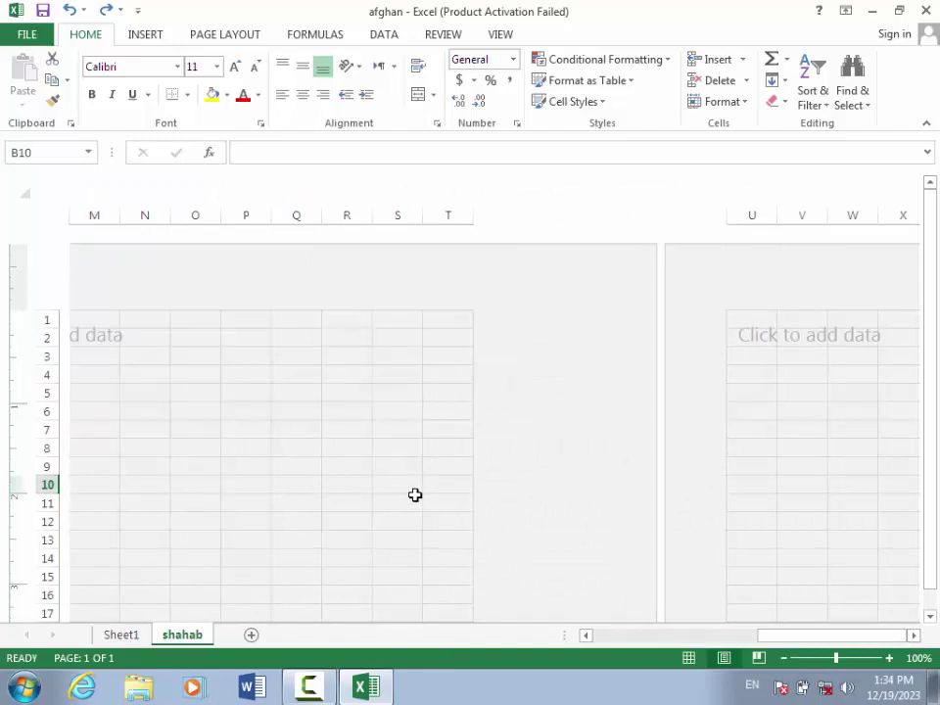
pyautogui.click(330, 288)
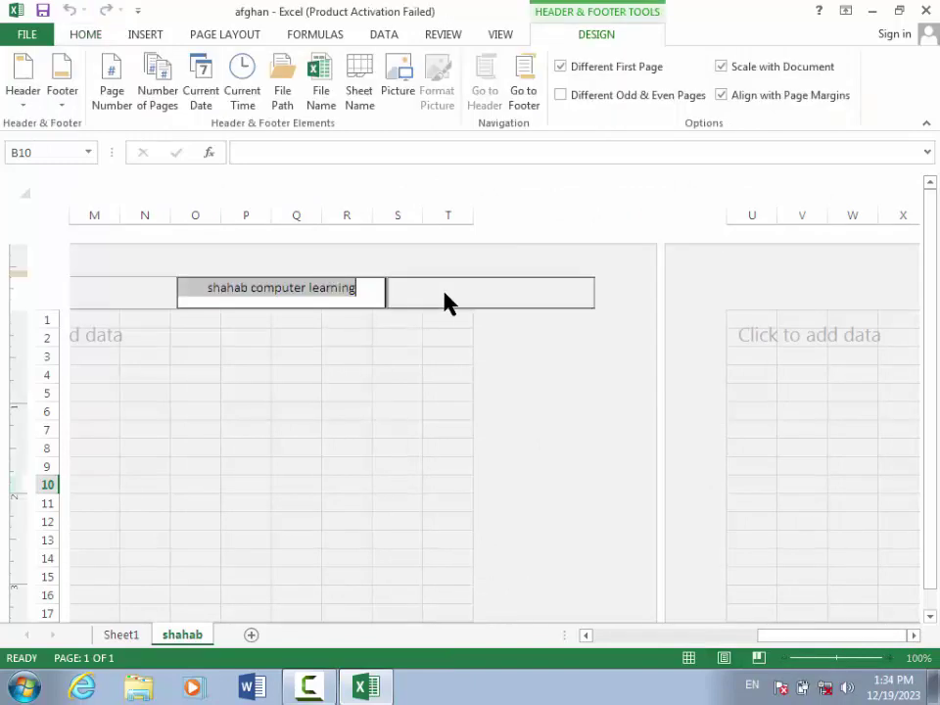
pyautogui.click(444, 298)
pyautogui.click(353, 360)
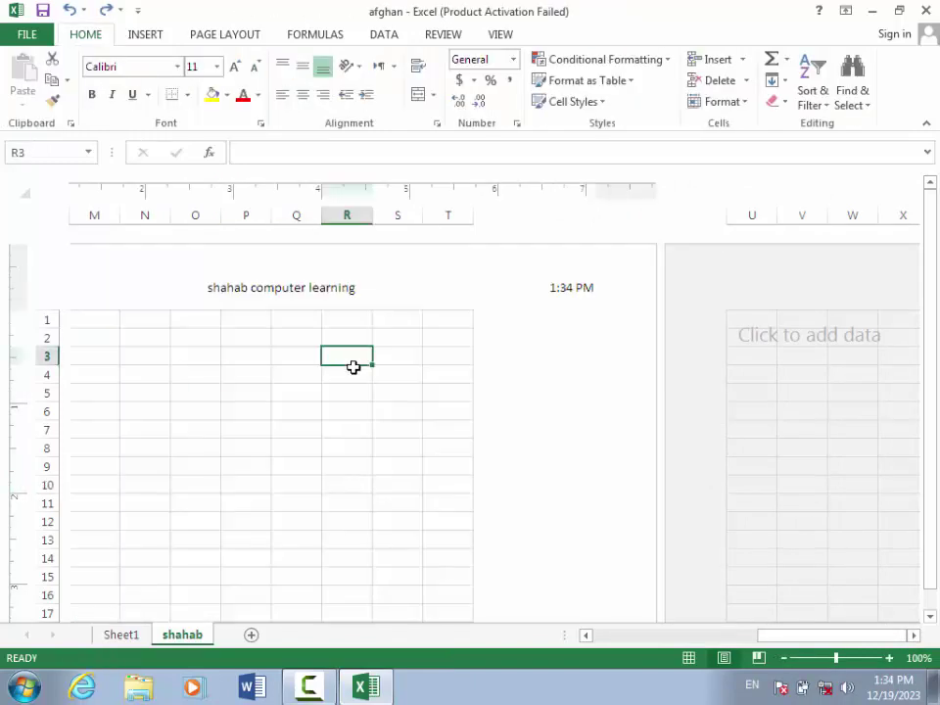
# Disable the different first page option for the header and enable different odd and even pages
pyautogui.moveTo(814, 634); pyautogui.dragTo(607, 641)
pyautogui.click(719, 284)
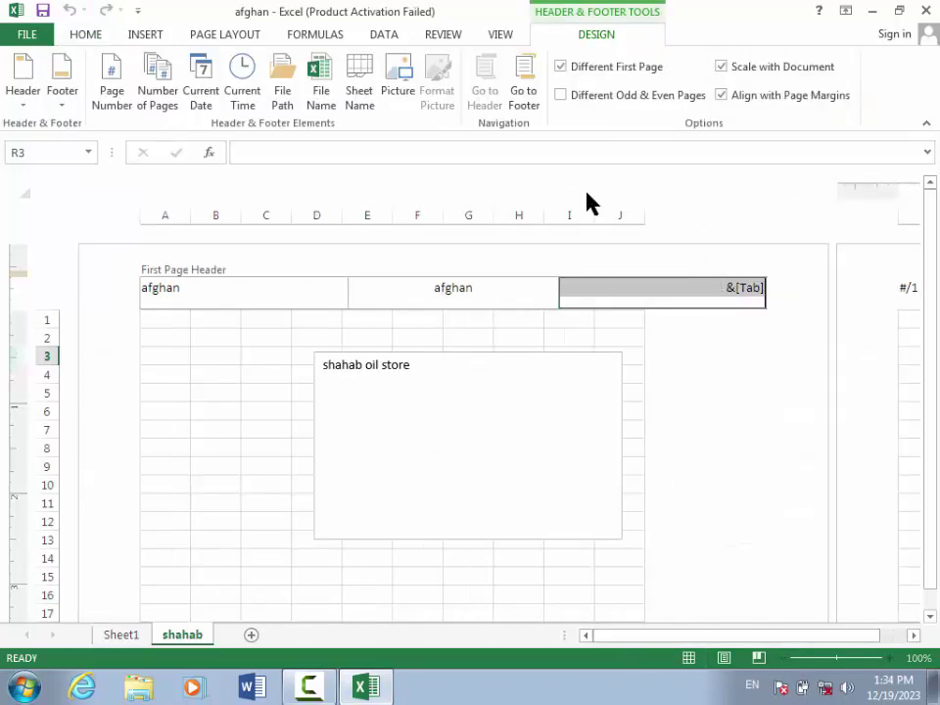
pyautogui.click(561, 66)
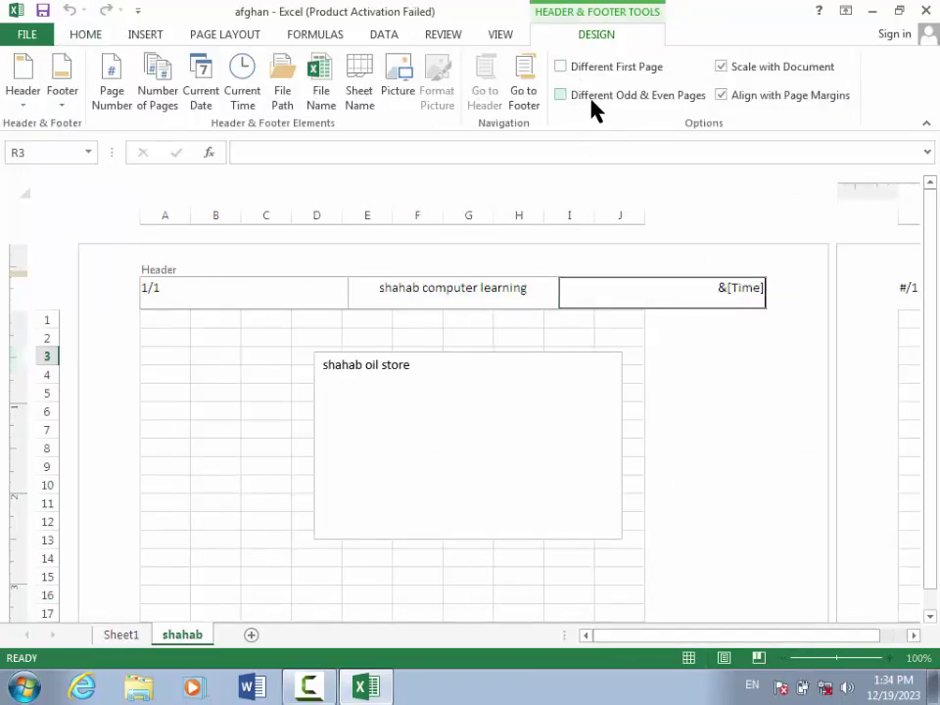
pyautogui.click(654, 101)
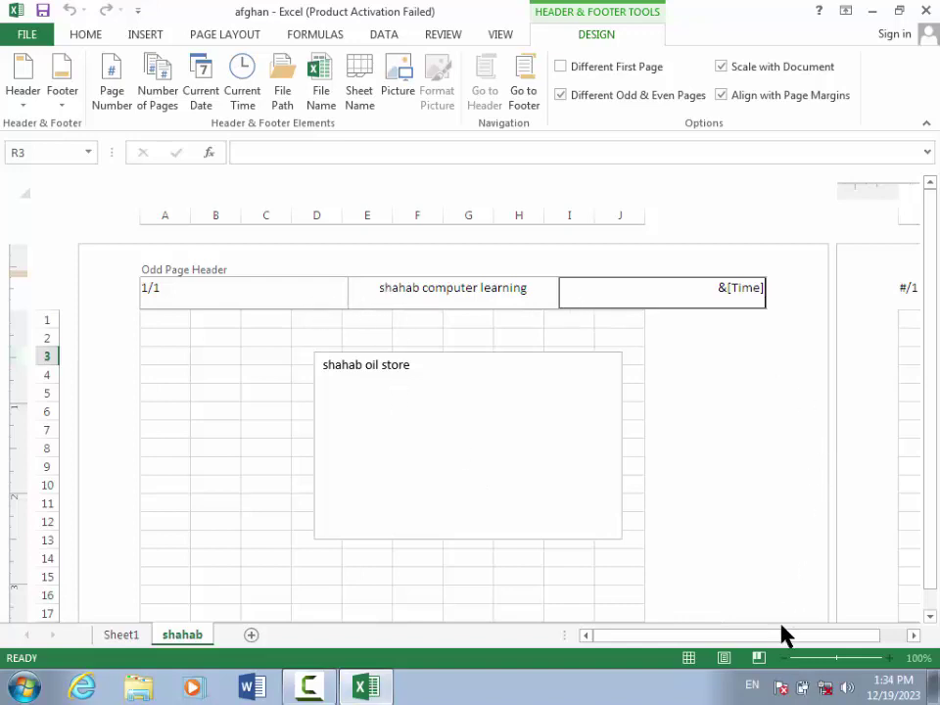
# Replace the page numbering in the second page's left header section with the current time, and leave header editing
pyautogui.moveTo(783, 635); pyautogui.dragTo(869, 627)
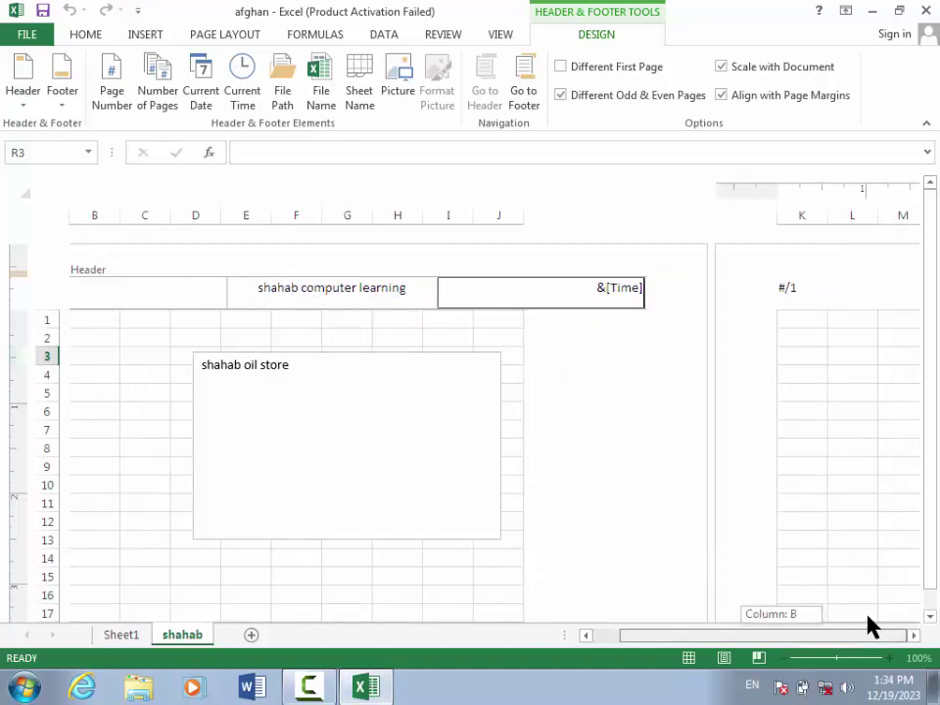
pyautogui.click(829, 290)
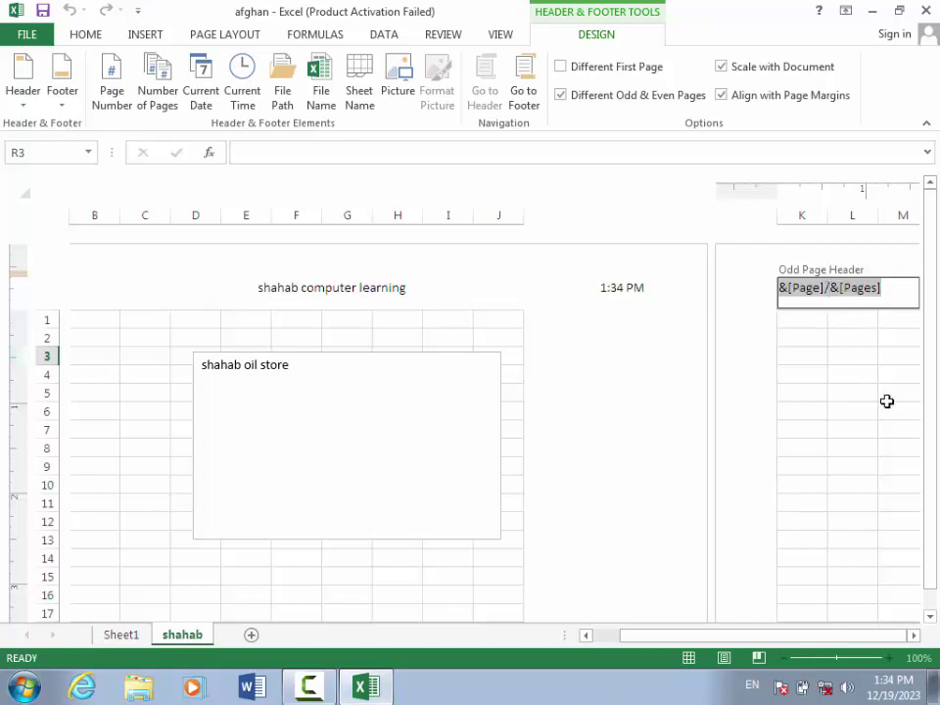
pyautogui.moveTo(783, 636); pyautogui.dragTo(891, 638)
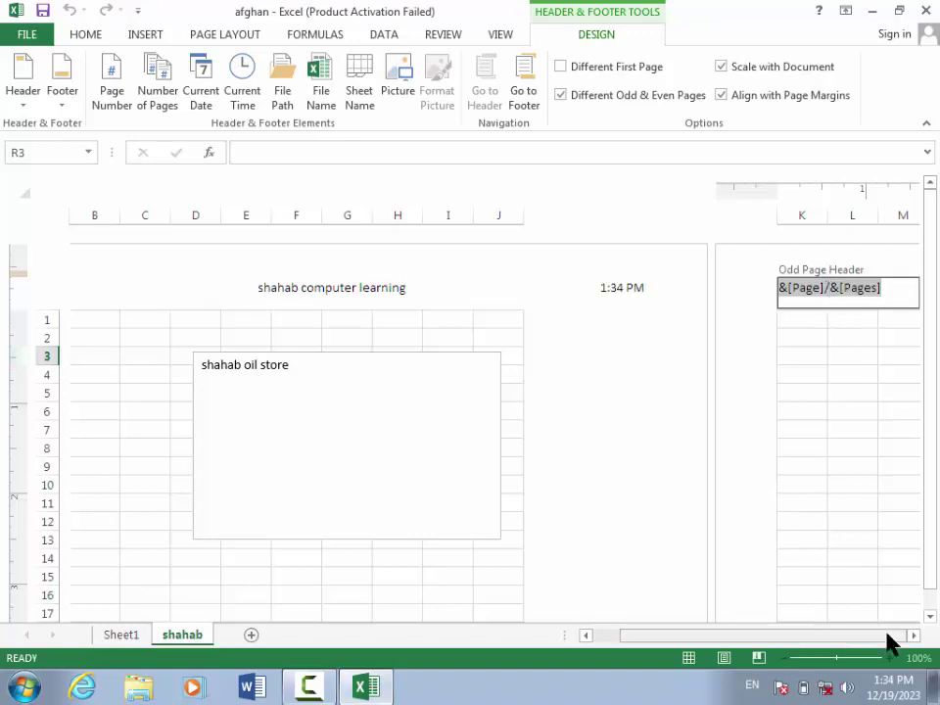
pyautogui.click(836, 483)
pyautogui.click(822, 288)
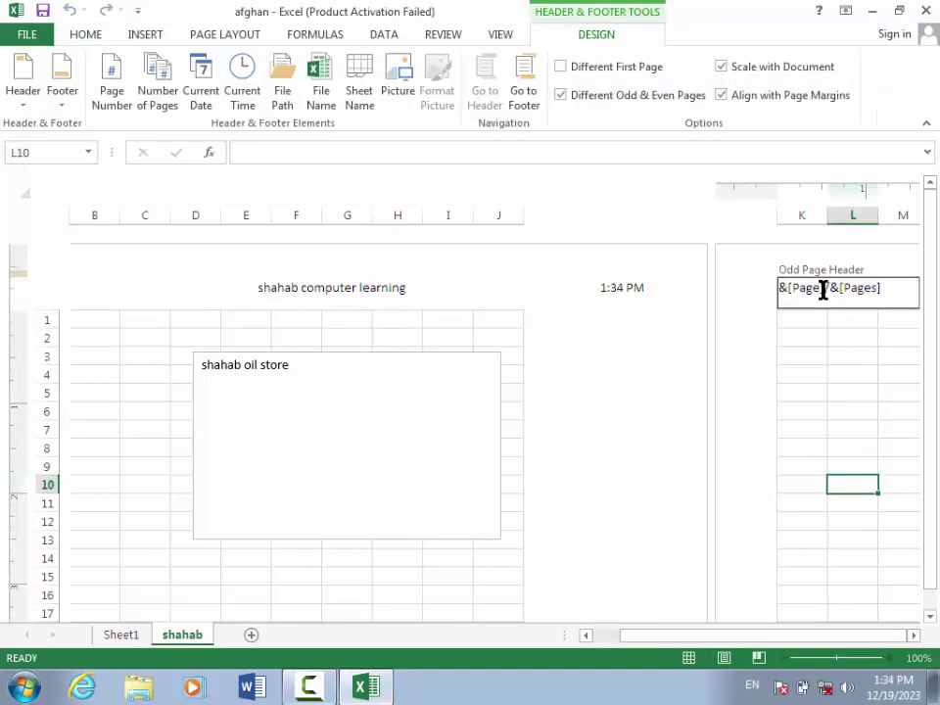
pyautogui.tripleClick(823, 288)
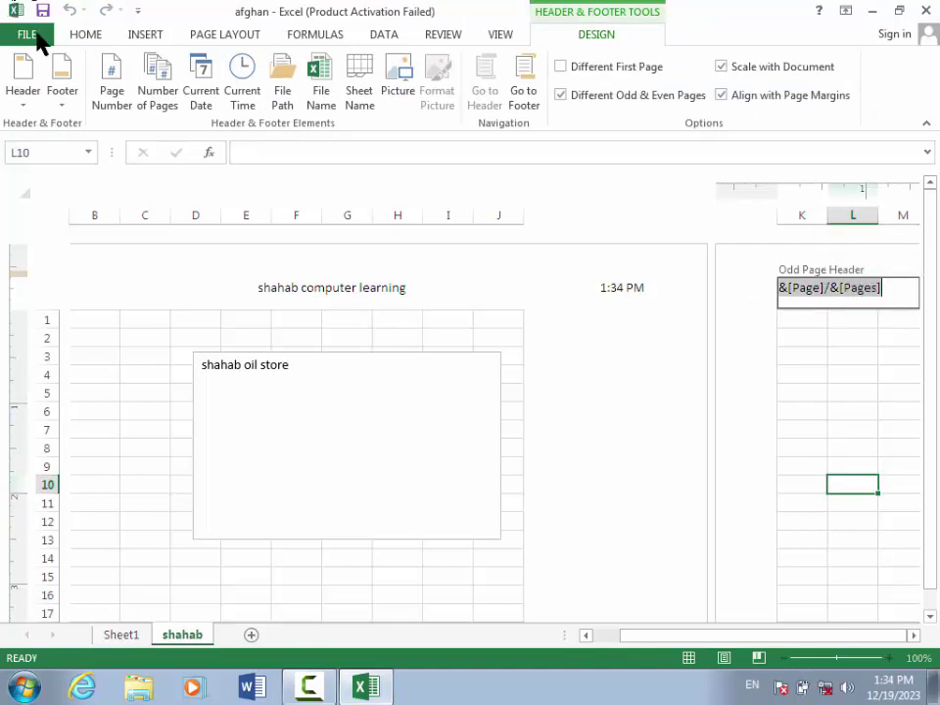
pyautogui.click(246, 106)
pyautogui.click(885, 575)
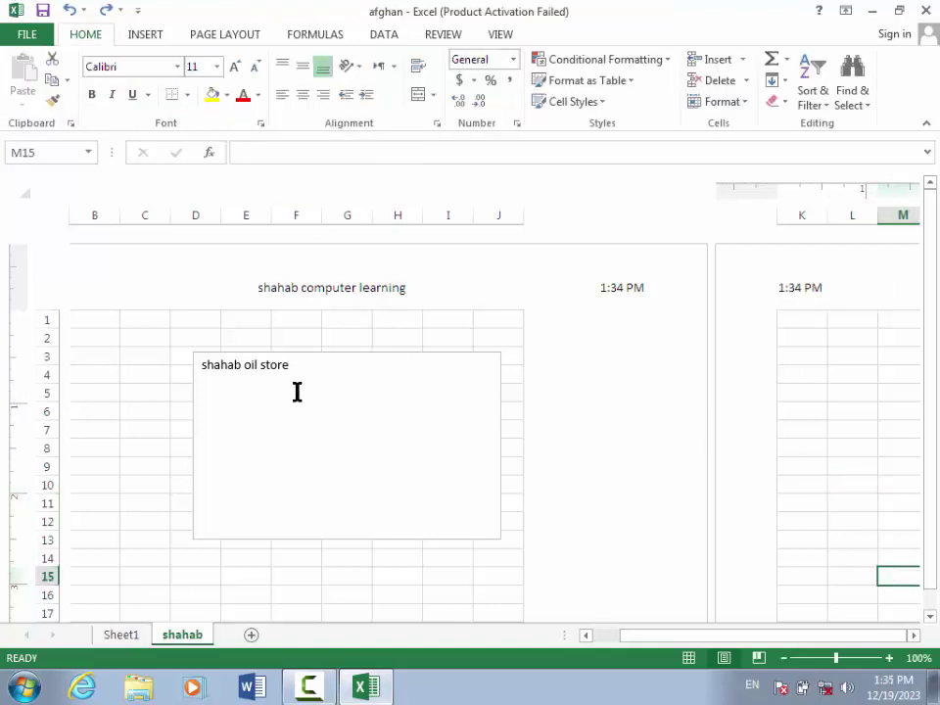
# Disable different odd and even pages from the first page's right header section
pyautogui.moveTo(679, 636); pyautogui.dragTo(562, 643)
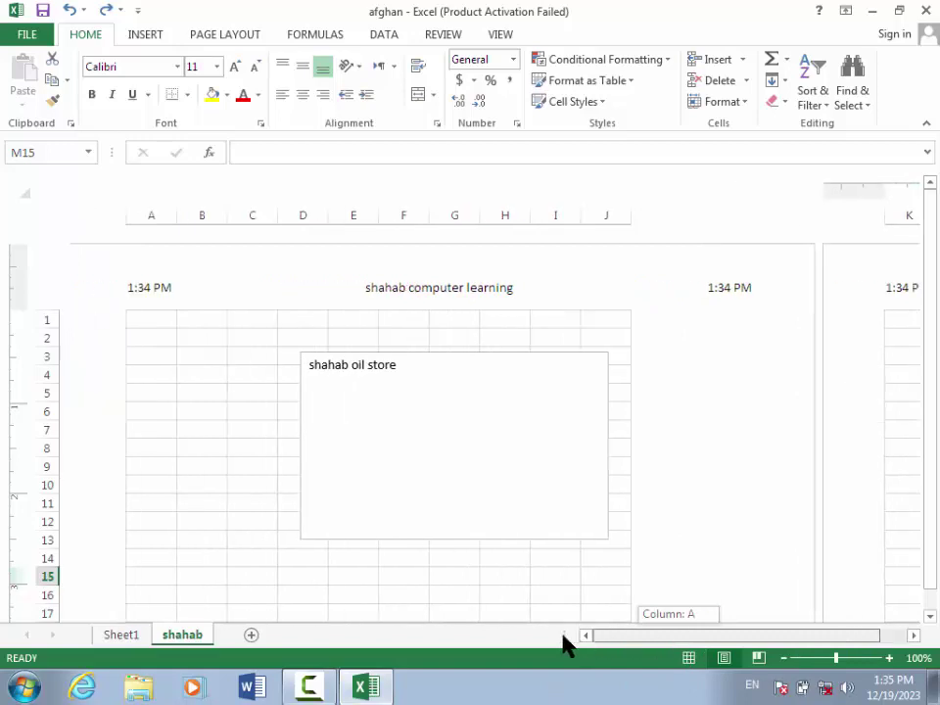
pyautogui.click(751, 282)
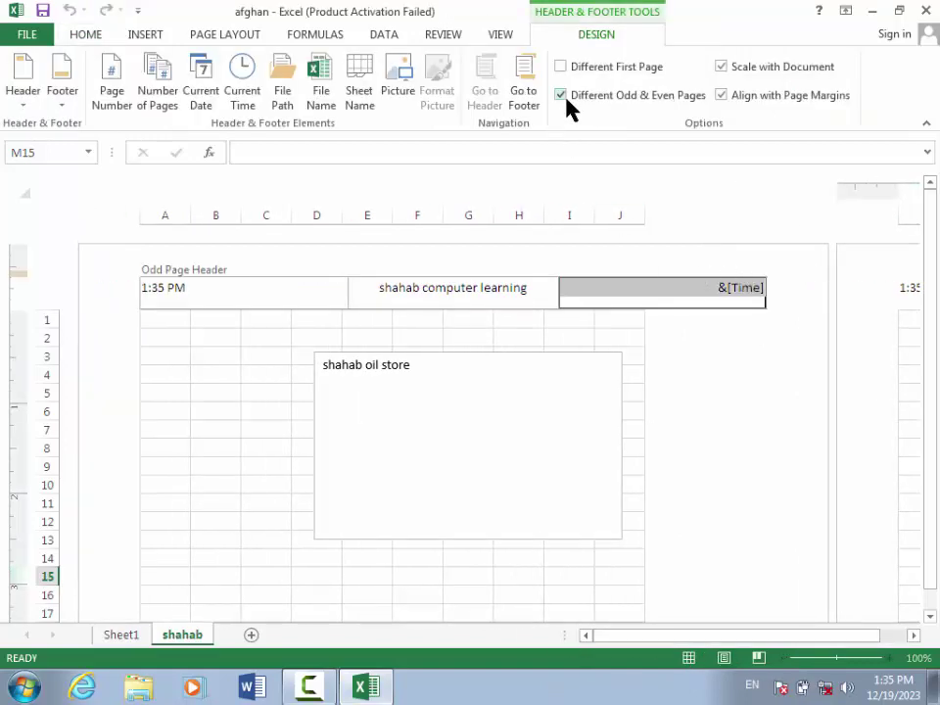
pyautogui.click(567, 101)
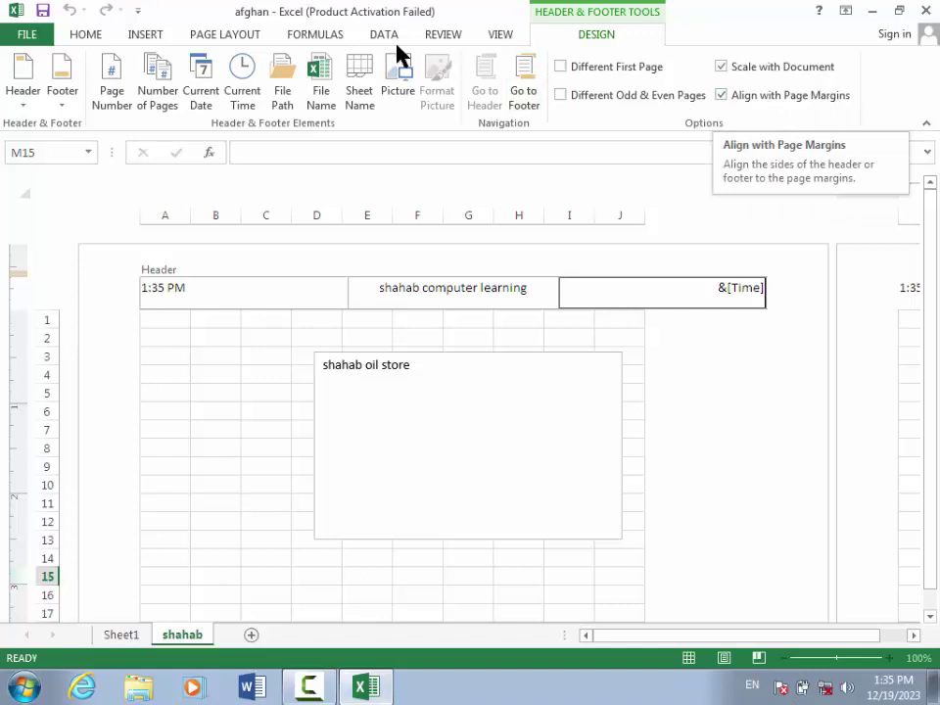
# Leave header editing and select cell B4 on the first page, with the insert commands at hand
pyautogui.click(209, 35)
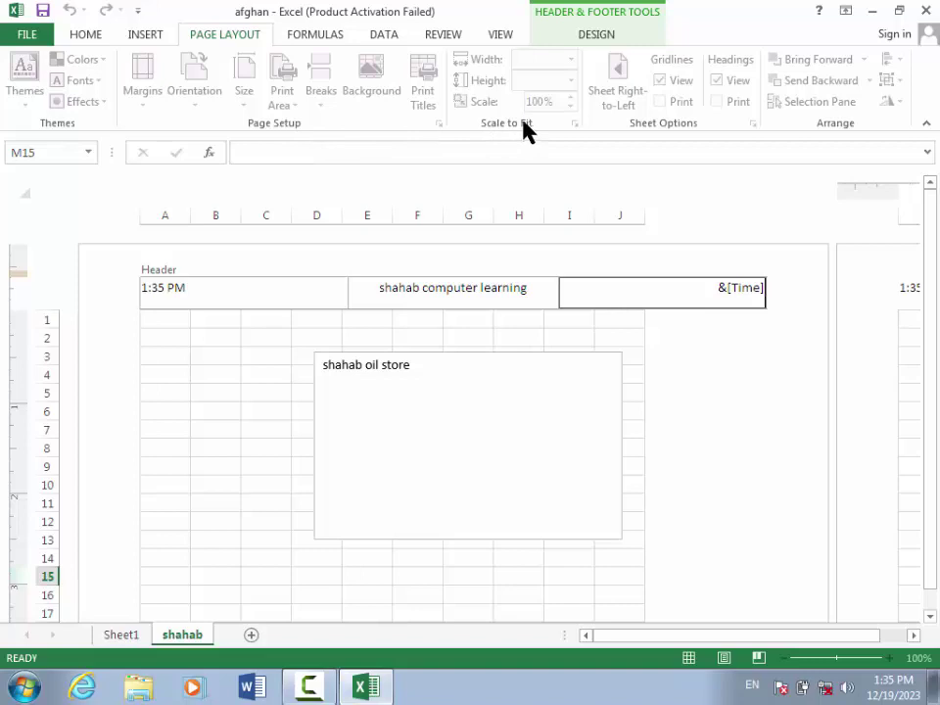
pyautogui.click(586, 40)
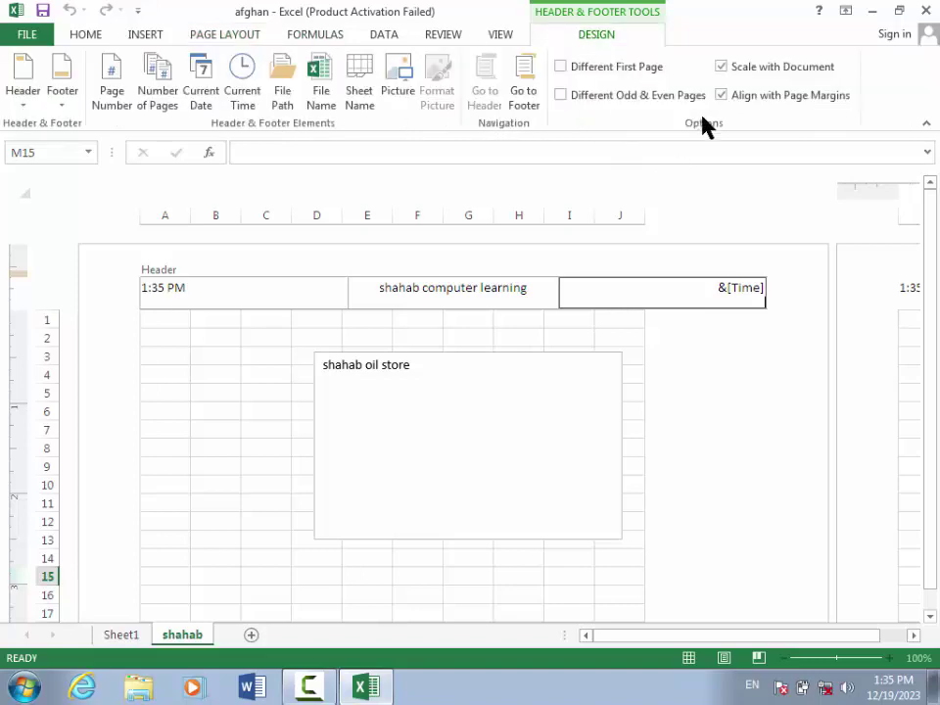
pyautogui.click(145, 36)
pyautogui.click(238, 370)
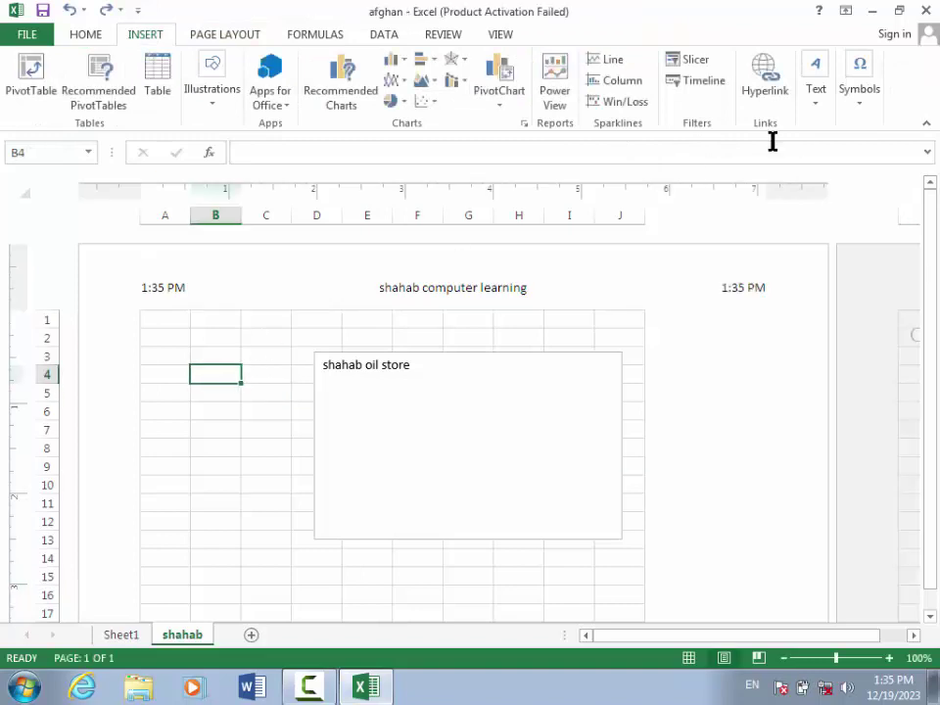
# Insert WordArt on the shahab sheet using the blue style in the third row of styles, and reselect cell B4
pyautogui.click(820, 91)
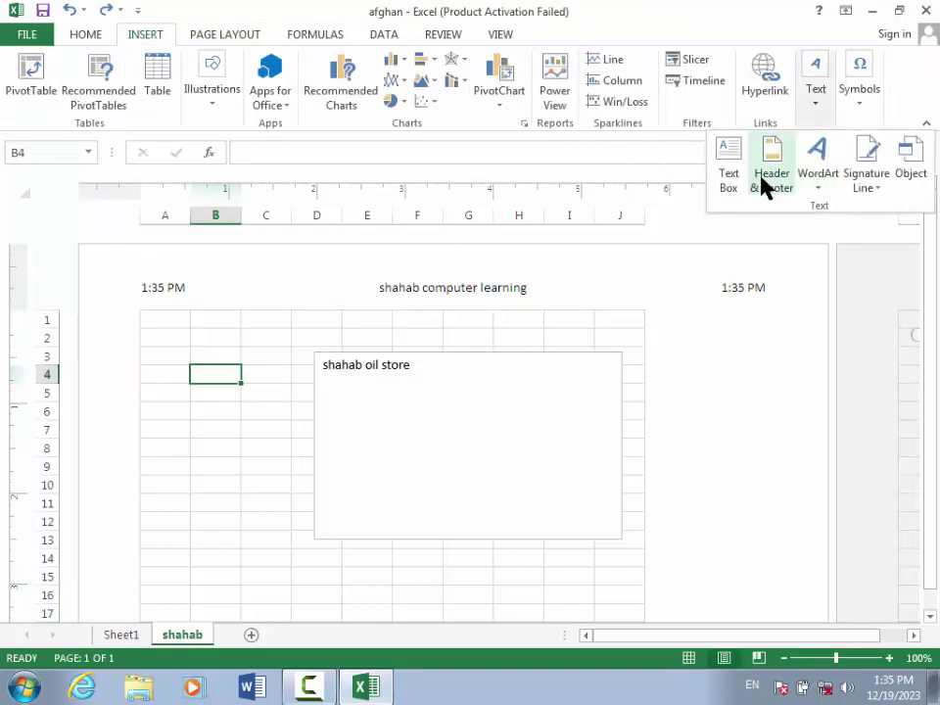
pyautogui.click(825, 178)
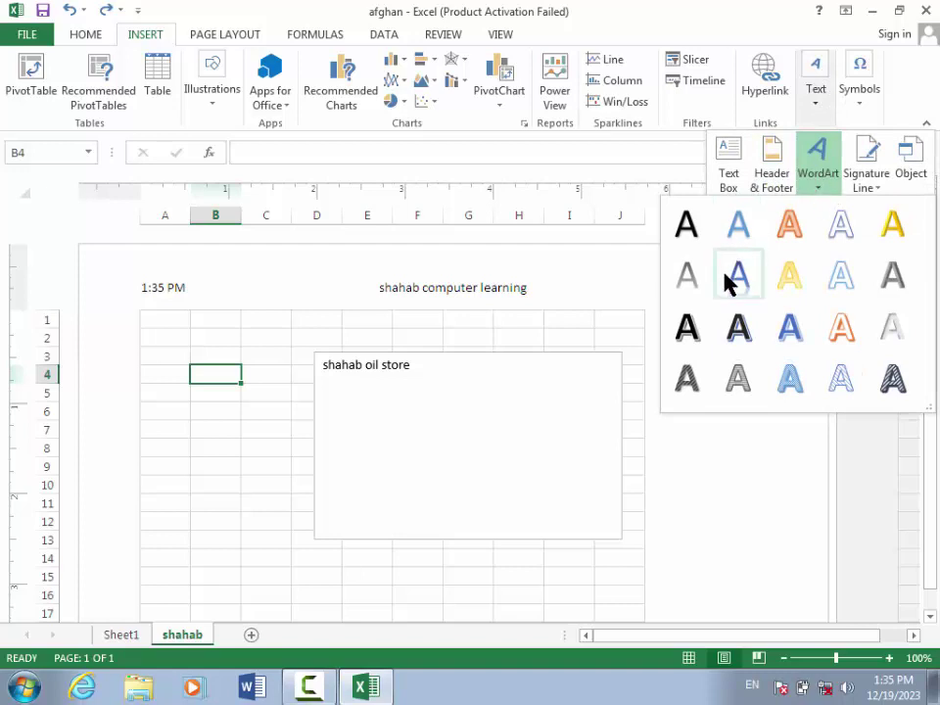
pyautogui.click(790, 331)
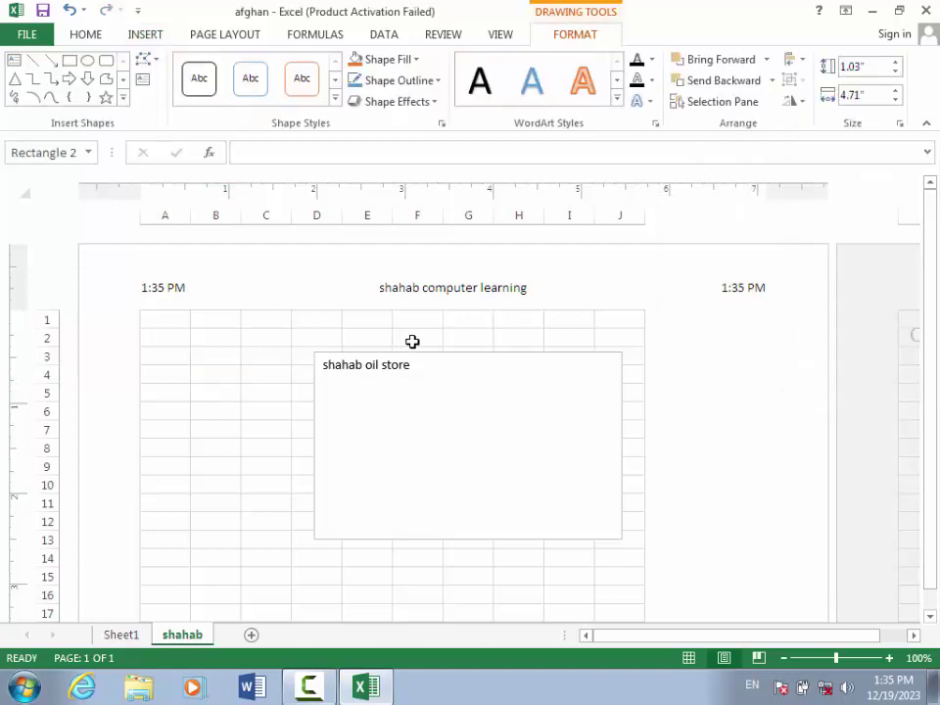
pyautogui.moveTo(412, 340); pyautogui.dragTo(415, 388)
pyautogui.click(223, 372)
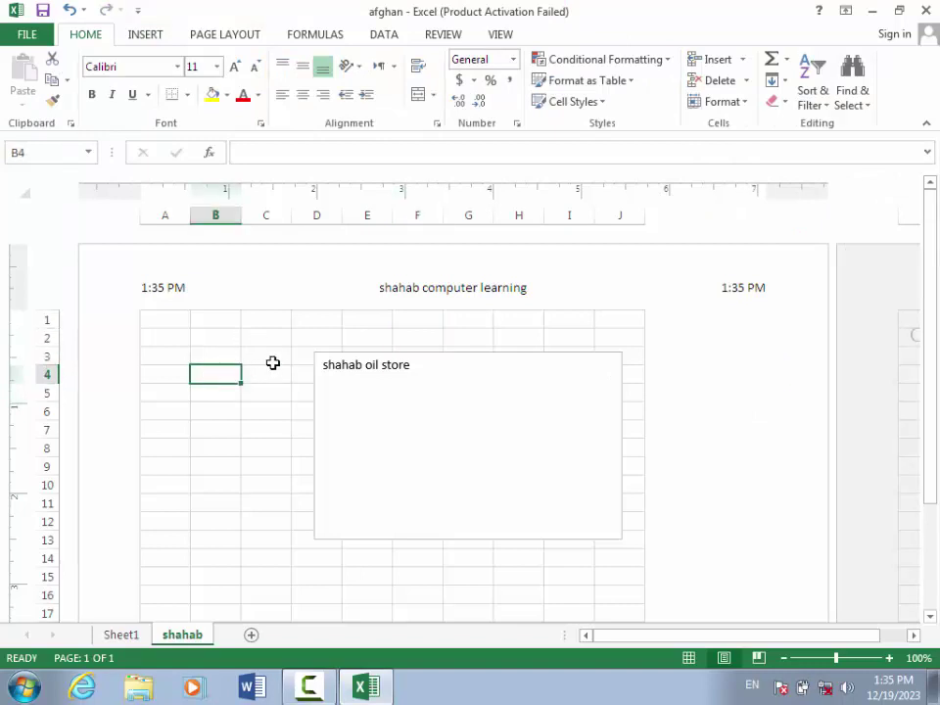
# Add a new worksheet and insert WordArt on it in the orange outlined style from the first row
pyautogui.click(250, 635)
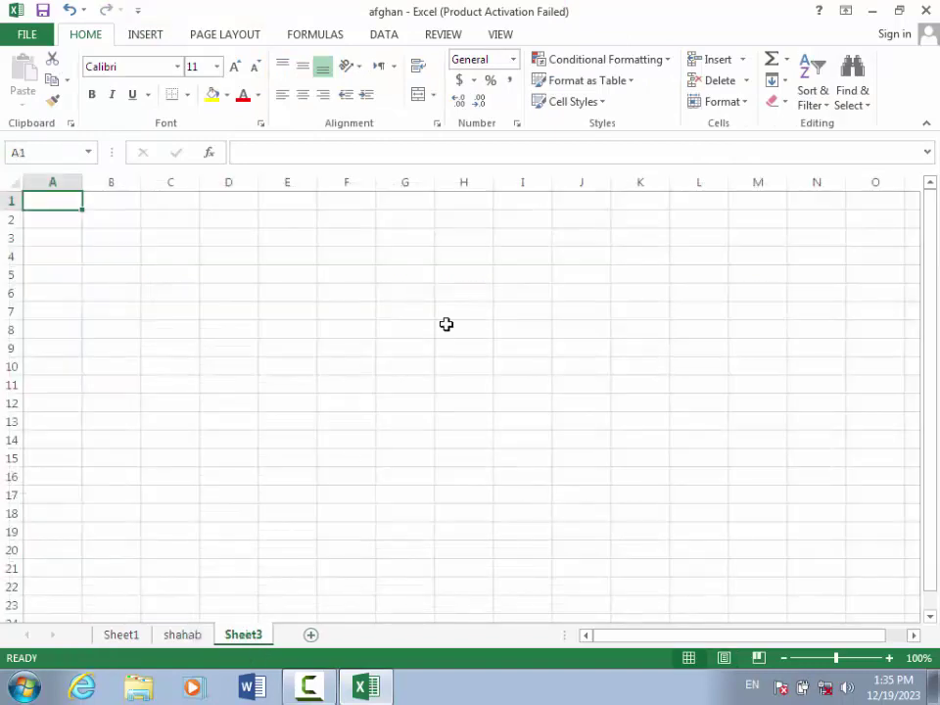
pyautogui.click(441, 311)
pyautogui.click(147, 34)
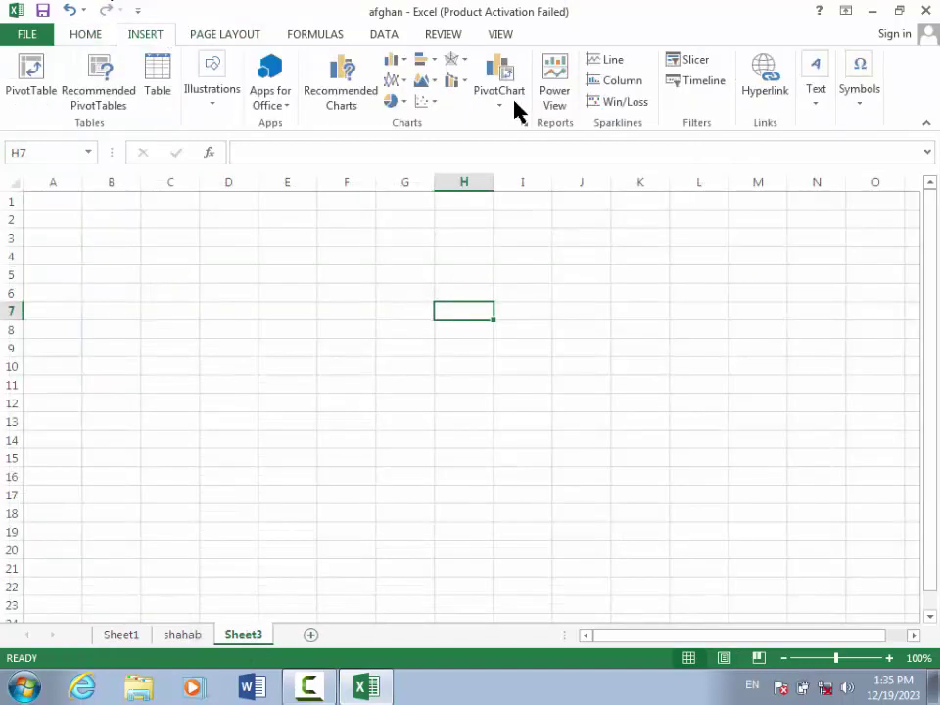
pyautogui.click(820, 106)
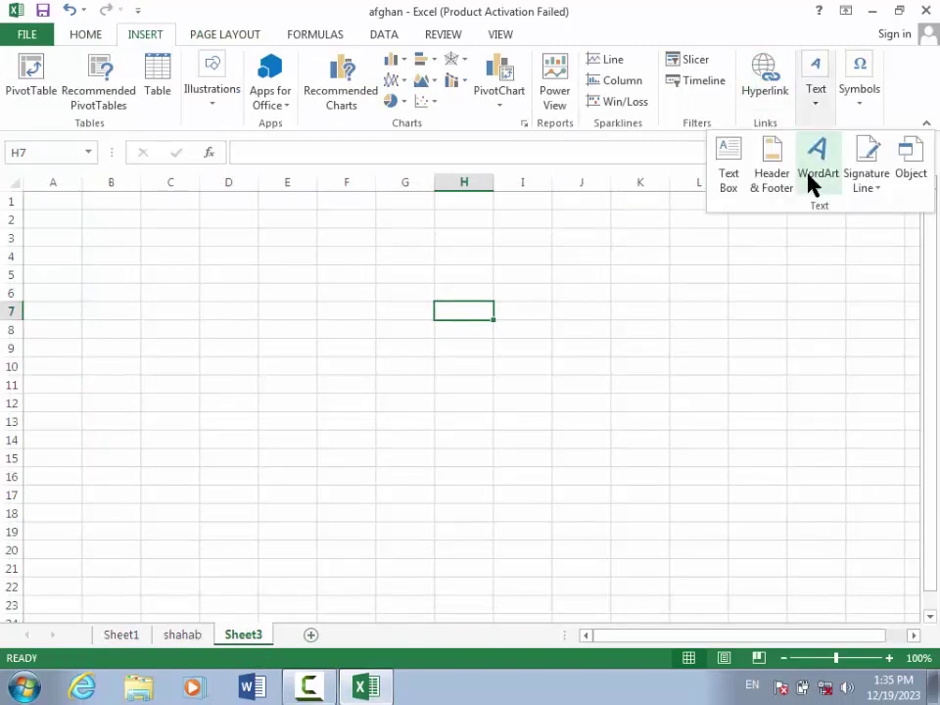
pyautogui.click(810, 184)
pyautogui.click(782, 225)
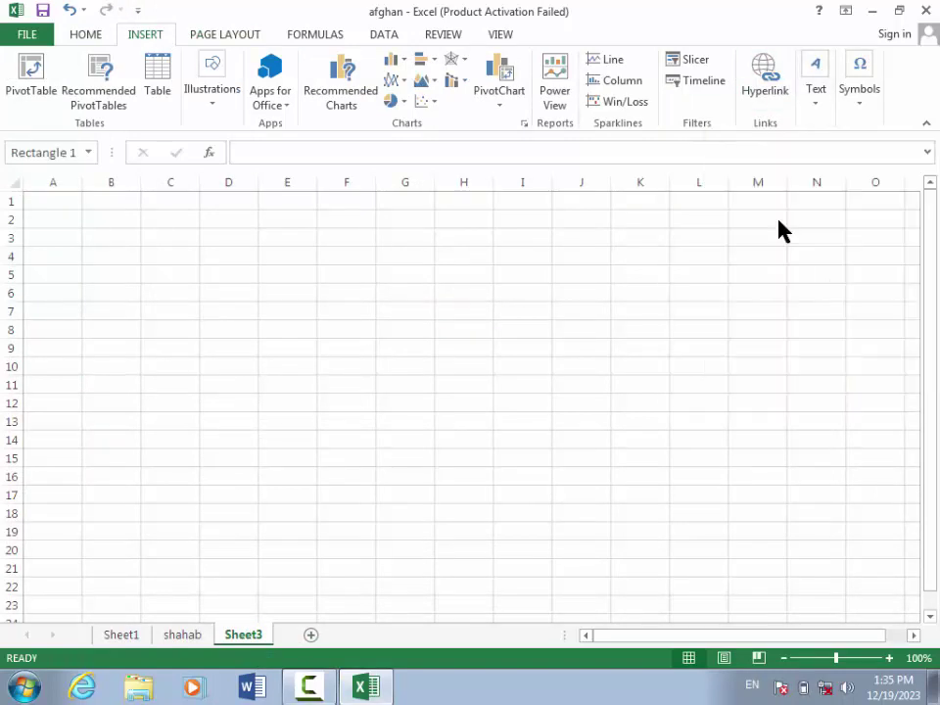
pyautogui.click(433, 417)
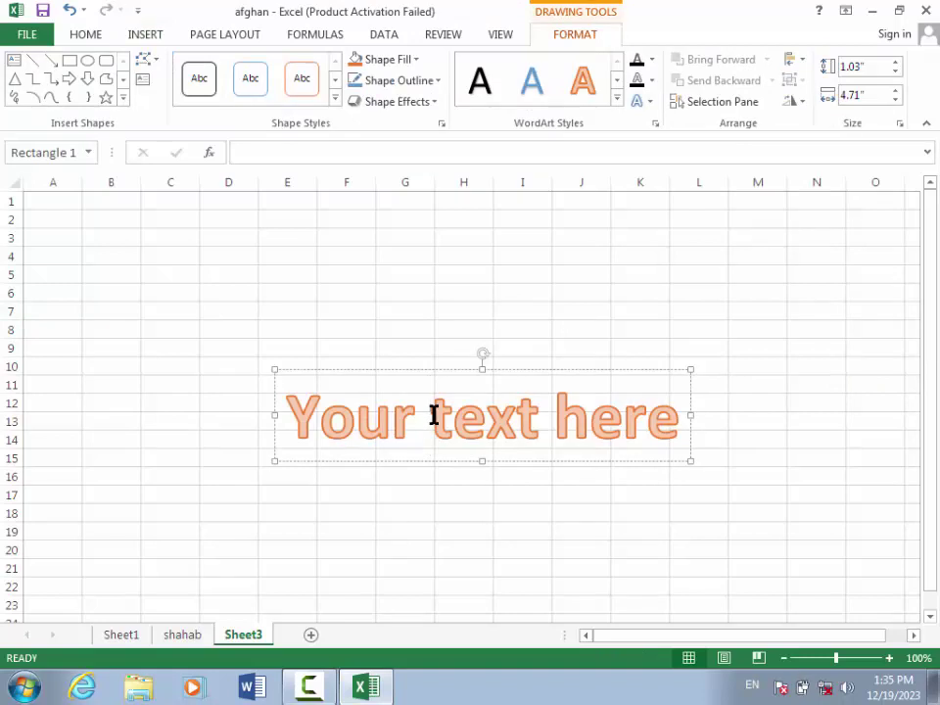
pyautogui.write('afg')
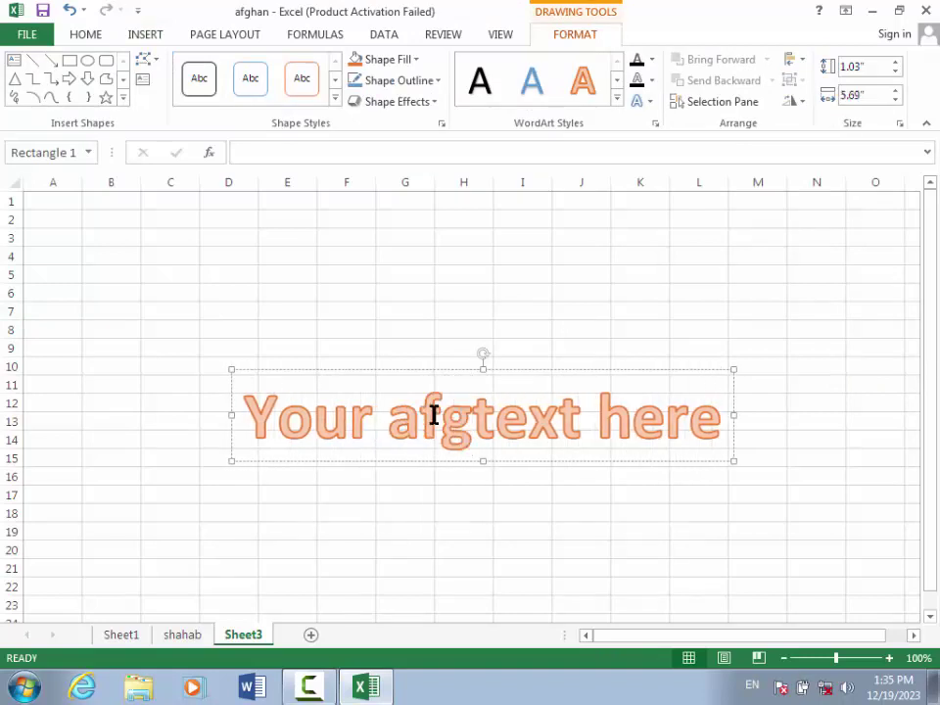
pyautogui.press('BackSpace')
pyautogui.press('BackSpace')
pyautogui.press('BackSpace')
pyautogui.press('BackSpace')
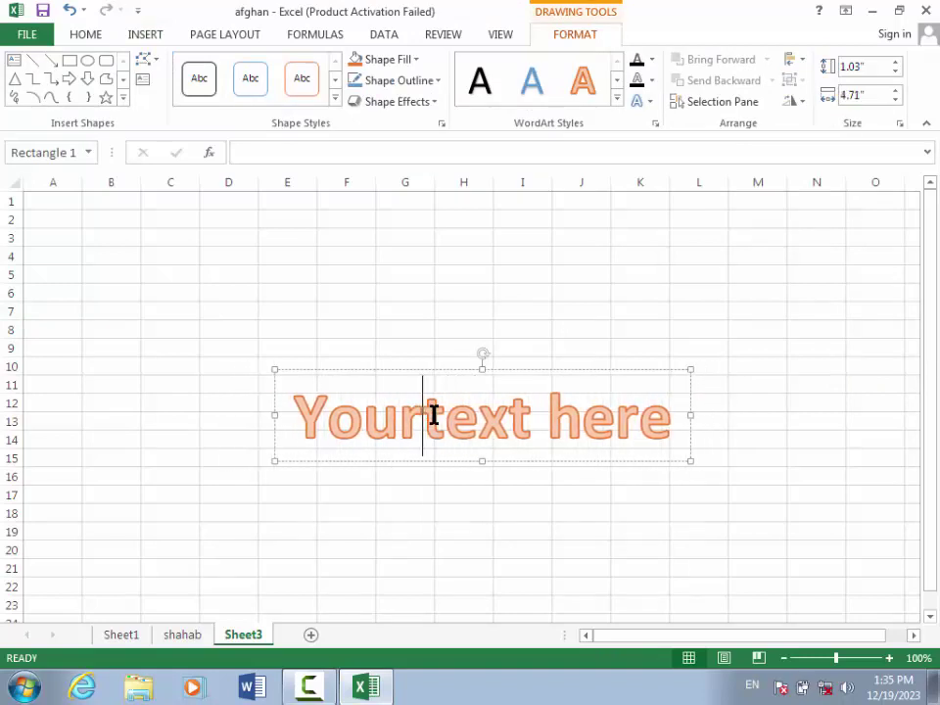
# Replace the WordArt's placeholder text with "afghanistan" and leave it by selecting cell F3
pyautogui.hotkey('ctrl', 'a')
pyautogui.press('BackSpace')
pyautogui.write('a')
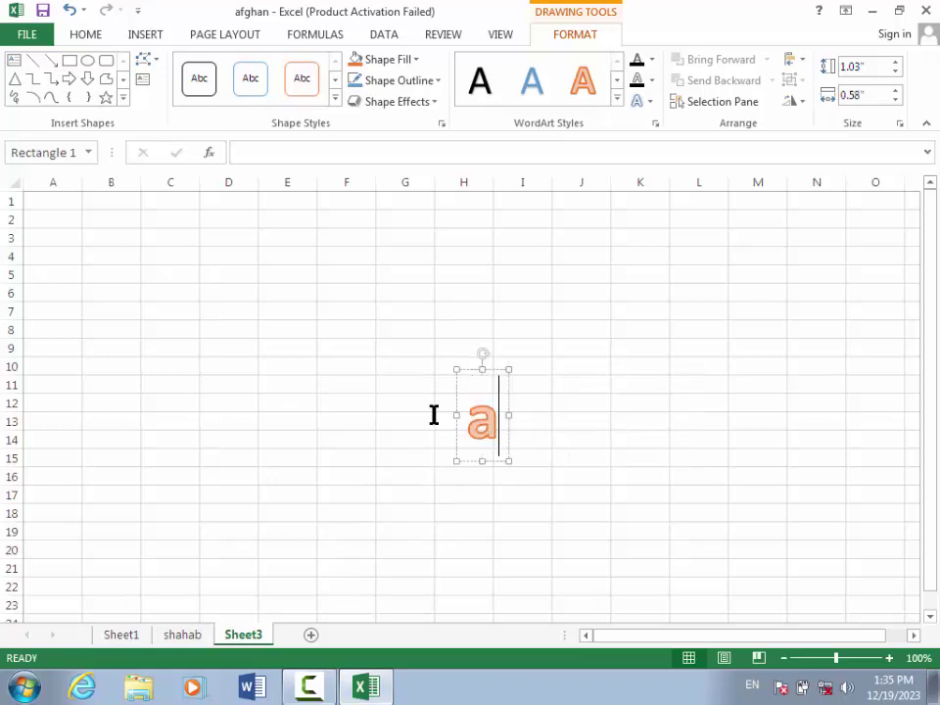
pyautogui.write('fg')
pyautogui.press('BackSpace')
pyautogui.write('fgha')
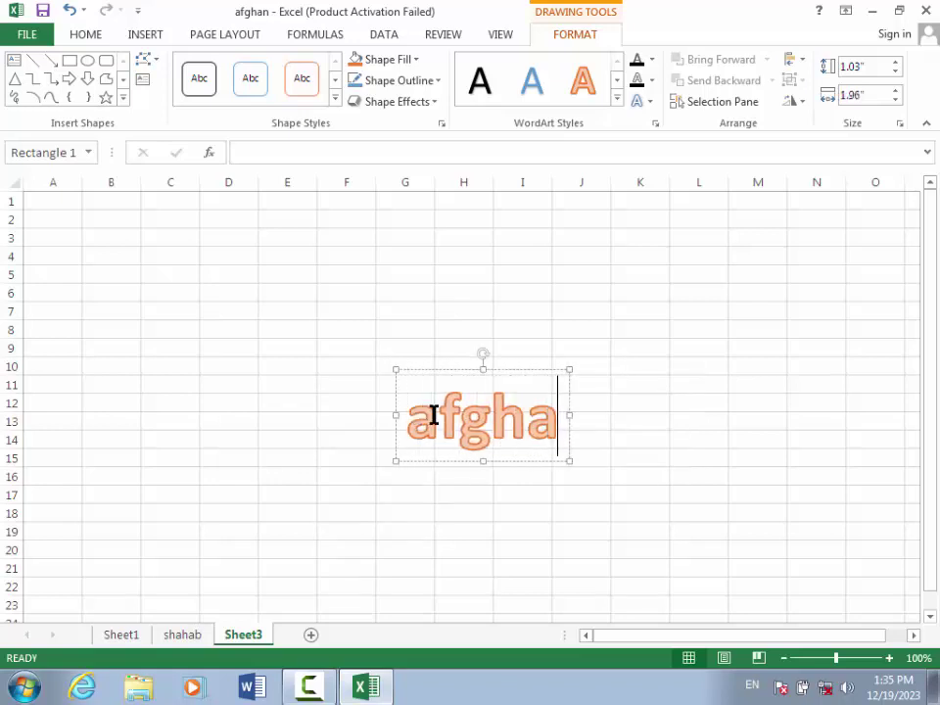
pyautogui.write('nista')
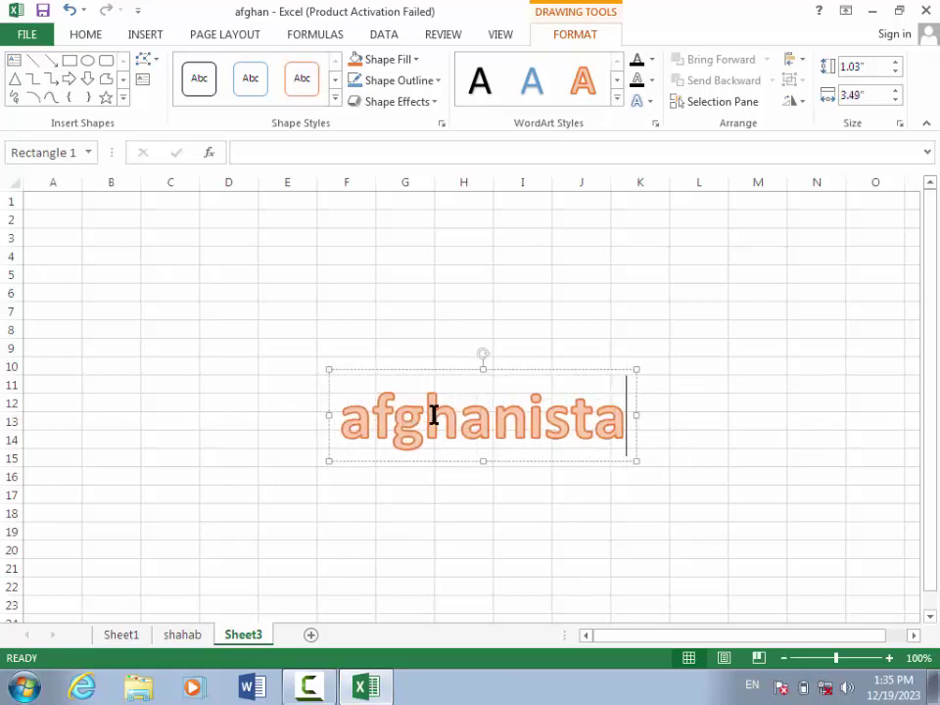
pyautogui.write('n')
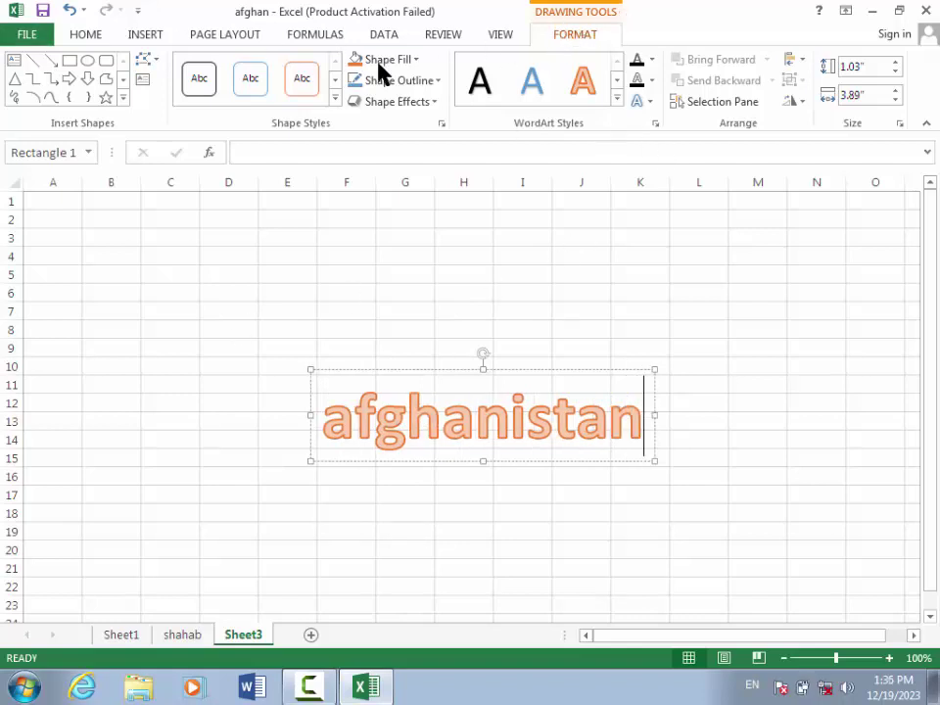
pyautogui.click(282, 314)
pyautogui.click(355, 237)
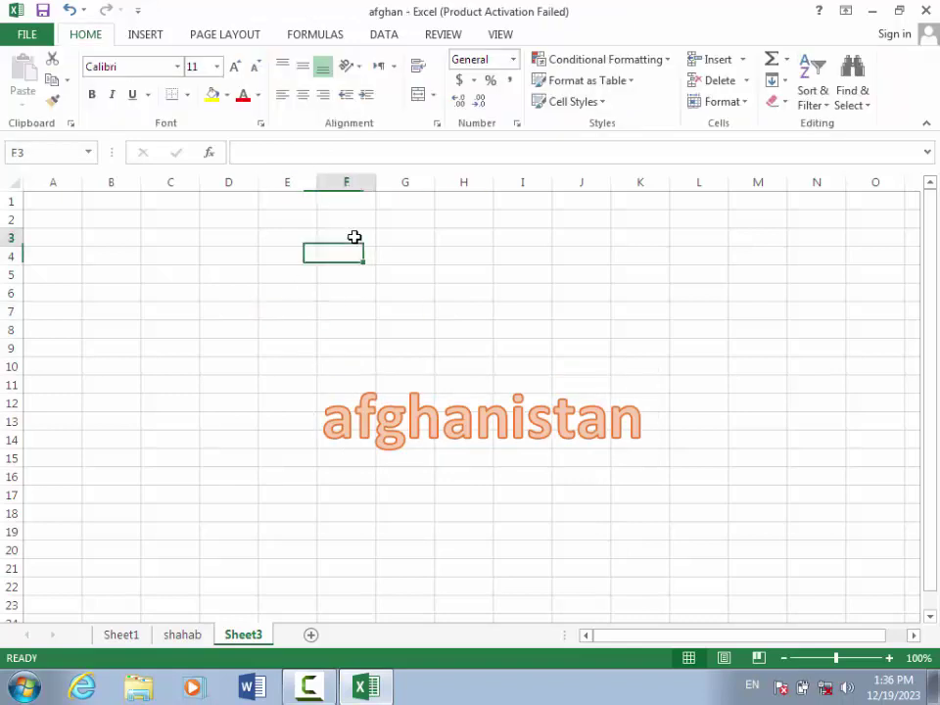
# Try to add signature services from the signature line options and dismiss the message
pyautogui.click(143, 39)
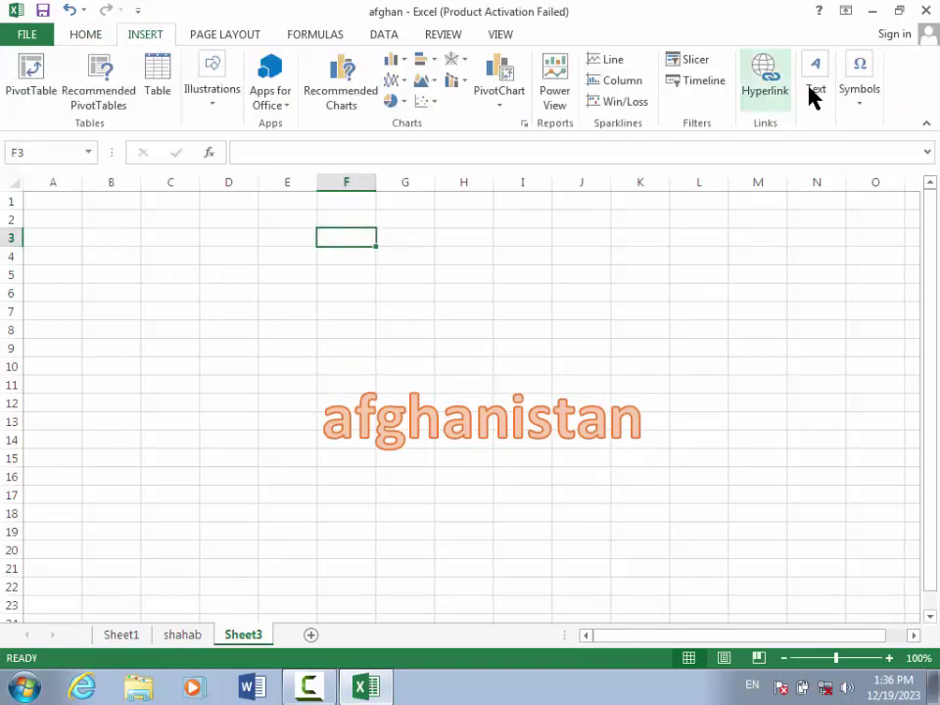
pyautogui.click(811, 93)
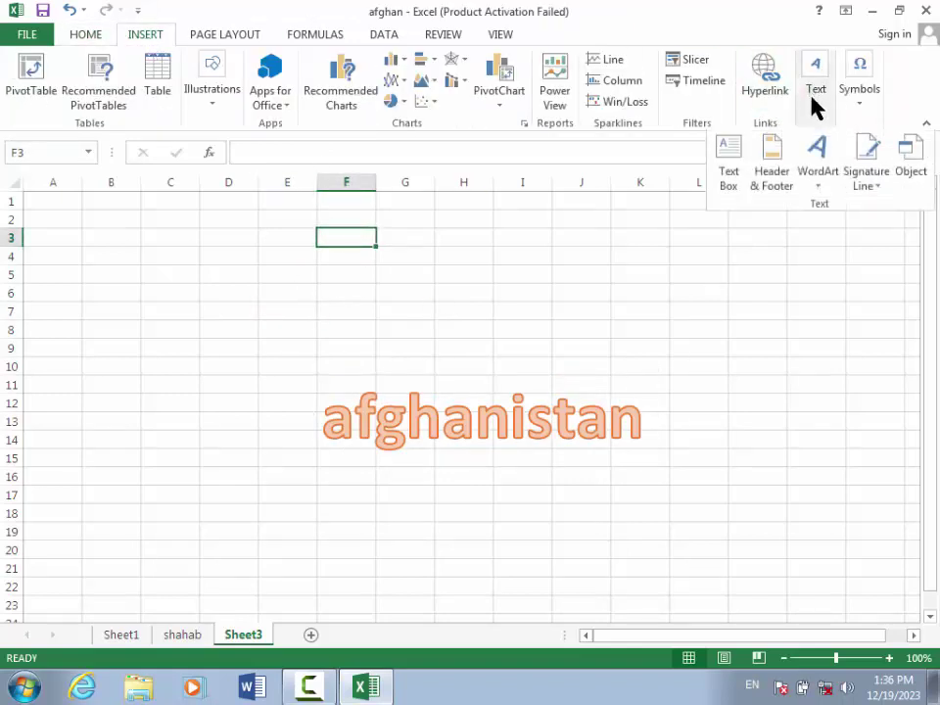
pyautogui.click(865, 186)
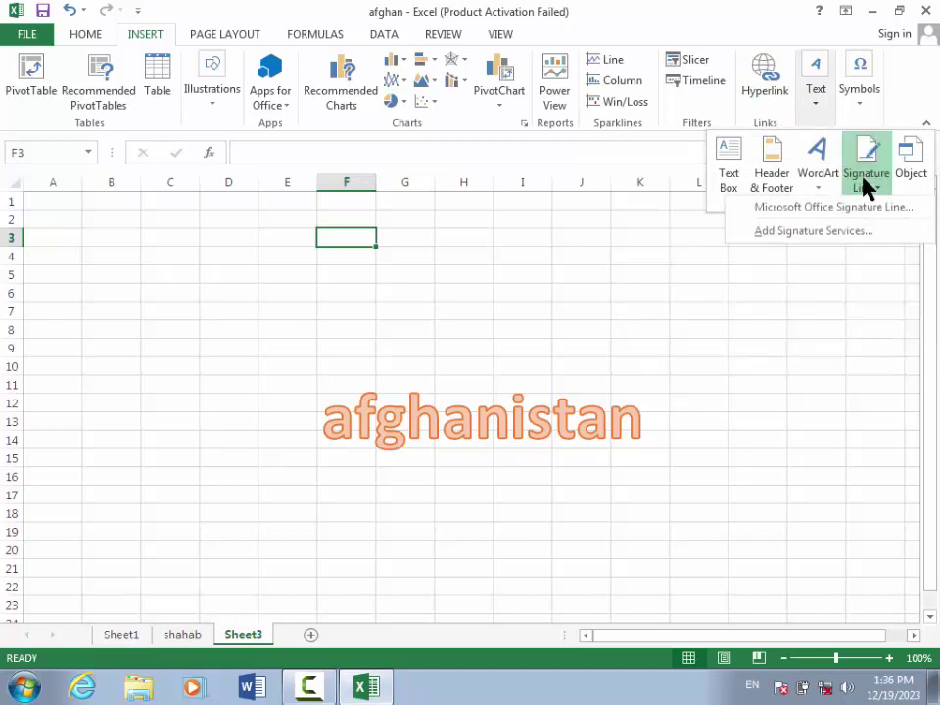
pyautogui.click(865, 186)
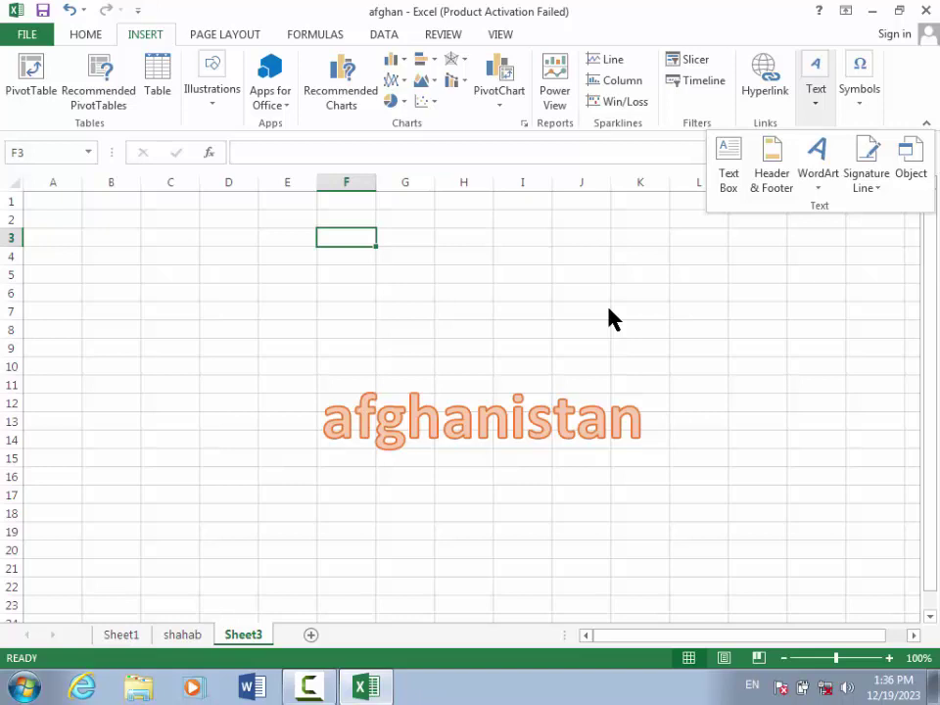
pyautogui.click(860, 188)
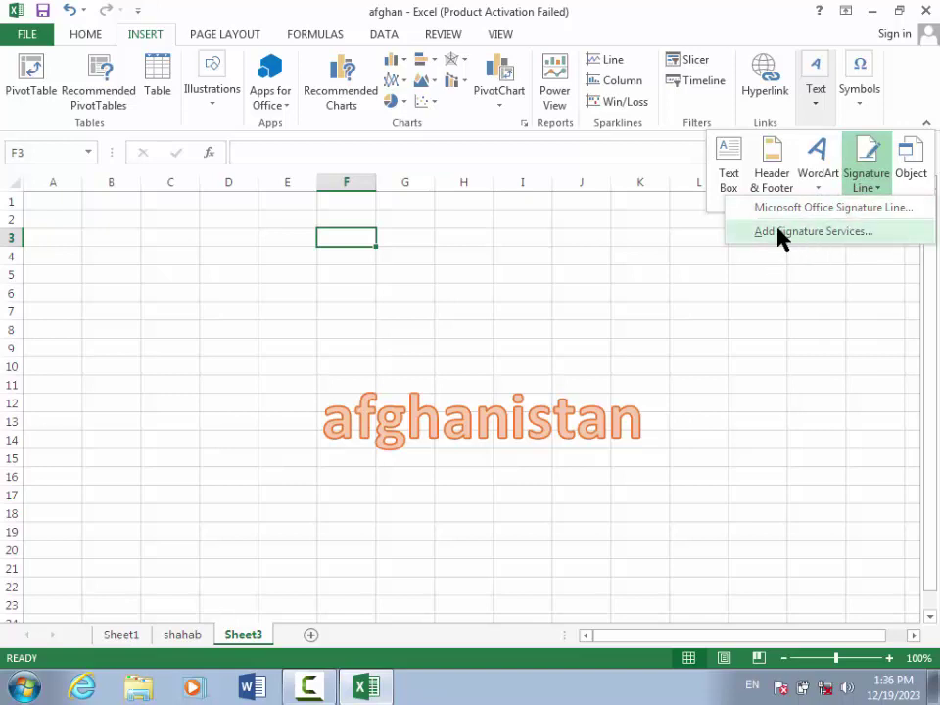
pyautogui.click(857, 233)
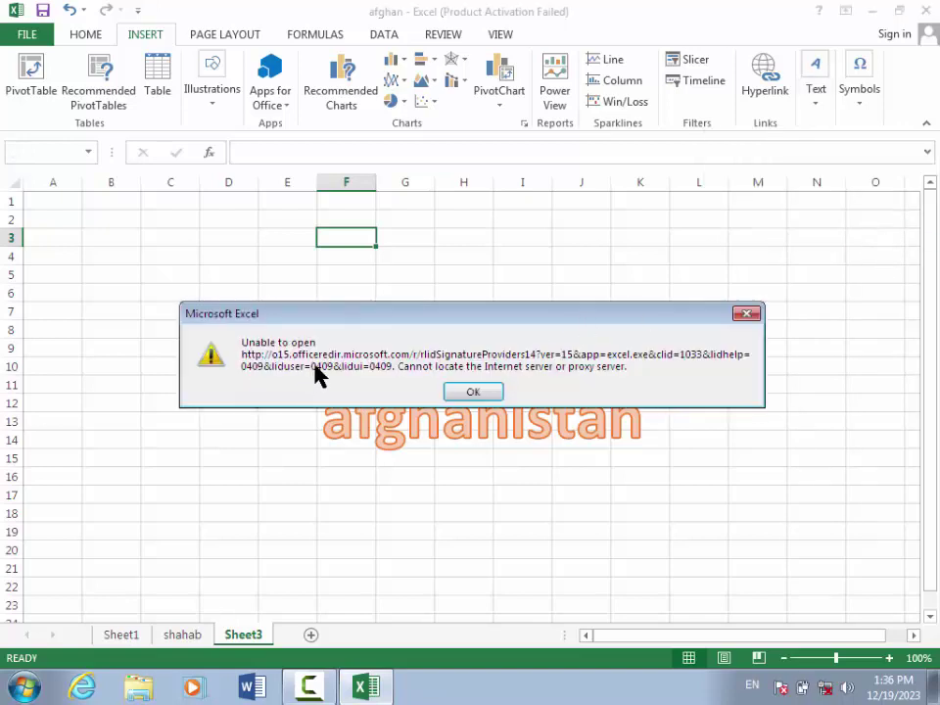
pyautogui.click(482, 392)
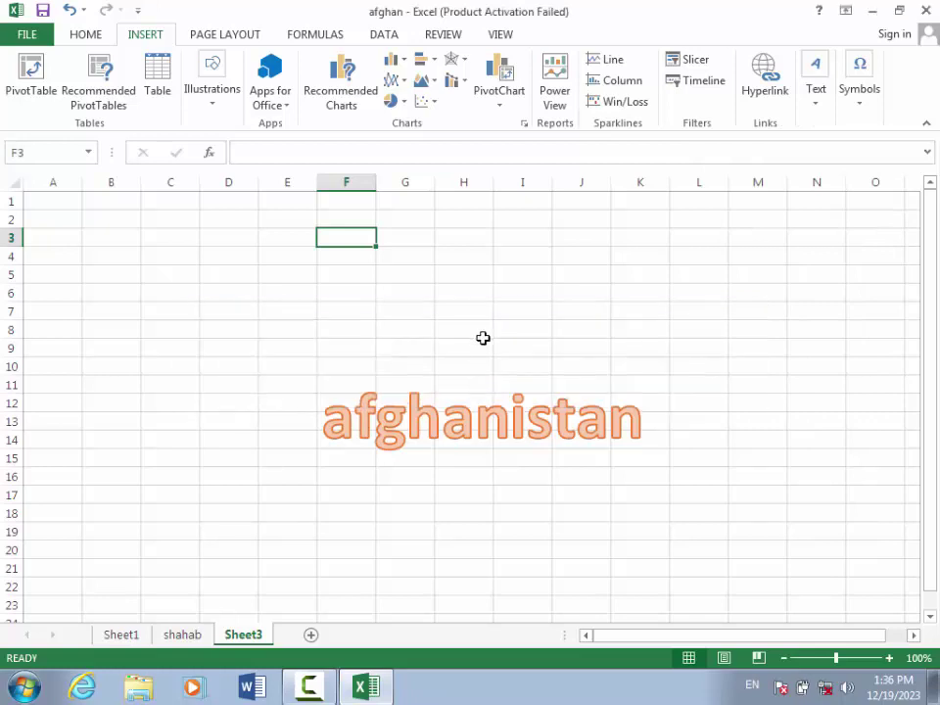
# Insert a new WordPad Document object at cell F3 of the new worksheet
pyautogui.click(818, 97)
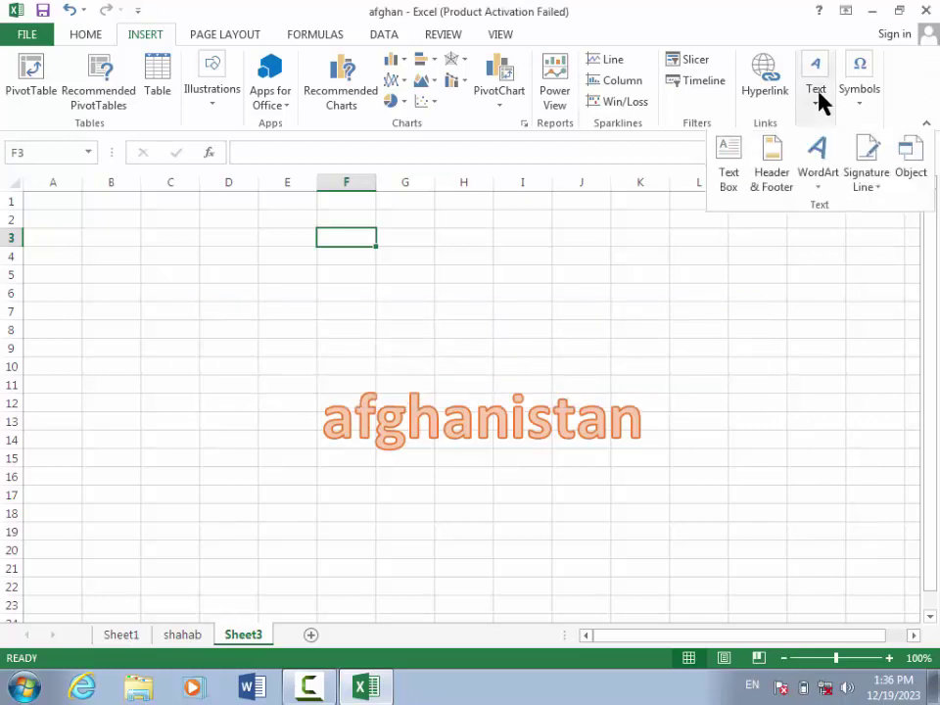
pyautogui.click(907, 172)
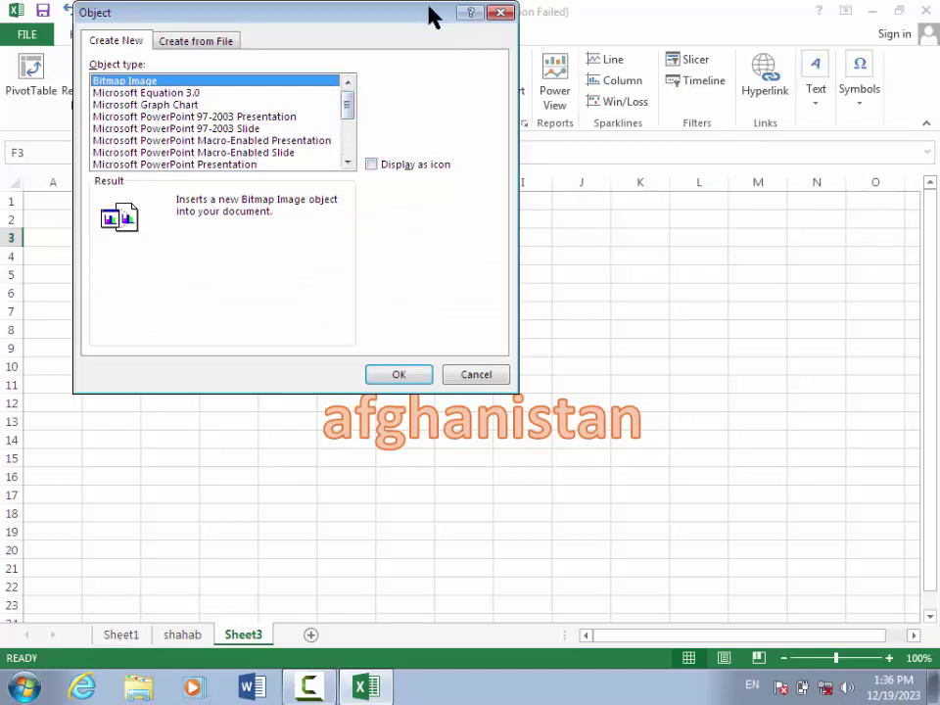
pyautogui.moveTo(430, 3); pyautogui.dragTo(520, 46)
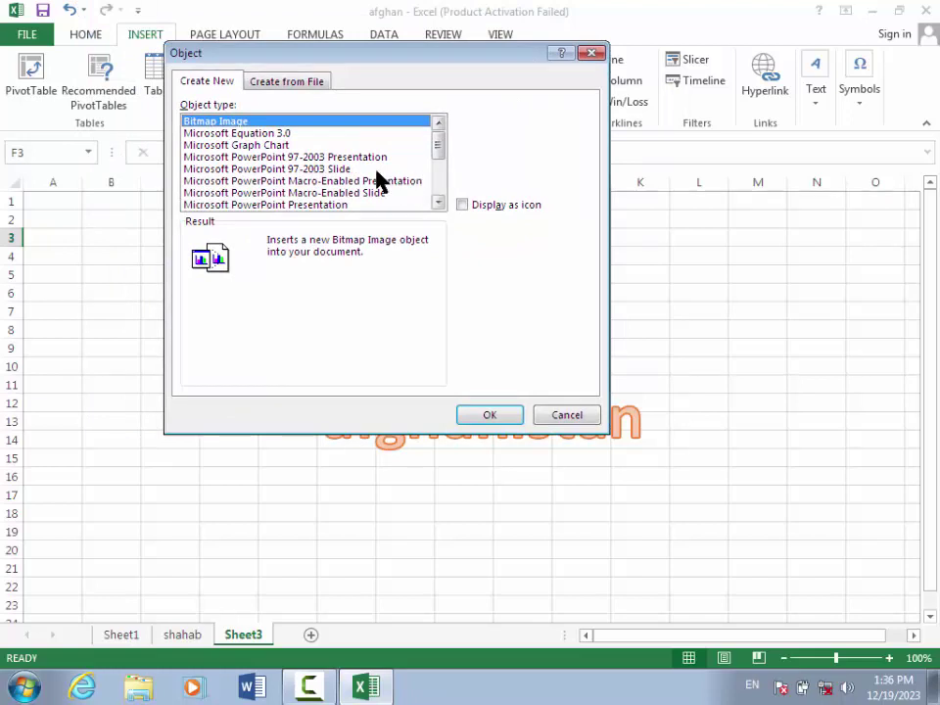
pyautogui.scroll(-2, 333, 184)
pyautogui.scroll(-1, 333, 184)
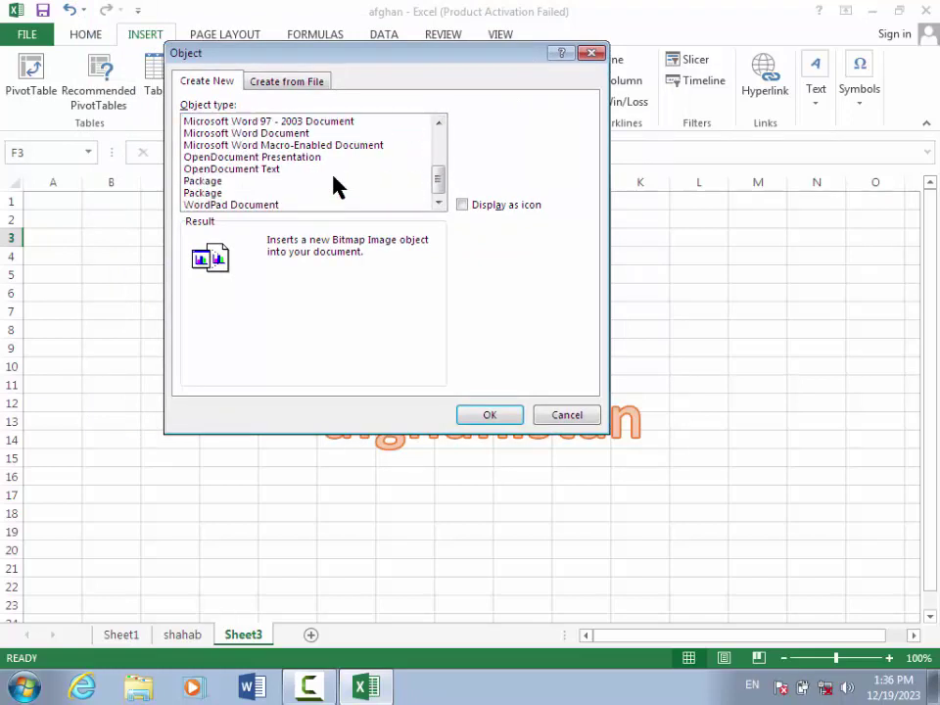
pyautogui.click(203, 205)
pyautogui.click(509, 414)
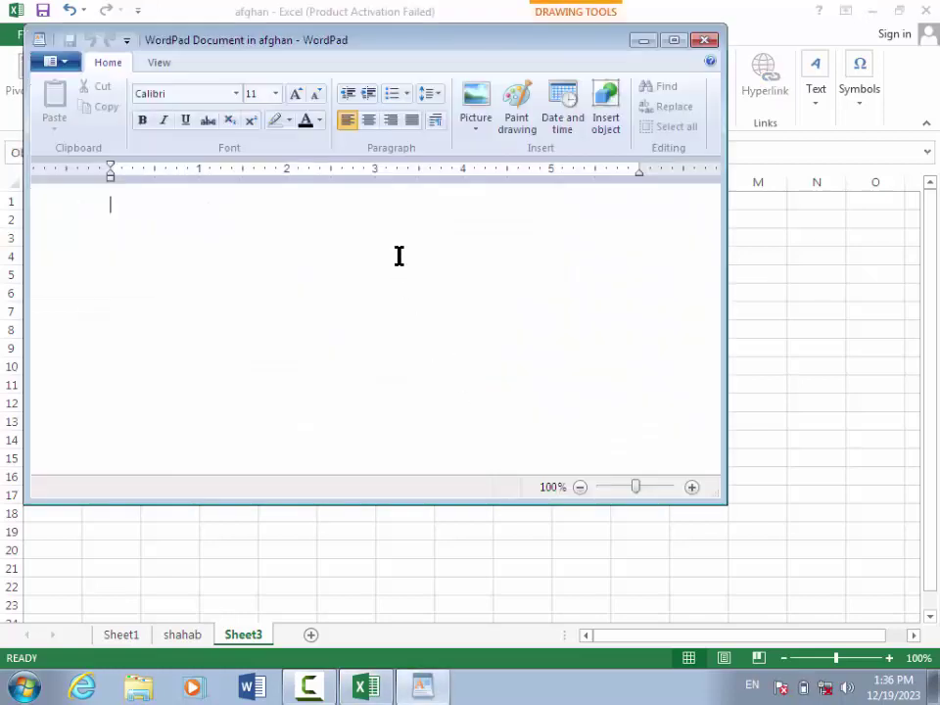
# Enter a person's first name in the embedded WordPad document and close it to return to the worksheet
pyautogui.write('ahmad')
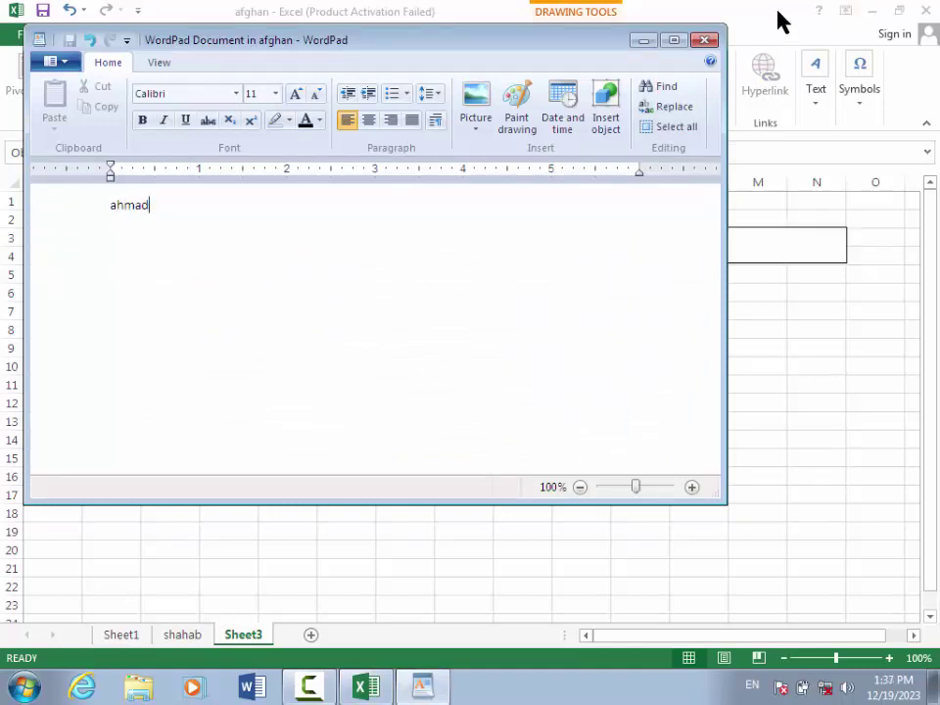
pyautogui.moveTo(707, 29); pyautogui.dragTo(706, 41)
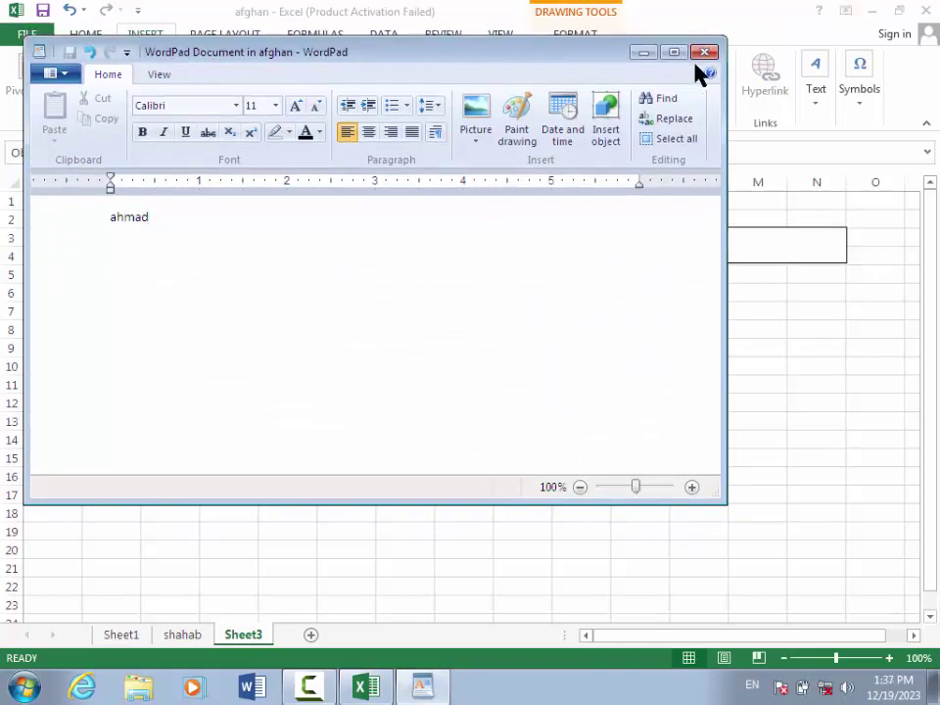
pyautogui.click(706, 53)
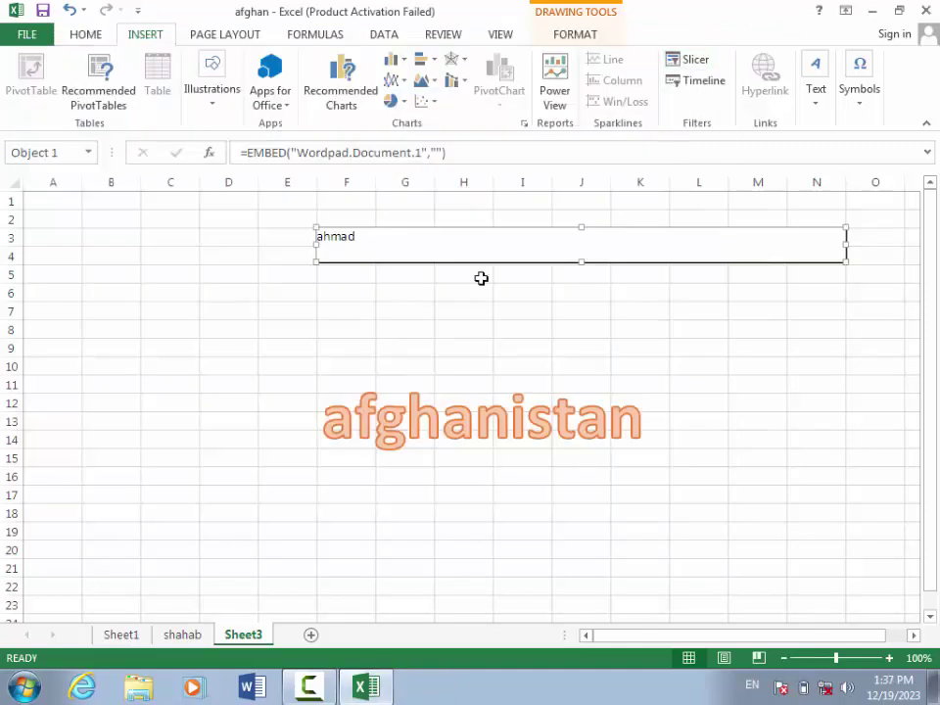
# Browse the list of object types available for embedding, and leave without inserting another object
pyautogui.click(820, 98)
pyautogui.click(908, 157)
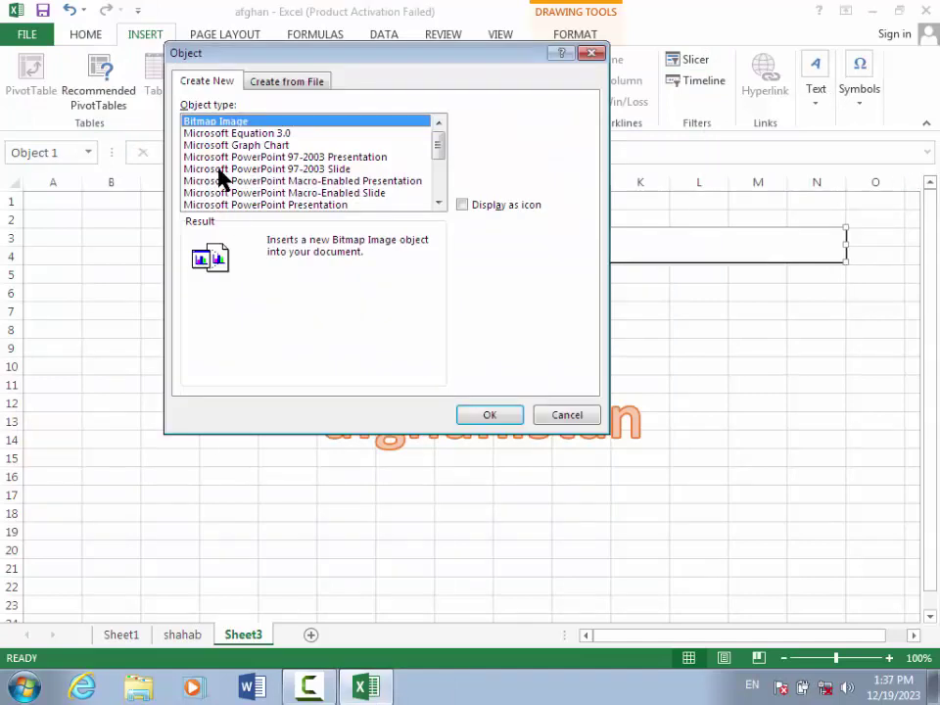
pyautogui.moveTo(442, 150); pyautogui.dragTo(428, 193)
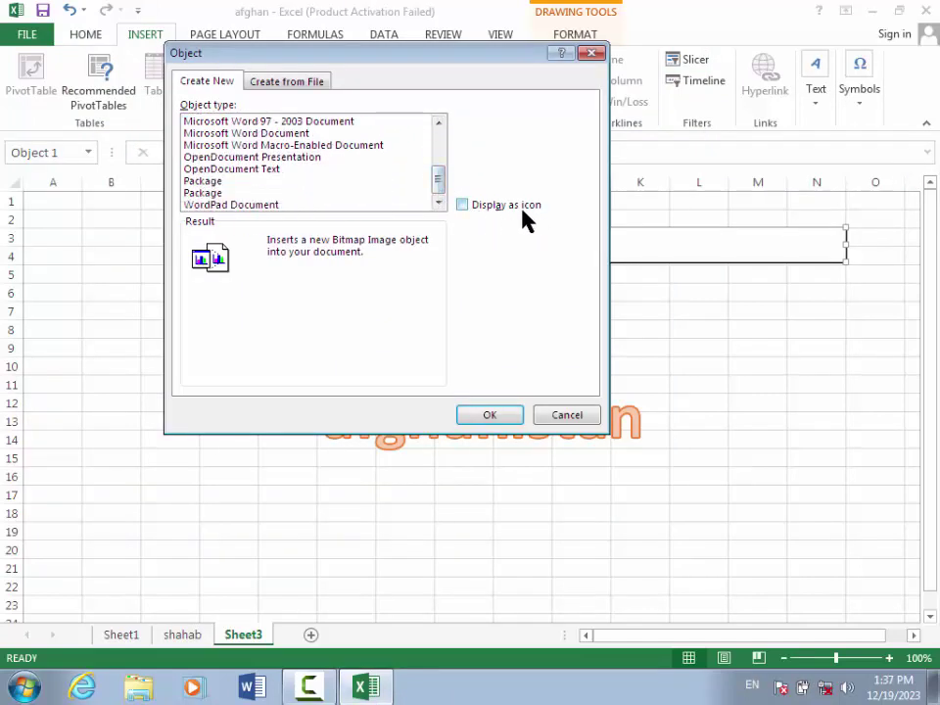
pyautogui.moveTo(438, 188); pyautogui.dragTo(450, 137)
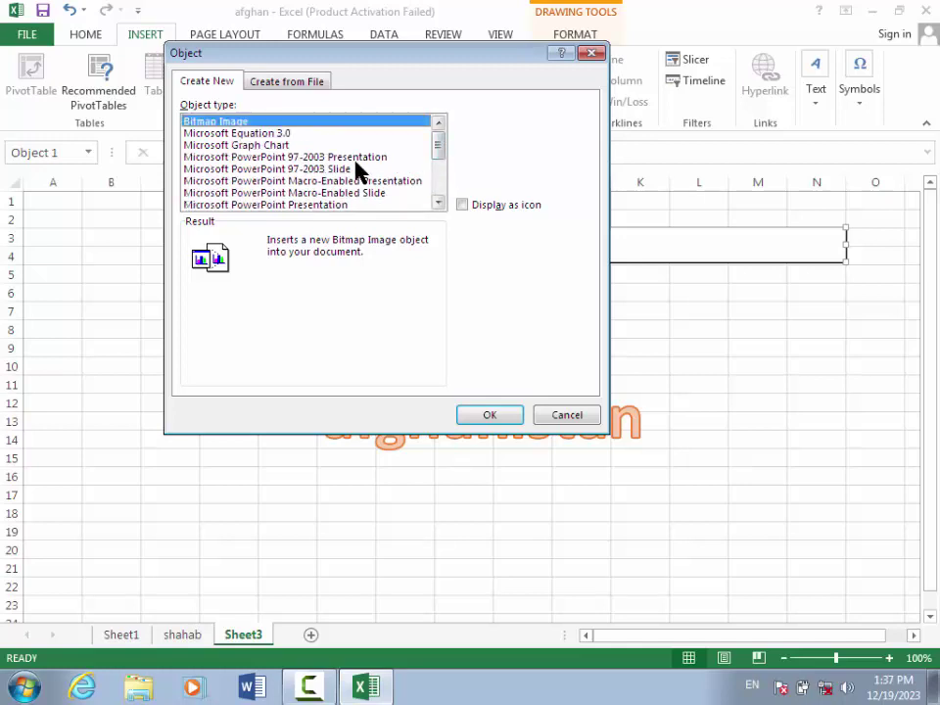
pyautogui.click(577, 416)
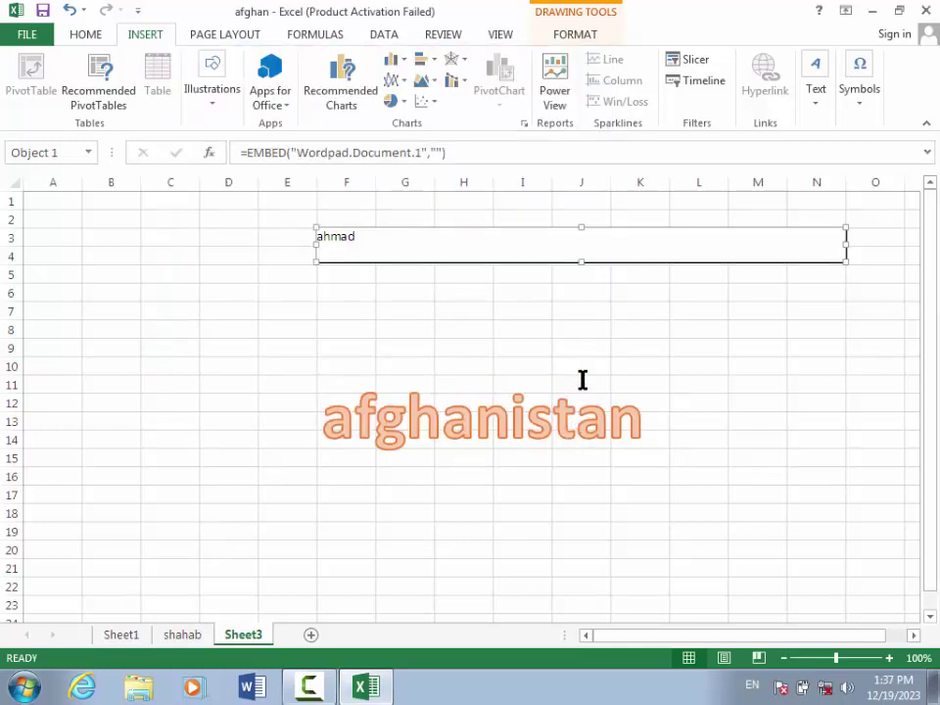
# Insert a new equation on the worksheet containing a skewed fraction with 3 over 6
pyautogui.click(583, 380)
pyautogui.click(208, 333)
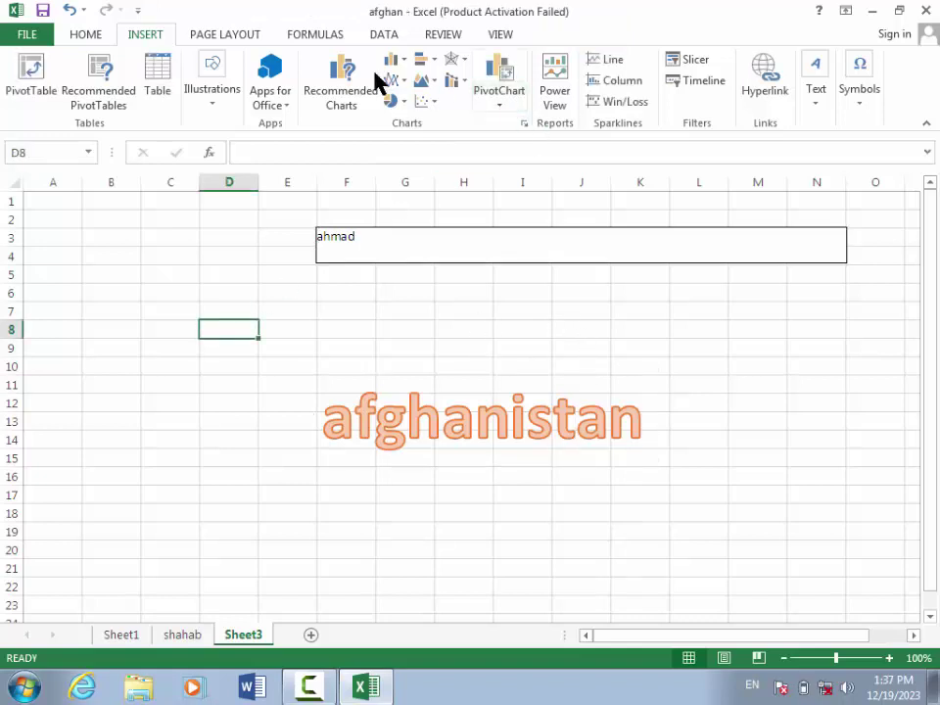
pyautogui.click(829, 108)
pyautogui.click(830, 109)
pyautogui.click(857, 109)
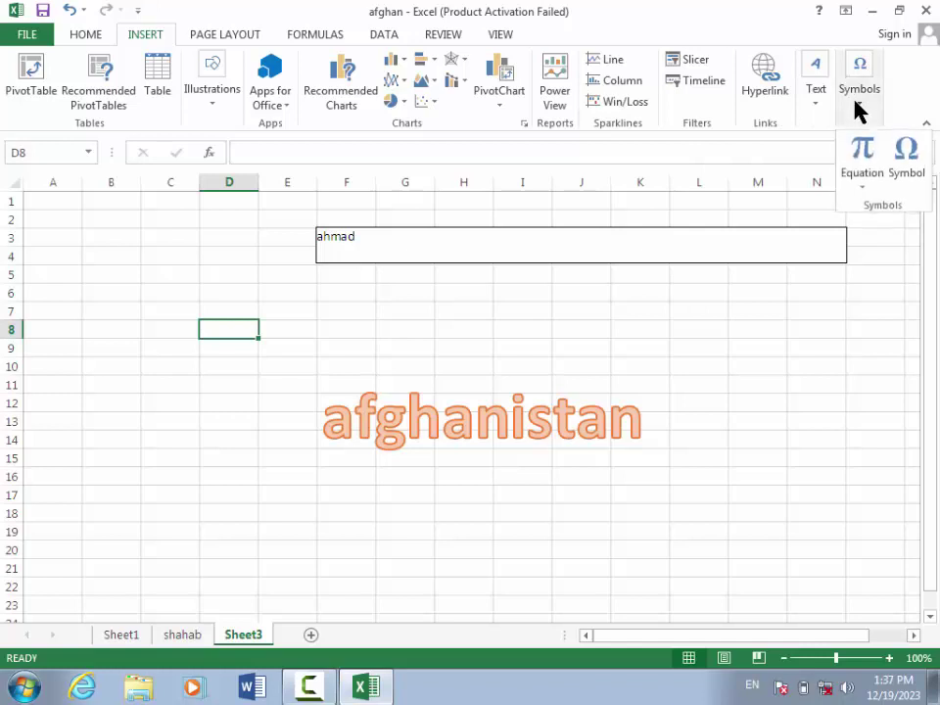
pyautogui.click(861, 171)
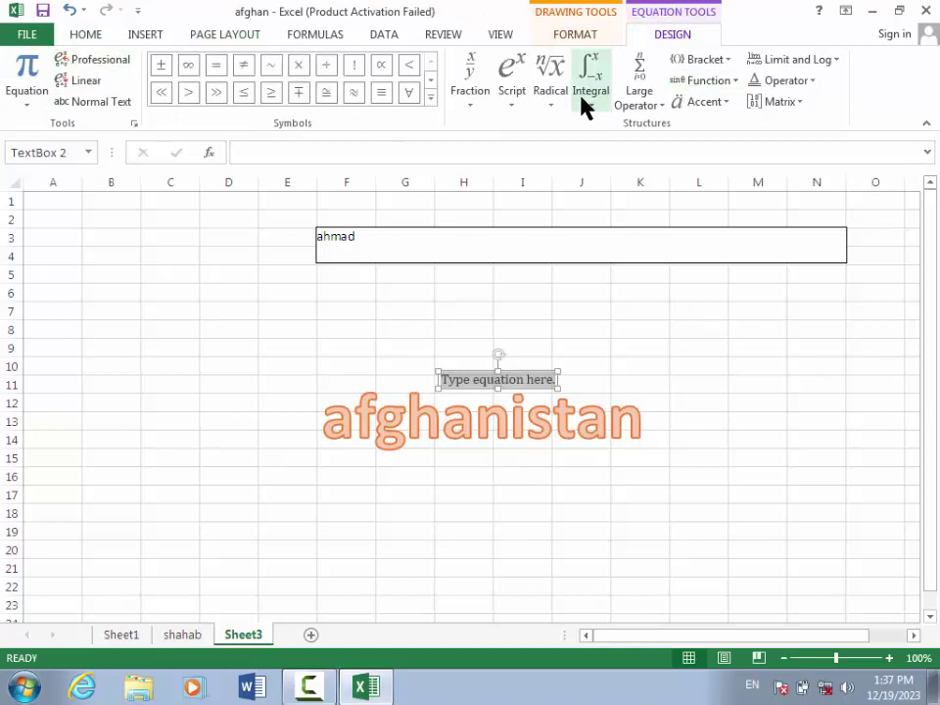
pyautogui.click(475, 100)
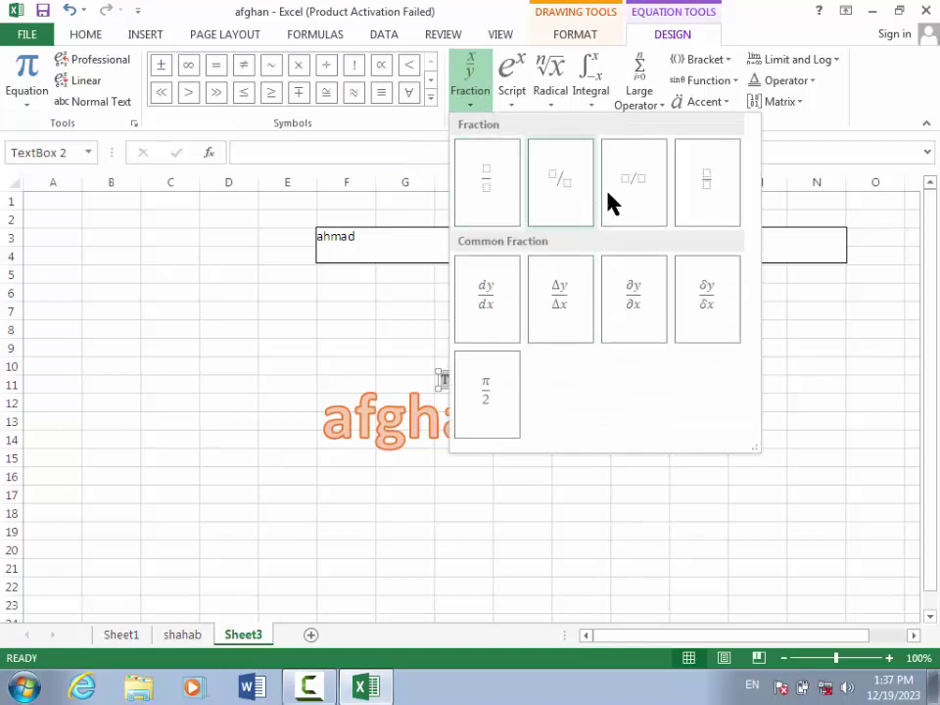
pyautogui.click(567, 191)
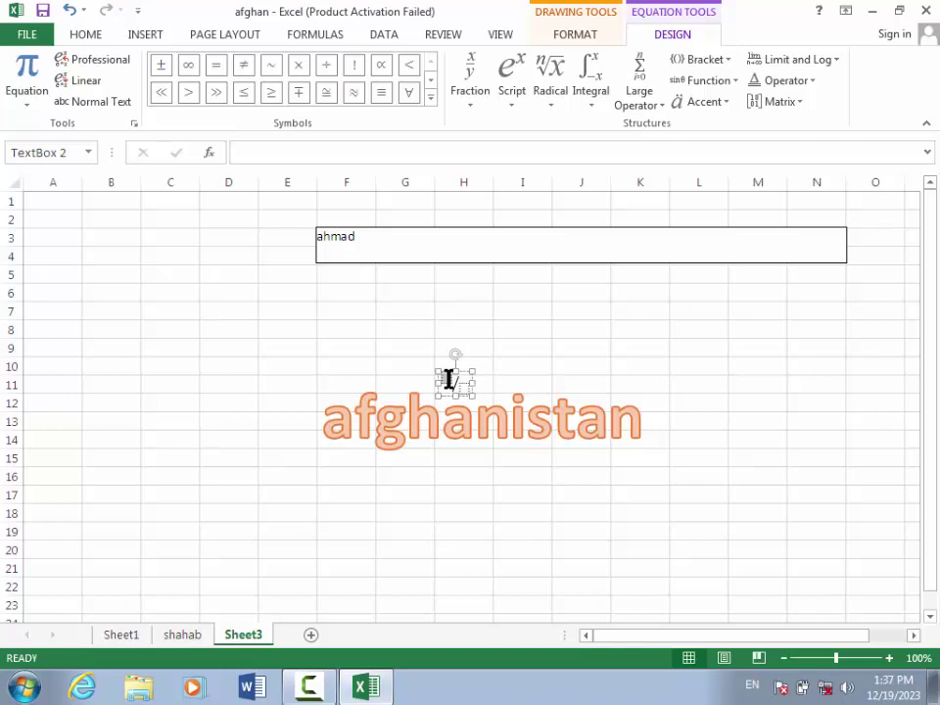
pyautogui.write('3/6')
# Delete the "afghanistan" WordArt below the fraction equation
pyautogui.click(541, 368)
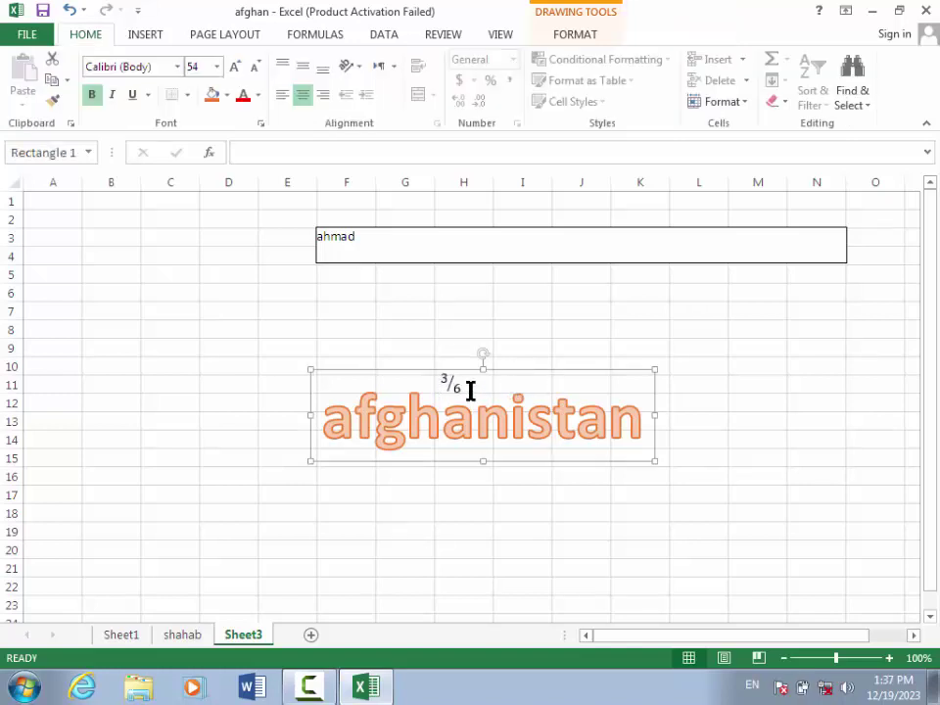
pyautogui.press('Delete')
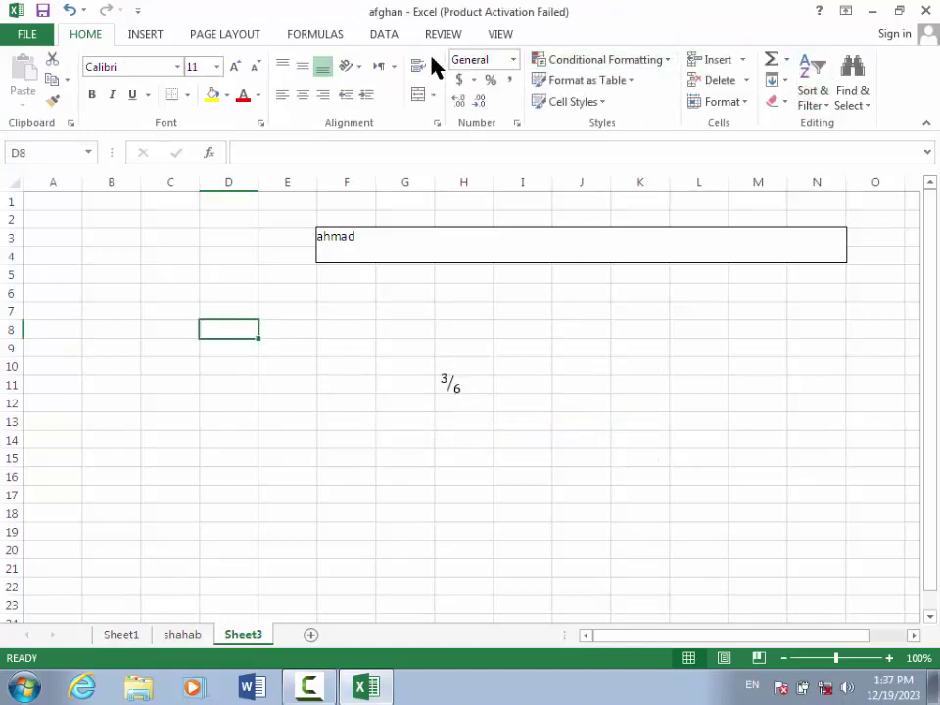
# Insert the built-in Pythagorean Theorem equation, a² + b² = c², on the worksheet and deselect it
pyautogui.click(142, 36)
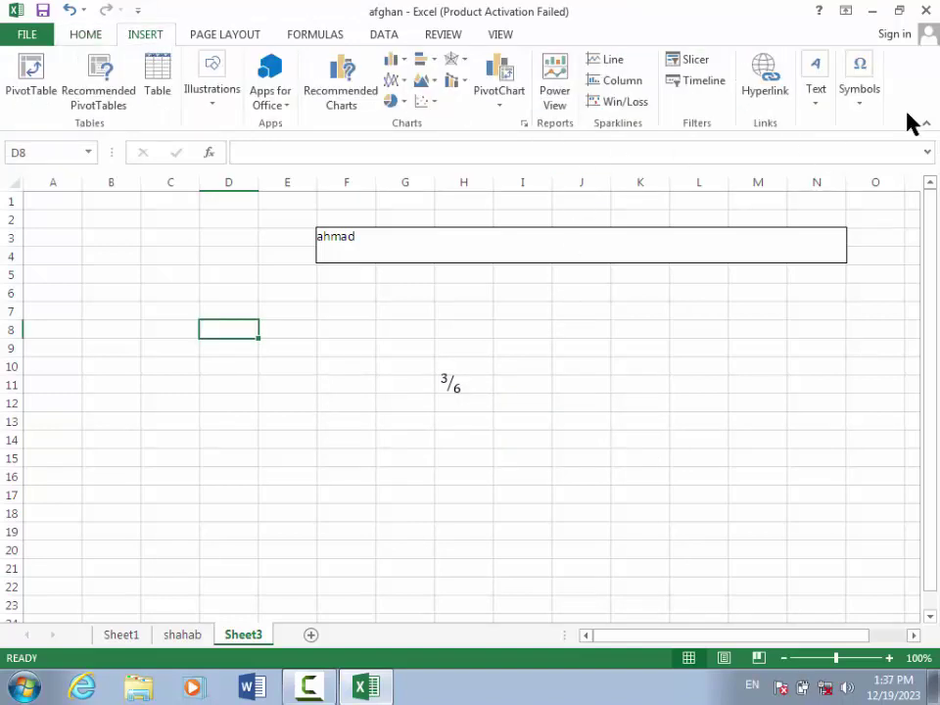
pyautogui.click(856, 96)
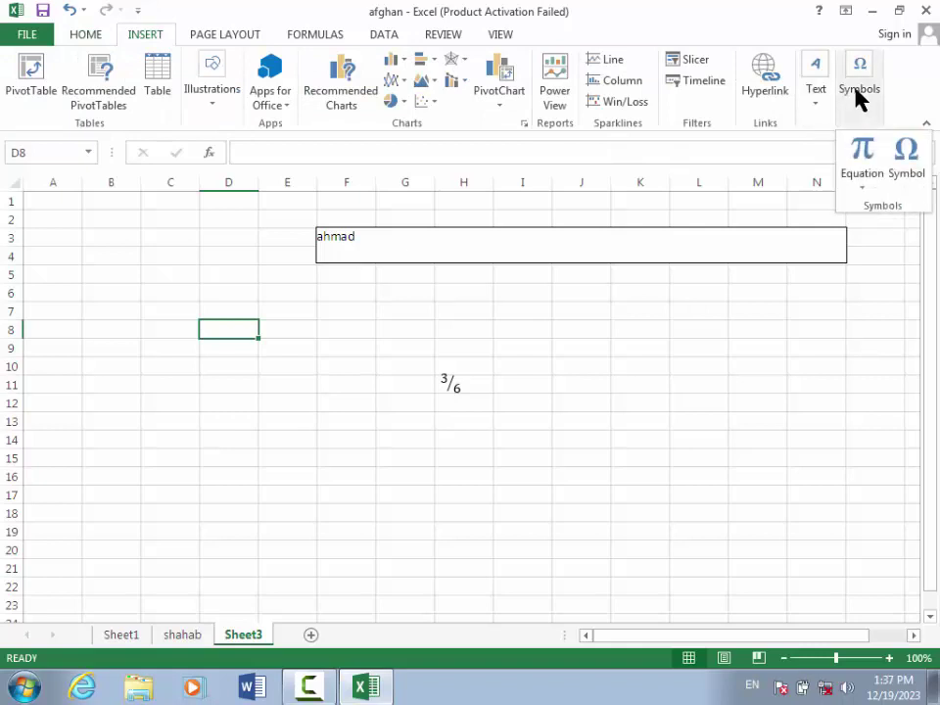
pyautogui.click(868, 199)
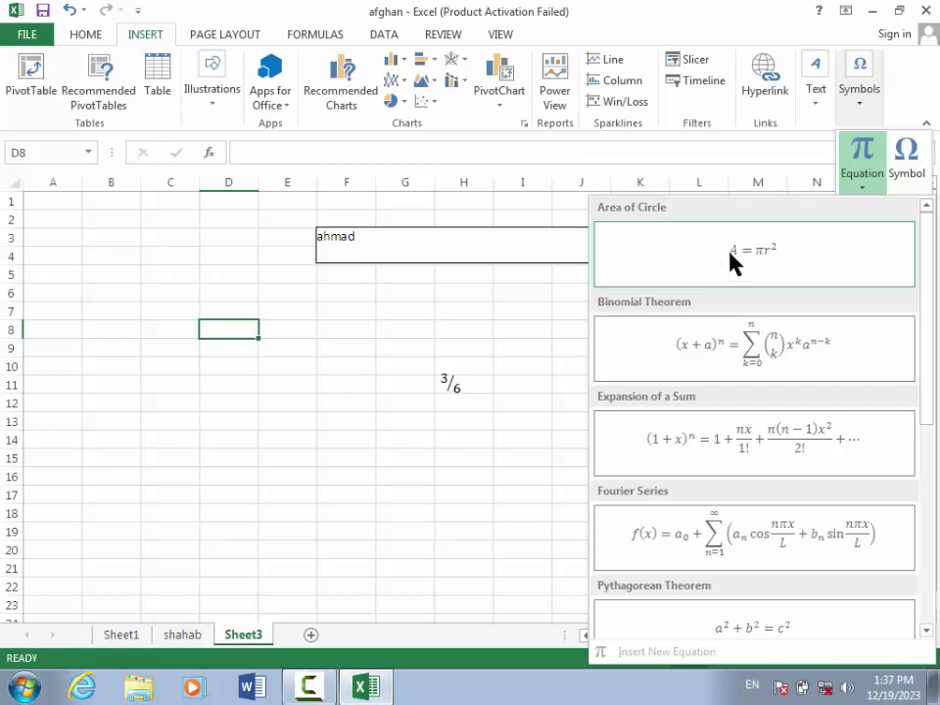
pyautogui.click(756, 629)
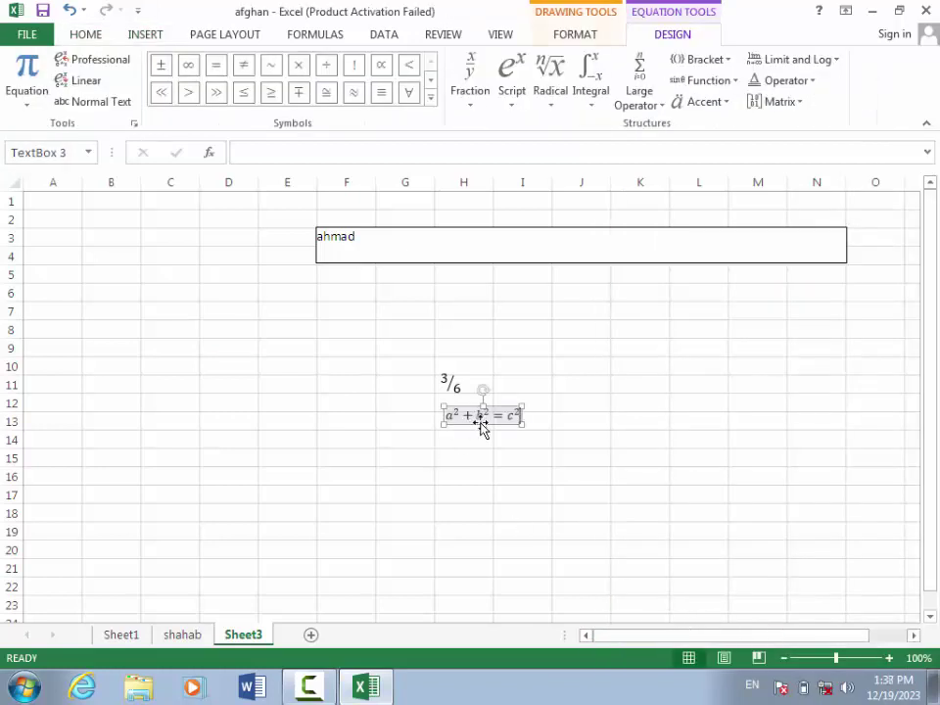
pyautogui.click(505, 453)
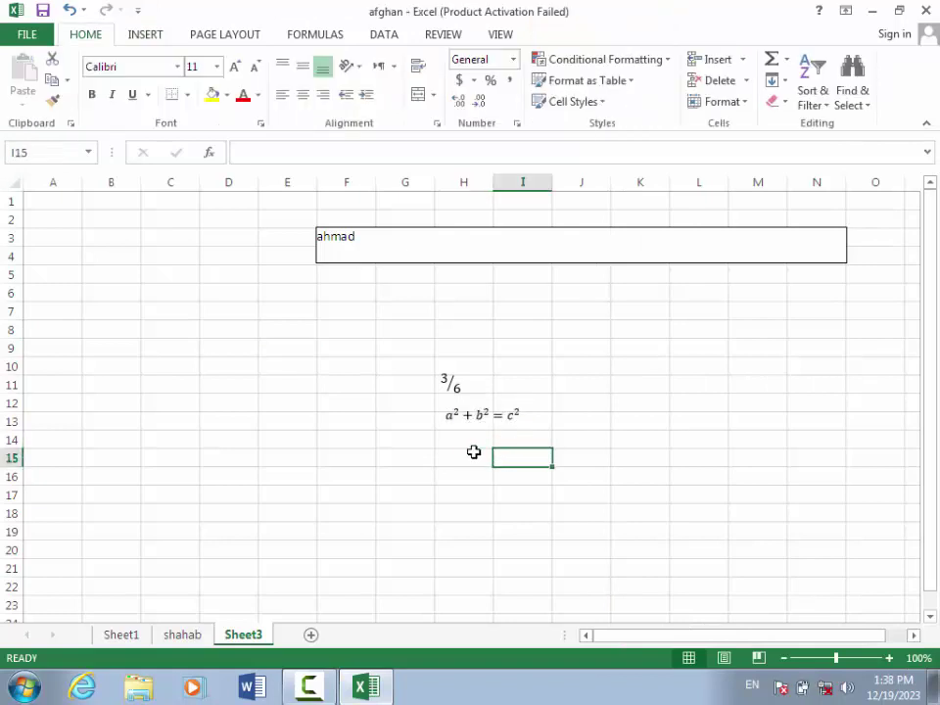
# Insert the Digit Six symbol in cell I11 using character code 36, and choose Unicode (hex) as the code type
pyautogui.moveTo(476, 433); pyautogui.dragTo(517, 445)
pyautogui.click(521, 388)
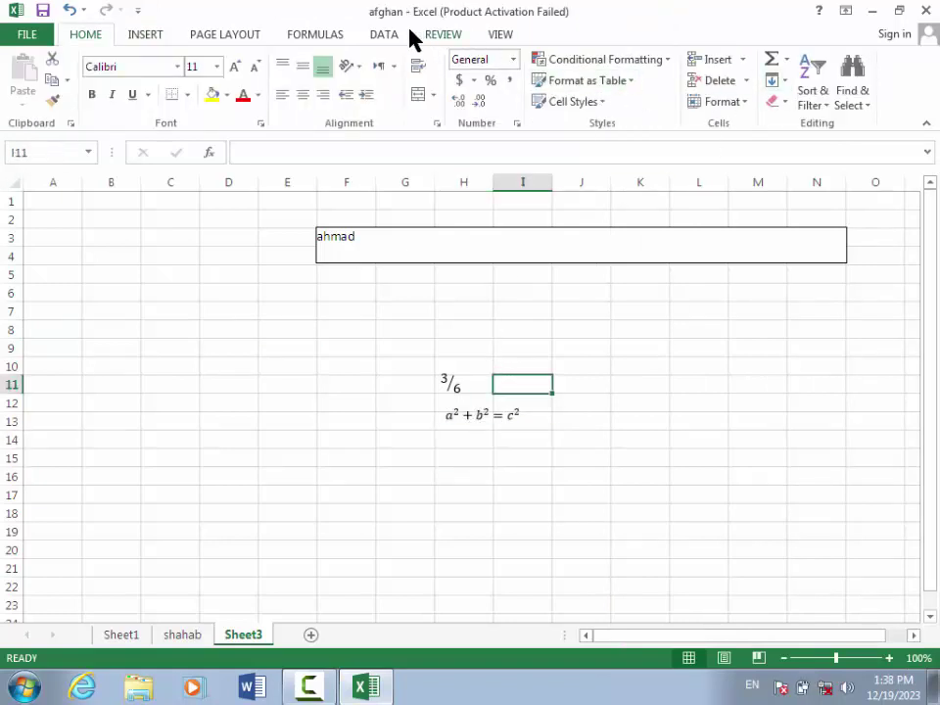
pyautogui.click(143, 35)
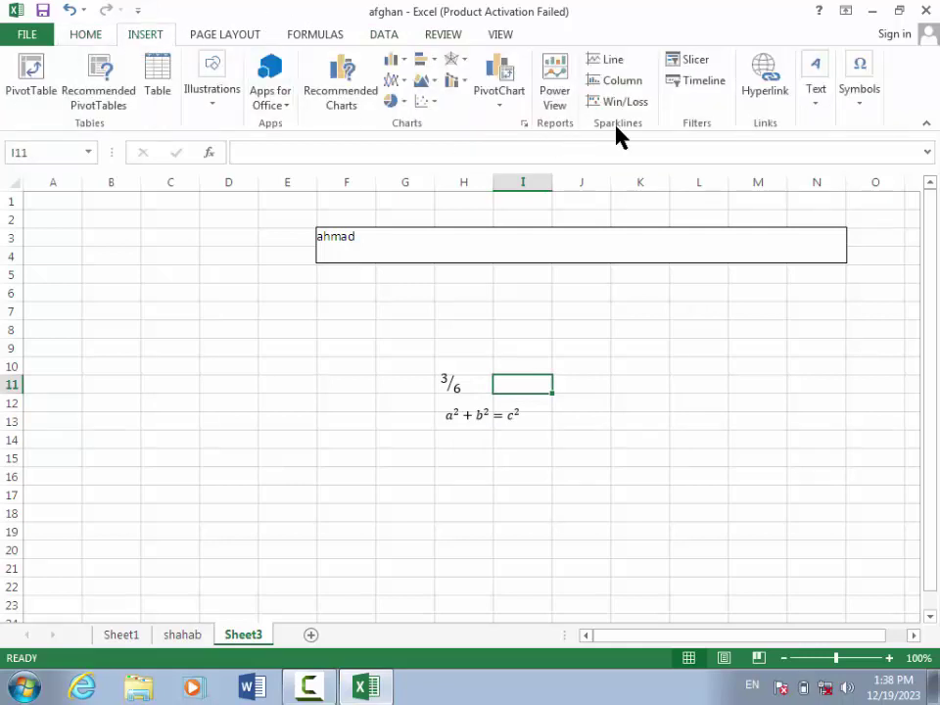
pyautogui.click(858, 98)
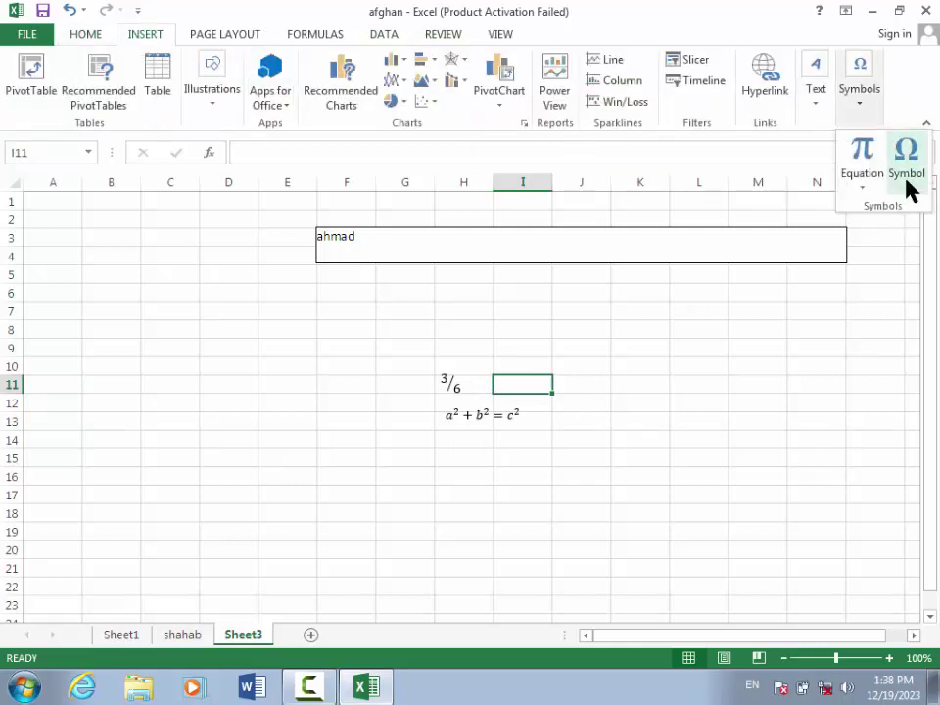
pyautogui.click(906, 176)
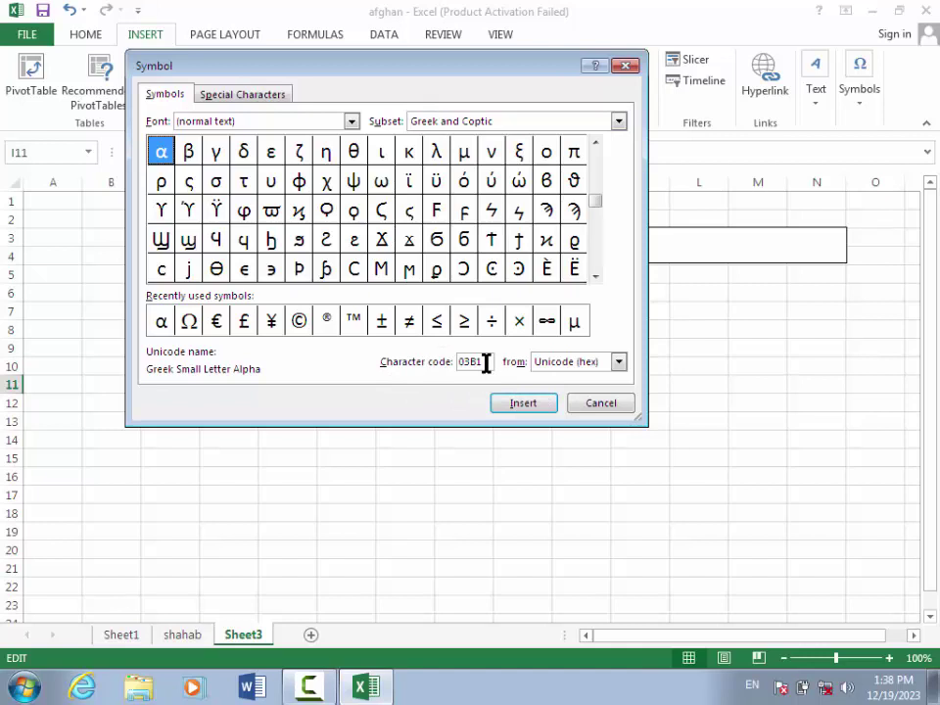
pyautogui.moveTo(486, 362); pyautogui.dragTo(406, 365)
pyautogui.write('36')
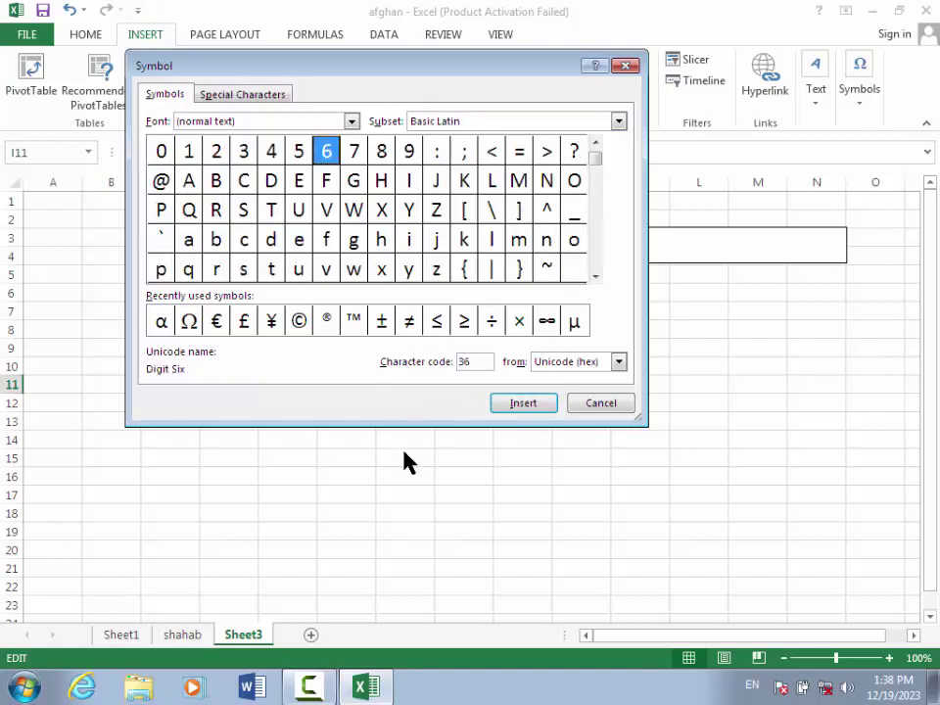
pyautogui.click(529, 409)
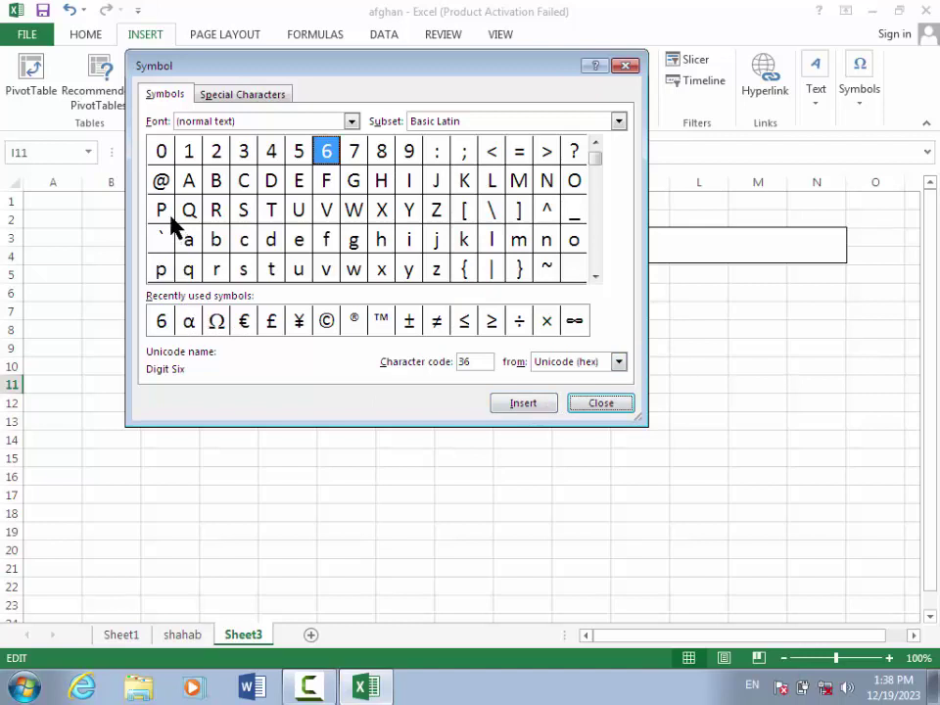
pyautogui.click(618, 361)
pyautogui.click(566, 379)
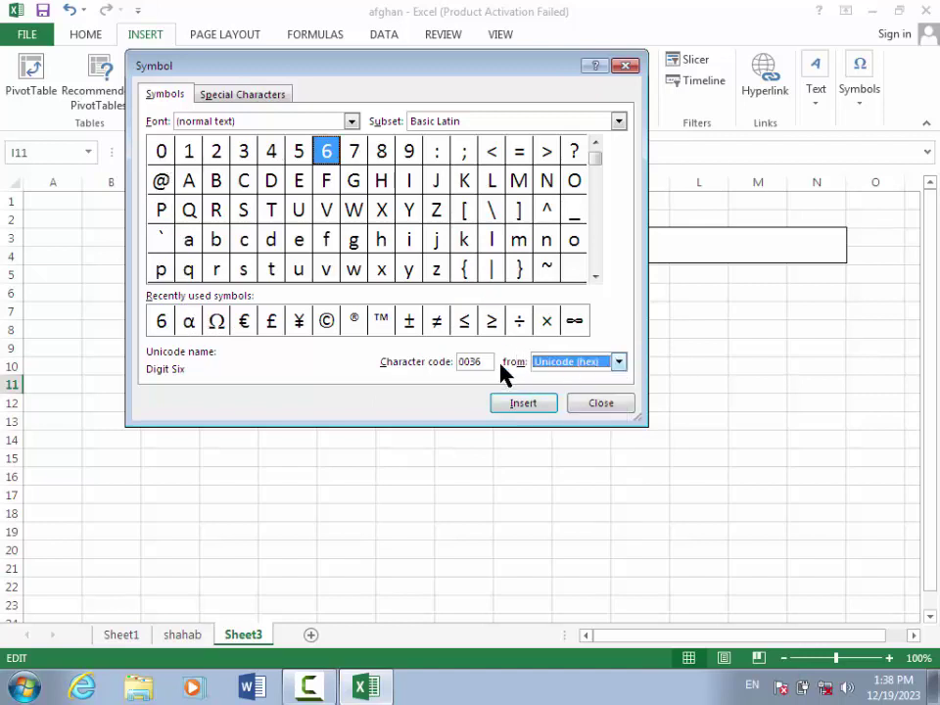